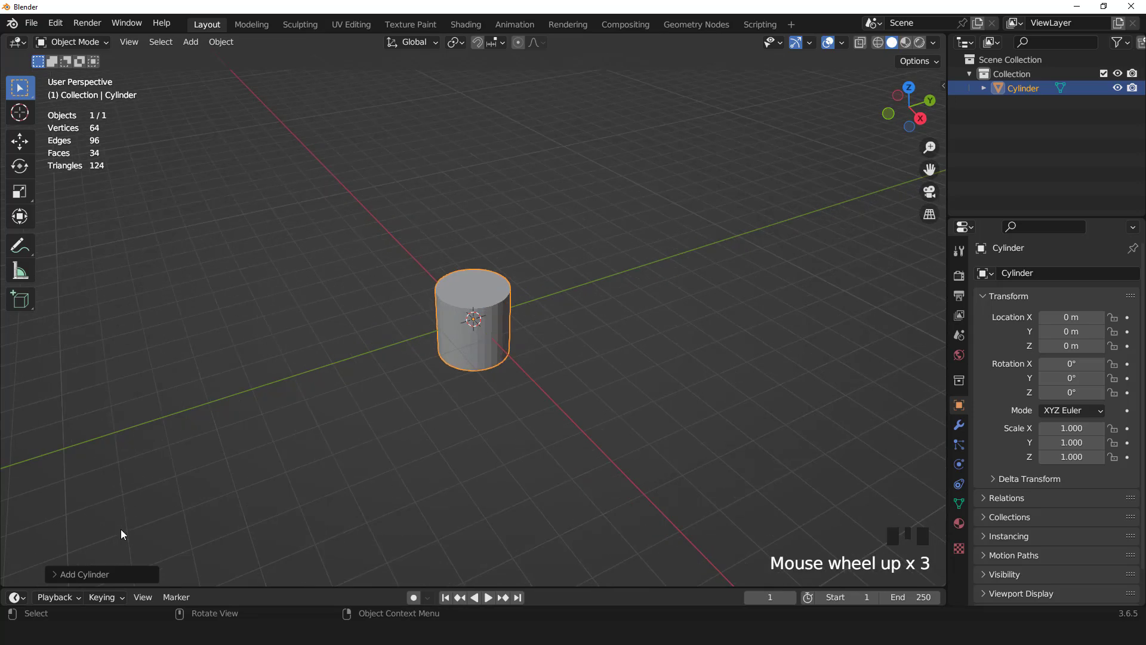
Step: Set the new cylinder's vertex count to 16
left_click(67, 572)
double_click(177, 405)
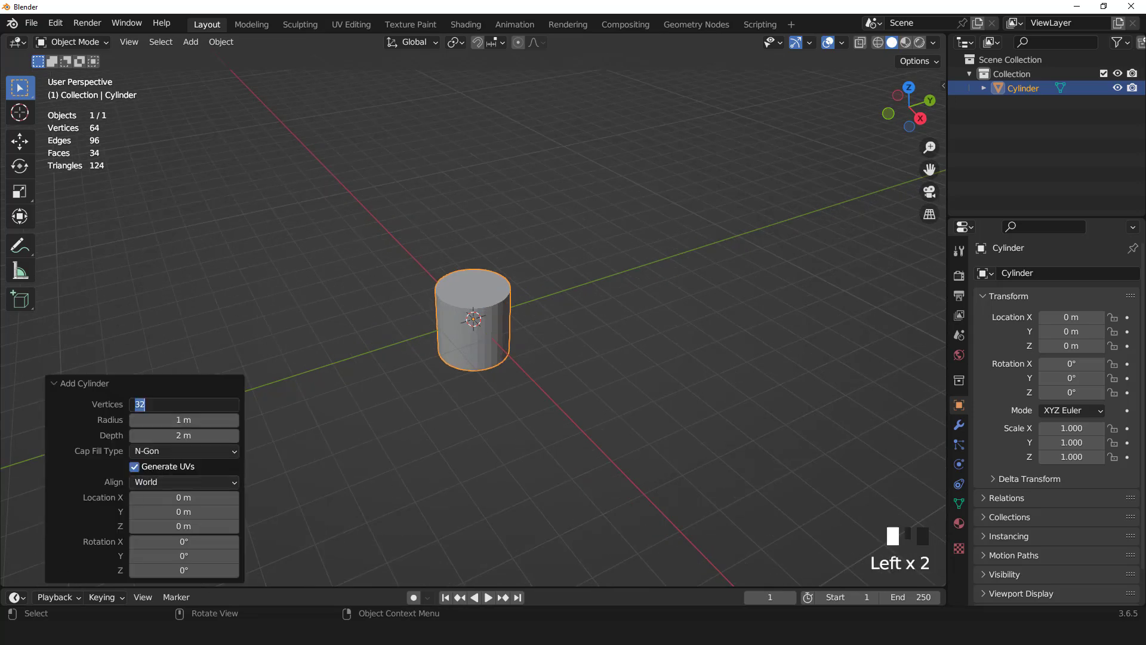
type("16")
key("Return")
scroll(389, 323, "up", 6)
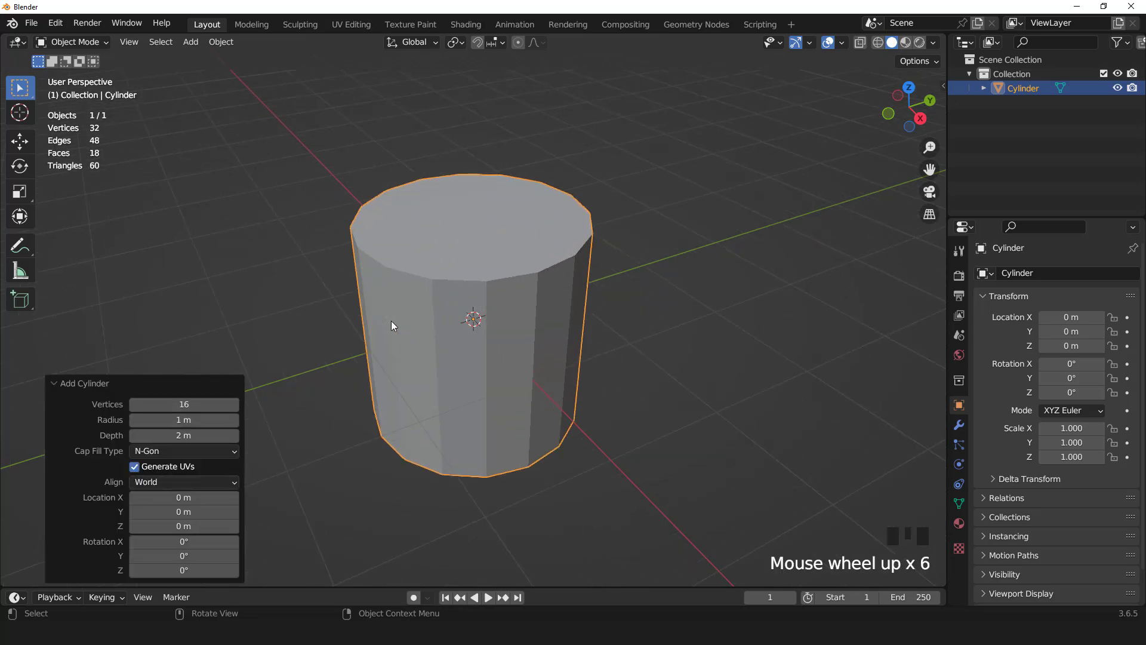
Step: In Edit Mode, narrow the whole cylinder mesh by scaling it to about 0.7 in X and Y, leaving Z locked
key("KP_1")
key("Tab")
scroll(392, 322, "up", 2)
key("s")
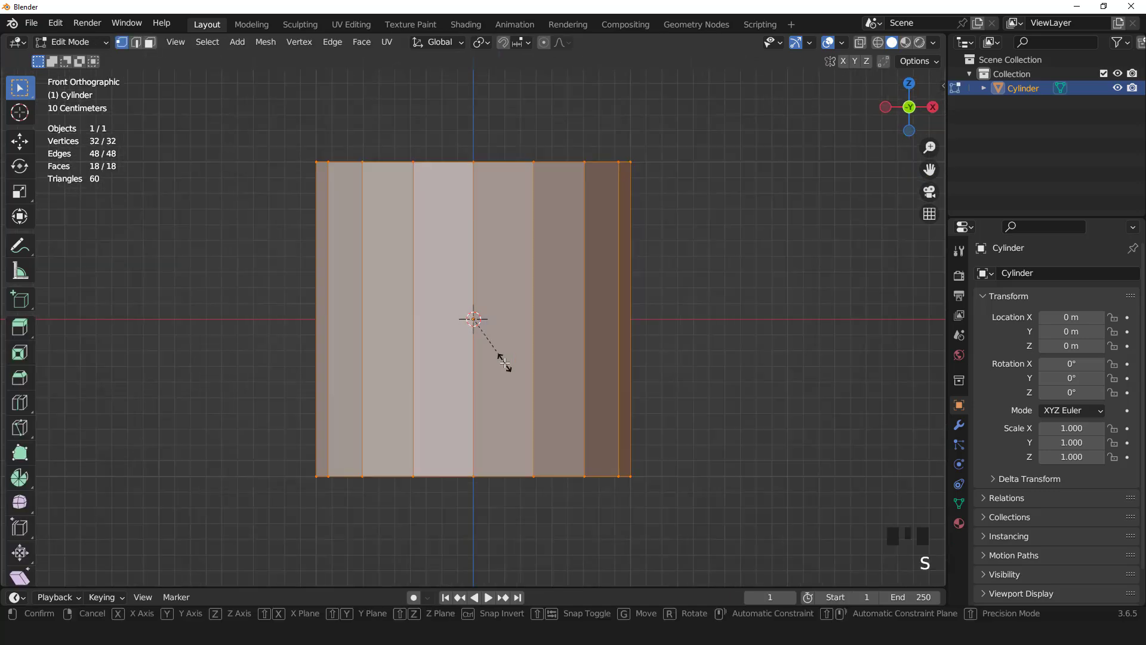
key("shift+z")
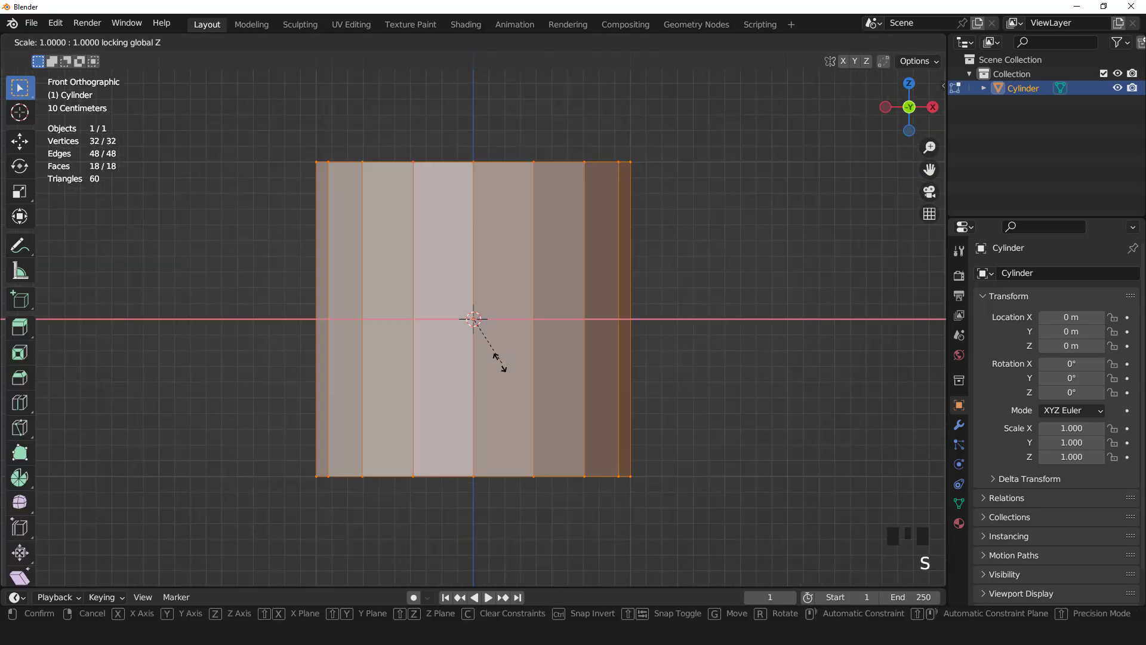
left_click(508, 349)
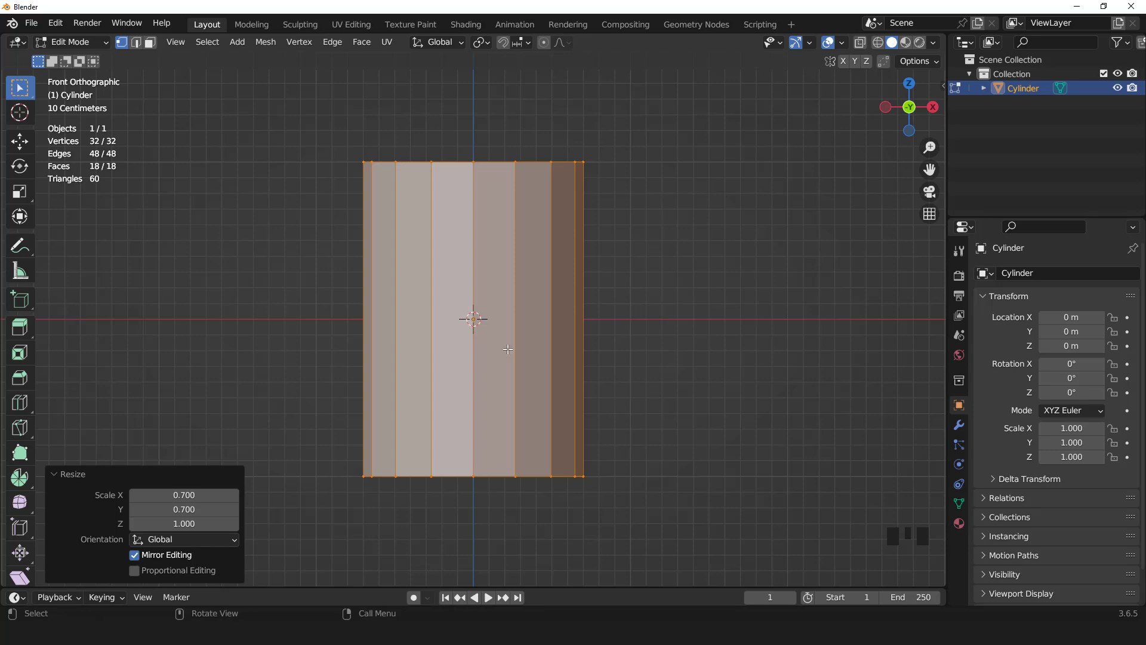
Step: Extrude the cylinder's top and bottom faces together and spread them outward by scaling about 1.256 along Z
scroll(508, 349, "down", 2)
middle_click_drag(508, 349, 502, 433)
scroll(516, 364, "down", 1)
key("3")
left_click(496, 249)
left_click(502, 433, "shift")
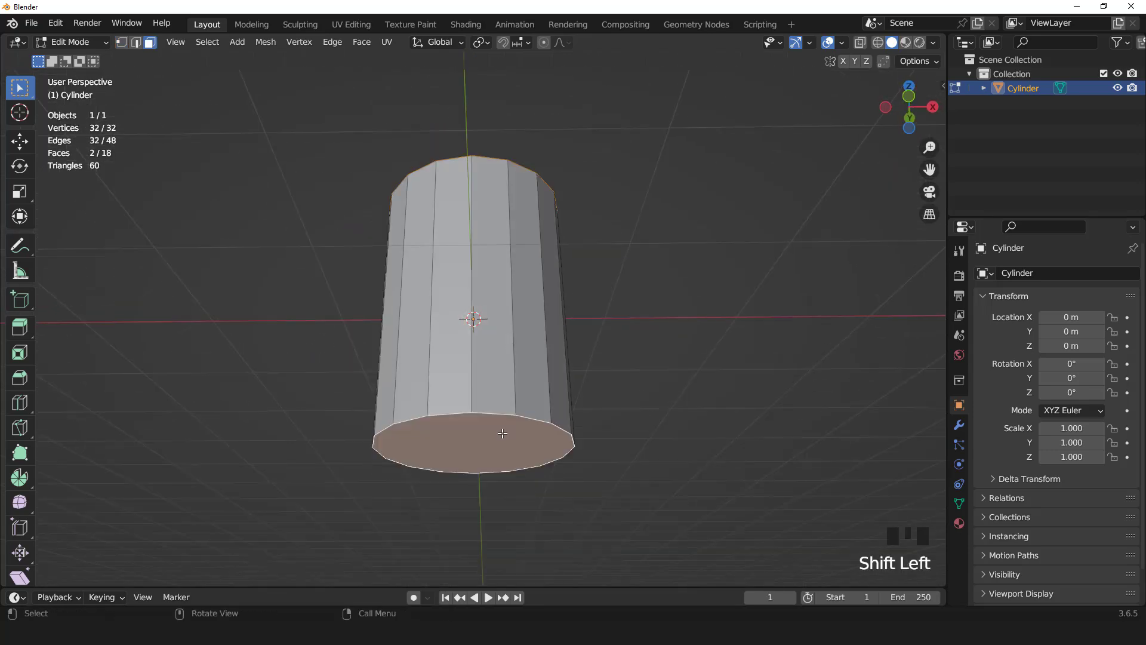
key("KP_1")
key("e")
key("Escape")
key("s")
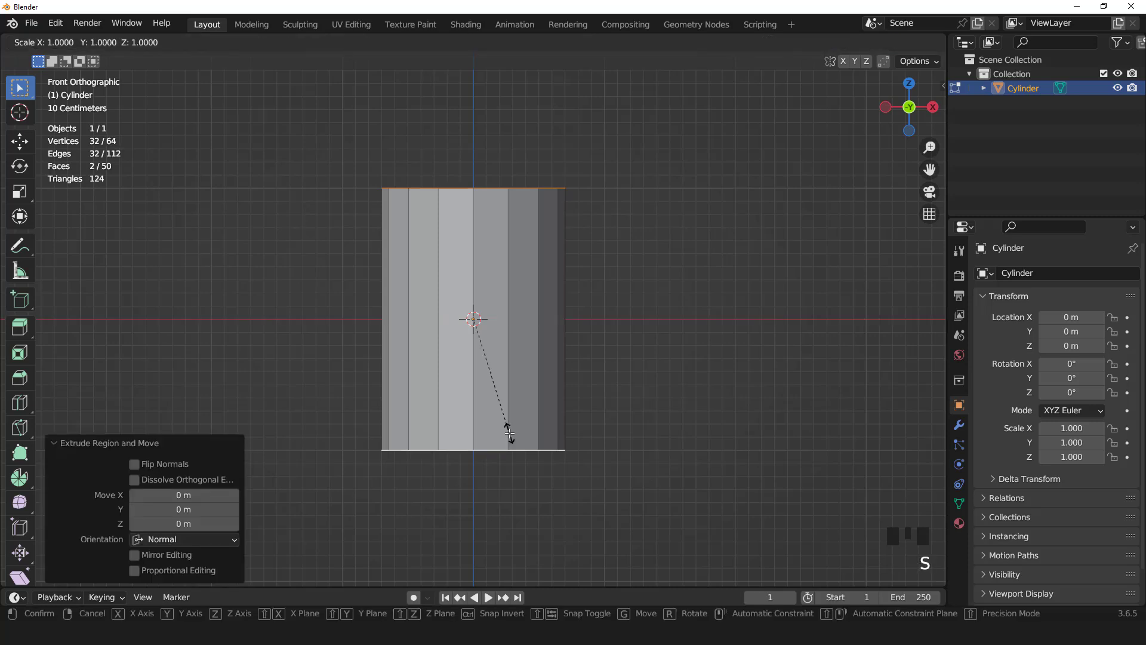
key("z")
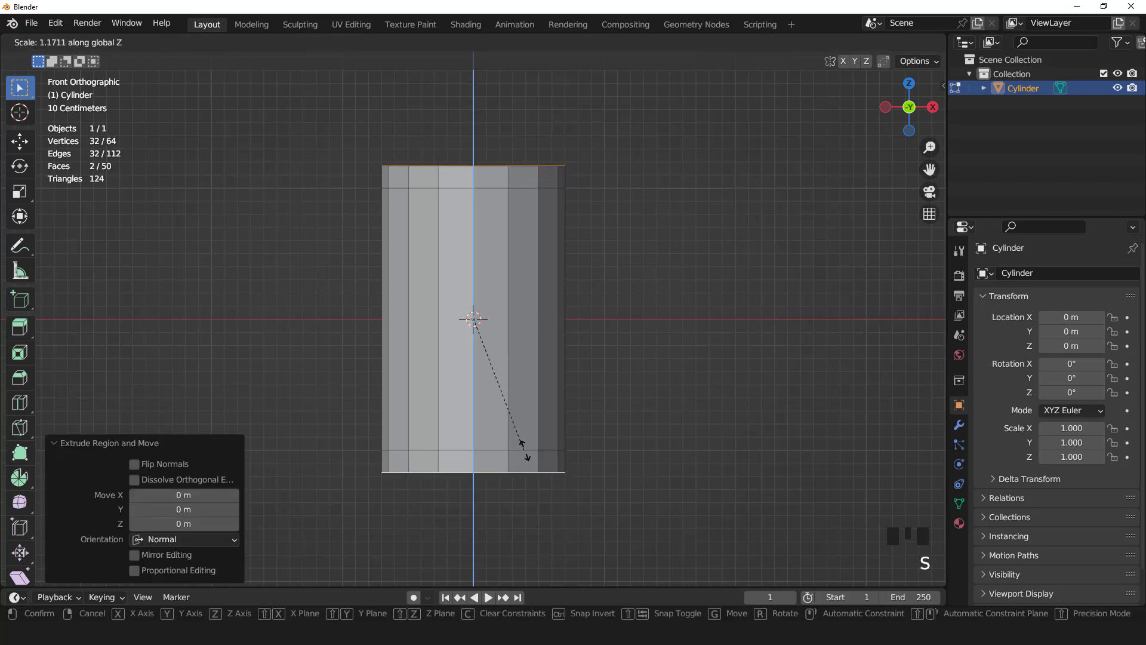
left_click(535, 455)
Step: Taper both extruded ends by scaling the end faces to about 0.768 in X and Y, with Z locked
key("s")
key("shift+z")
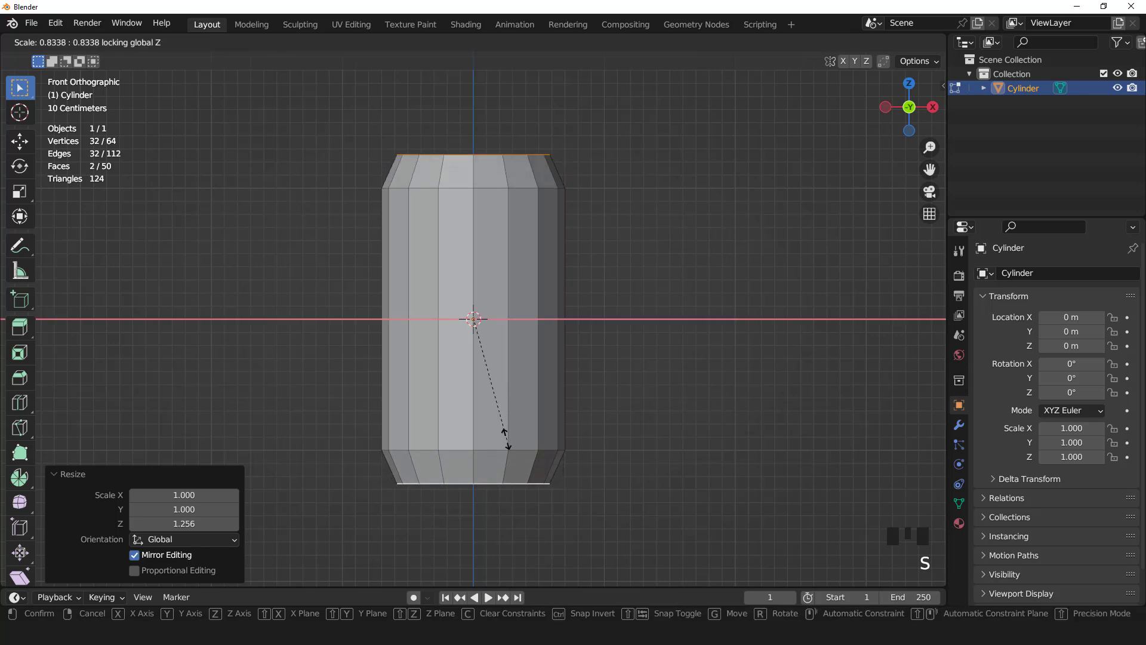
left_click(501, 438)
Step: Inset both end faces by about 0.041 m to form thin rims
middle_click_drag(500, 437, 578, 384)
scroll(537, 359, "up", 2)
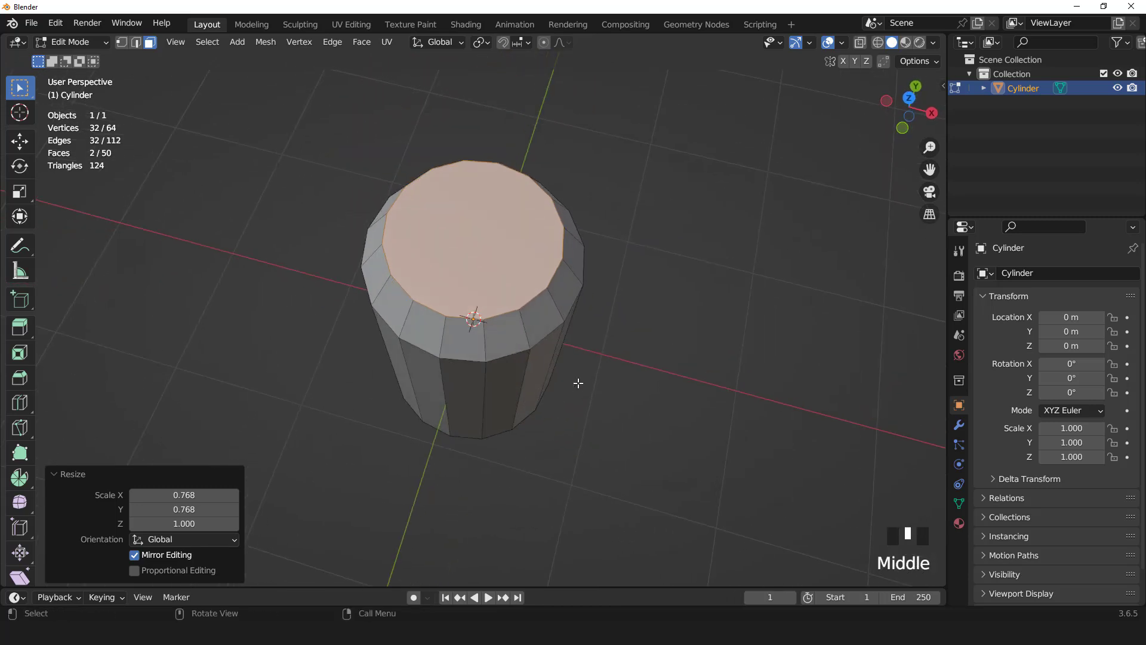
key("i")
left_click(574, 379)
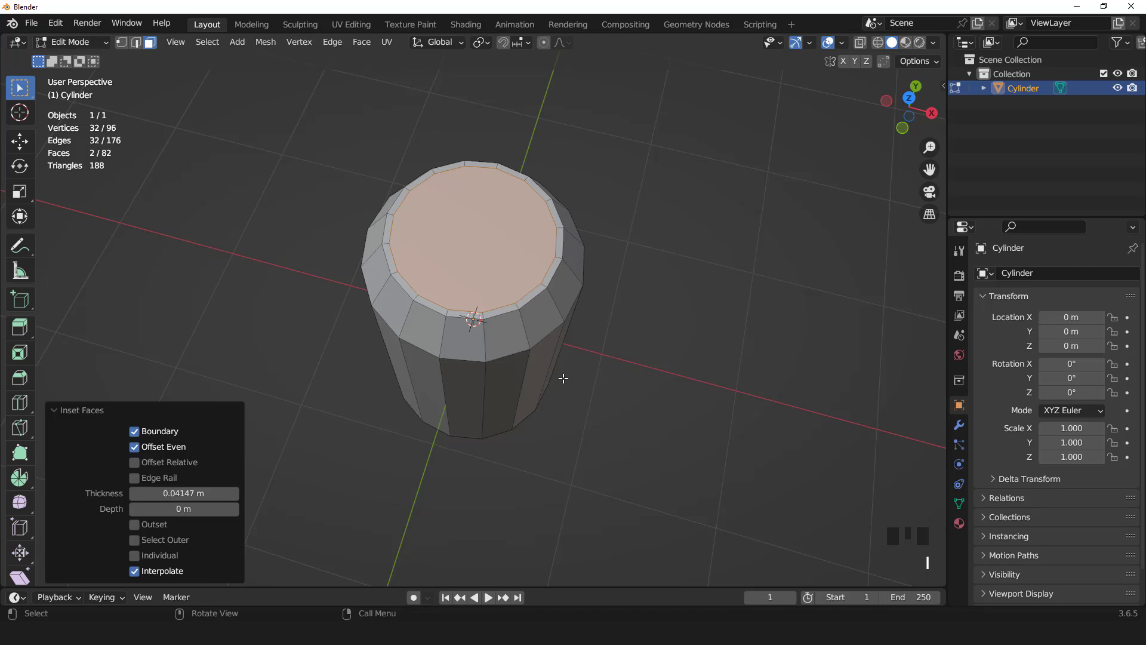
Step: Extrude both inset end faces and recess them inward by scaling along Z to about 0.97
middle_click_drag(563, 379, 542, 336)
key("e")
key("s")
key("z")
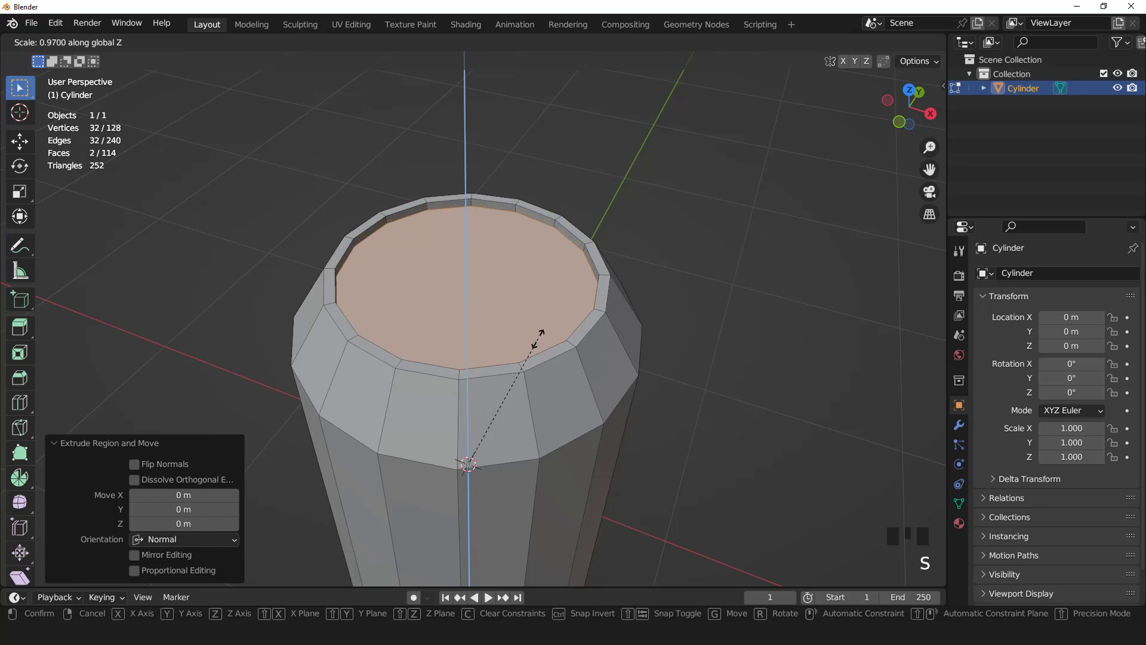
left_click(540, 344)
Step: Hide the recessed face at the bottom end of the cylinder
scroll(542, 346, "down", 5)
middle_click_drag(512, 419, 505, 334)
left_click(505, 320)
scroll(504, 320, "up", 2)
key("h")
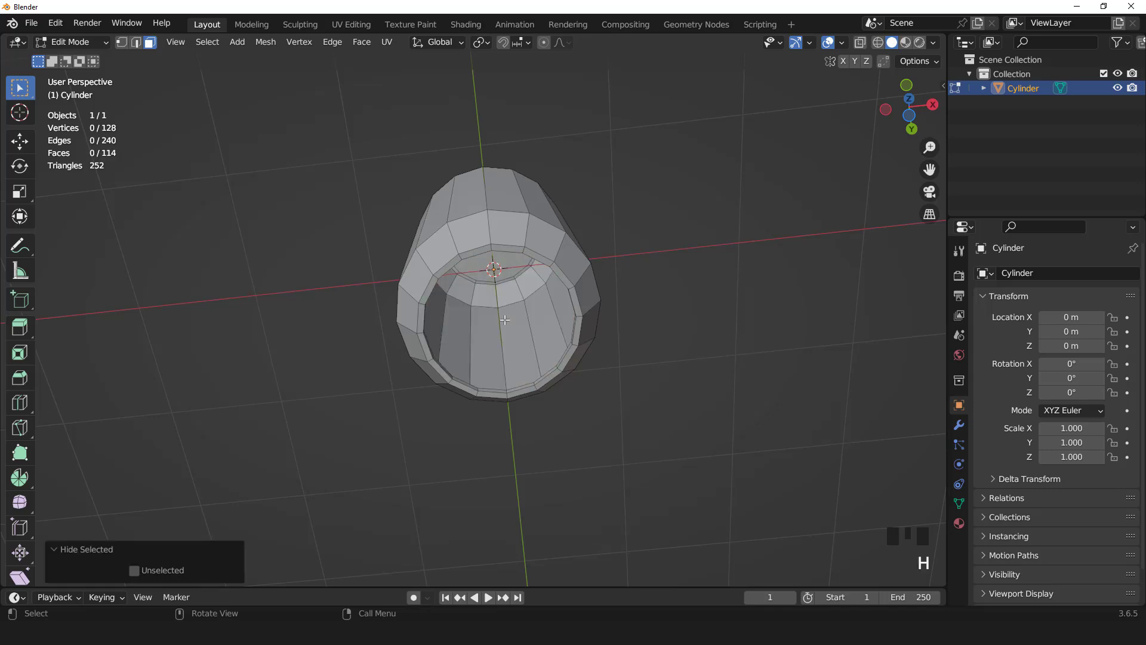
Step: Select the recessed top face in top view and enable Shadow and Cavity in the viewport shading
key("KP_7")
scroll(505, 320, "up", 2)
left_click(554, 379)
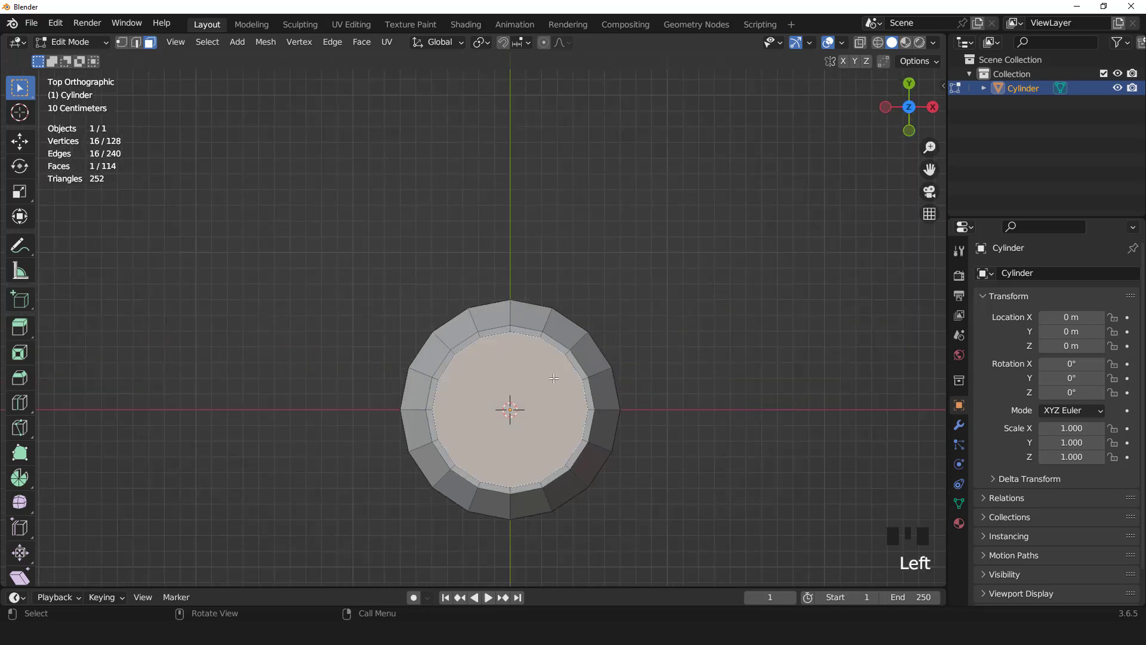
middle_click_drag(554, 378, 499, 294, "shift")
scroll(500, 295, "up", 3)
left_click(933, 42)
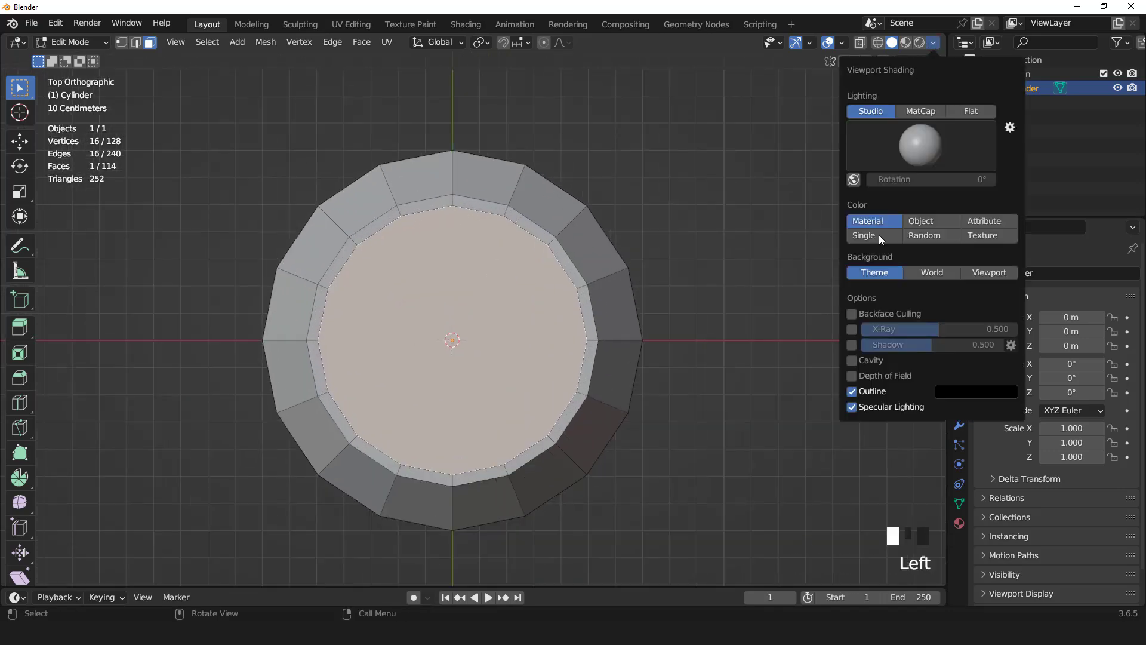
left_click(852, 345)
left_click(852, 360)
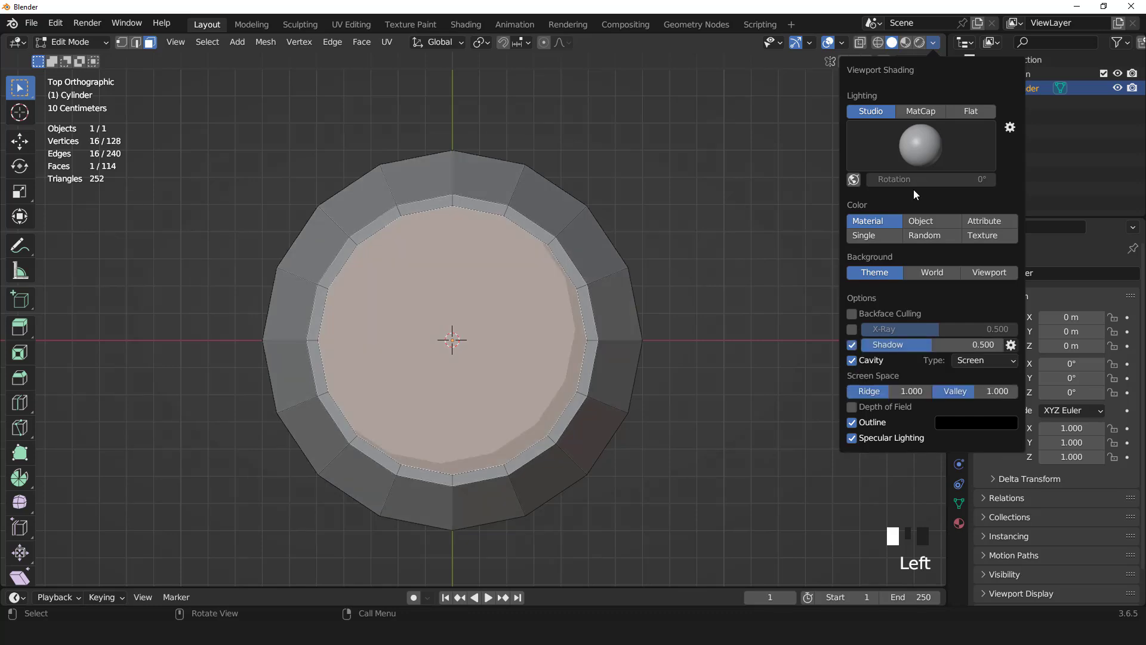
scroll(555, 293, "up", 1)
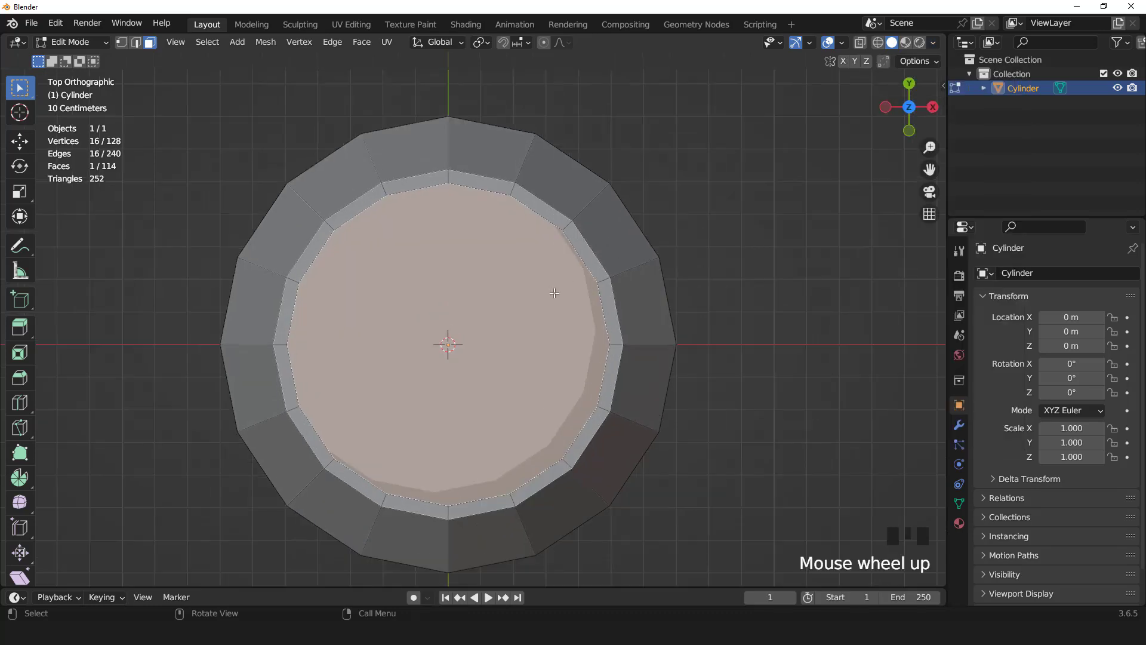
Step: Inset the recessed top face by about 0.046 m, and shrink it by scaling about 0.711 and again about 0.968
key("i")
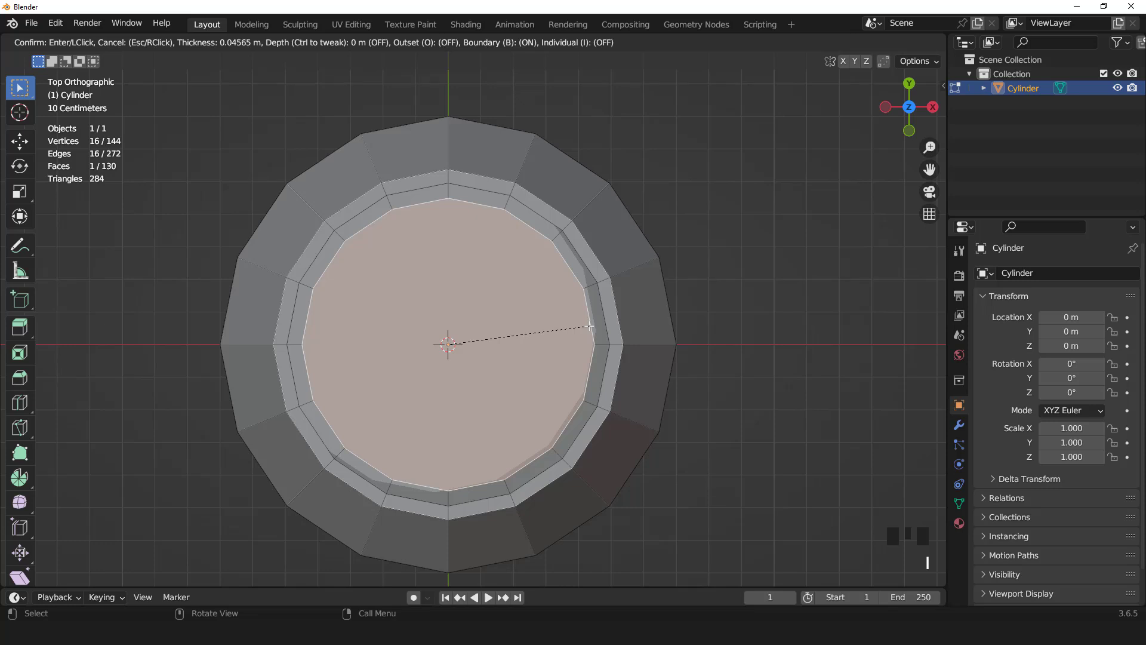
left_click(589, 326)
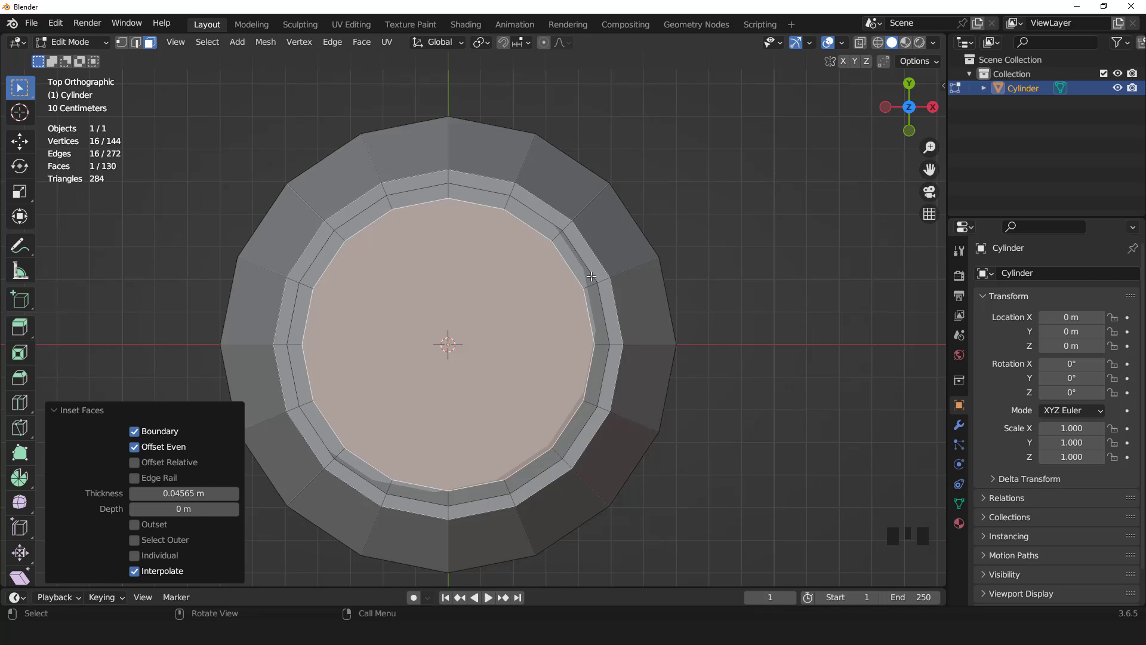
key("s")
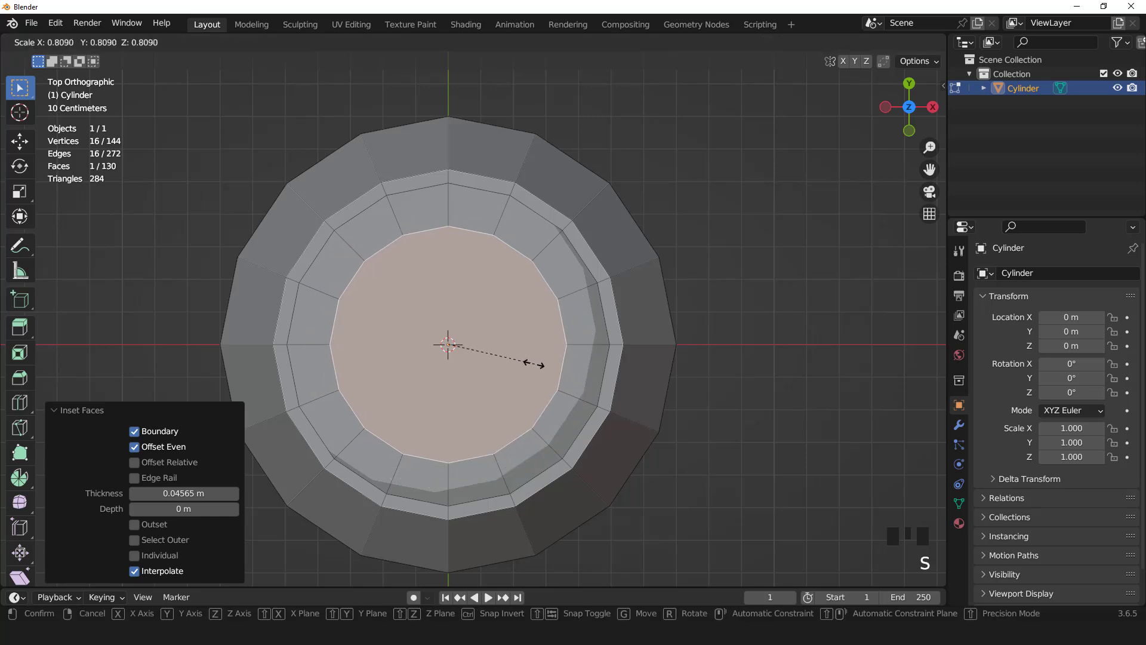
left_click(525, 361)
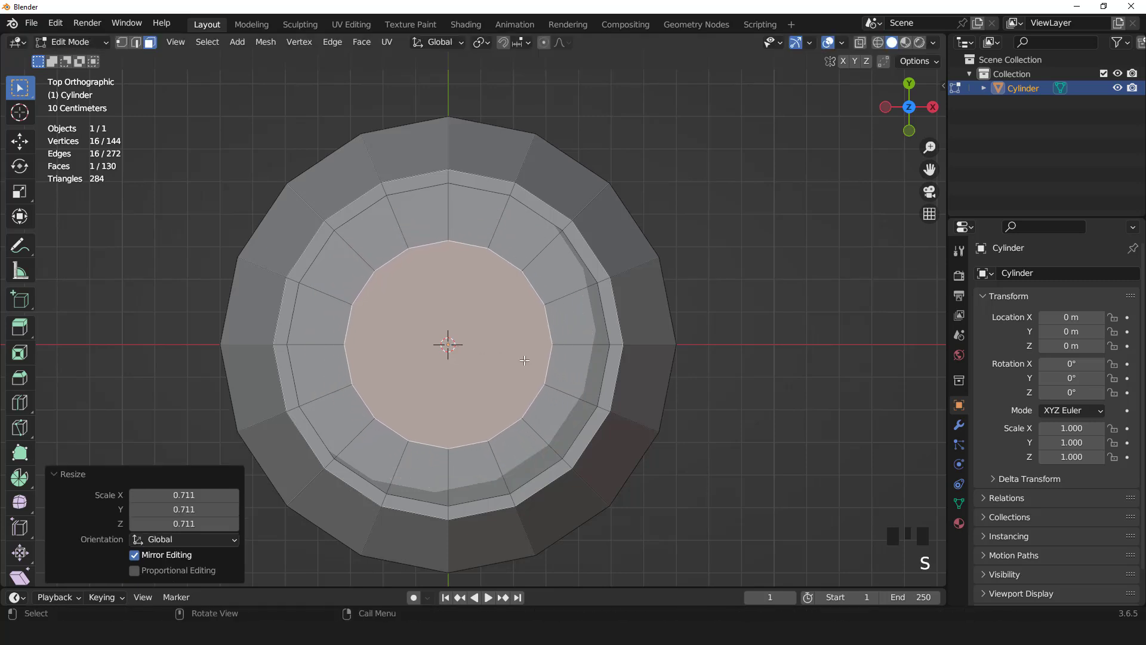
key("s")
left_click(524, 362)
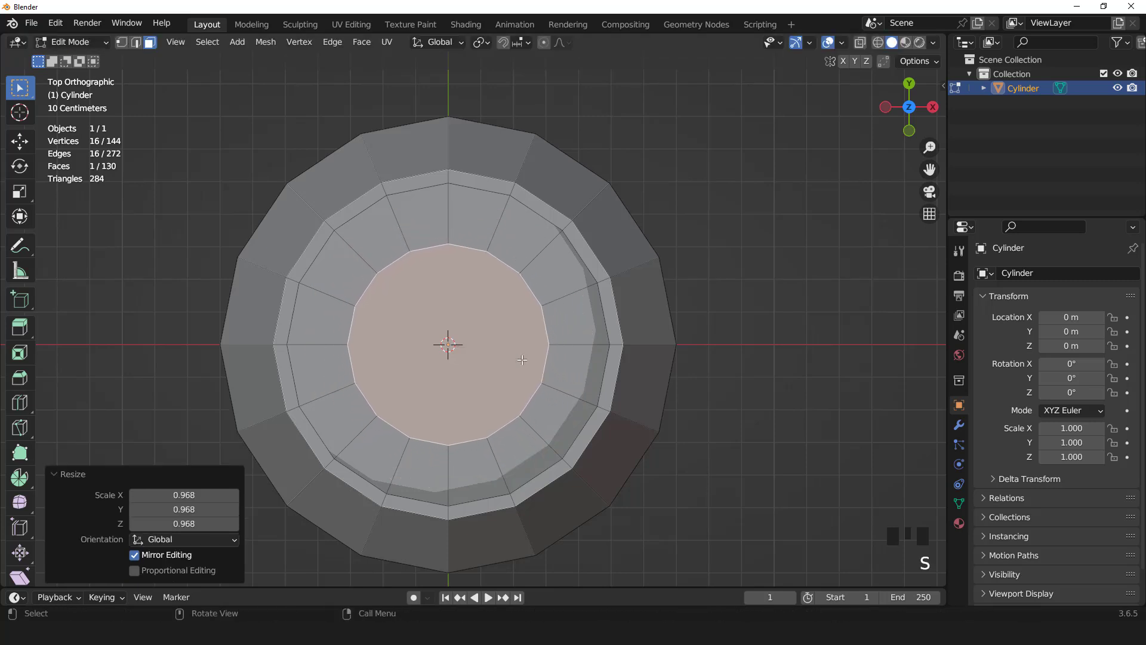
Step: Move the small inner top face about 0.14 m in the negative Y direction, close to the rim
key("g")
key("y")
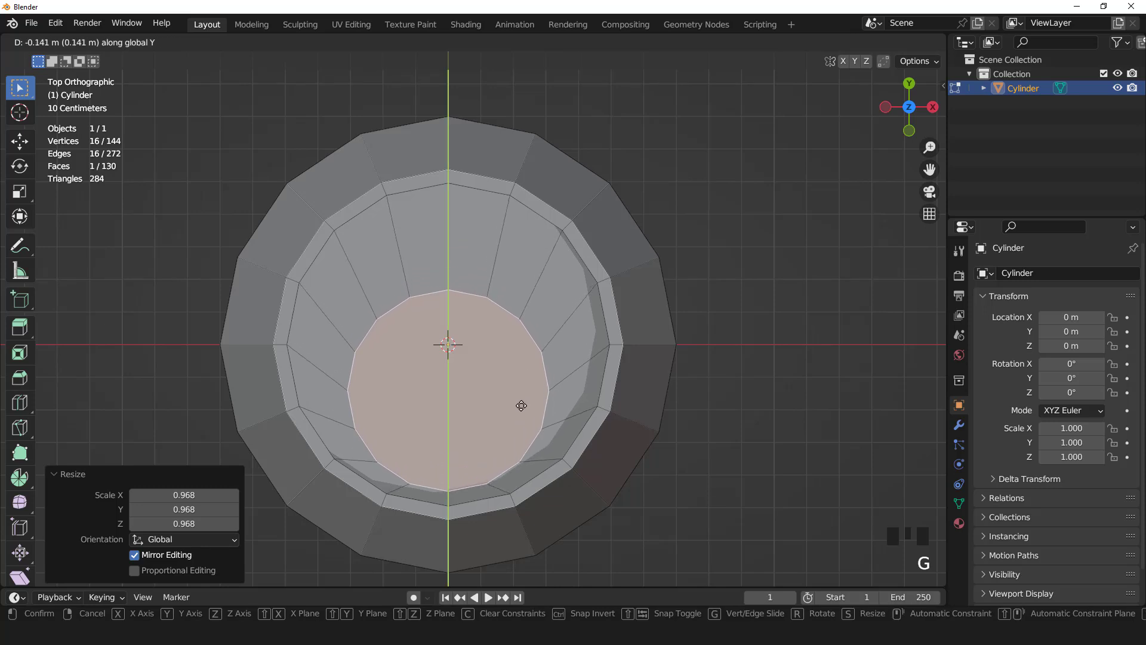
left_click(521, 393)
Step: Select the seven vertices on the inner face's positive-Y side and move them about 0.271 m along Y
key("1")
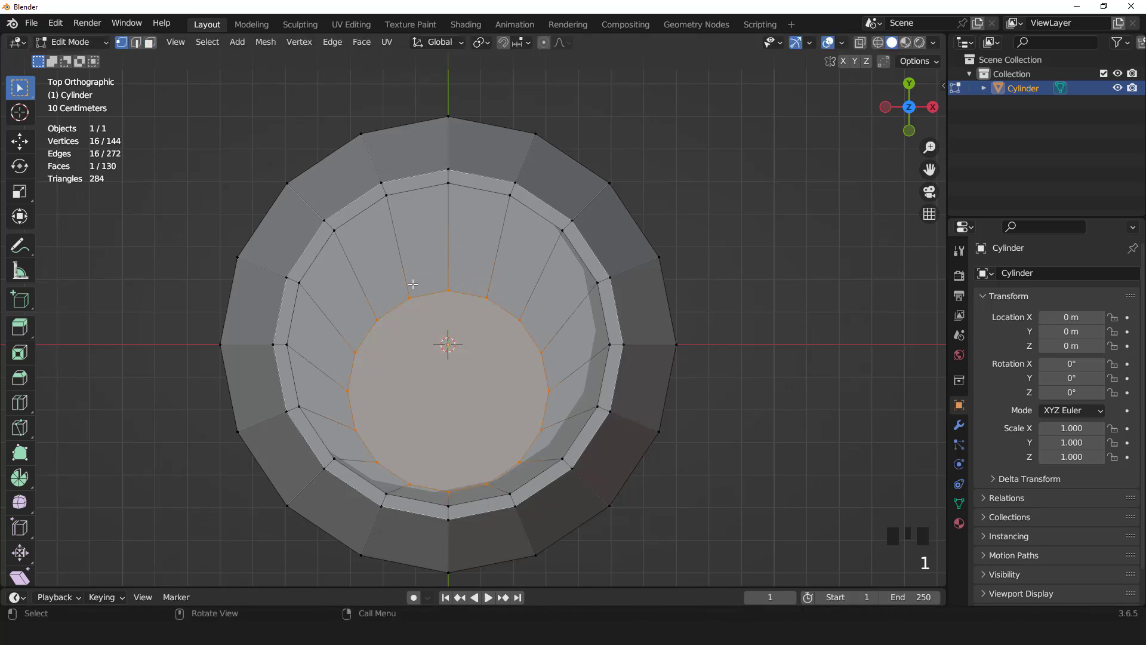
left_click_drag(344, 281, 533, 343)
left_click(487, 354, "shift")
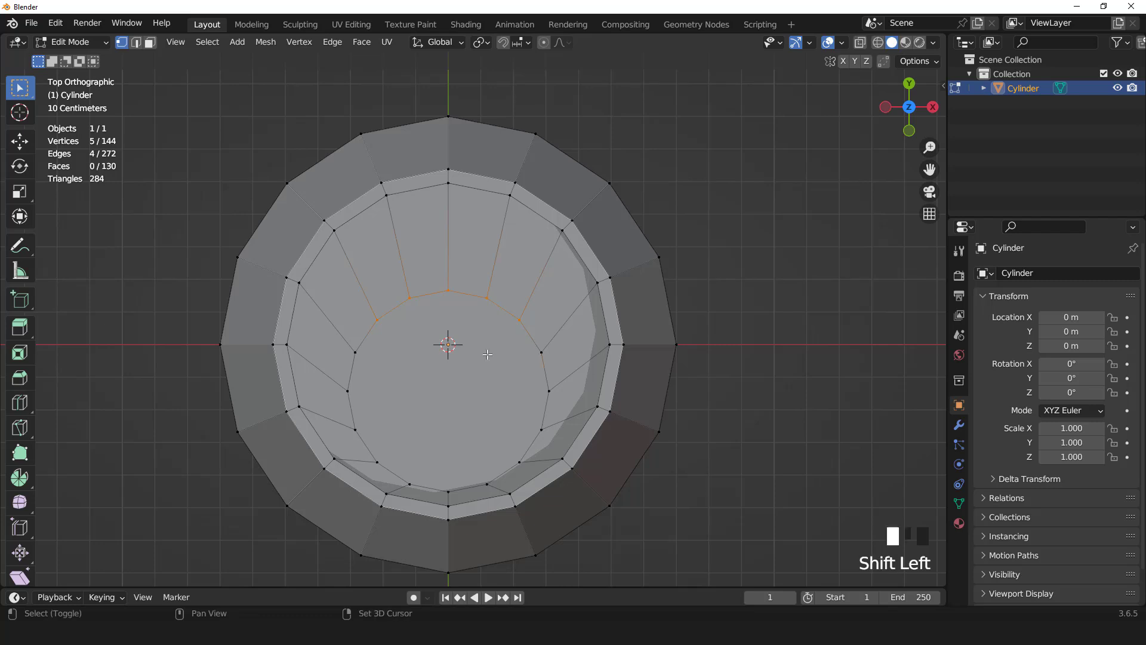
left_click(360, 352, "shift")
key("g")
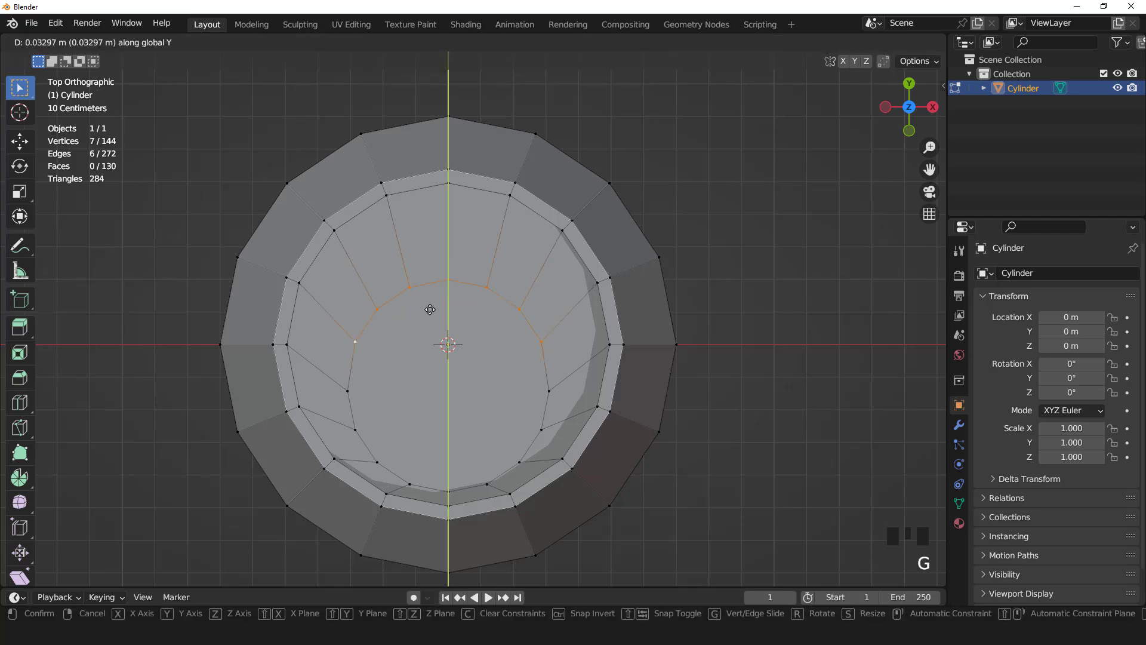
left_click(440, 255)
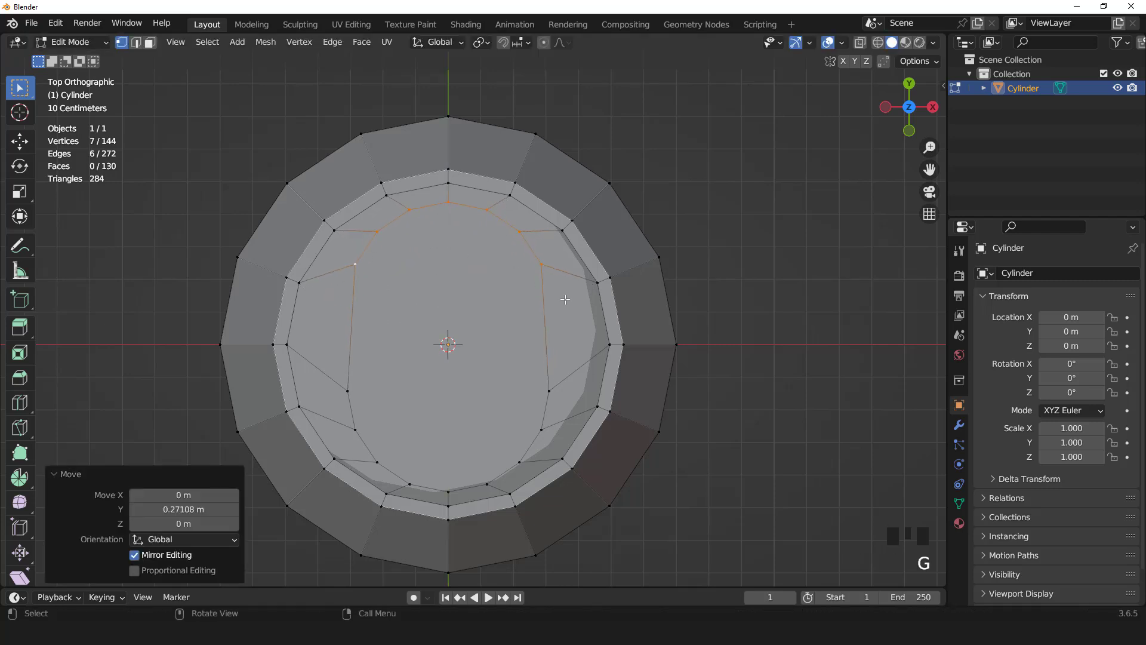
Step: Scale the seven selected vertices to about 0.758 and move them about 0.02 m along Y
key("s")
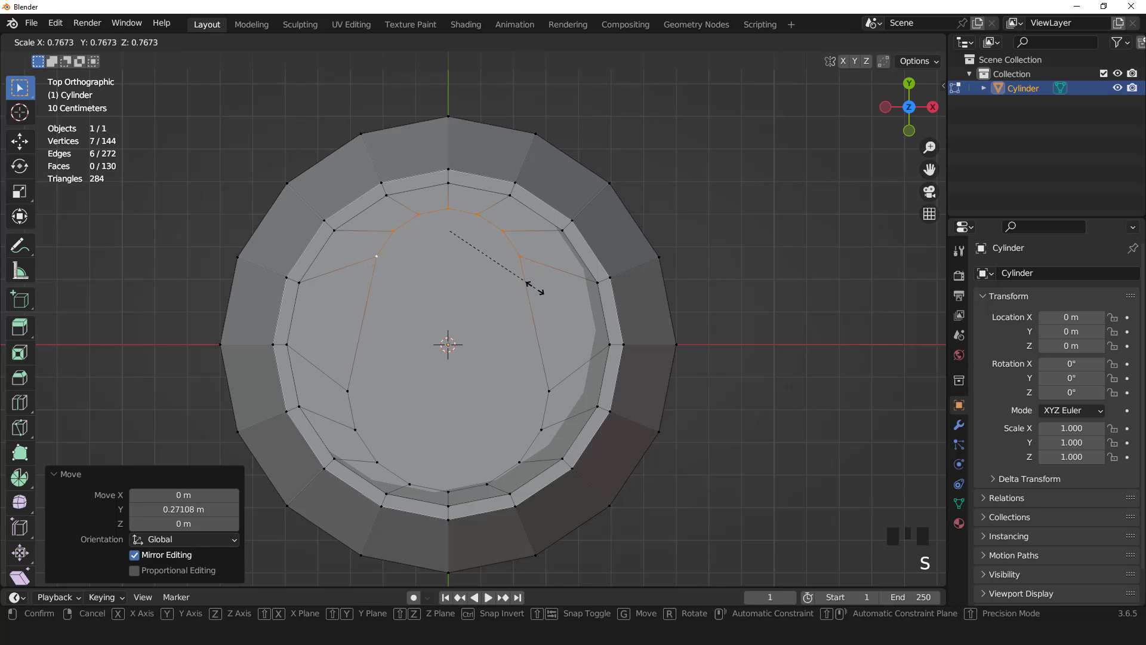
left_click(533, 287)
key("s")
key("y")
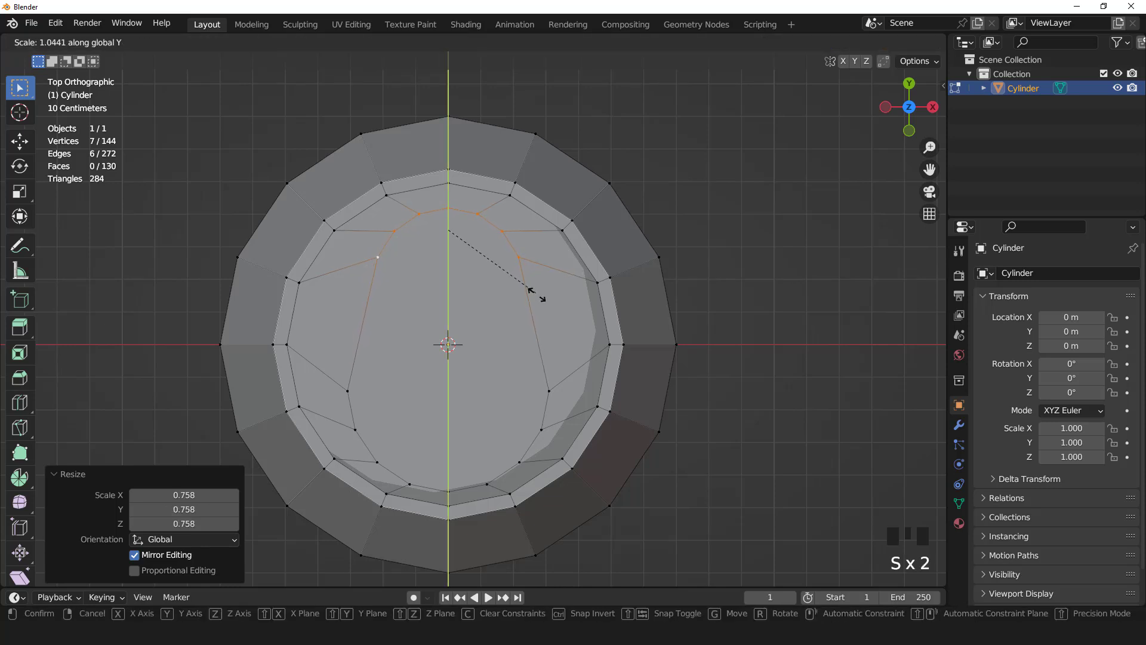
key("Escape")
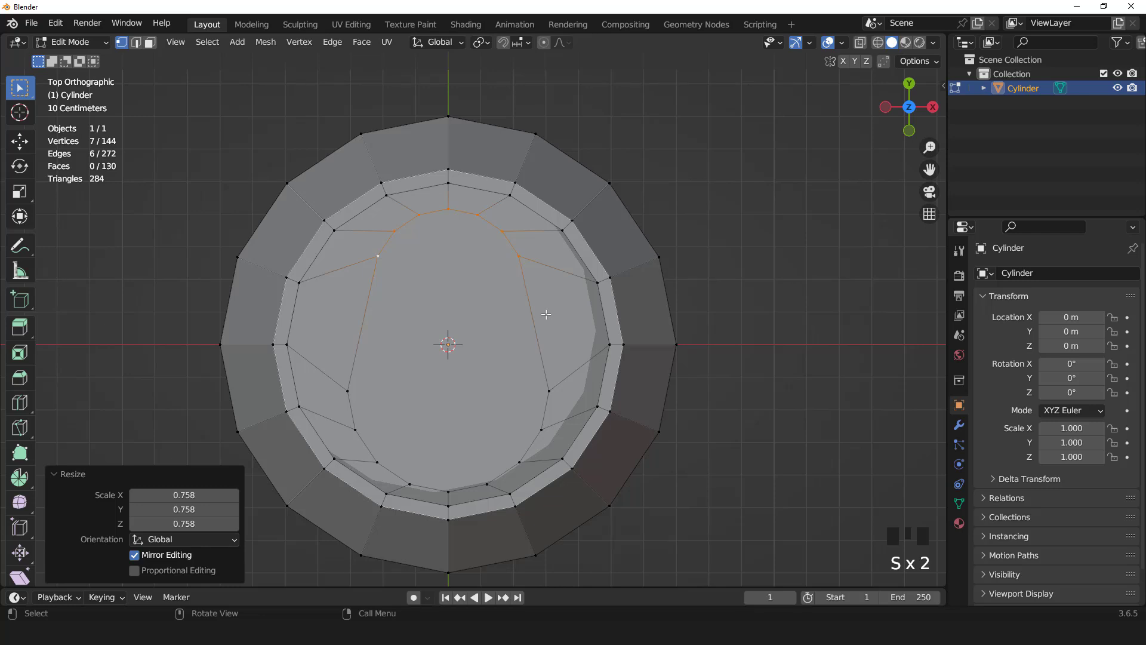
key("g")
key("y")
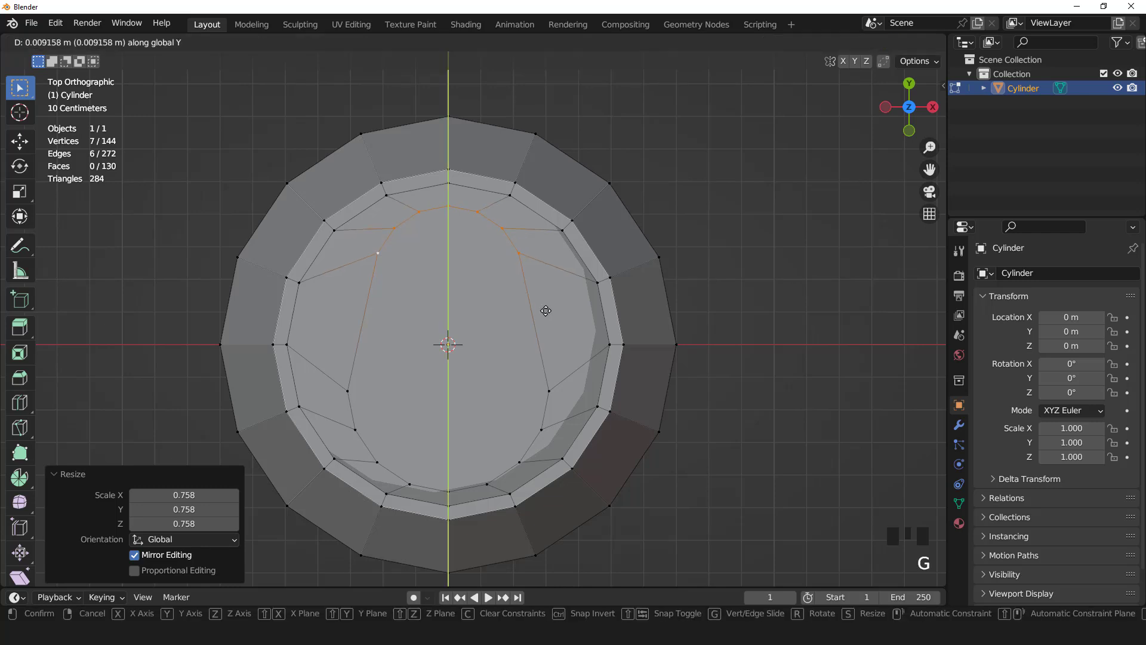
left_click(545, 307)
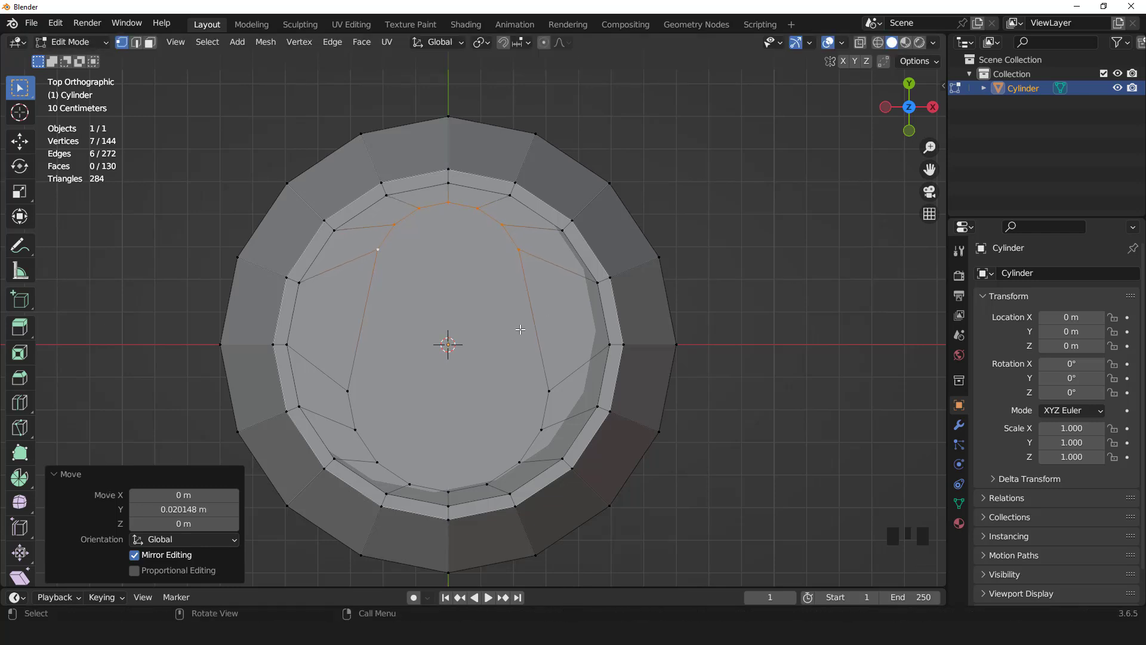
Step: Extrude the elongated inner top face about 0.023 m down into the lid
key("3")
left_click(492, 330)
middle_click_drag(493, 330, 499, 287)
key("KP_Decimal")
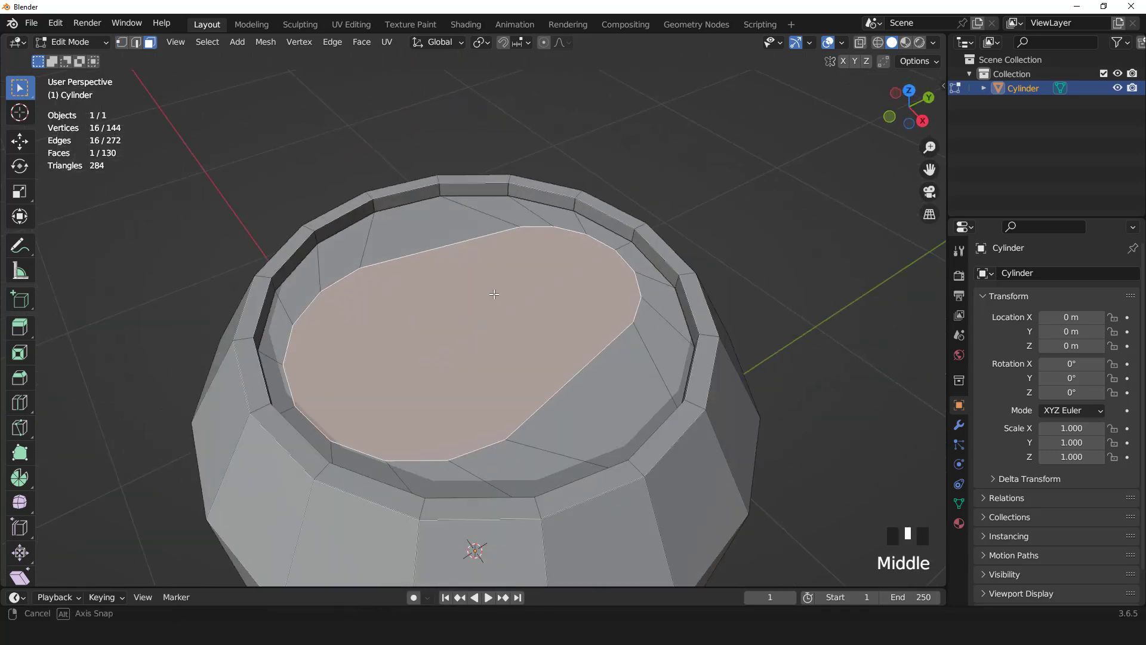
scroll(499, 286, "up", 2)
key("e")
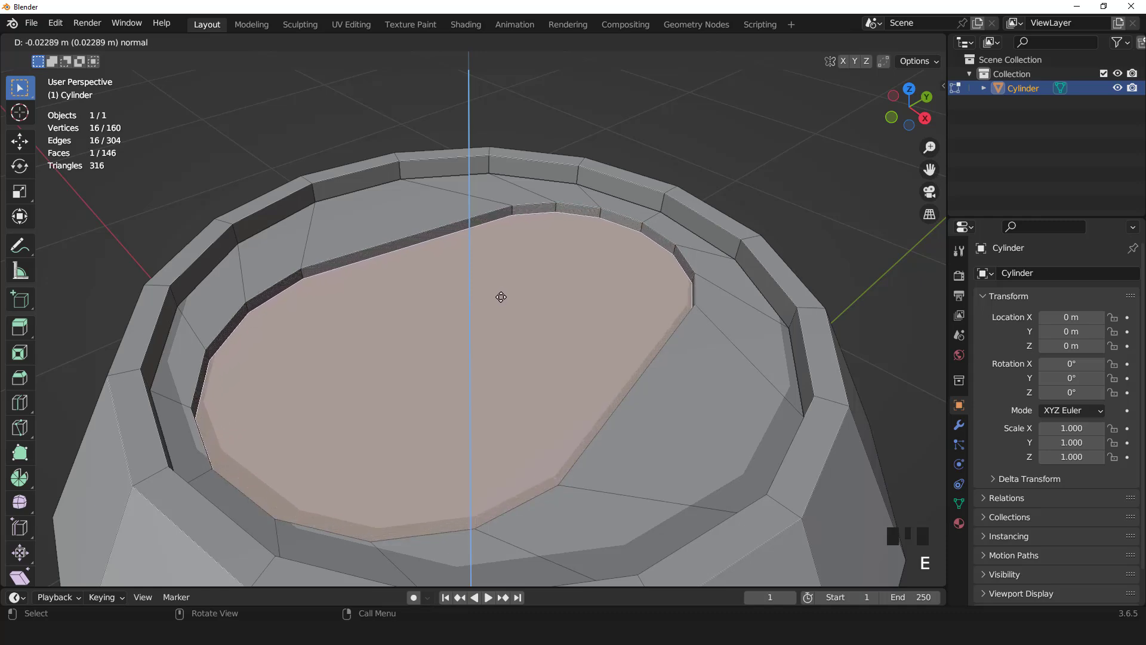
left_click(500, 296)
scroll(501, 296, "down", 2)
key("KP_7")
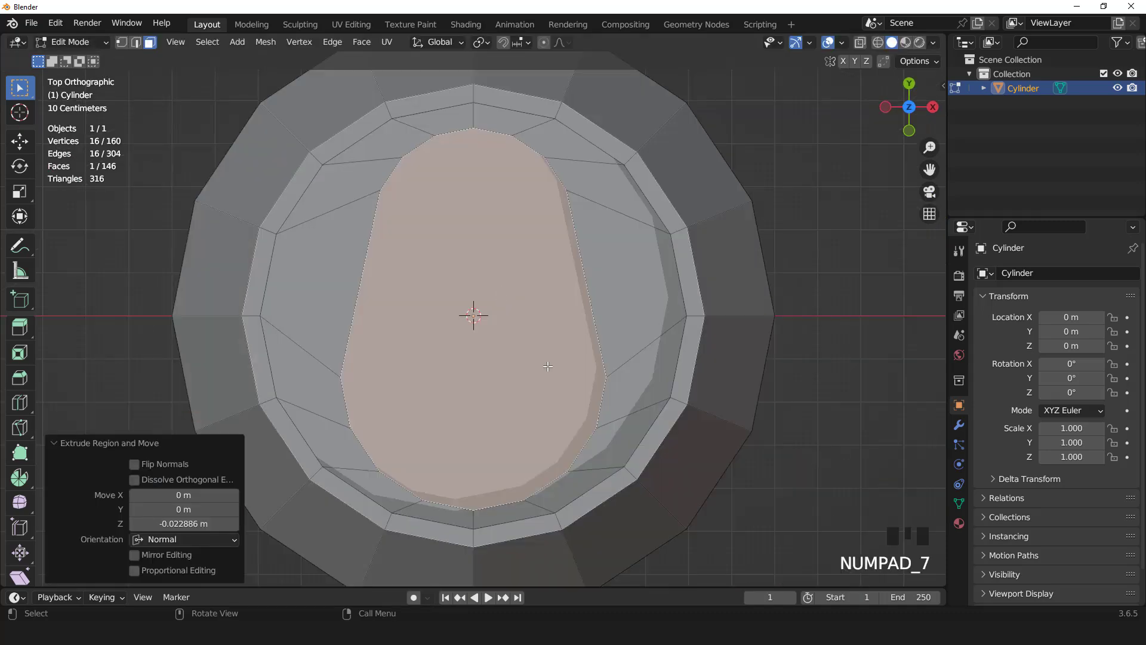
Step: Inset the recessed lid face about 0.046 m and keep only the seven vertices at its positive-Y end selected
key("i")
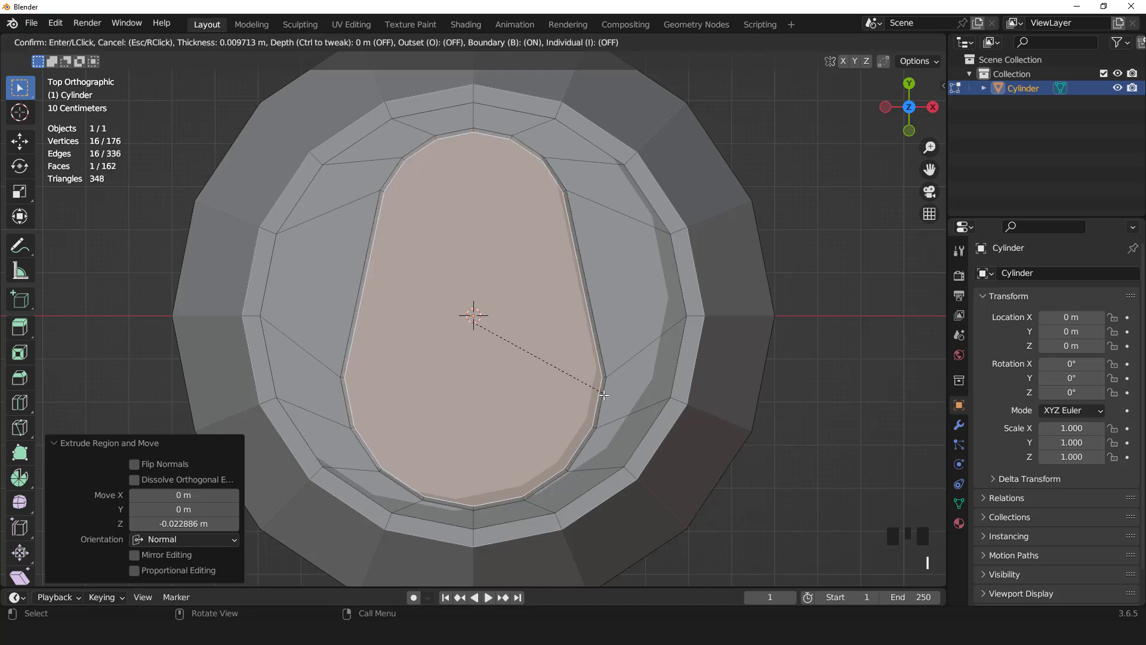
left_click(591, 392)
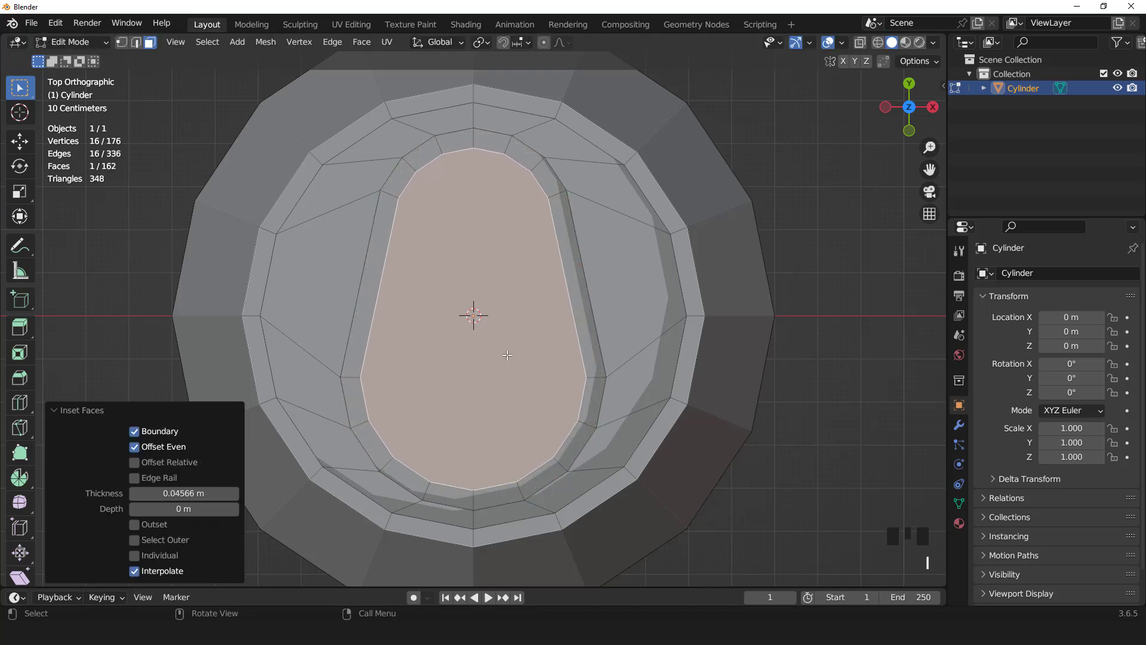
key("1")
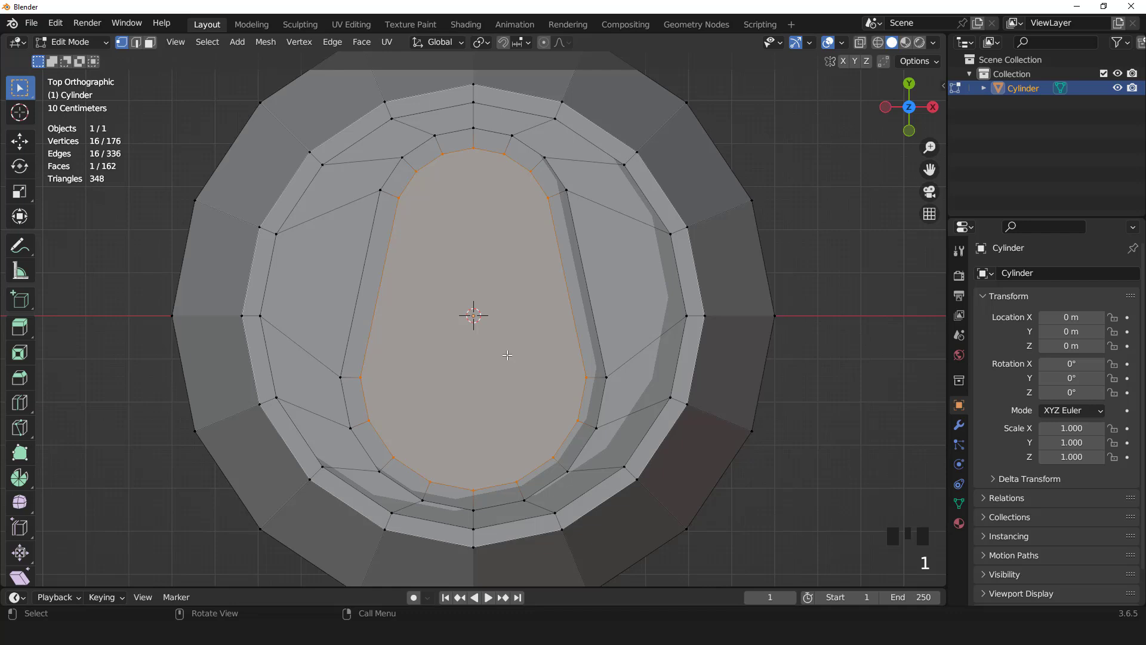
key("c")
left_click_drag(567, 365, 559, 418, "shift")
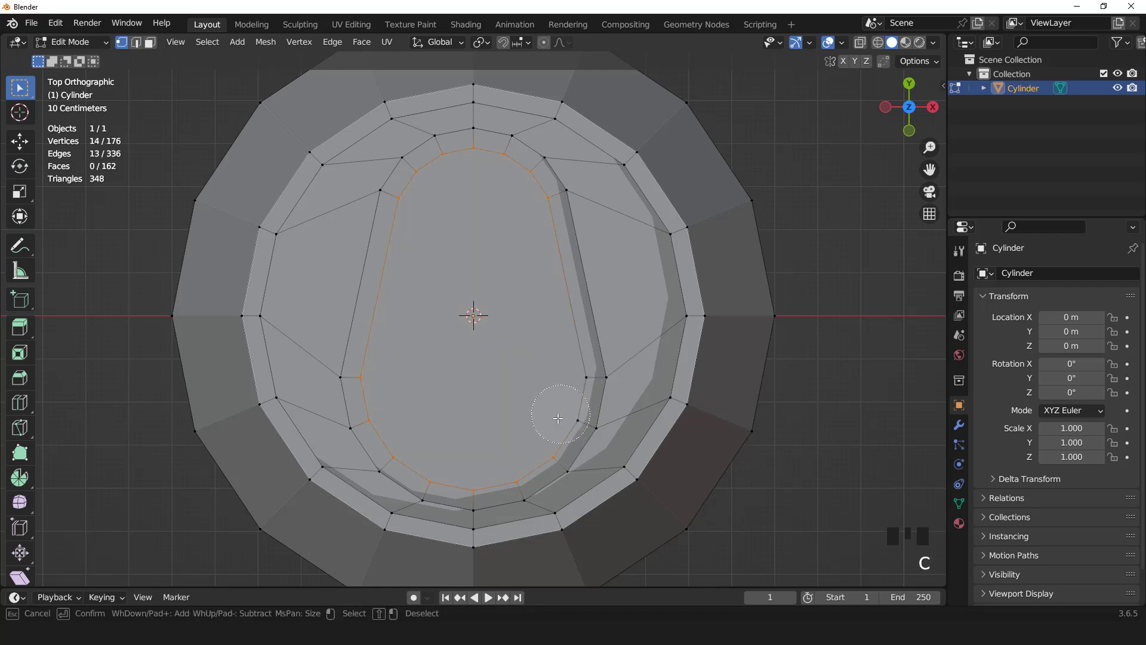
right_click(377, 391)
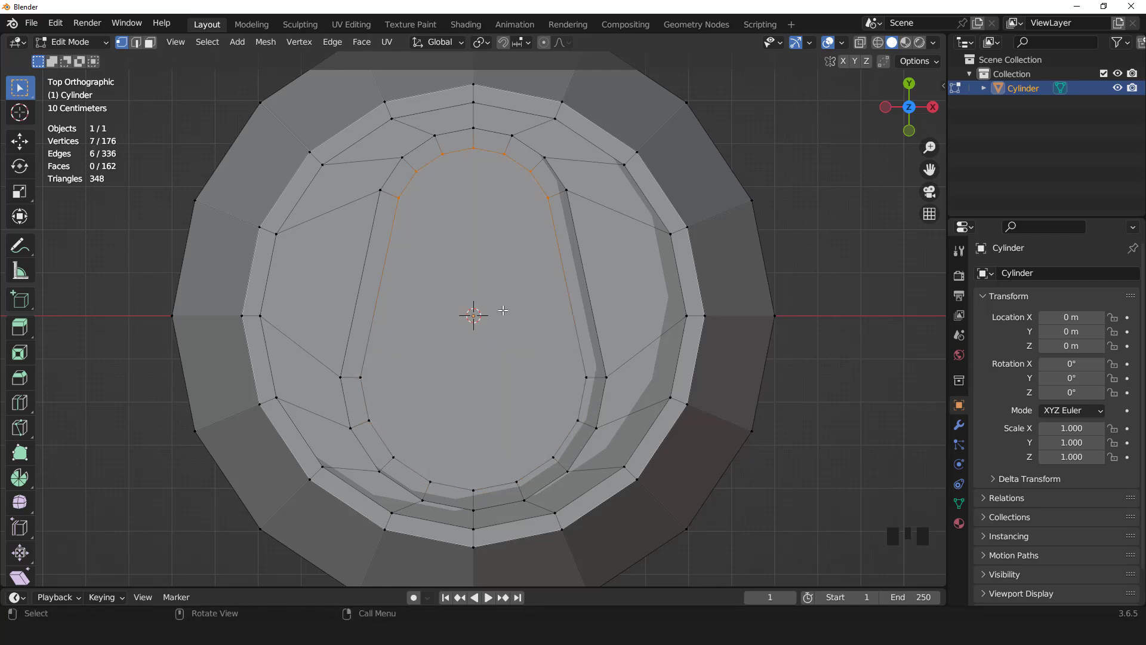
Step: Move the seven selected vertices about 0.39 m in the negative Y direction and scale them to about 1.249 along X
key("g")
key("y")
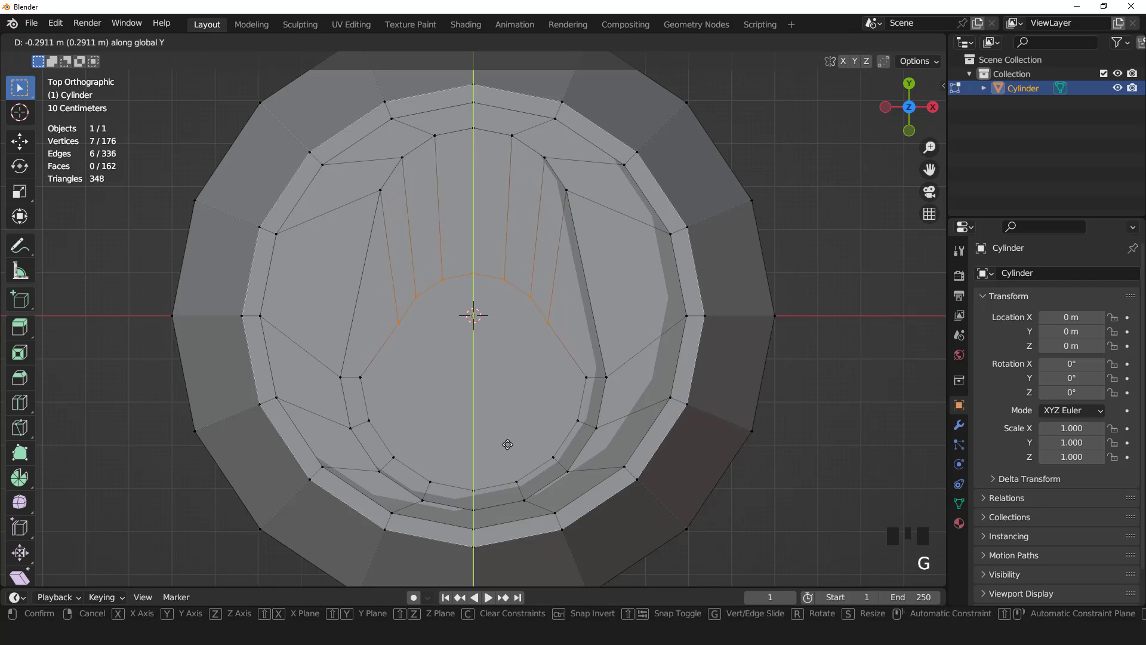
left_click(503, 477)
key("s")
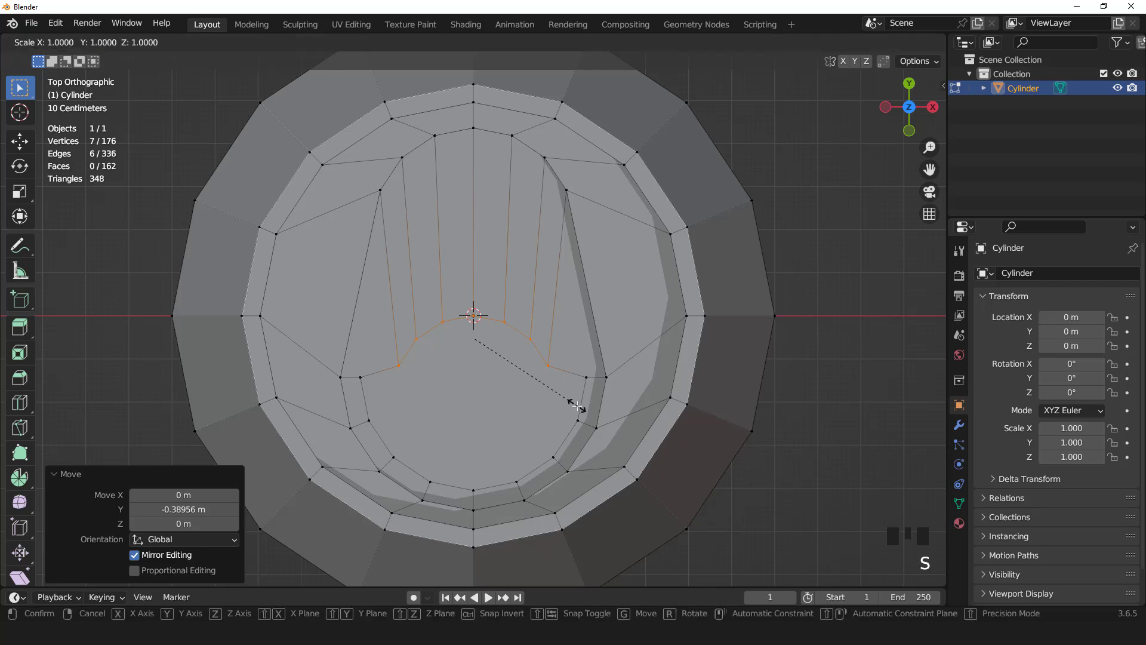
key("x")
left_click(611, 407)
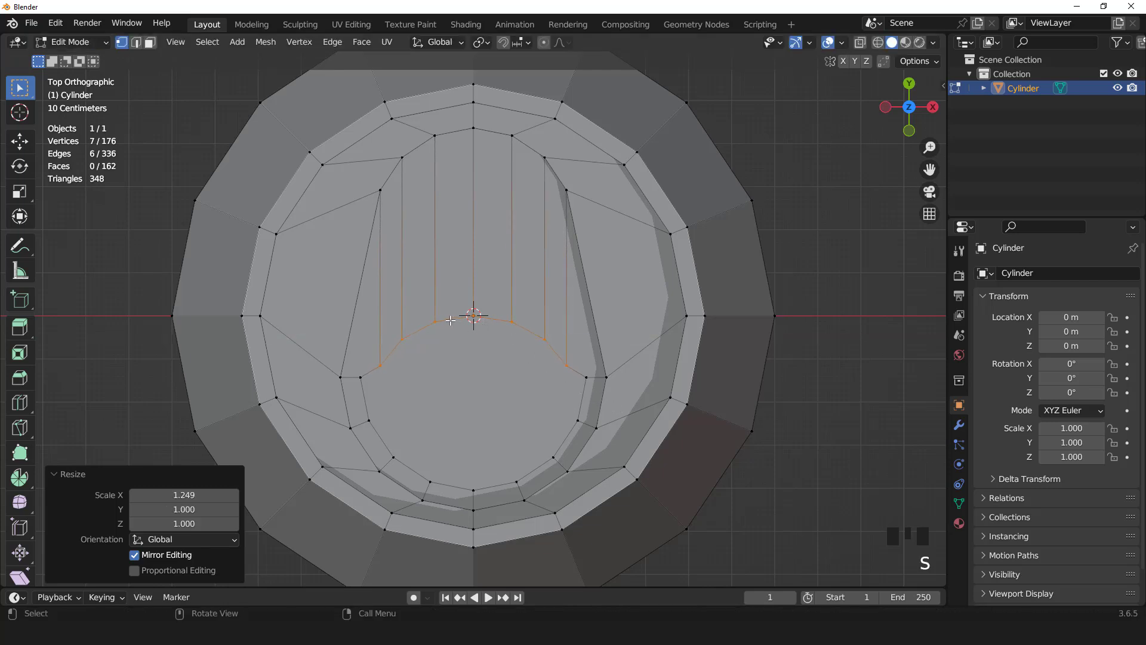
Step: Select the arc's middle five vertices, move them about 0.075 m in negative Y and narrow them along X
left_click_drag(393, 303, 423, 357)
left_click_drag(543, 361, 546, 353)
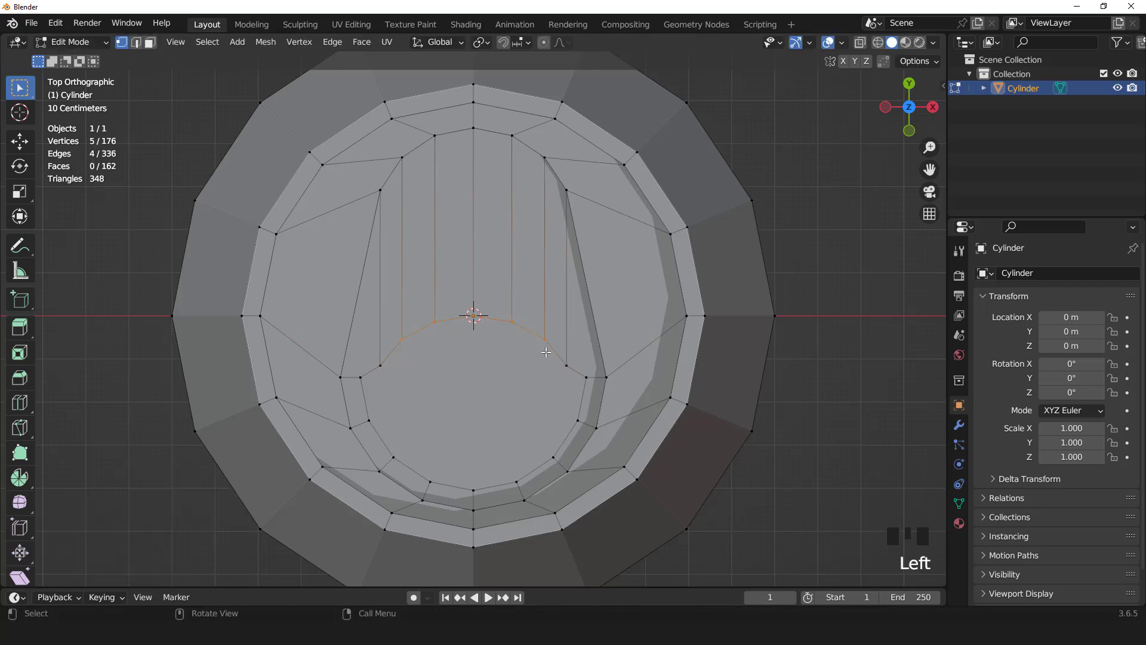
key("g")
key("y")
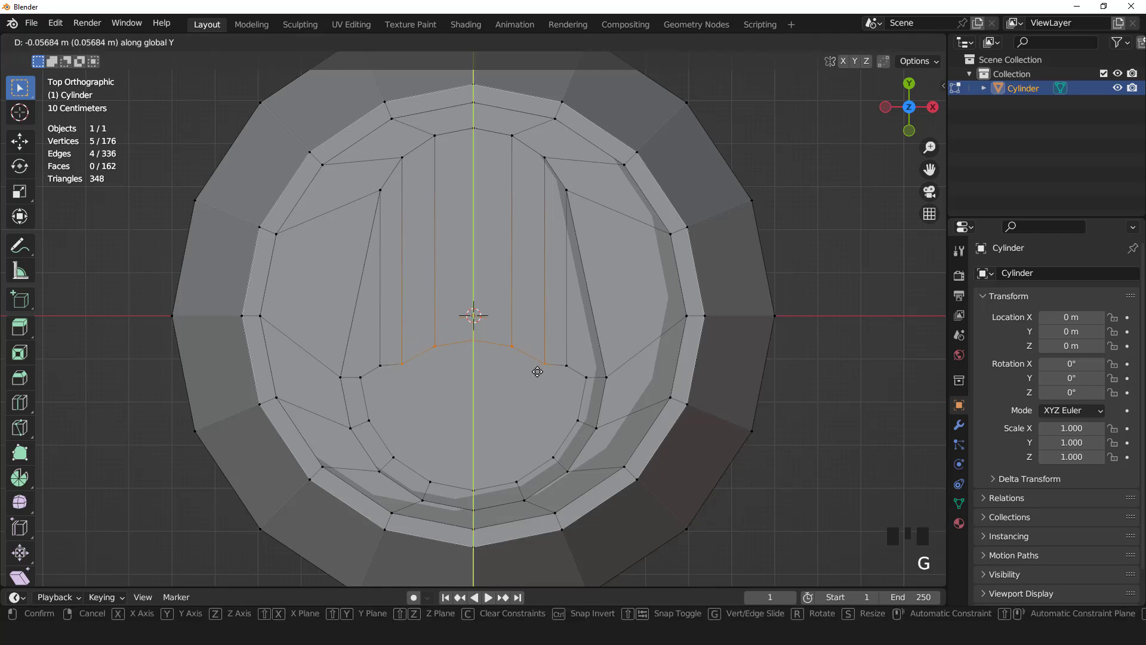
left_click(536, 376)
key("s")
key("x")
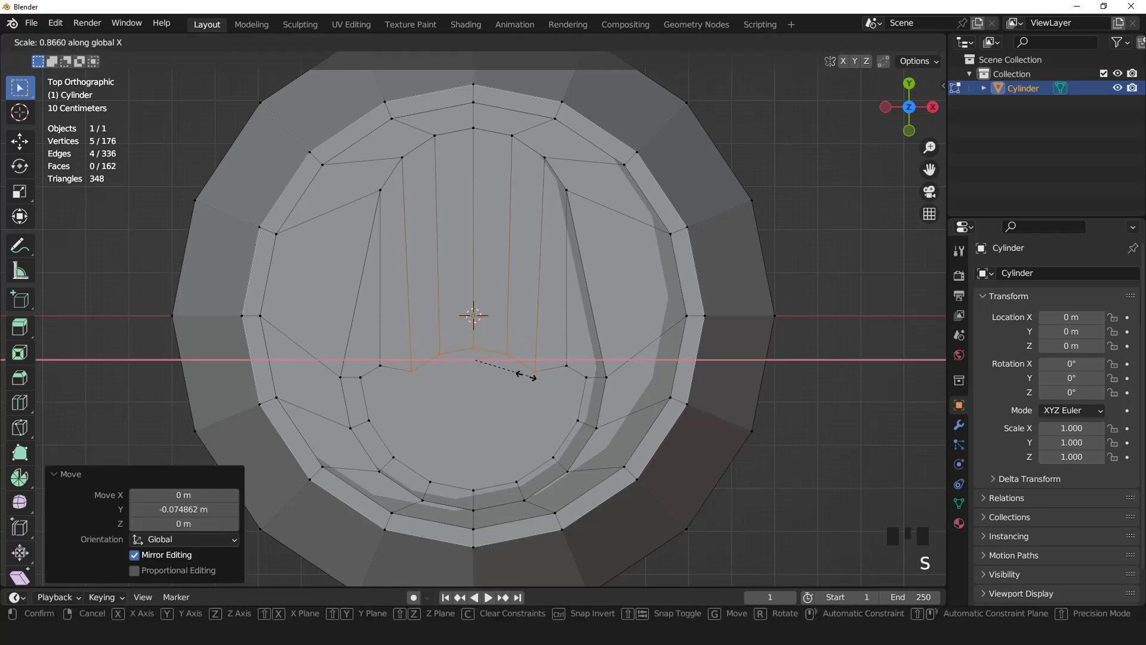
left_click(523, 375)
Step: Move the arc's middle three vertices in negative Y, and the centre vertex slightly further, to form a dip
left_click_drag(431, 337, 506, 371)
key("g")
key("y")
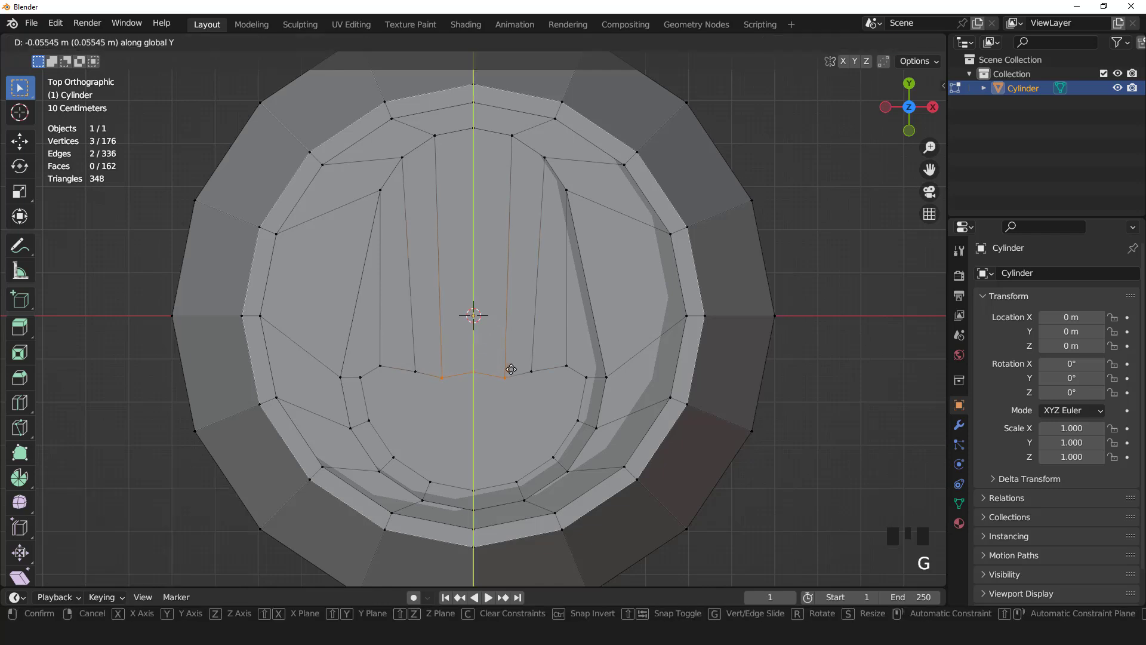
left_click(511, 371)
left_click(477, 380)
key("g")
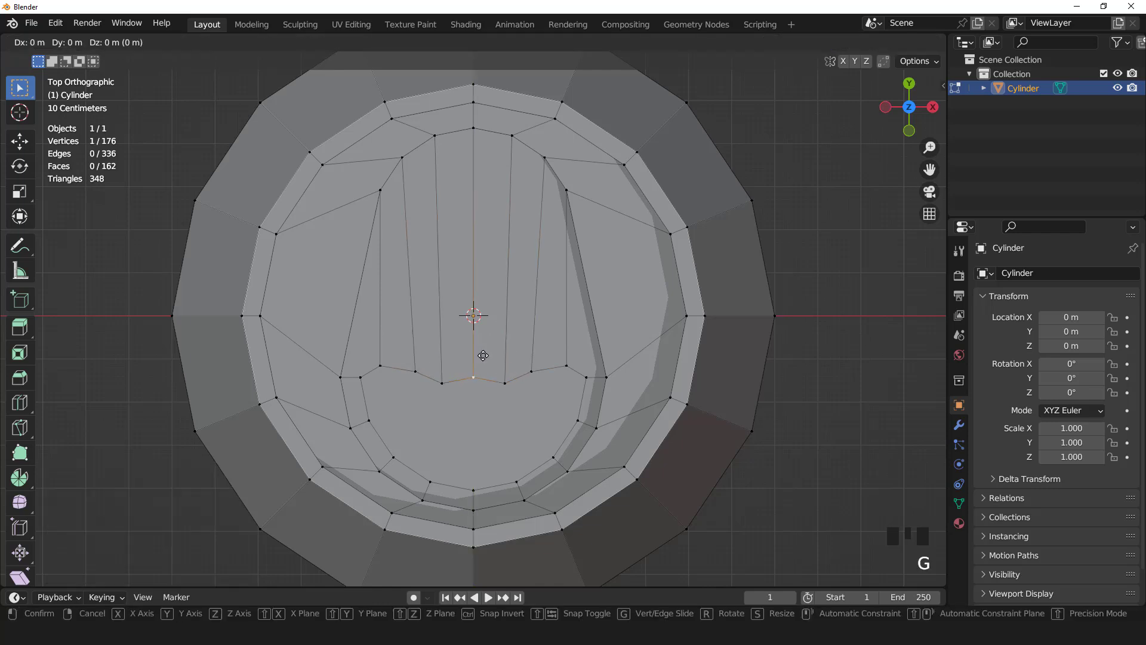
key("y")
left_click(488, 370)
Step: Move the two widest side vertices of the inner face slightly in the negative Y direction, away from the arc's ends
left_click(590, 382)
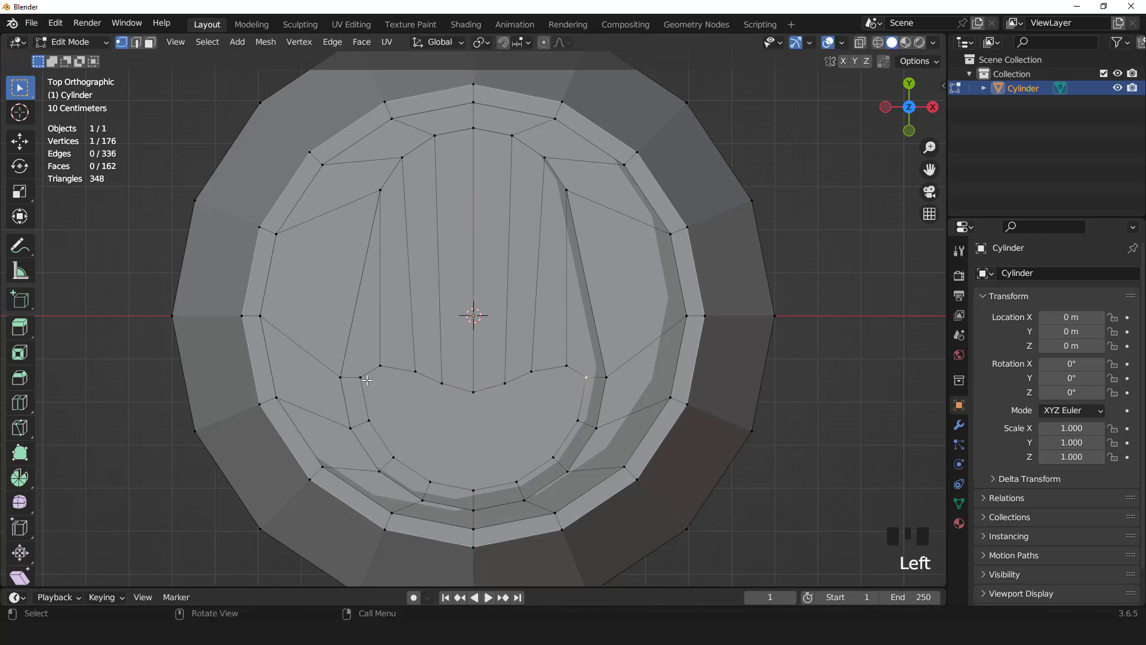
left_click(361, 378, "shift")
key("g")
key("y")
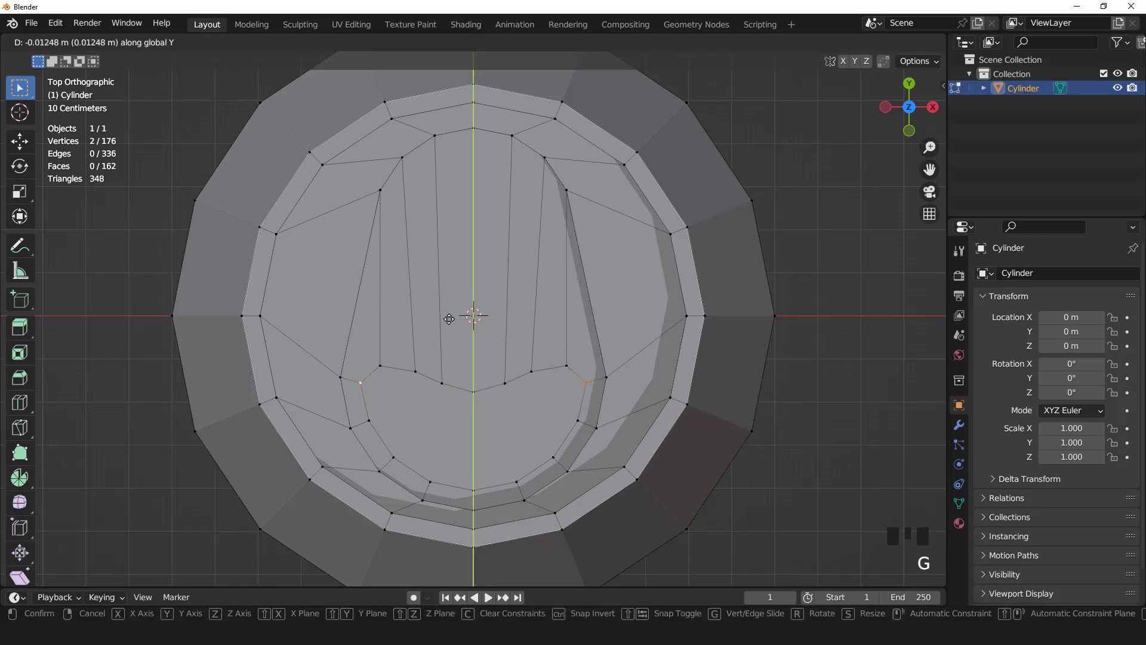
left_click(451, 329)
Step: Select the two end vertices of the arc and scale them apart to about 1.193 along X
left_click(555, 367)
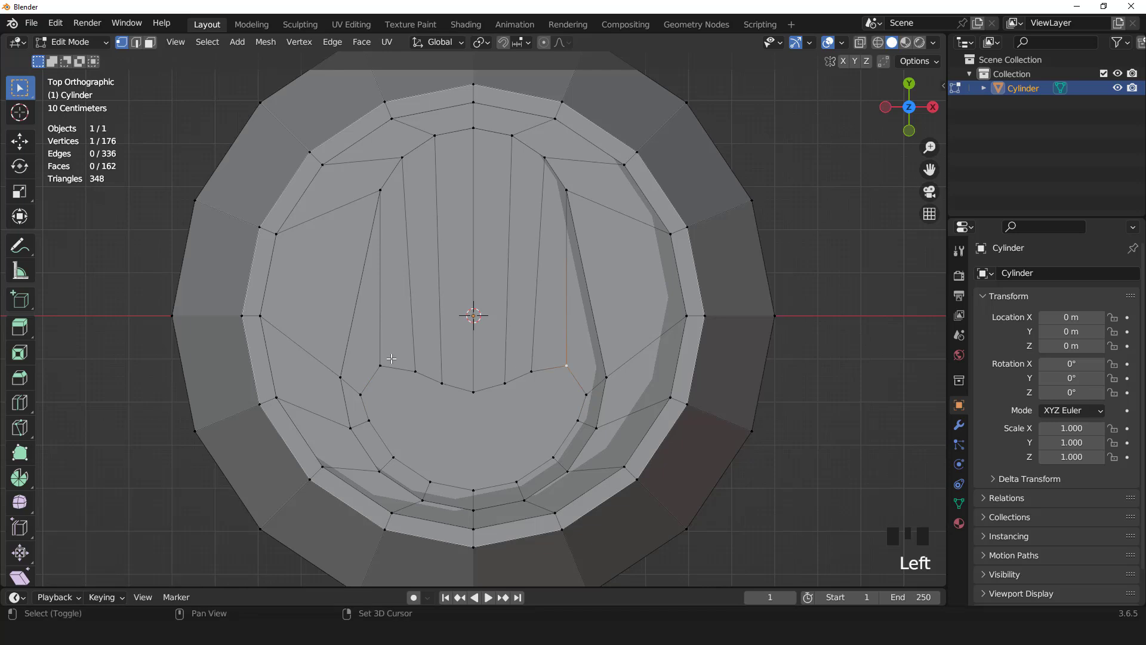
left_click(380, 366, "shift")
key("s")
key("x")
left_click(540, 347)
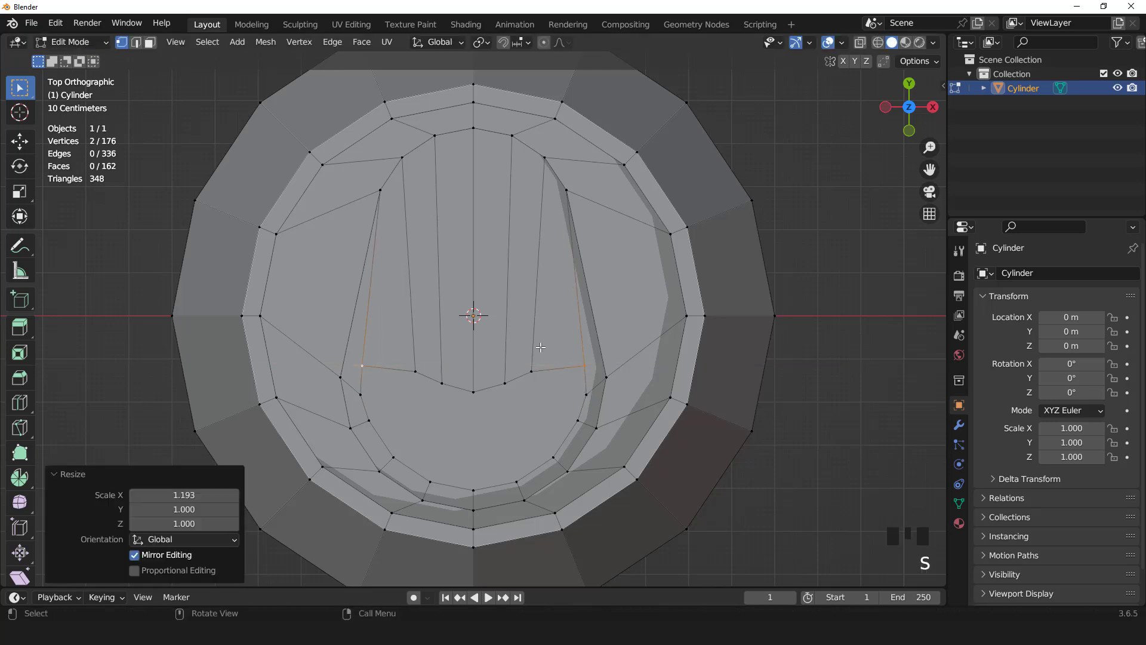
Step: Scale the arc's second-outermost vertex pair to about 1.326 along X and raise it slightly in positive Y
left_click(536, 371)
left_click(416, 371, "shift")
key("s")
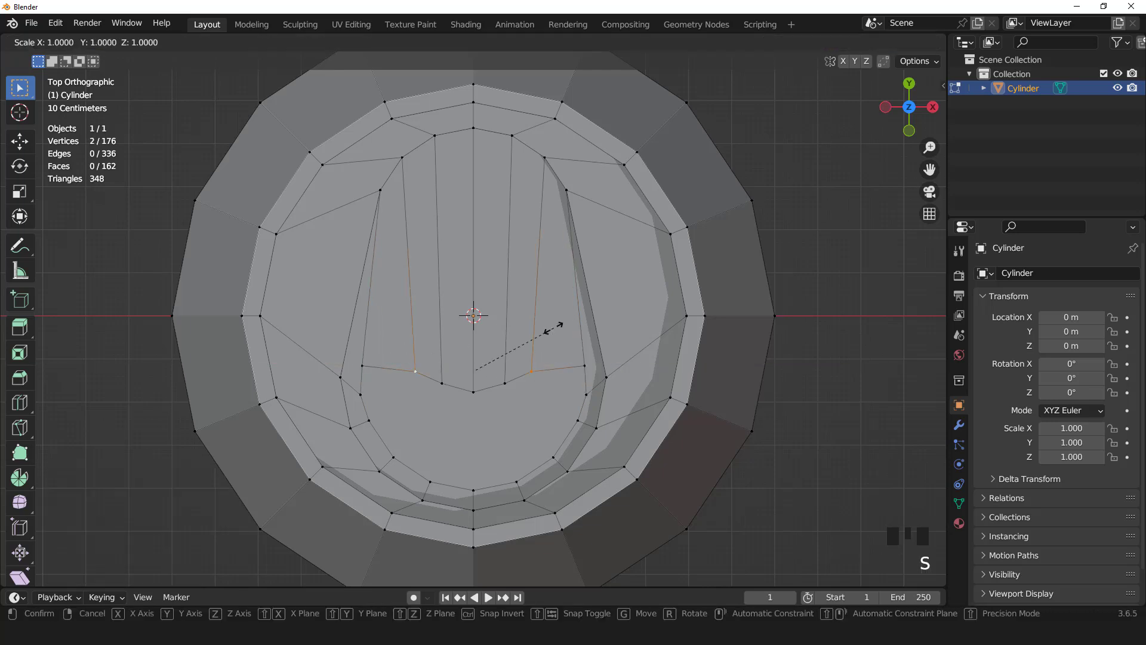
key("x")
left_click(586, 329)
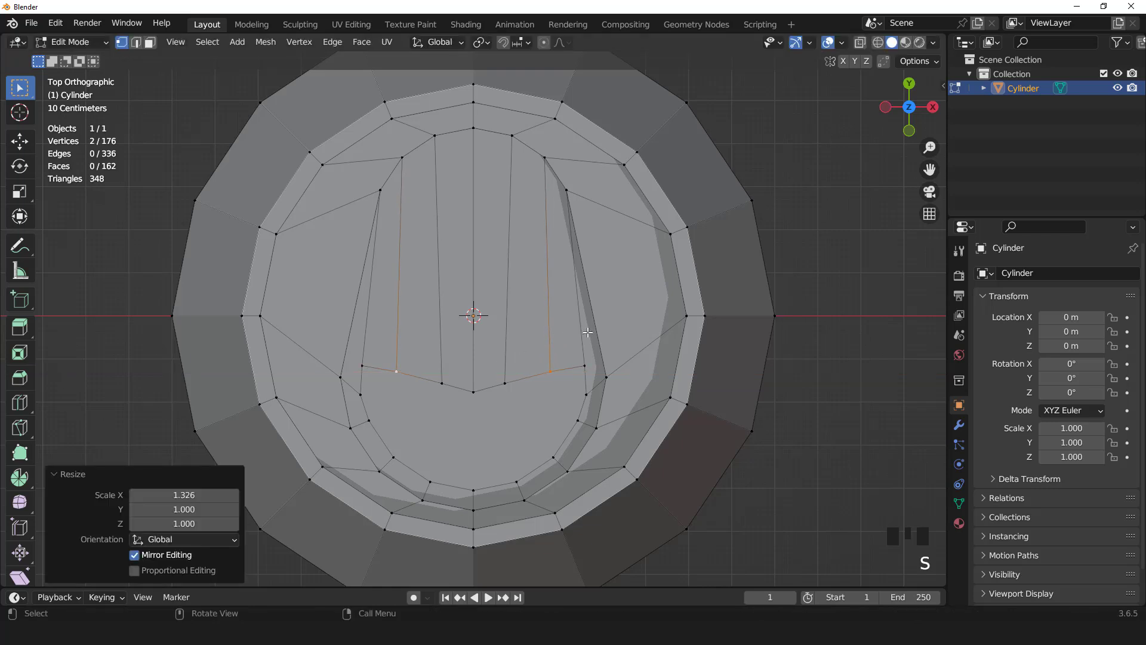
key("g")
key("y")
left_click(589, 325)
Step: Select the two vertices flanking the arc's centre vertex and scale them to about 1.4 along X
left_click(513, 382)
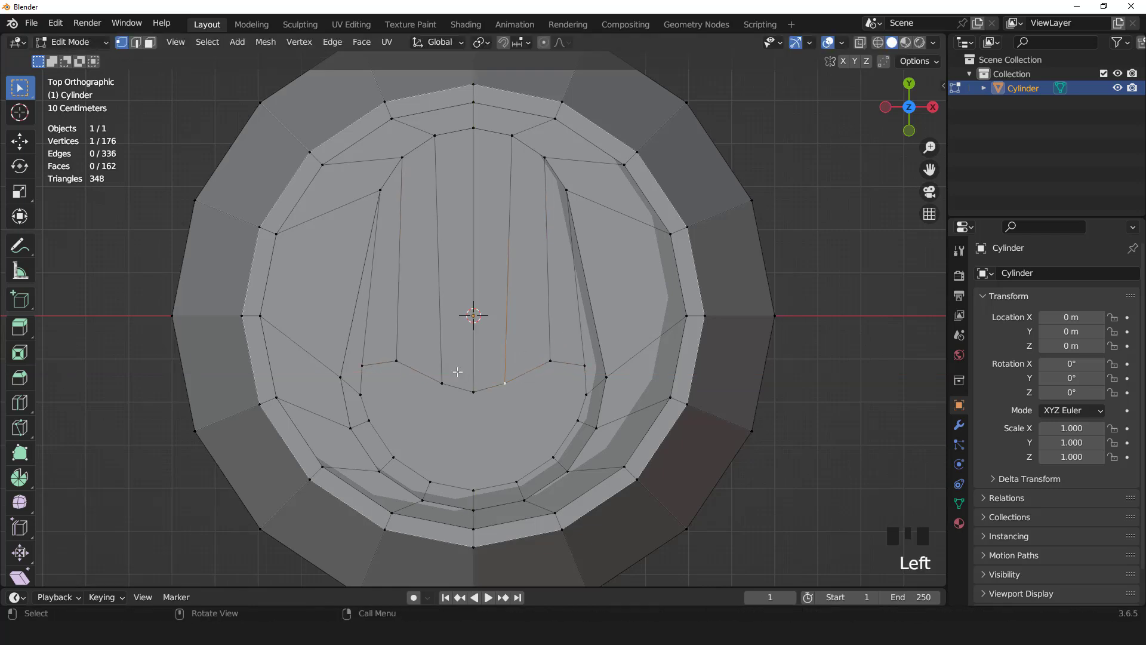
left_click(455, 370, "shift")
key("s")
key("x")
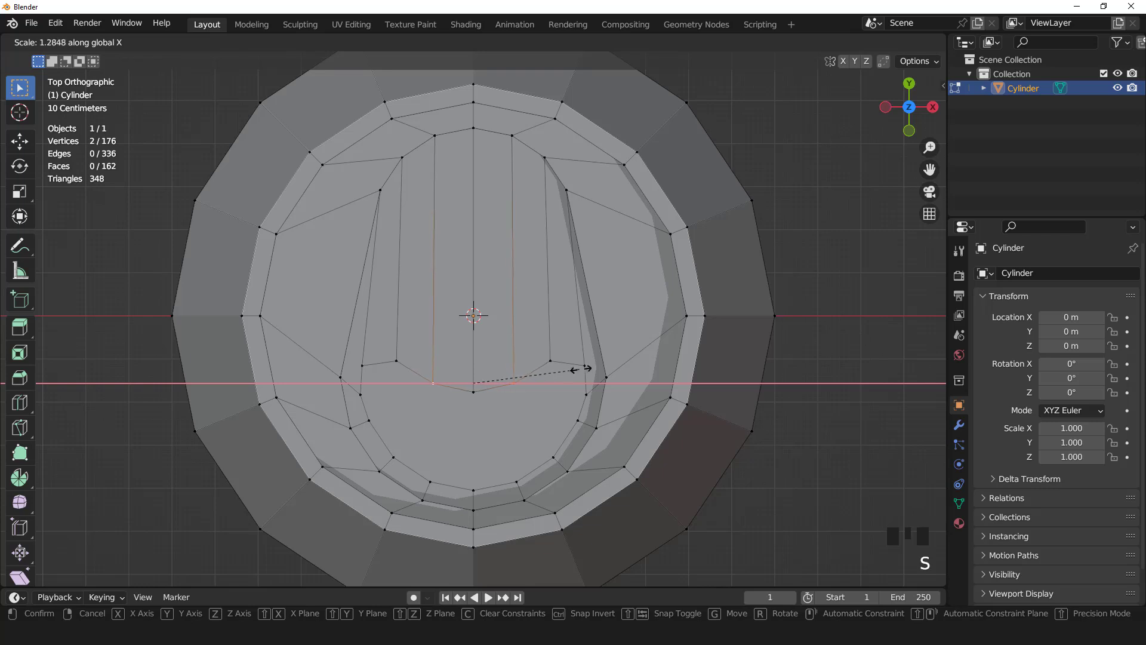
left_click(572, 379)
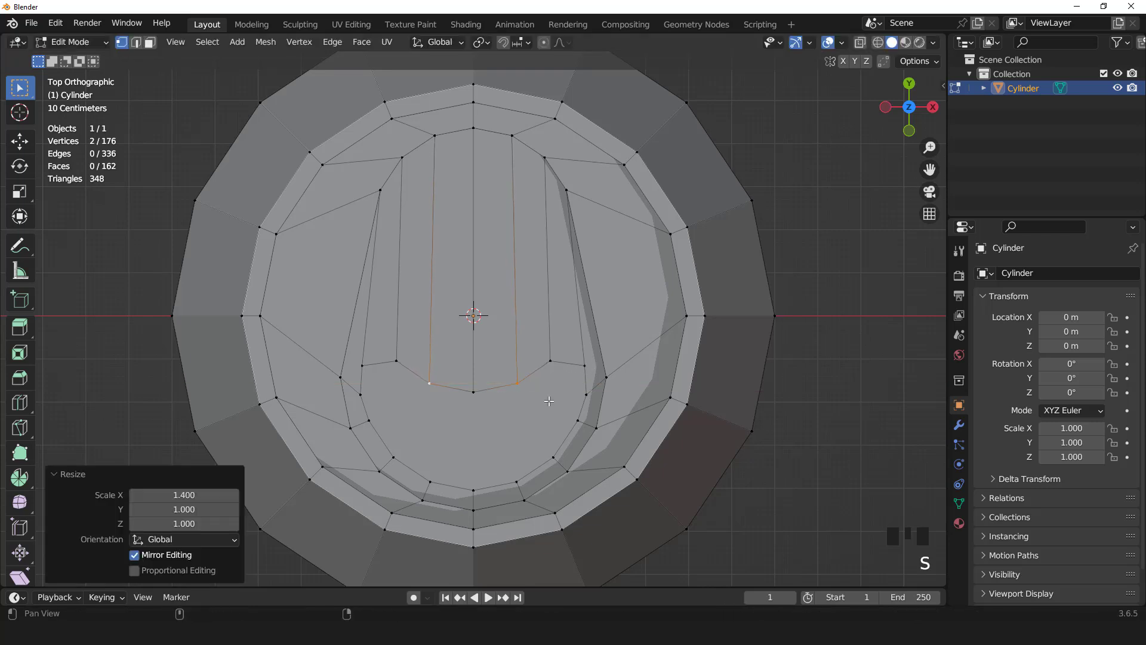
middle_click_drag(531, 408, 519, 354, "shift")
key("3")
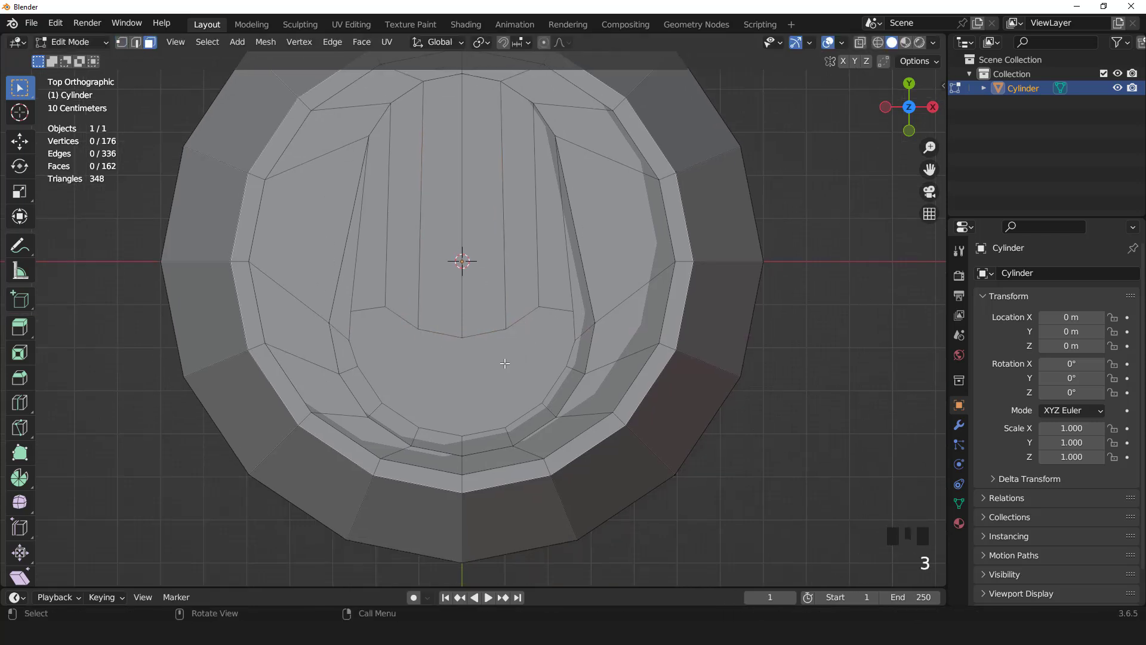
left_click(504, 363)
scroll(505, 363, "up", 1)
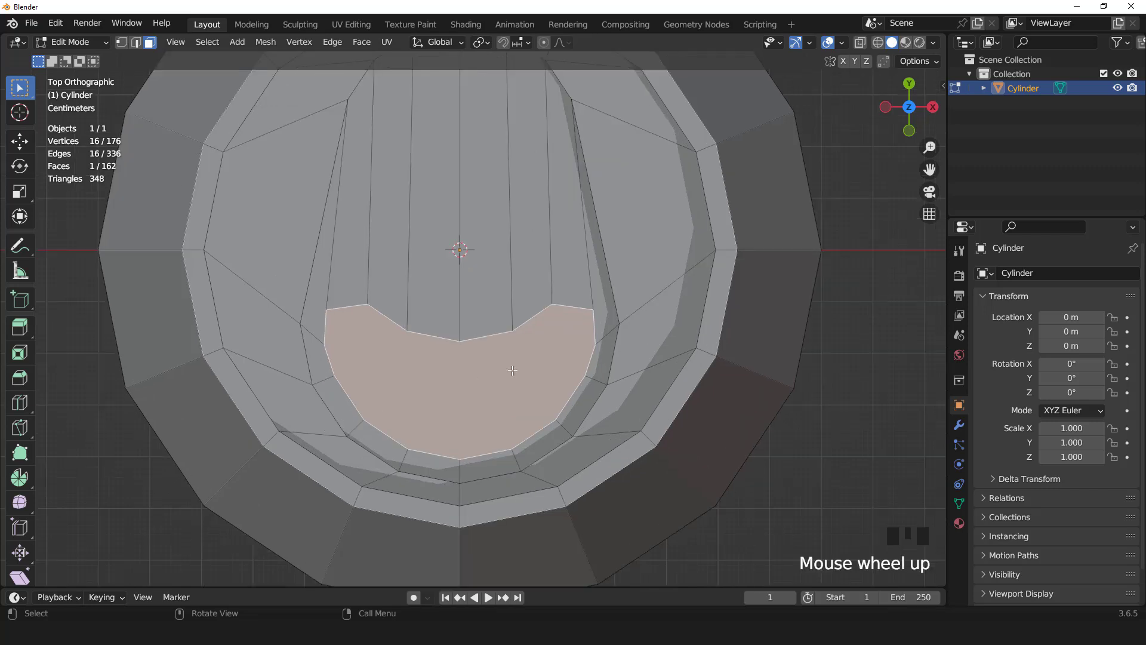
key("1")
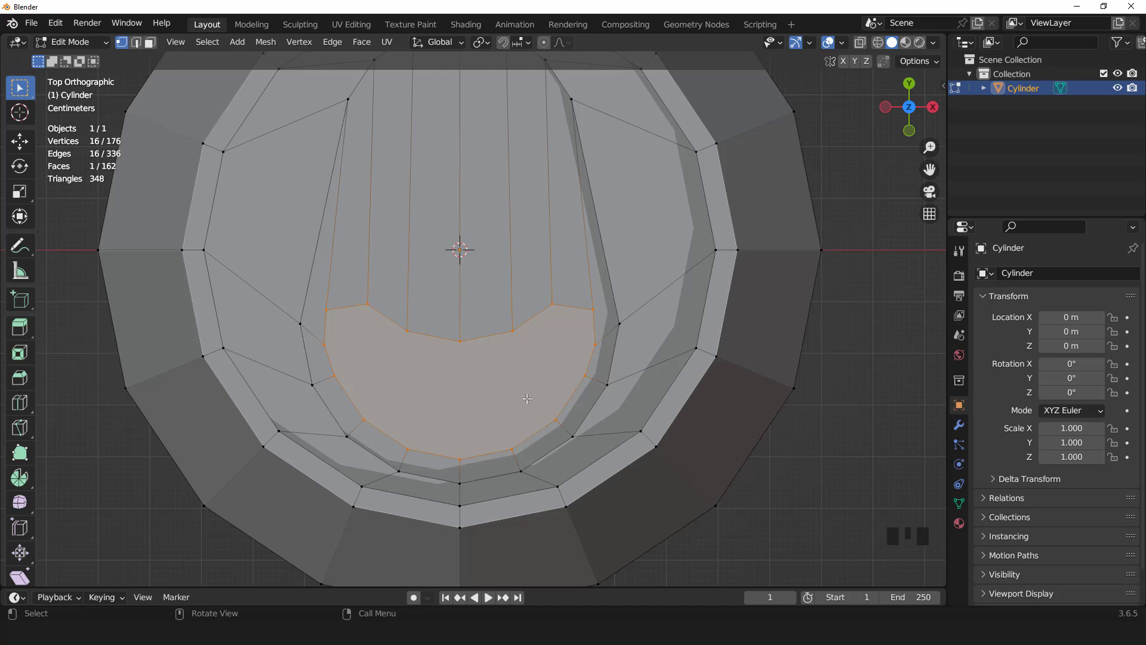
left_click(555, 417)
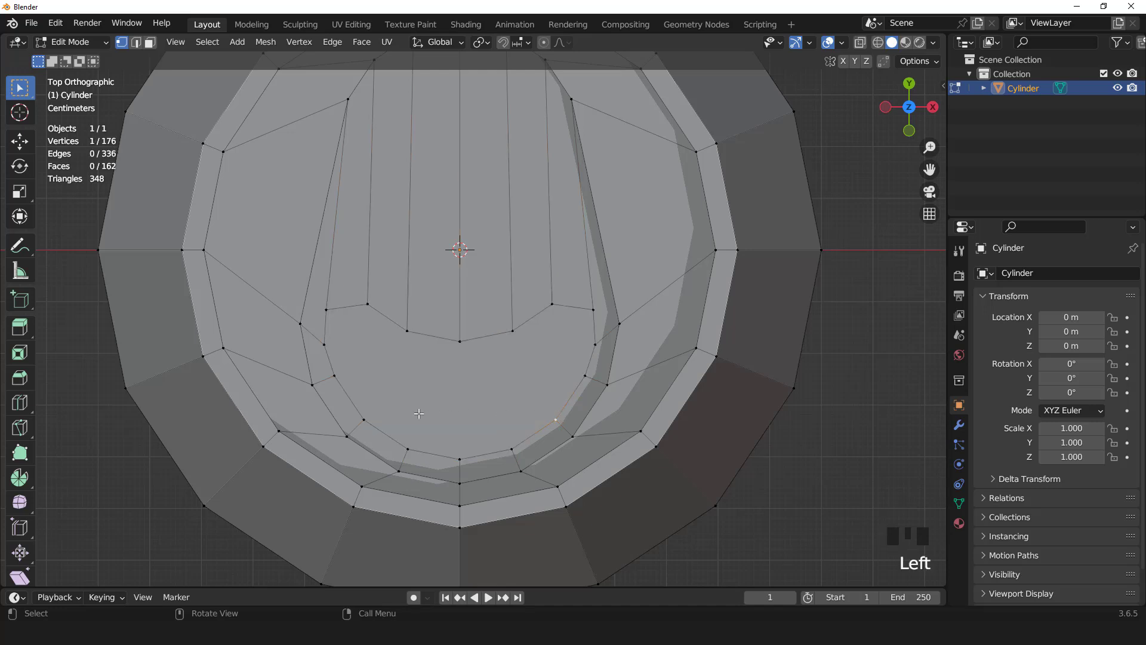
left_click(378, 414, "shift")
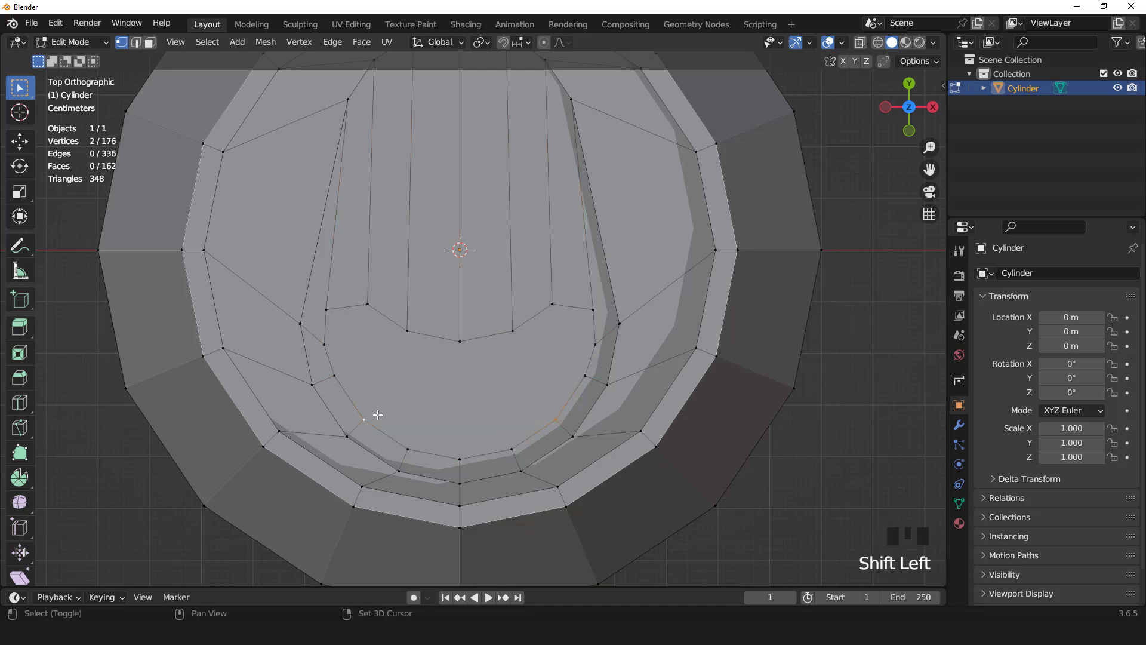
Step: Select the opposite side vertices just below the face's widest pair and move them about 0.028 m in negative Y
left_click(586, 379)
left_click(340, 376, "shift")
key("g")
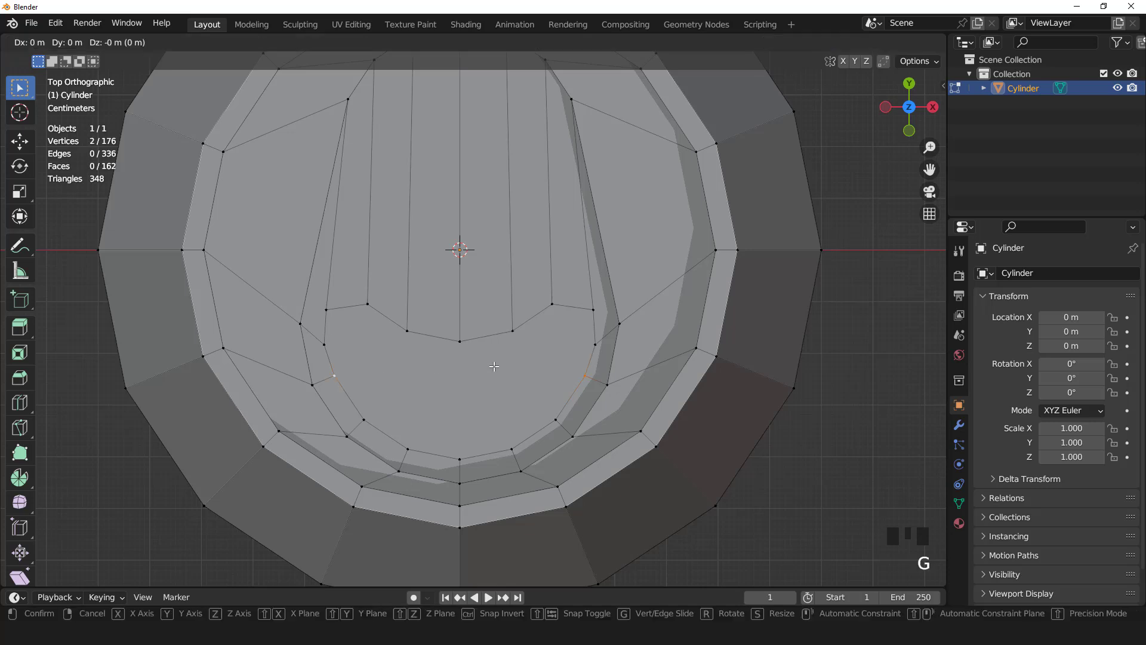
key("y")
left_click(522, 392)
Step: Try to scale the selected side vertex pair to about 1.044 along X
key("s")
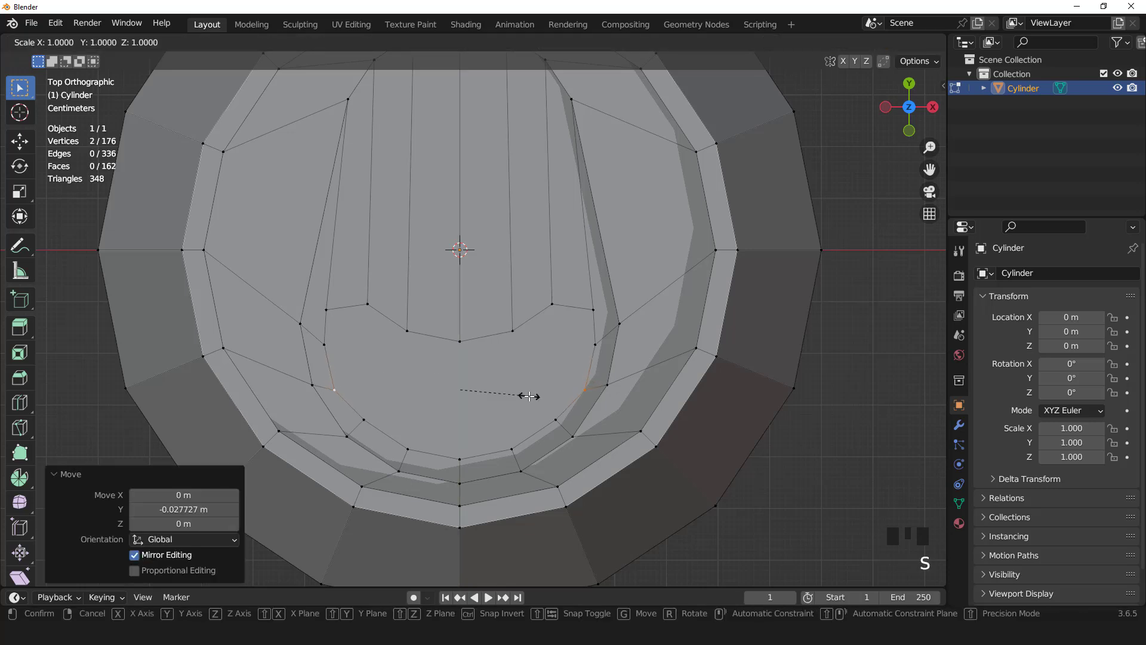
key("x")
left_click(543, 405)
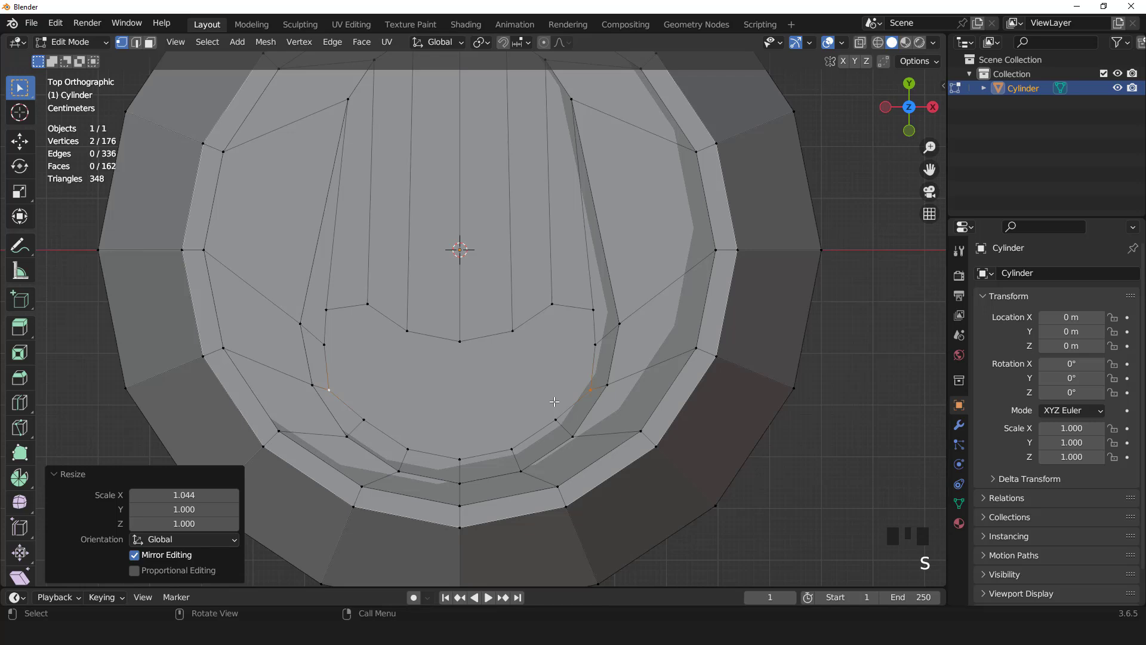
key("ctrl+z")
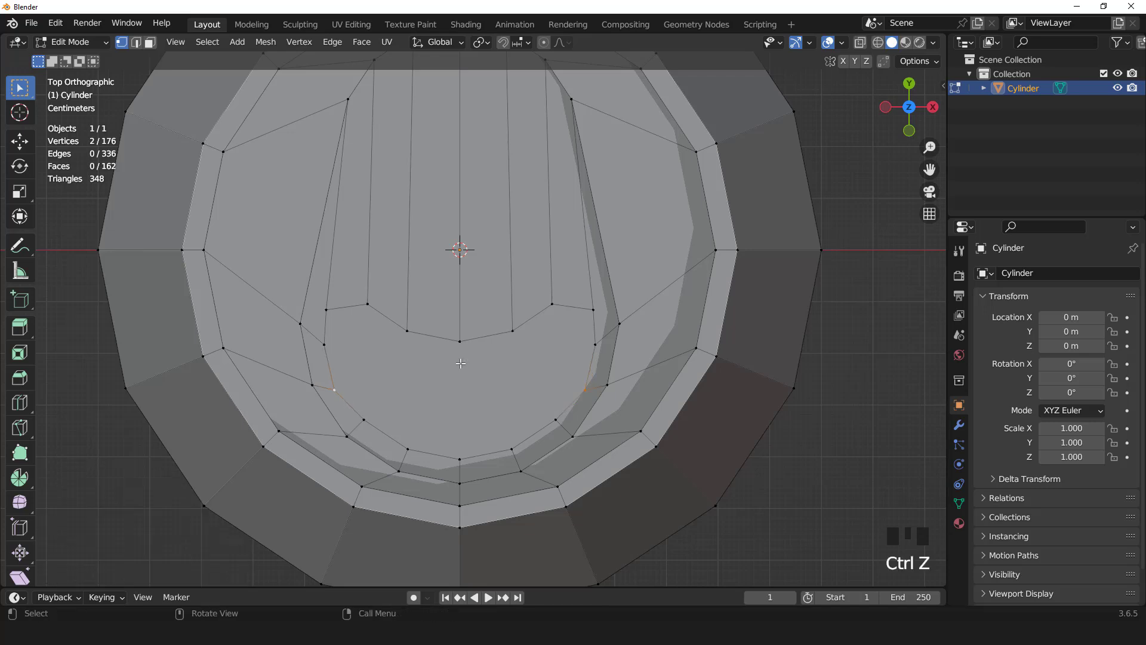
Step: Select the crescent-shaped opening face, scale it to about 0.957 and move it about 0.015 m in negative Y
key("3")
left_click(492, 373)
key("s")
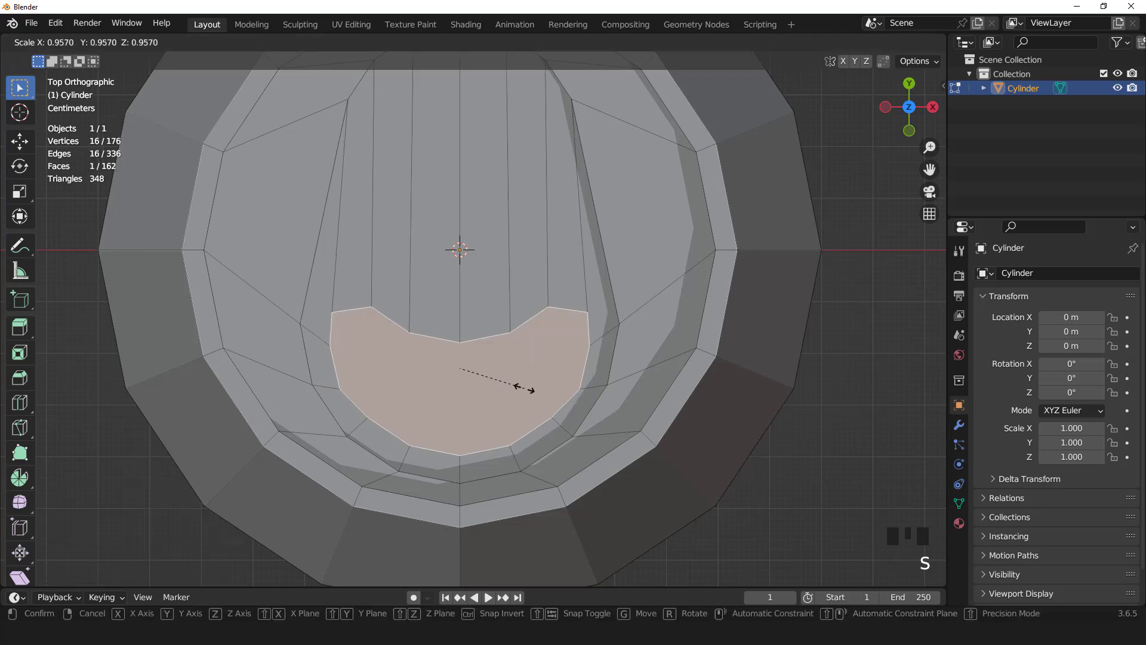
left_click(525, 388)
key("g")
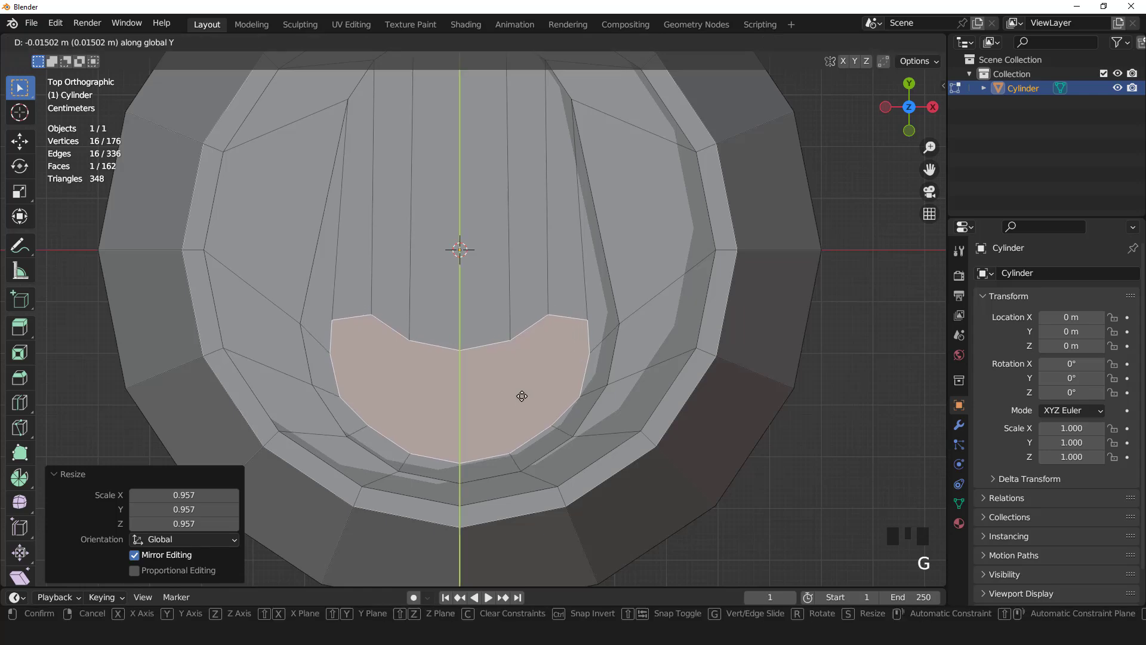
left_click(522, 397)
scroll(505, 373, "down", 2)
middle_click_drag(505, 373, 494, 543)
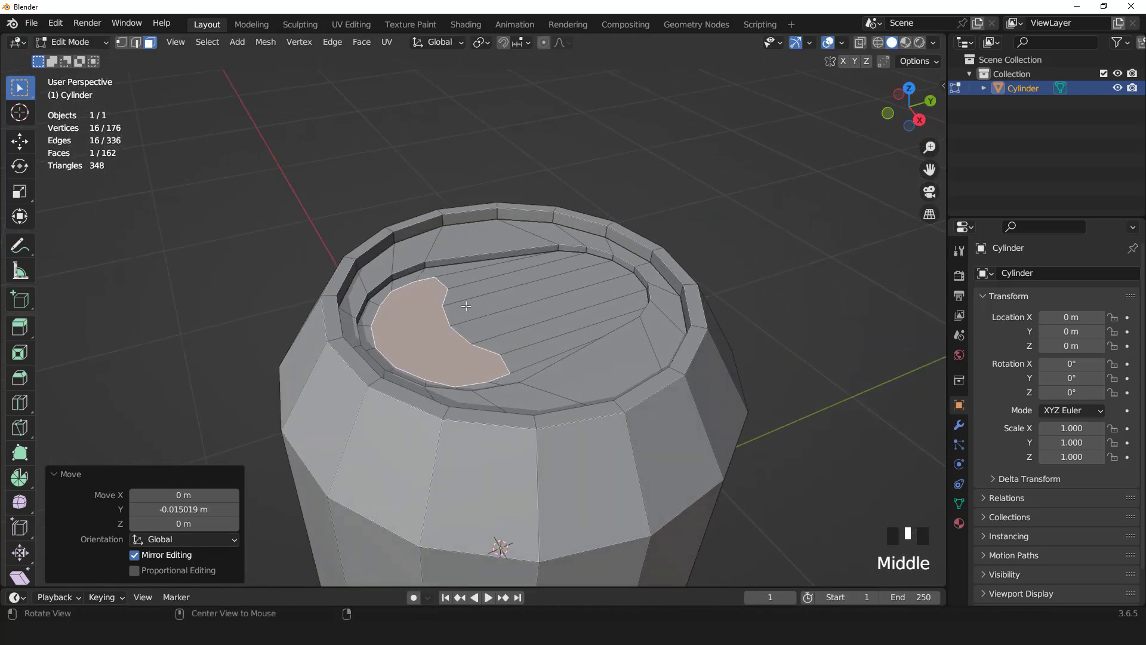
scroll(468, 307, "up", 2)
key("KP_7")
scroll(540, 300, "down", 2)
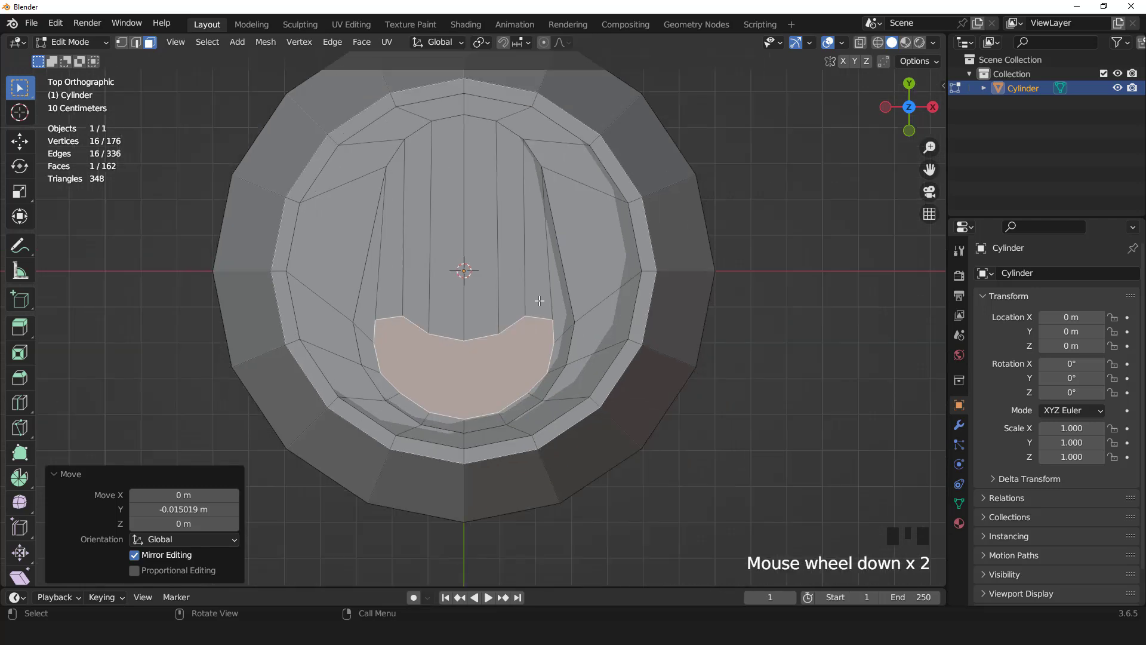
Step: Scale the crescent-shaped opening face to about 1.131 along Y and move it about 0.025 m in positive Y
key("s")
key("y")
left_click(553, 300)
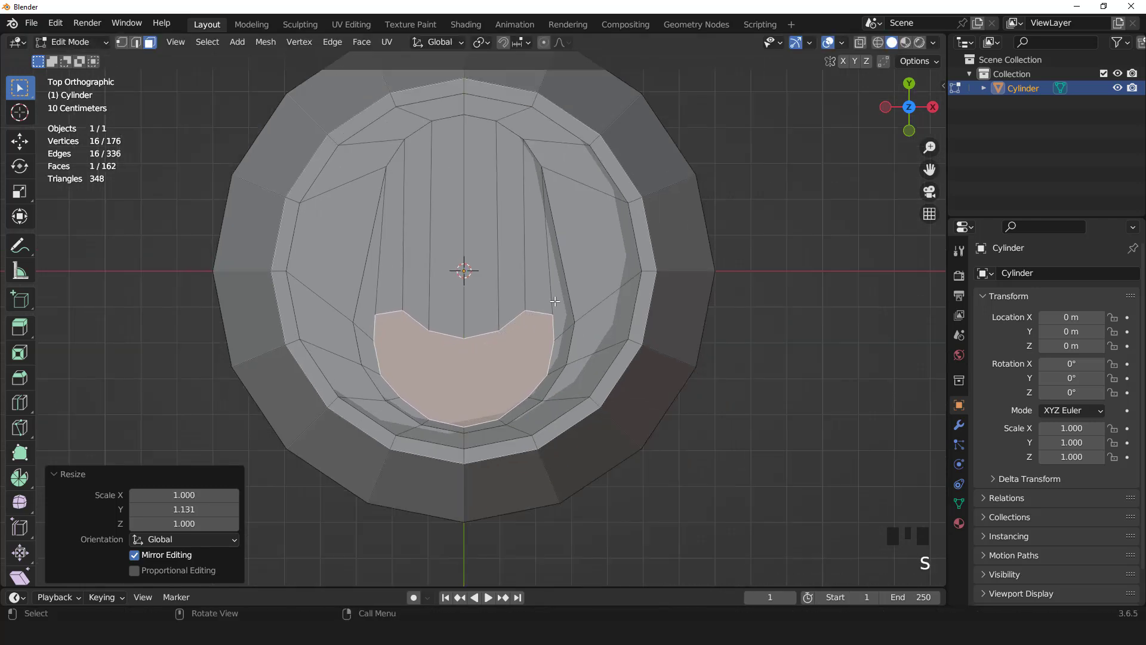
key("g")
key("y")
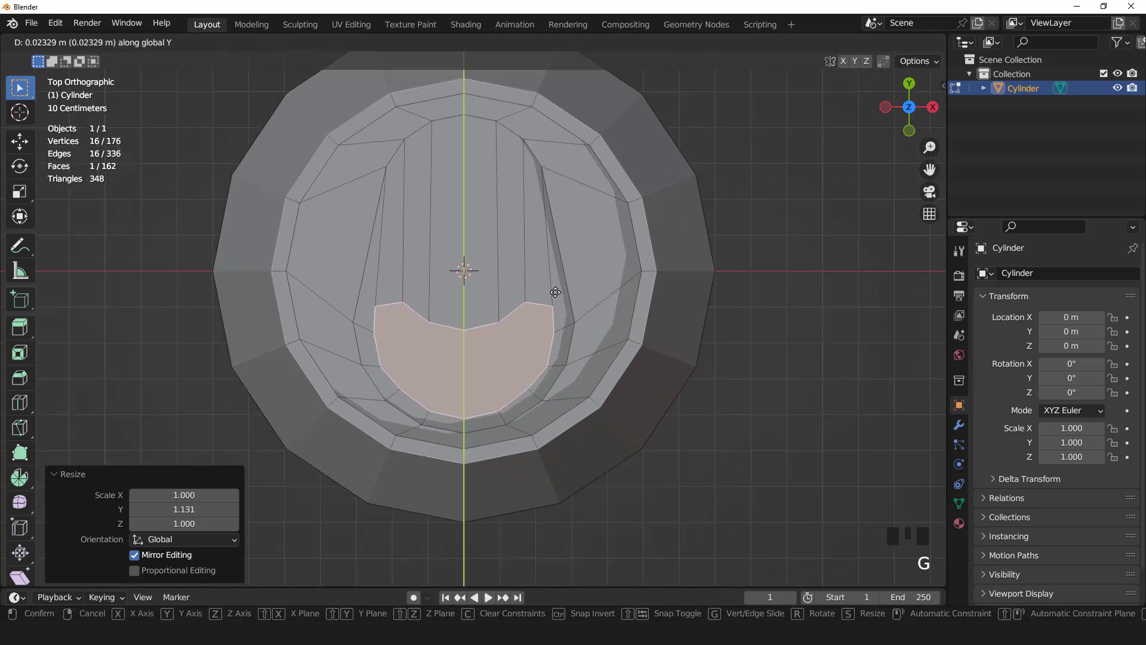
left_click(555, 292)
Step: Extrude the crescent-shaped opening face about 0.027 m down into the lid
middle_click_drag(555, 292, 462, 254)
scroll(463, 255, "up", 3)
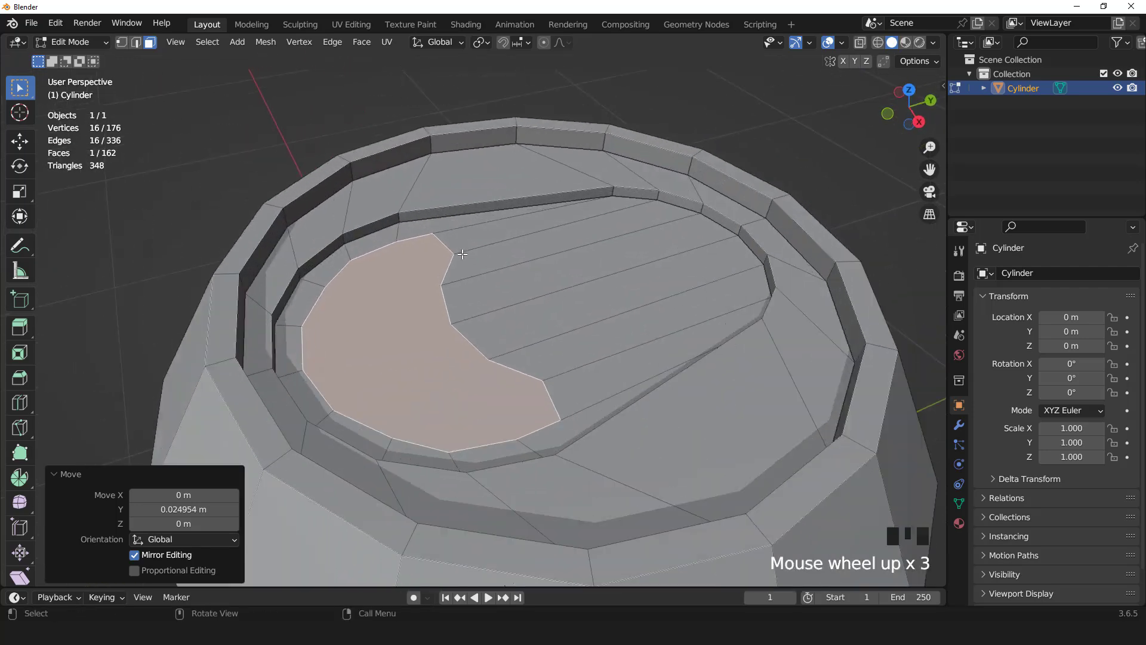
scroll(463, 254, "up", 1)
key("e")
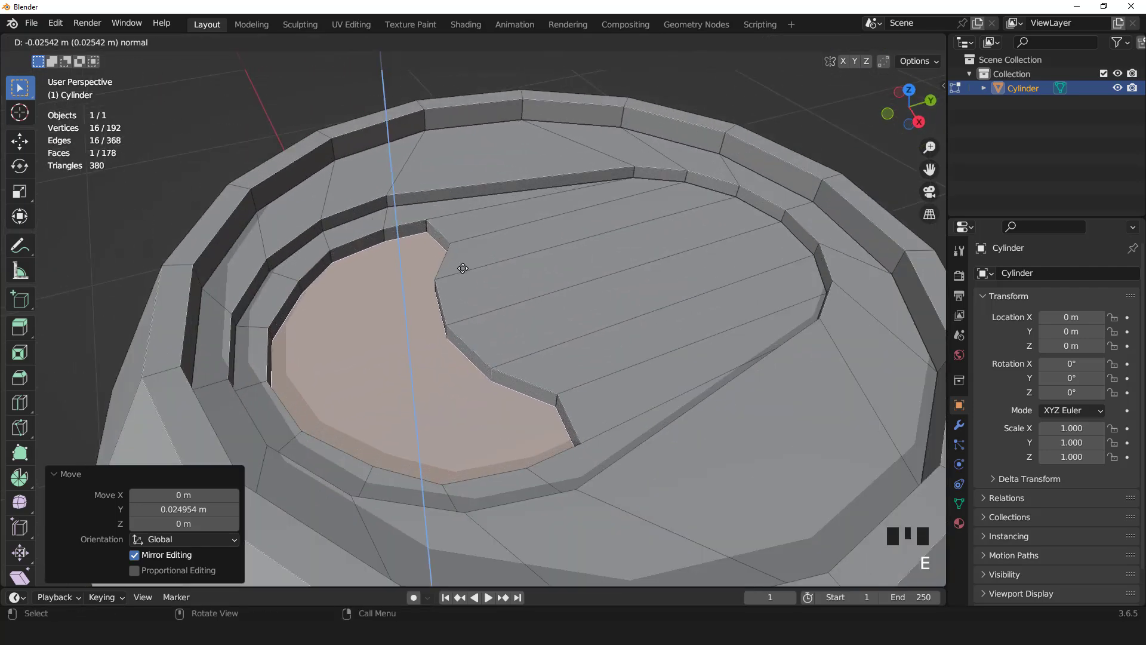
left_click(464, 267)
Step: Inset the sunken opening face by about 0.055 m
key("KP_7")
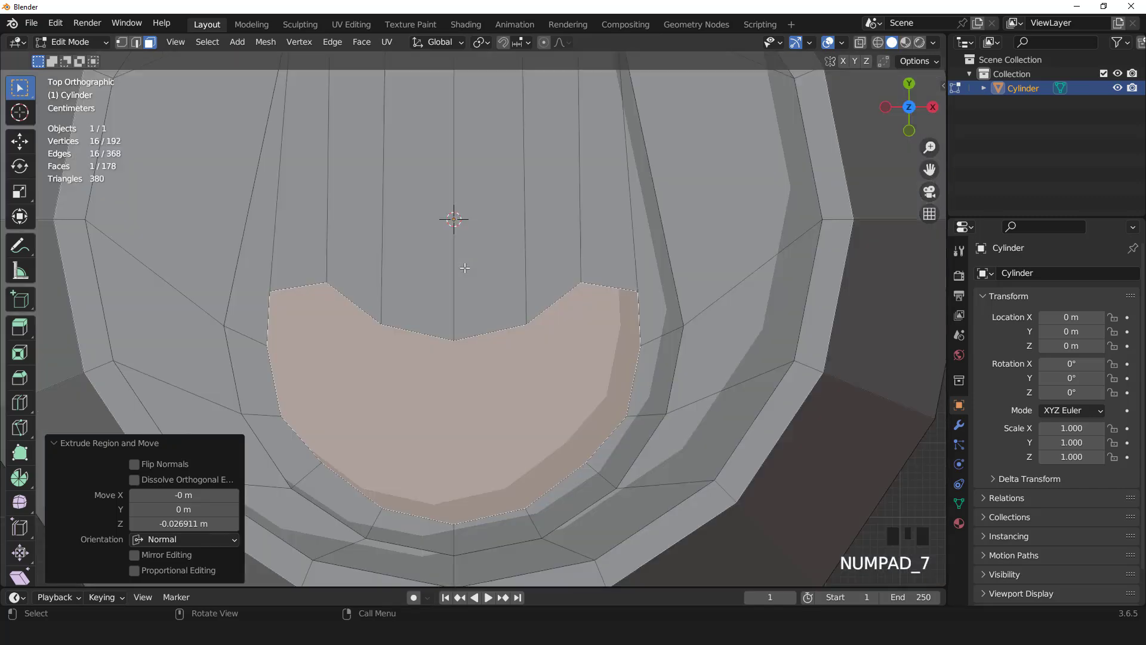
scroll(464, 268, "down", 3)
key("i")
left_click(567, 352)
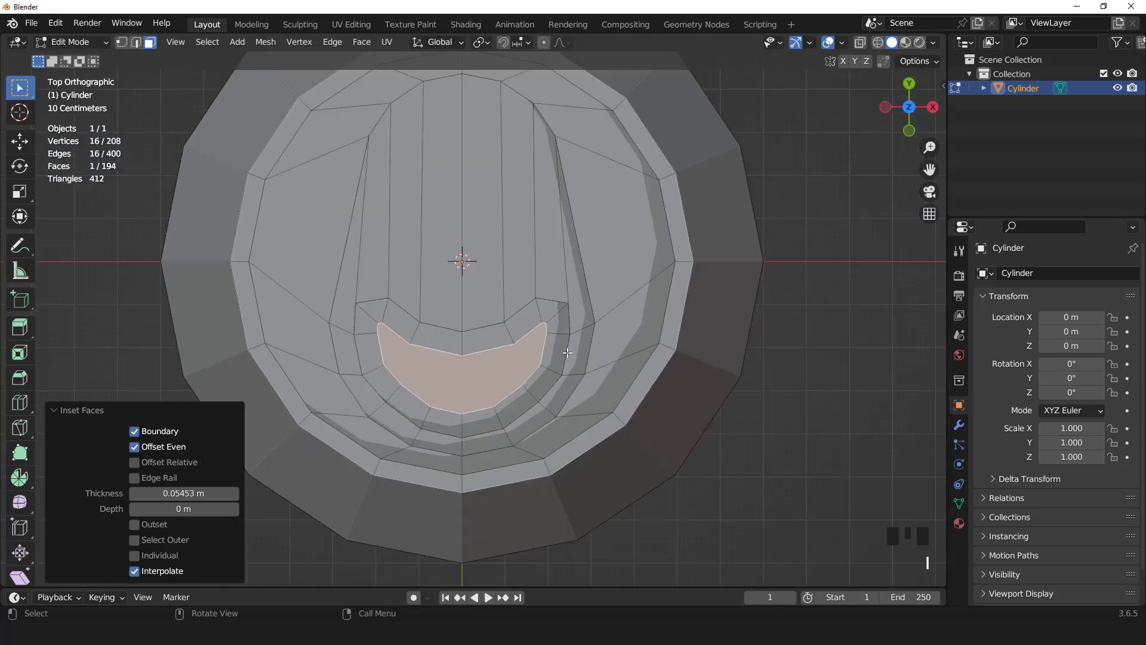
Step: Merge the inset face's vertices at their centre and move the merged vertex about 0.06 m in negative Y
key("1")
key("m")
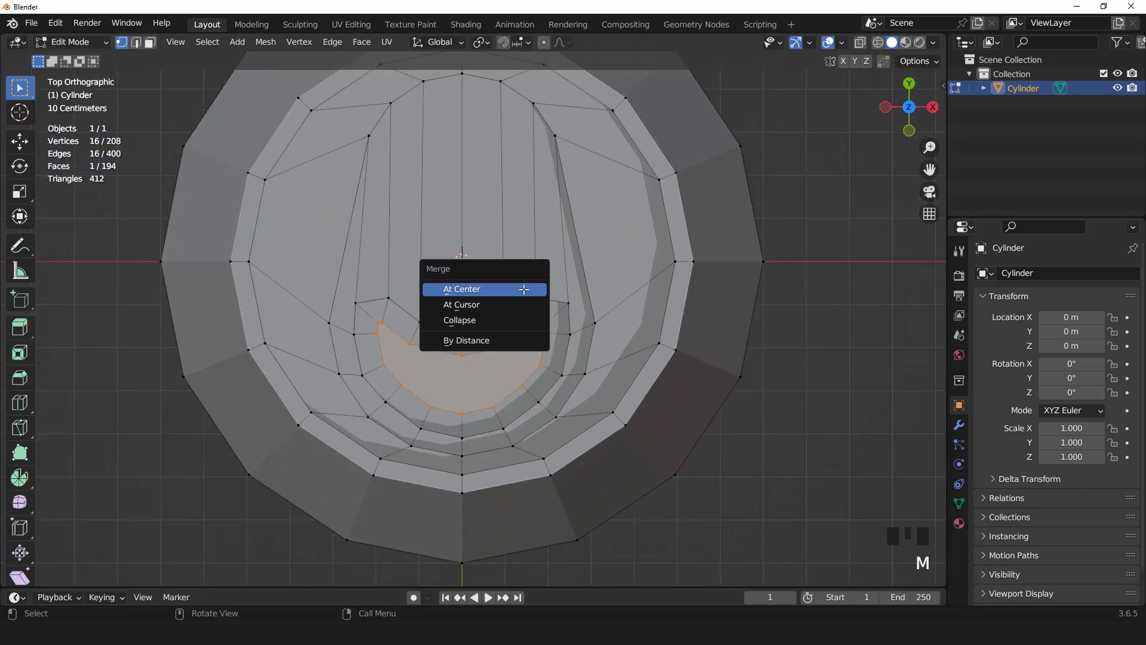
left_click(524, 289)
scroll(523, 342, "up", 2)
key("g")
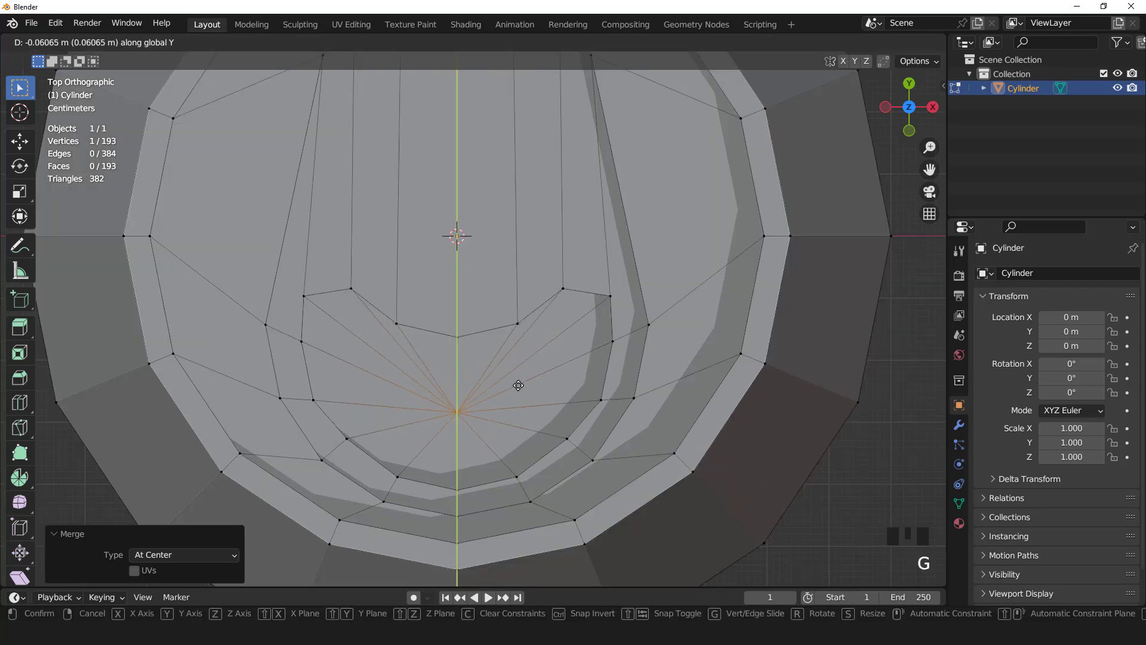
left_click(520, 388)
Step: Reveal the hidden face on the underside of the can with face selection active
scroll(519, 388, "down", 3)
middle_click_drag(520, 388, 542, 307)
scroll(508, 292, "up", 2)
scroll(582, 287, "down", 5)
key("Tab")
scroll(552, 337, "down", 2)
key("Tab")
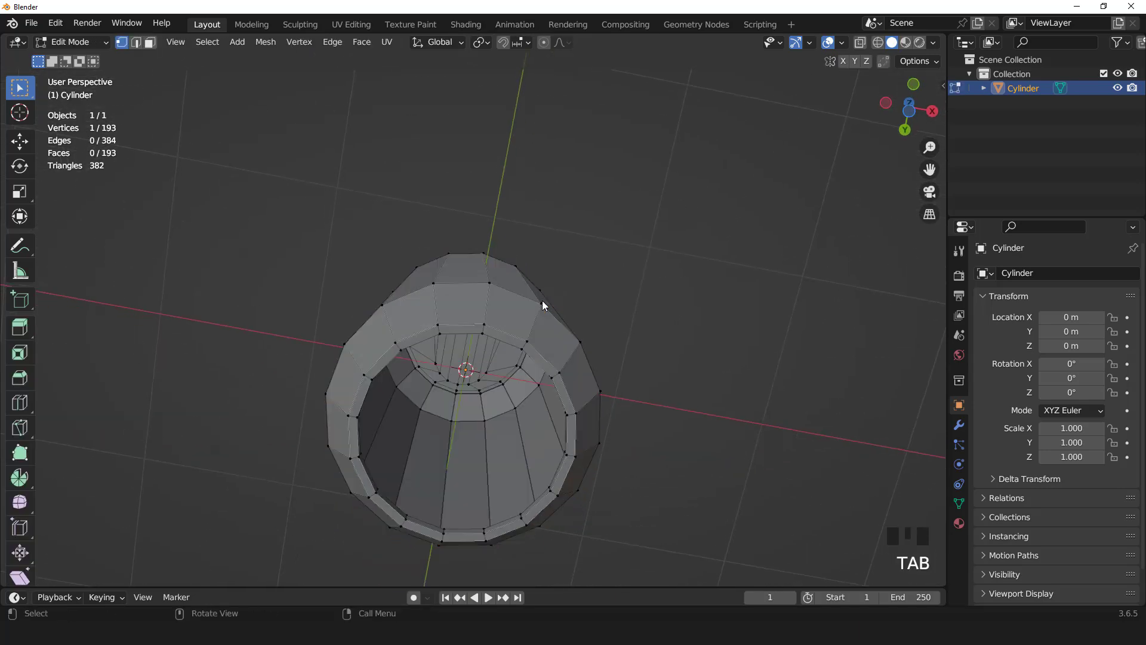
key("alt+h")
key("3")
scroll(504, 389, "down", 1)
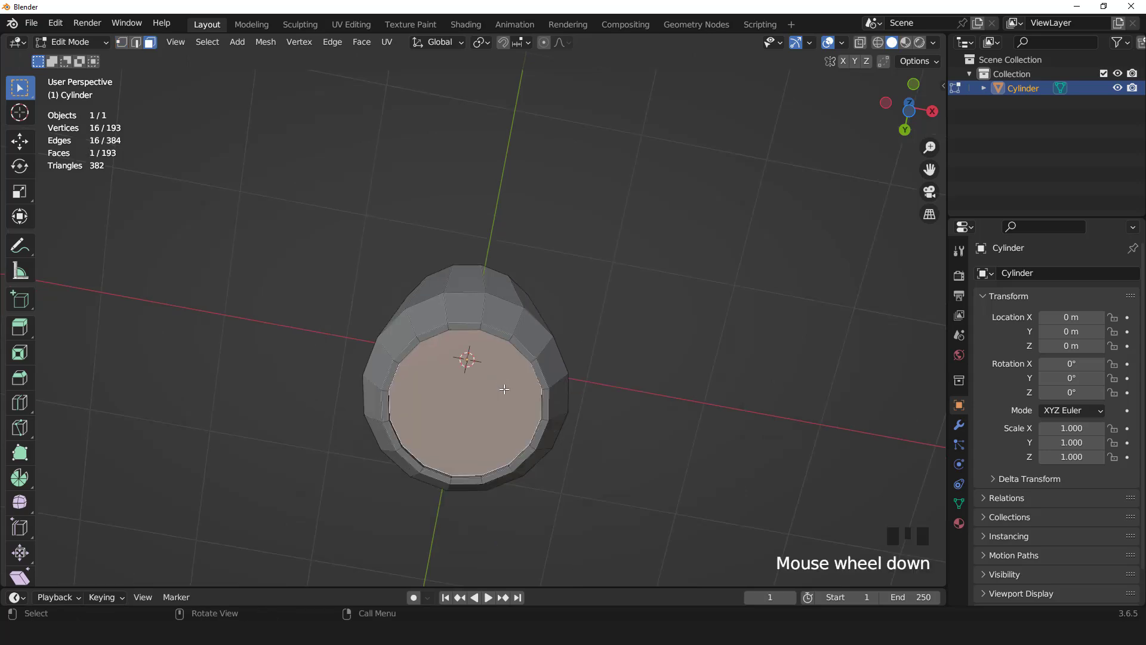
Step: Inset the can's bottom face by about 0.22 m
middle_click_drag(504, 389, 538, 345)
key("KP_Decimal")
key("i")
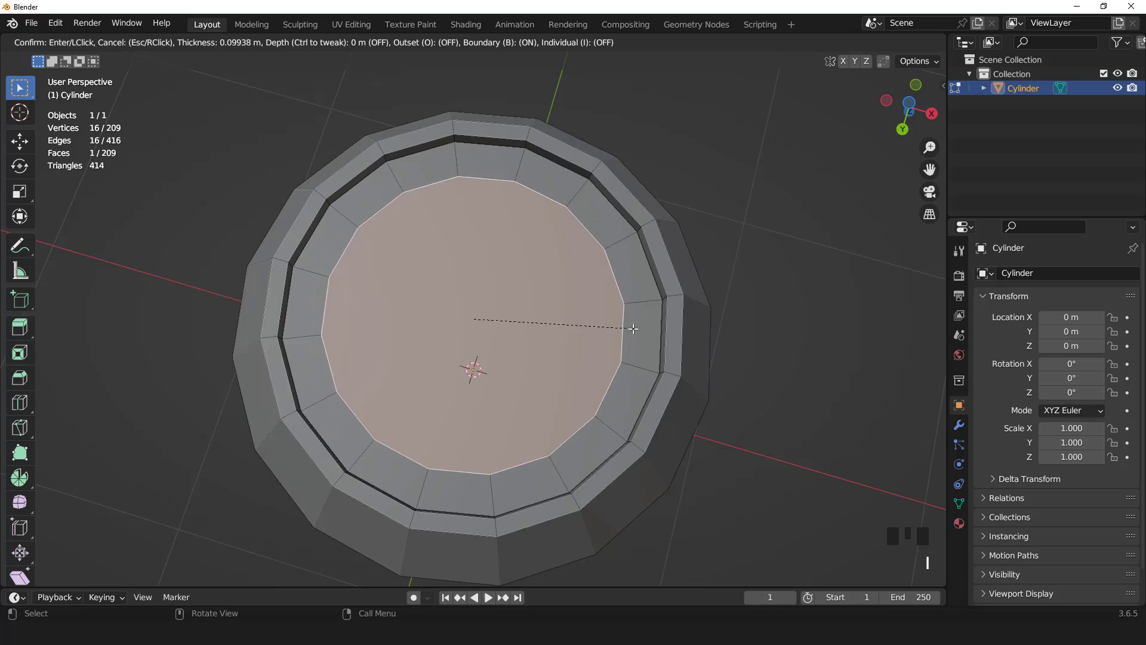
left_click(590, 328)
Step: Scale the inset bottom face to about 1.065 and move it about 0.079 m up along Z
middle_click_drag(585, 325, 563, 366)
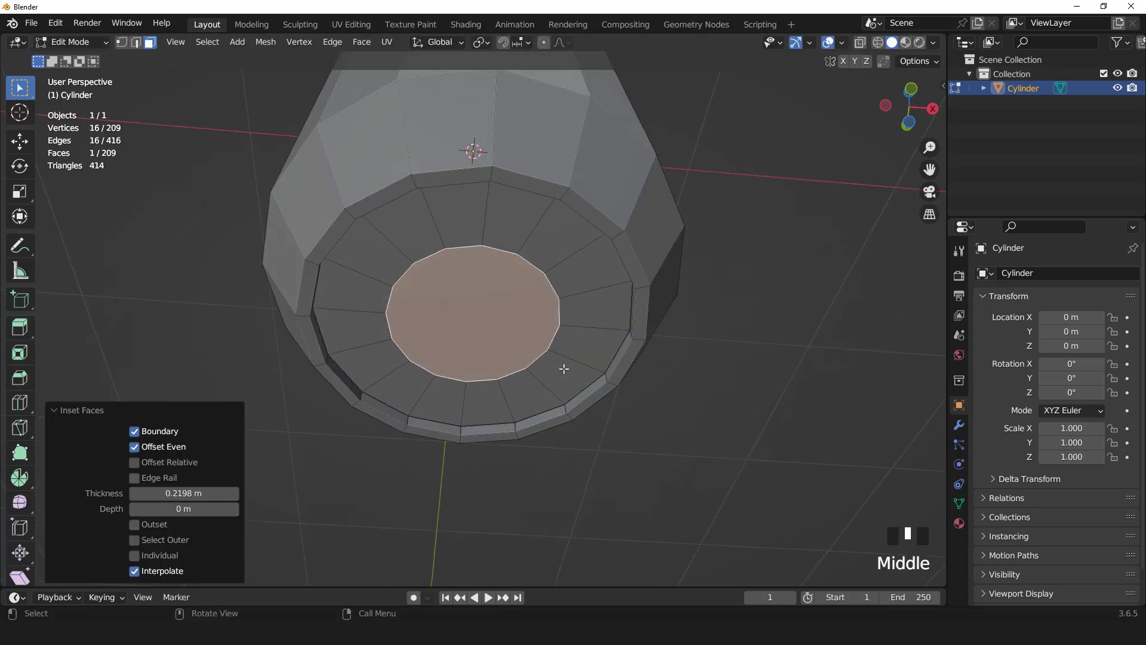
scroll(598, 347, "up", 2)
key("s")
left_click(615, 341)
key("g")
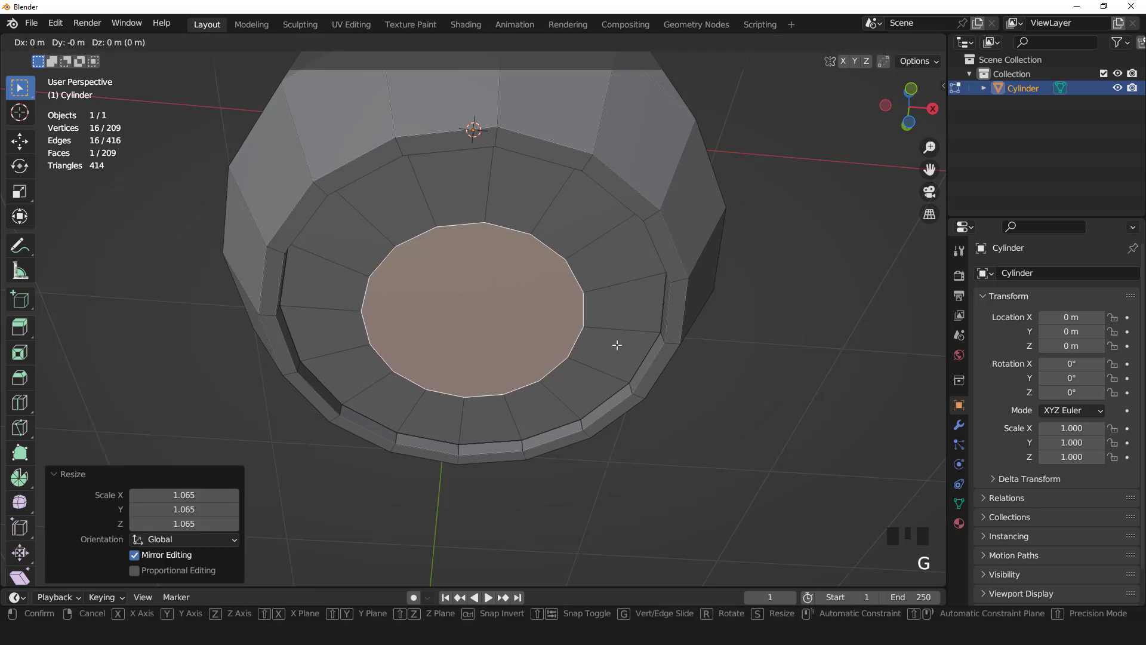
key("z")
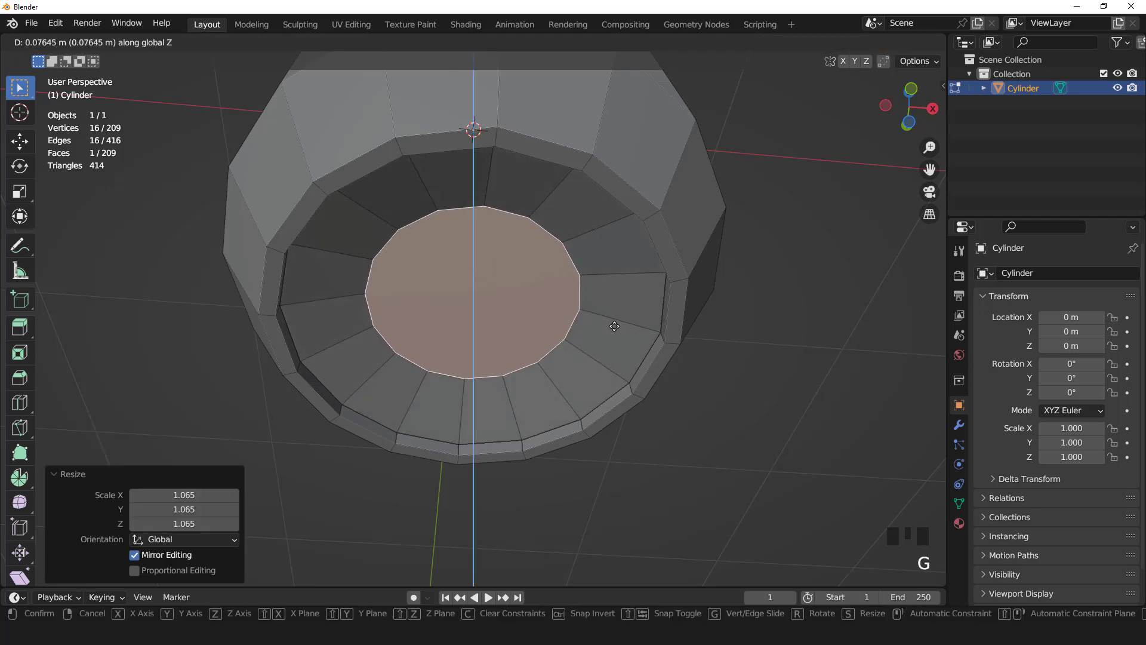
left_click(615, 326)
Step: Inset the raised bottom face by about 0.11 m and again by about 0.137 m, and merge the innermost face at its centre
key("i")
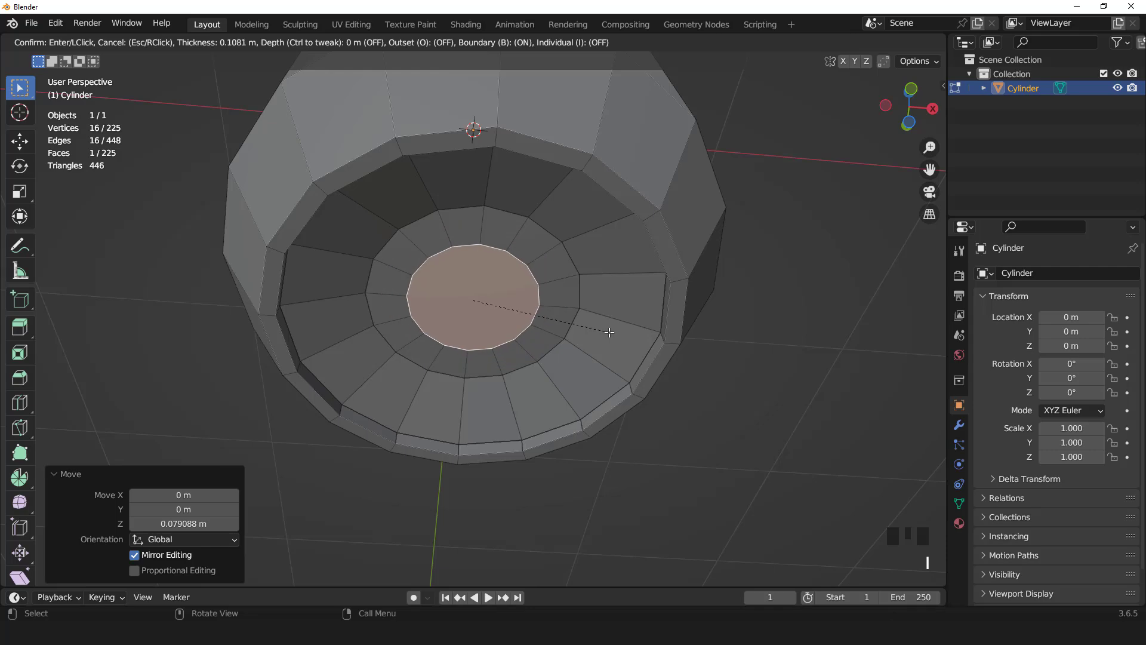
left_click(597, 326)
key("i")
left_click(560, 320)
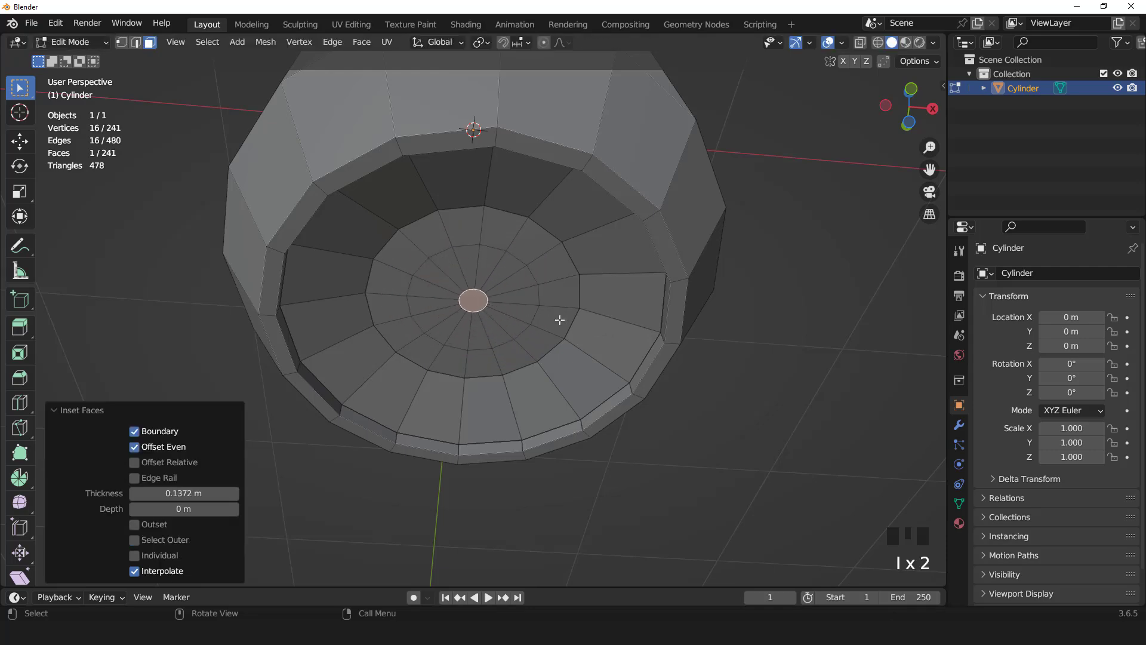
key("m")
left_click(560, 320)
Step: Select the three edge loops that outline the rim and recess wall on the can's underside
scroll(558, 321, "down", 2)
middle_click_drag(558, 321, 597, 203)
scroll(606, 257, "up", 1)
scroll(606, 257, "up", 1)
key("2")
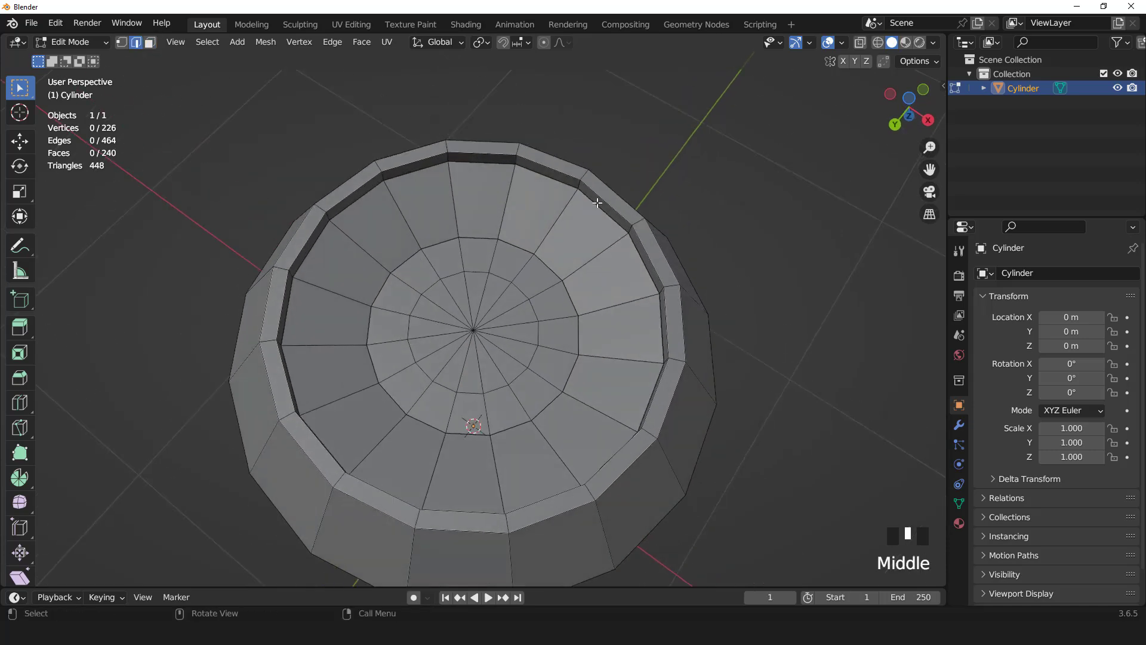
left_click(586, 204)
double_click(587, 204)
double_click(608, 200, "shift")
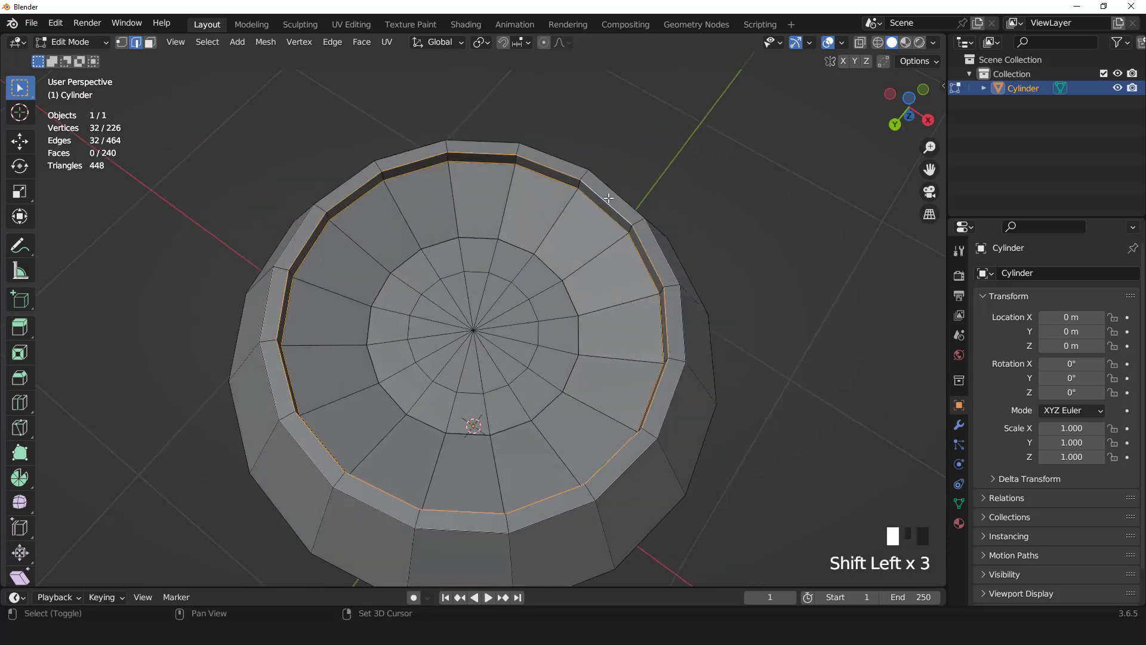
left_click(612, 192, "shift")
double_click(612, 192, "shift")
scroll(627, 248, "down", 2)
Step: Add the upper and lower edge loops of the drinking opening to the selection
middle_click_drag(580, 257, 563, 399)
scroll(554, 176, "down", 3)
middle_click_drag(554, 176, 580, 250)
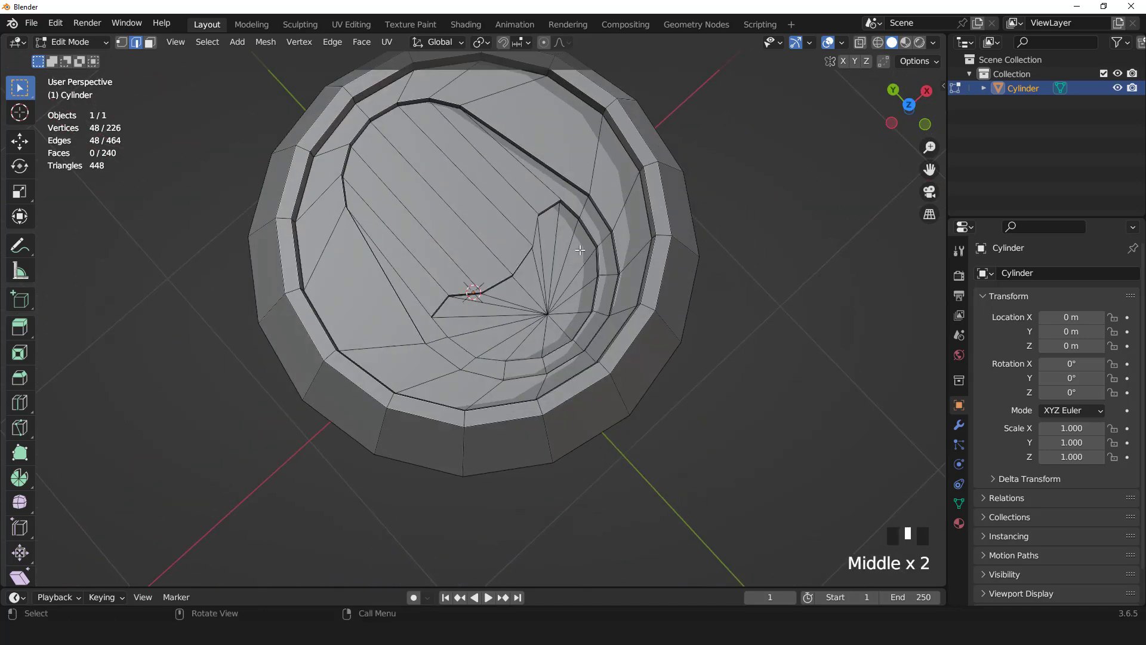
key("shift+b")
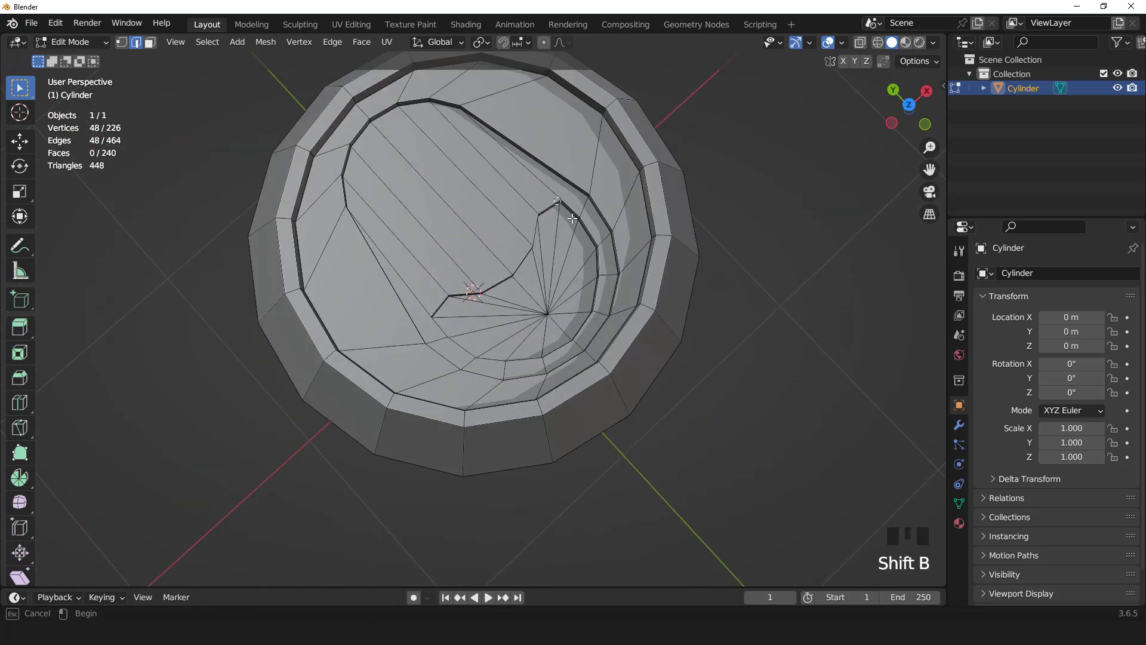
left_click_drag(578, 202, 574, 221)
scroll(574, 221, "down", 5)
middle_click_drag(574, 220, 502, 345)
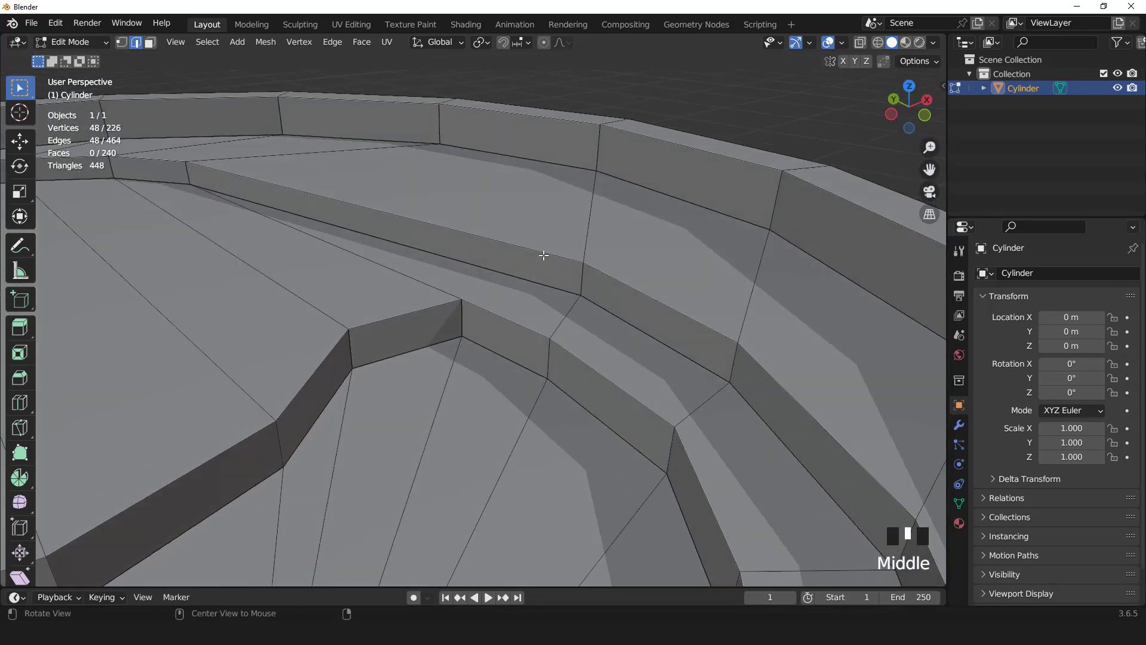
double_click(501, 347, "shift")
double_click(516, 323, "shift")
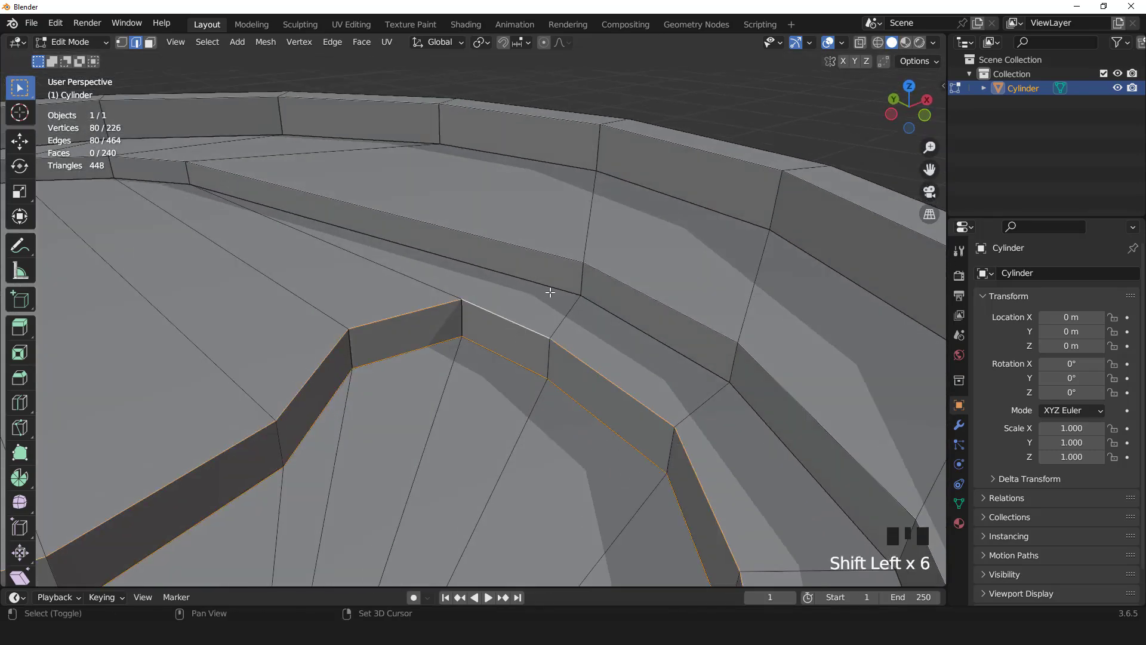
Step: Add both edge loops of the lid's recessed panel and the three loops of the top rim to the selection
left_click(550, 286, "shift")
double_click(551, 286, "shift")
left_click(555, 256, "shift")
double_click(555, 256, "shift")
left_click(634, 183, "shift")
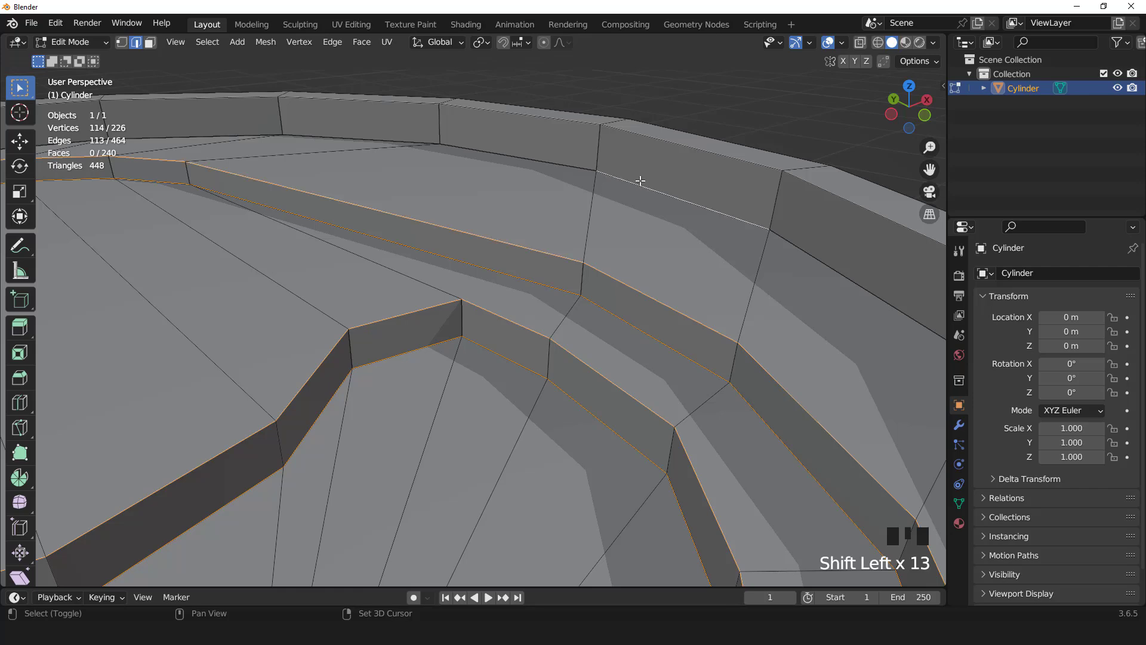
double_click(636, 182, "shift")
double_click(659, 140, "shift")
double_click(663, 128, "shift")
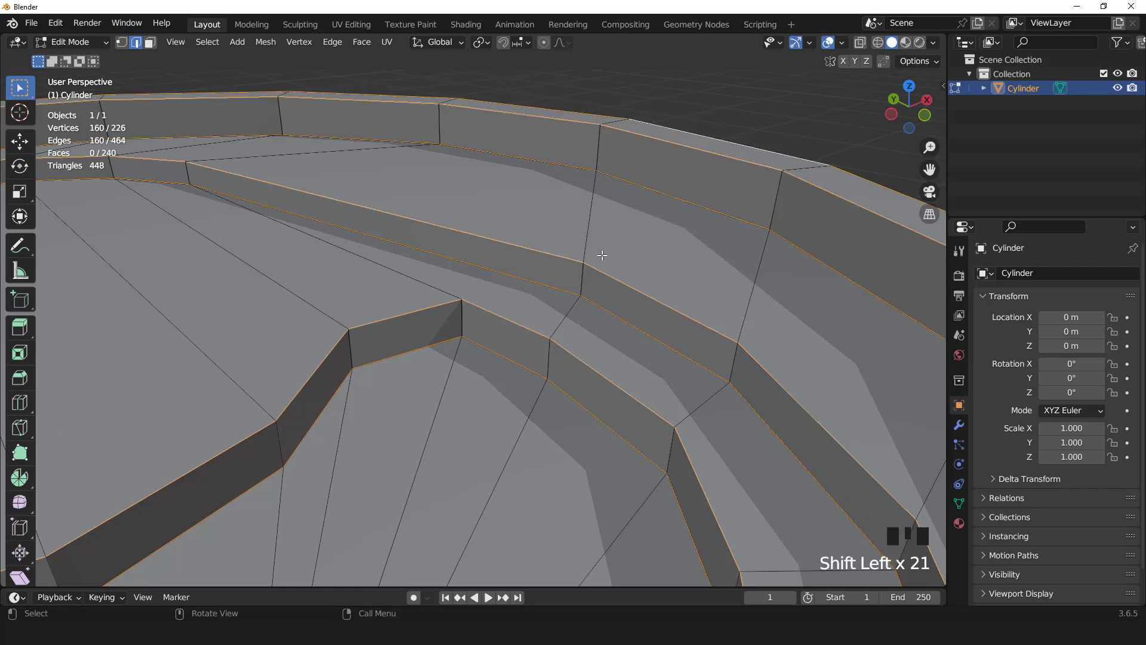
Step: Bevel the selected edge loops with a width of about 0.003 m and 2 segments
key("ctrl+b")
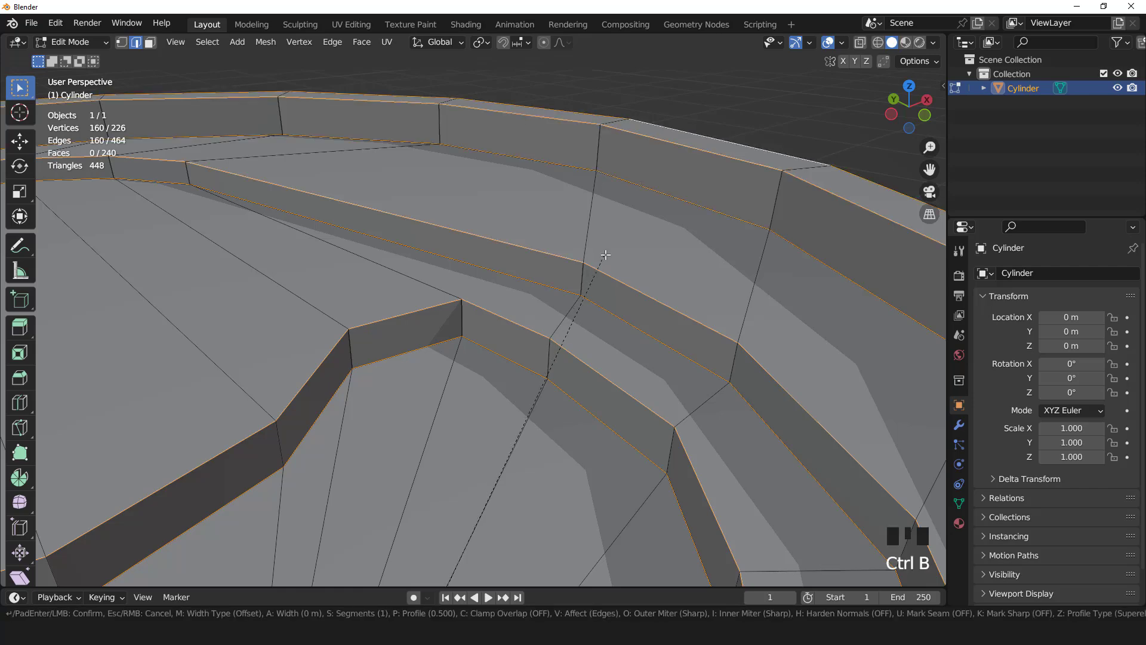
scroll(605, 253, "up", 1)
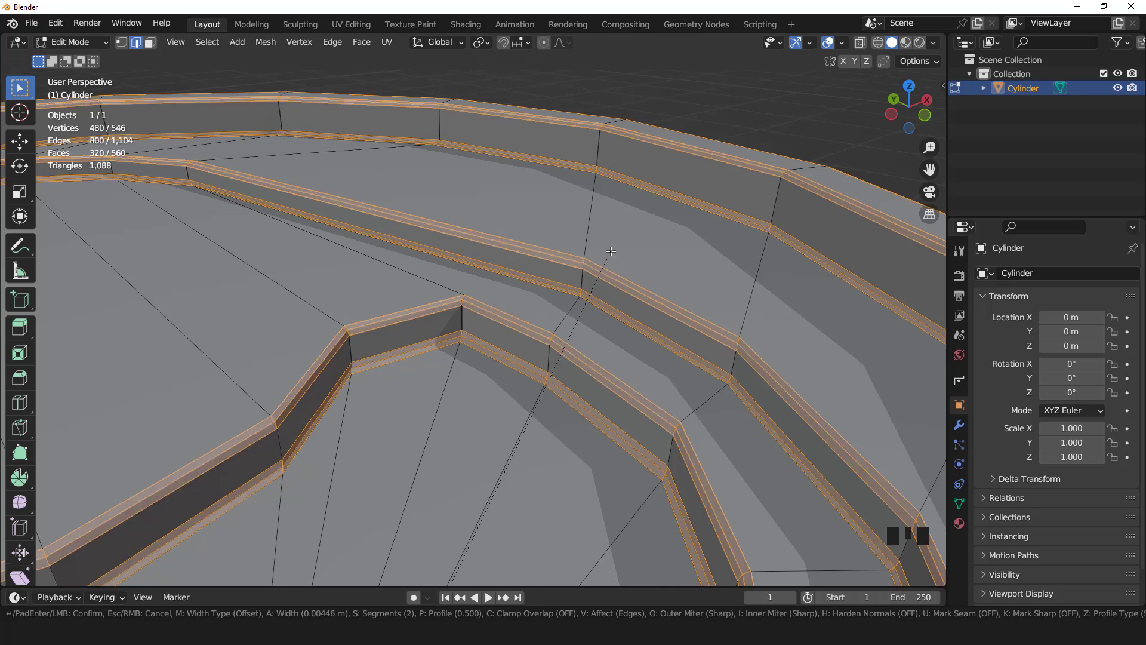
left_click(610, 255)
scroll(612, 266, "down", 6)
scroll(542, 315, "down", 6)
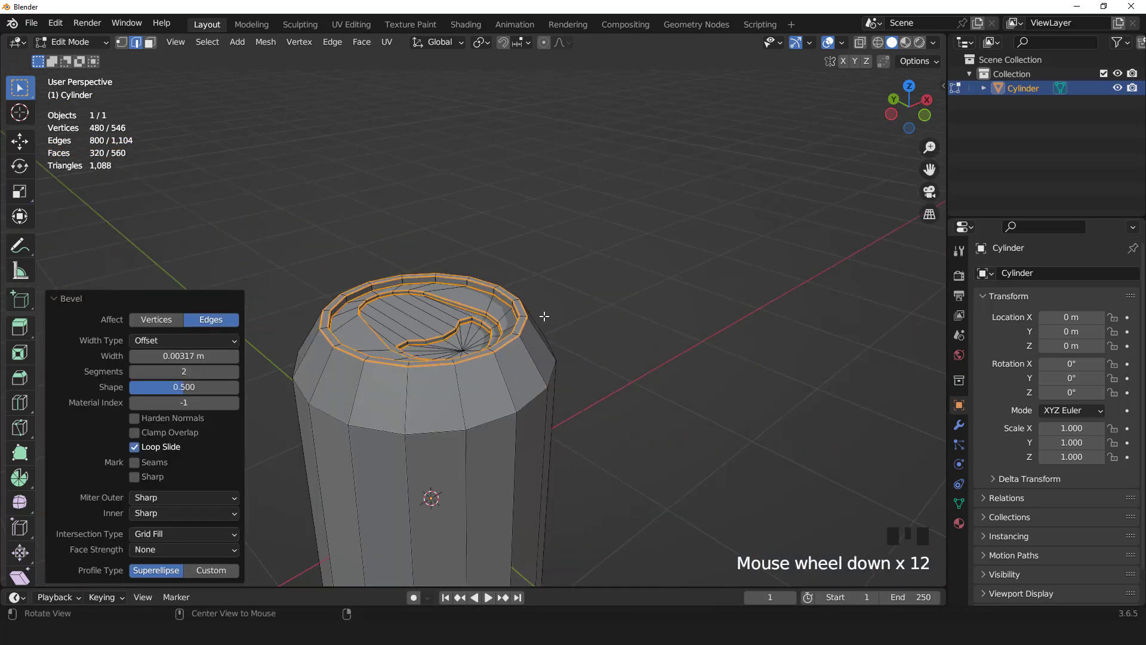
Step: Add a level 2 subdivision surface to the can in Object Mode and inspect the lid from above
middle_click_drag(542, 315, 496, 358)
key("Tab")
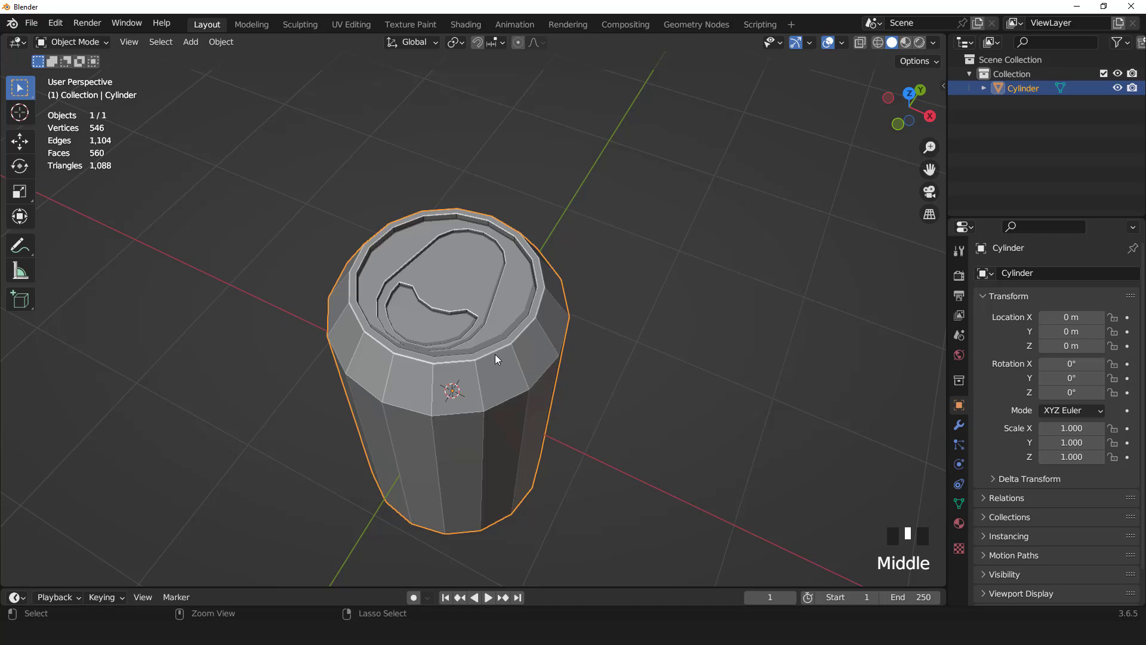
key("ctrl+2")
key("KP_7")
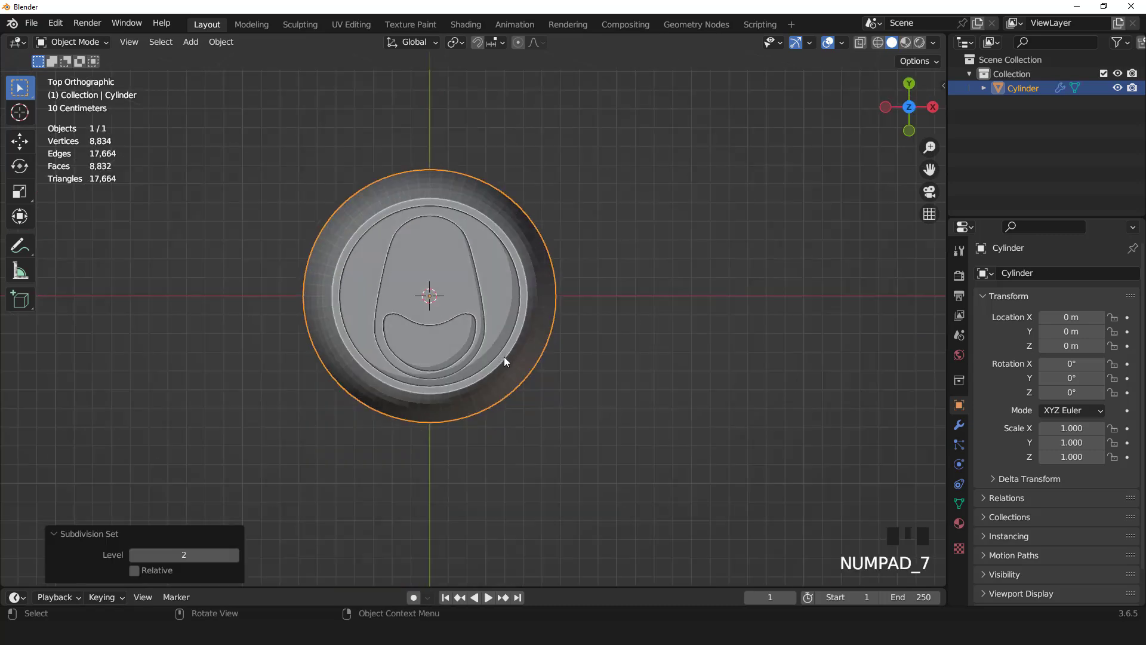
scroll(504, 357, "up", 2)
scroll(504, 356, "down", 1)
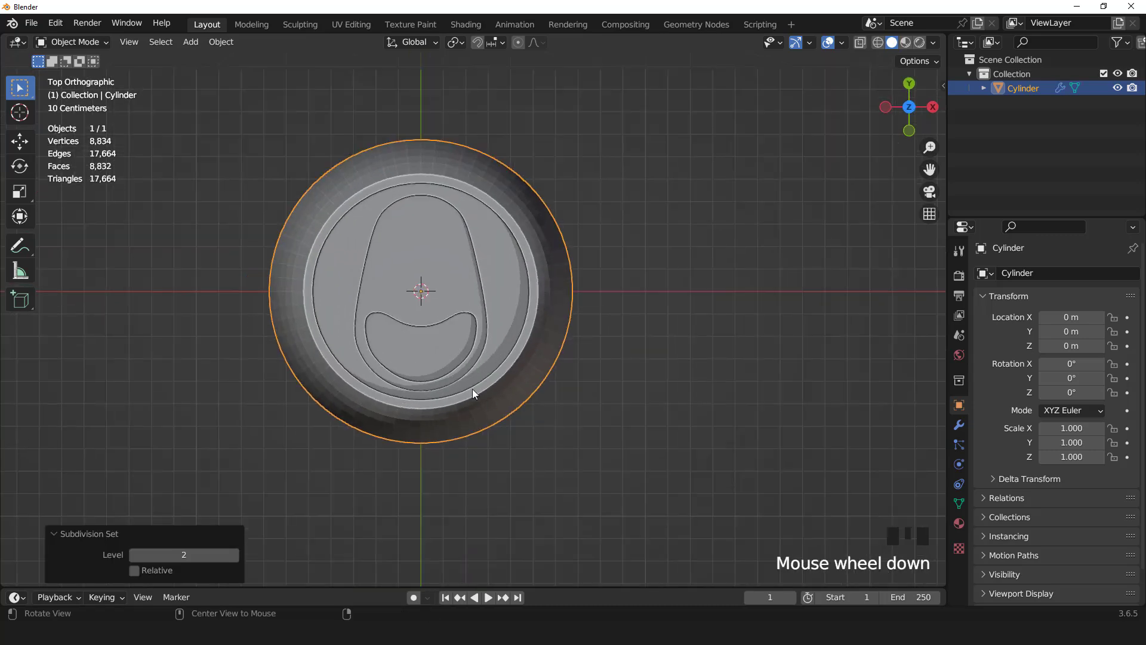
middle_click_drag(471, 389, 578, 228)
Step: Bevel the edge loops where the body meets the upper and lower tapers by about 0.021 m with 2 segments
key("KP_1")
scroll(577, 244, "down", 1)
key("Tab")
scroll(583, 274, "up", 1)
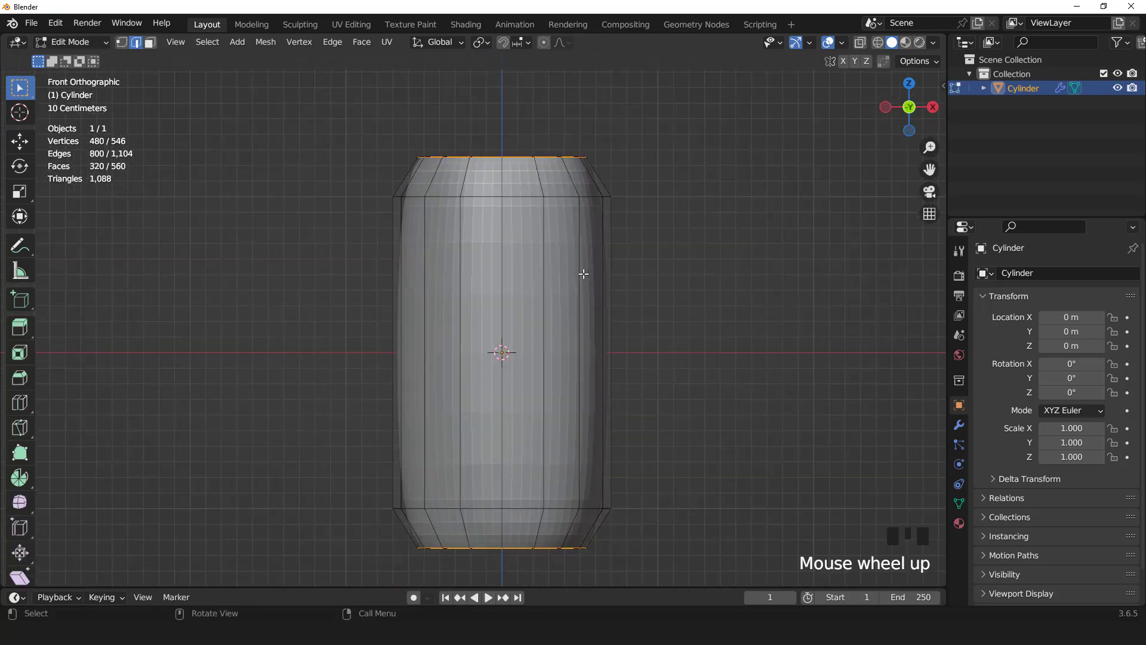
key("2")
double_click(559, 198)
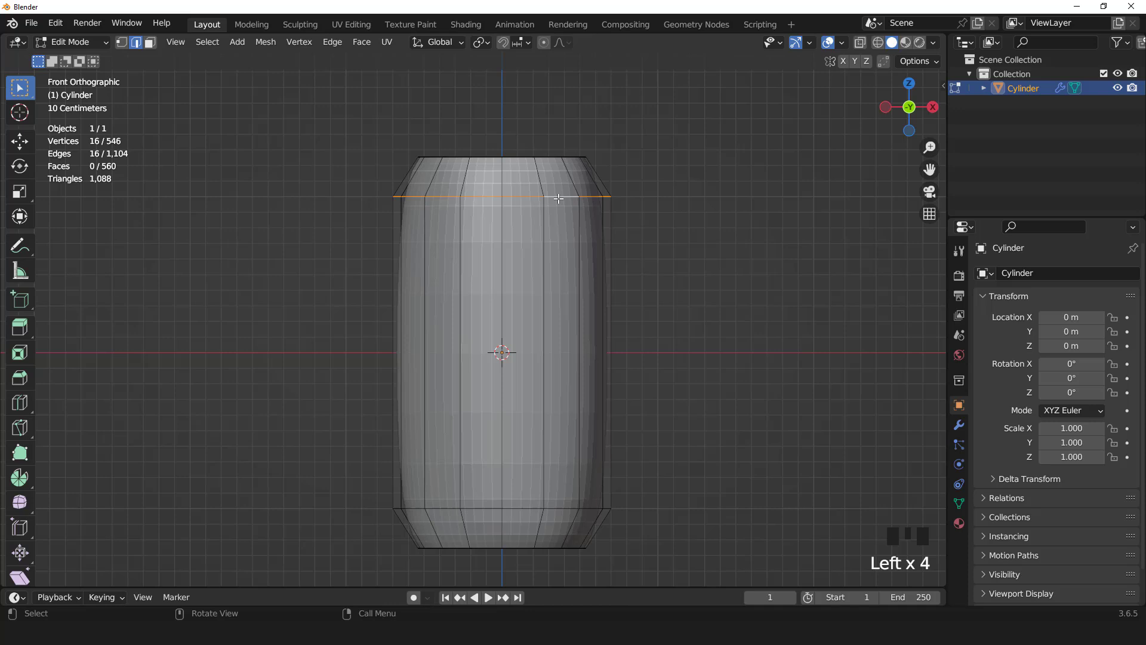
double_click(561, 504, "shift")
key("ctrl+b")
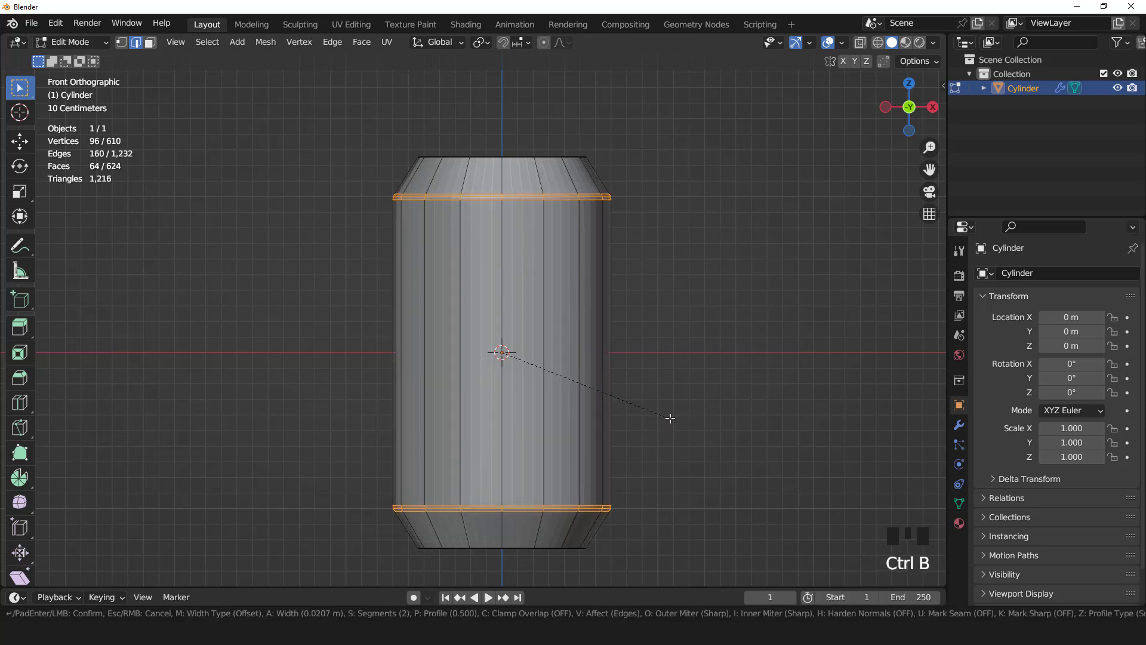
left_click(672, 419)
Step: Shade the can smooth in Object Mode, with Auto Smooth at 30°
key("Tab")
scroll(604, 311, "down", 2)
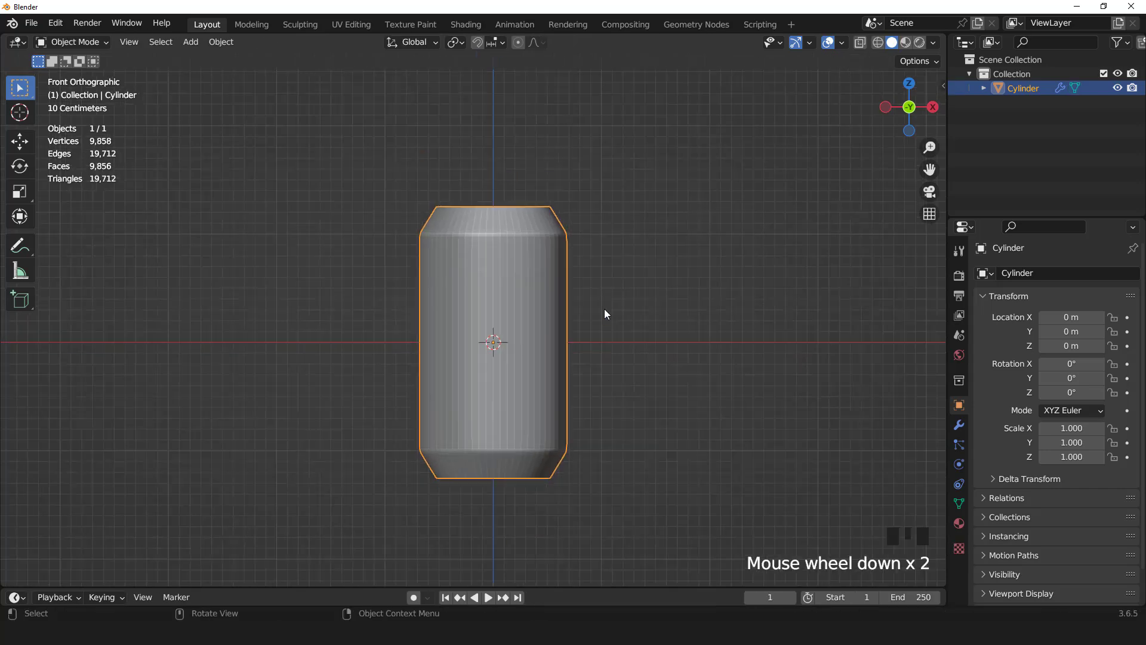
middle_click_drag(604, 310, 507, 288)
right_click(537, 296)
left_click(536, 290)
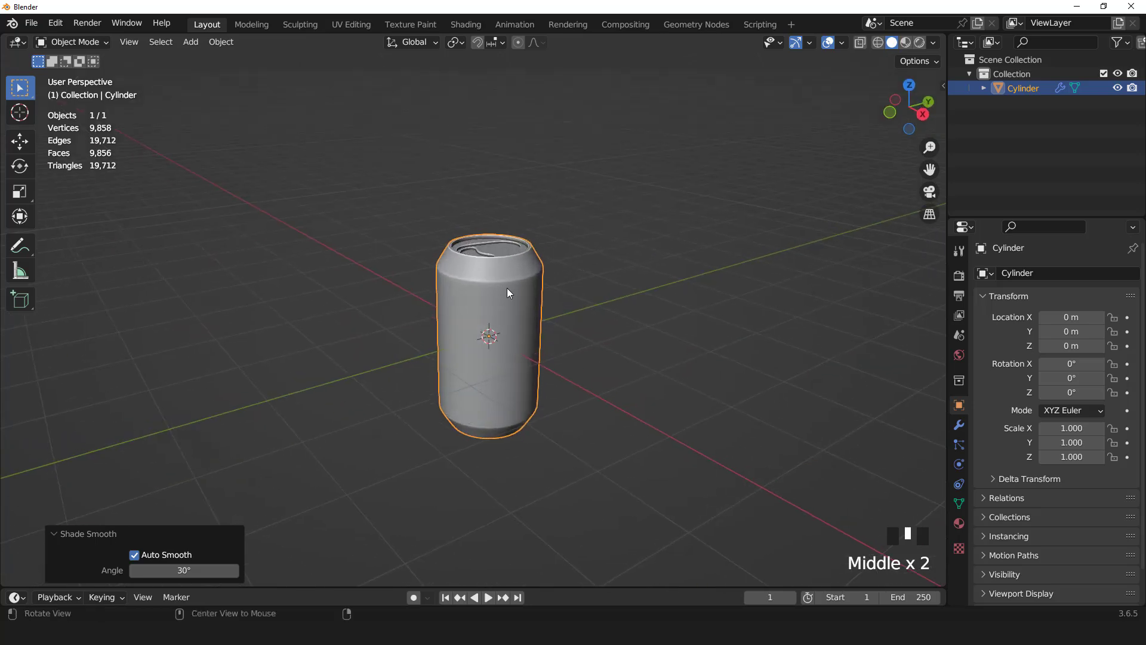
Step: Add a mesh circle with 12 vertices at the can's centre, working from the top view
scroll(506, 287, "up", 2)
key("KP_7")
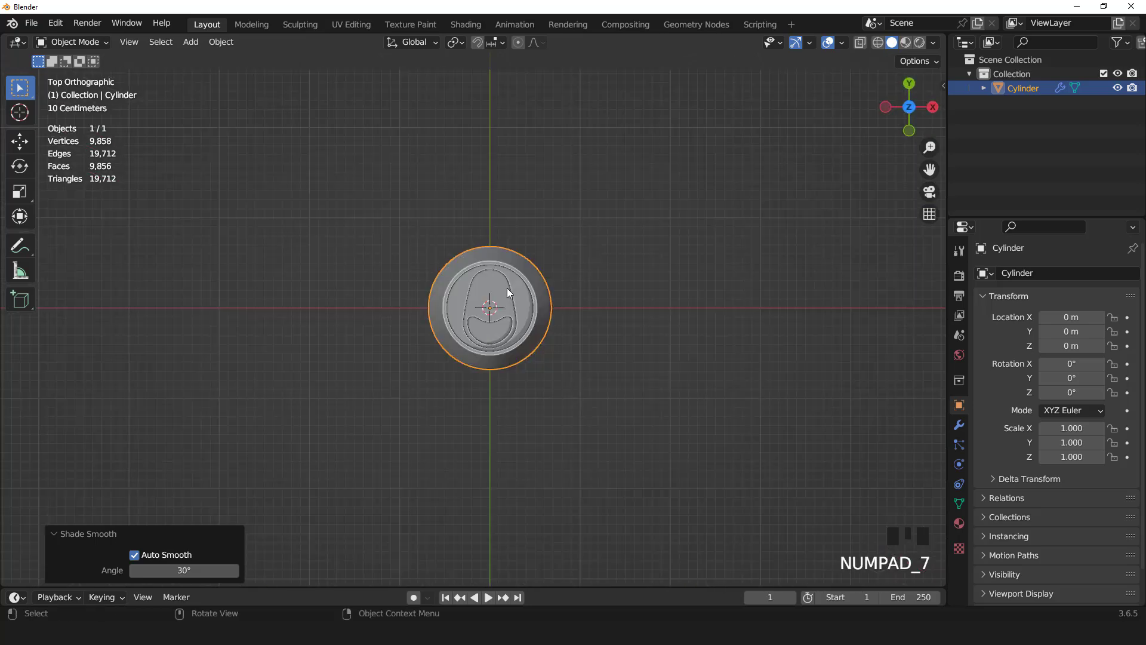
scroll(507, 287, "up", 4)
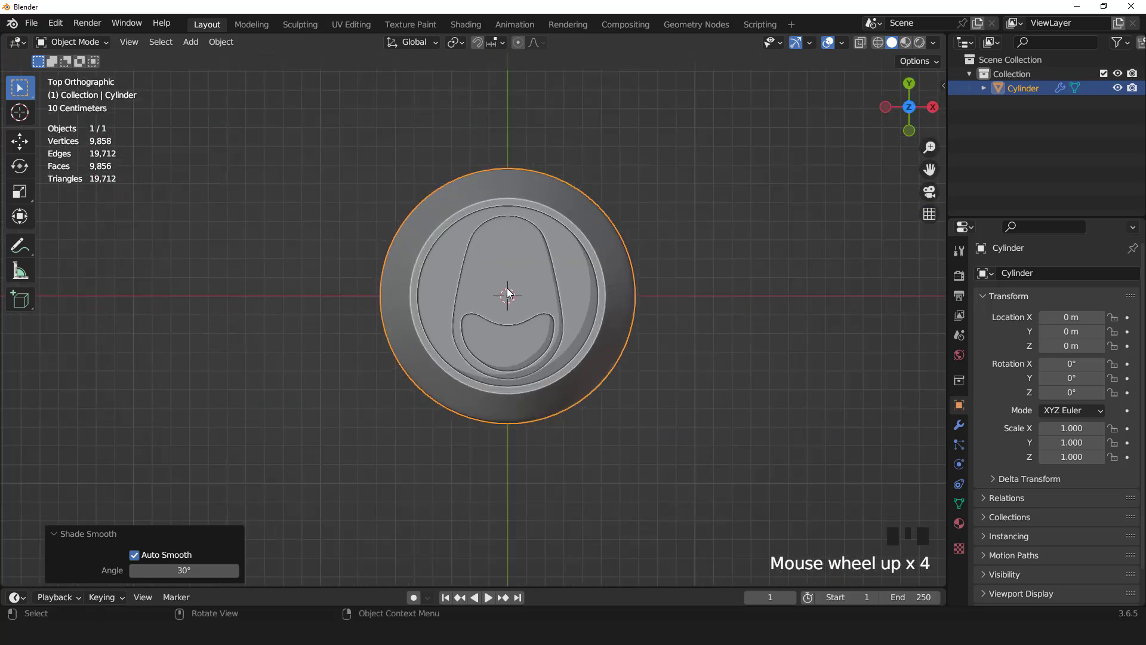
left_click(193, 42)
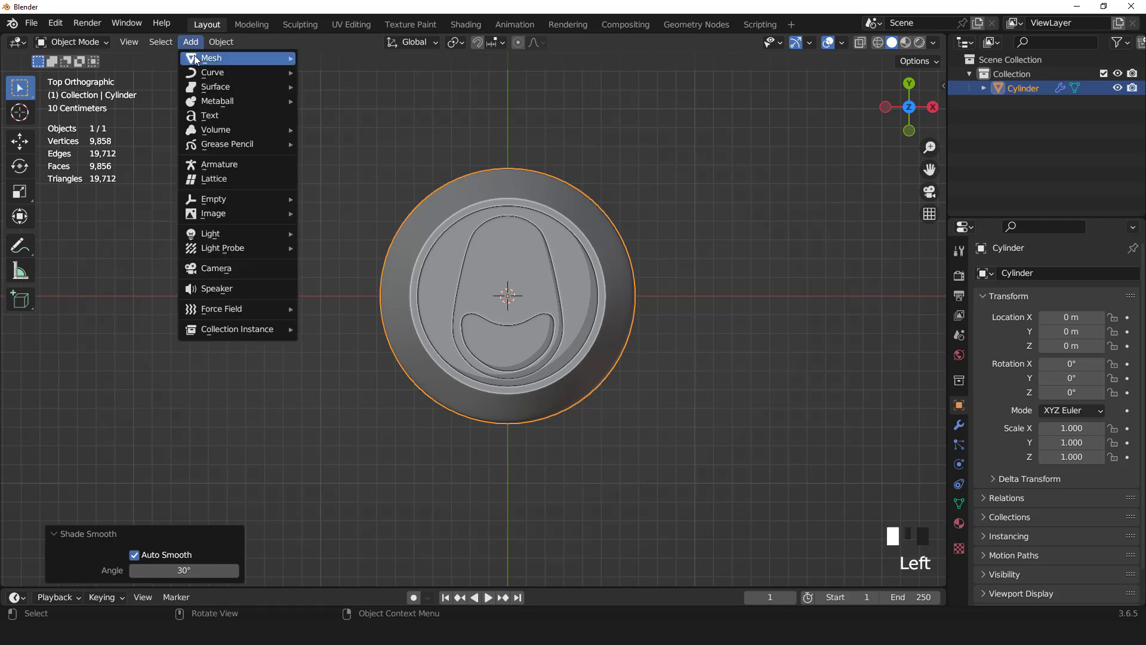
mouse_move(195, 55)
left_click(330, 84)
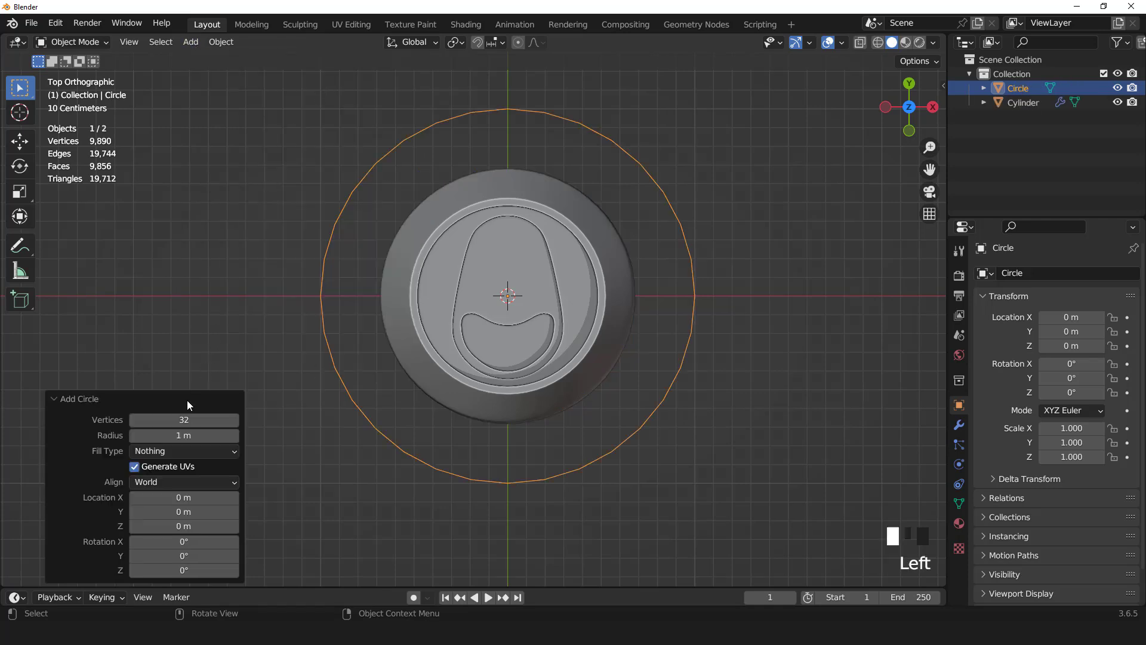
double_click(184, 420)
type("12")
key("Return")
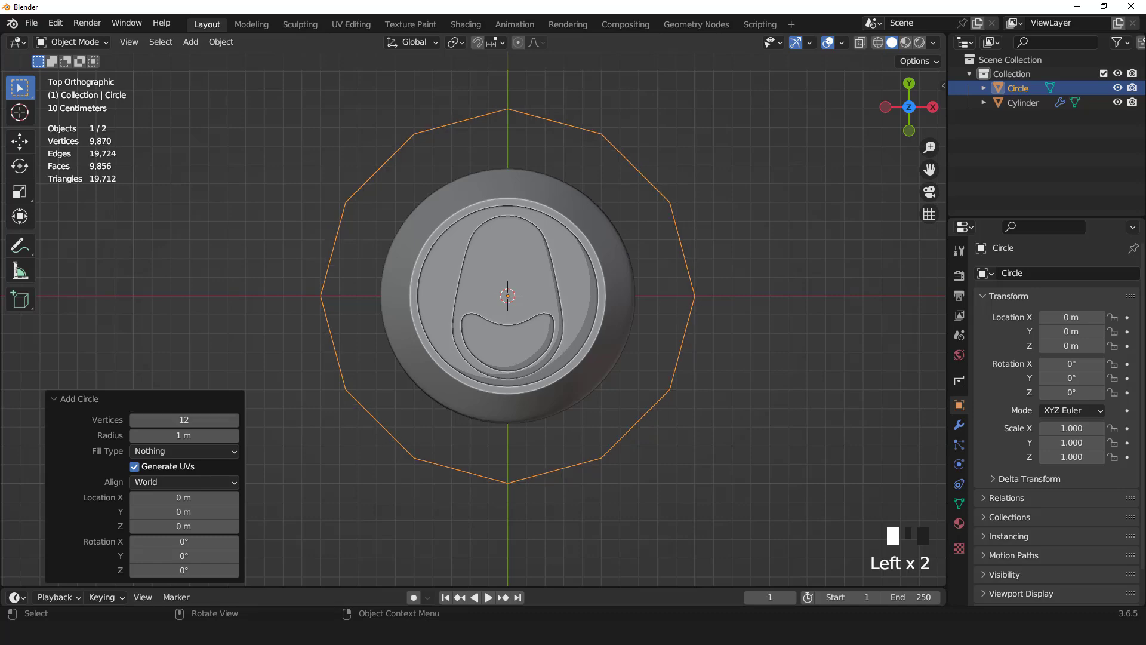
Step: Isolate the circle in local view and open it in Edit Mode with vertex selection
key("KP_Divide")
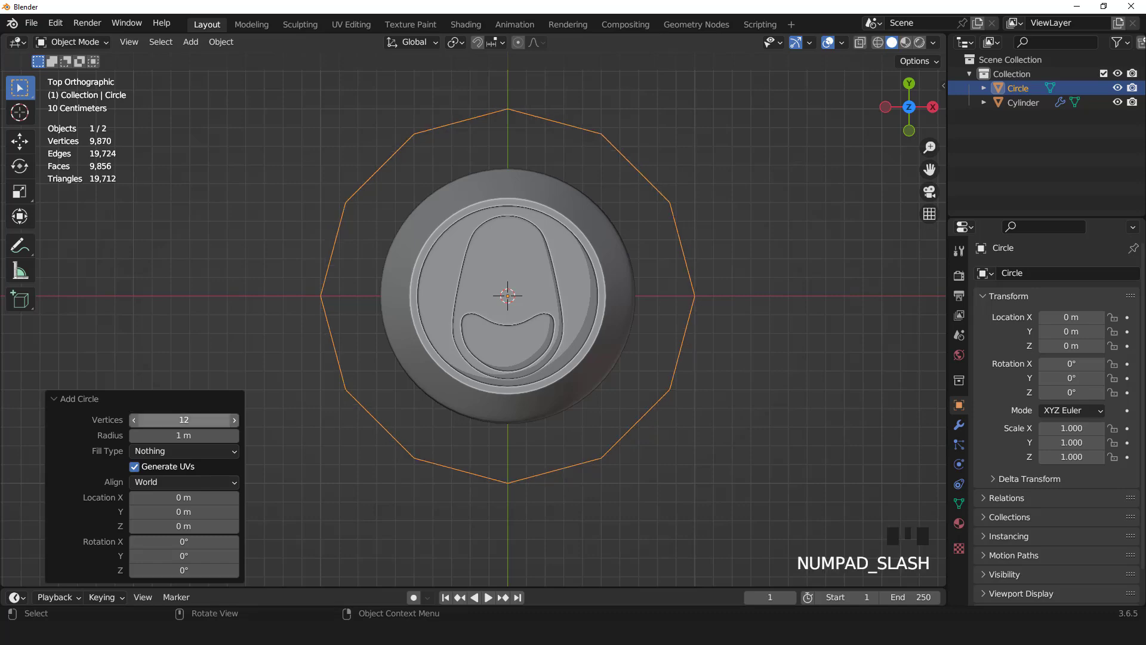
scroll(374, 375, "down", 3)
key("KP_Divide")
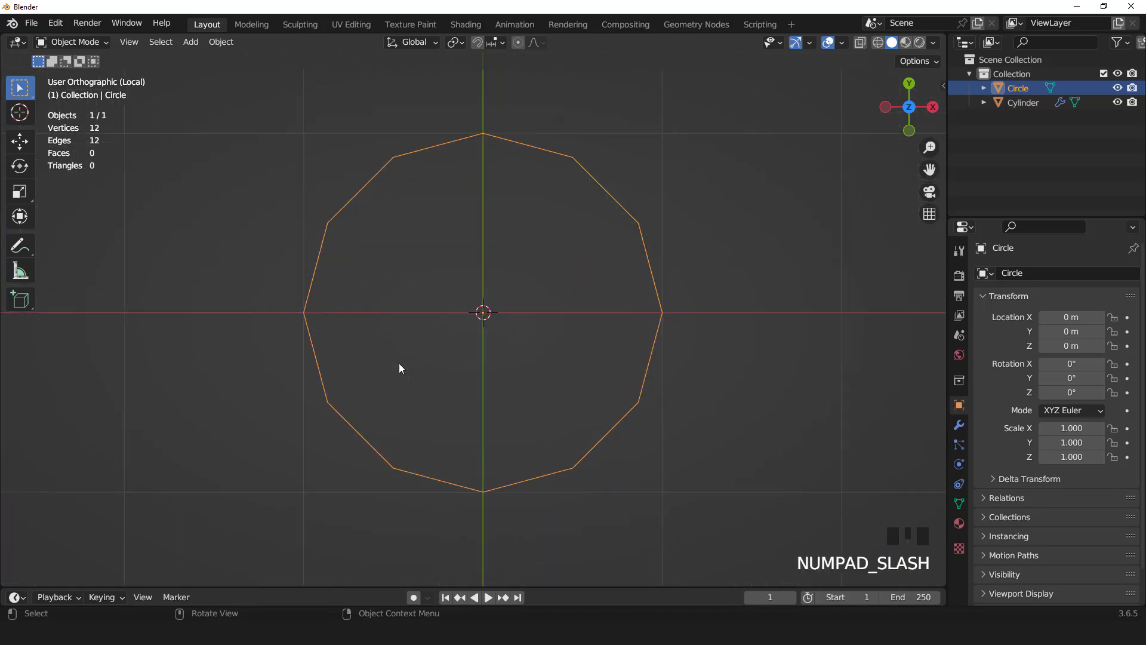
key("Tab")
scroll(465, 344, "down", 2)
key("1")
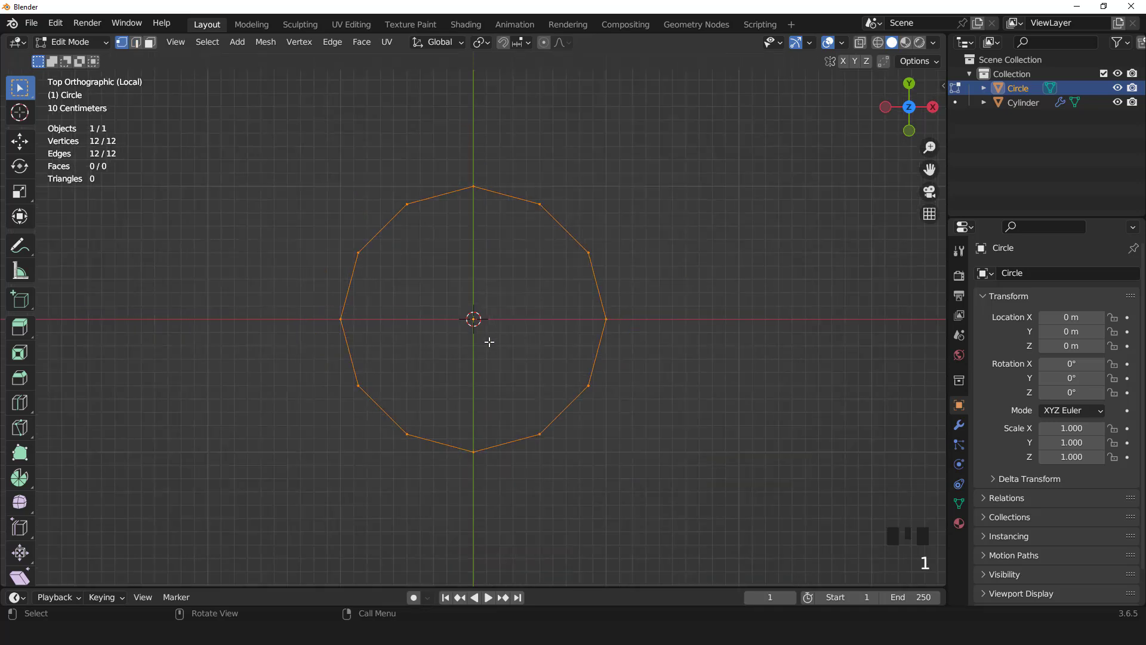
Step: Extrude the circle's outline in place and scale the new loop inward to about 0.544 to form a ring
key("e")
right_click(533, 362)
key("s")
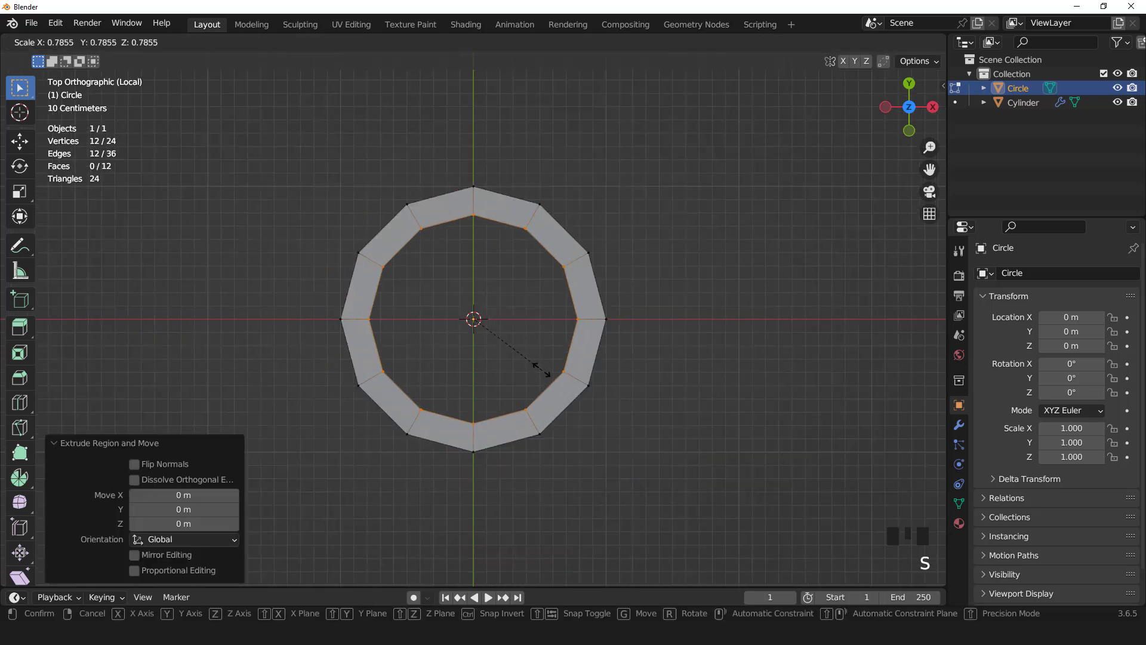
left_click(524, 346)
scroll(521, 340, "down", 2)
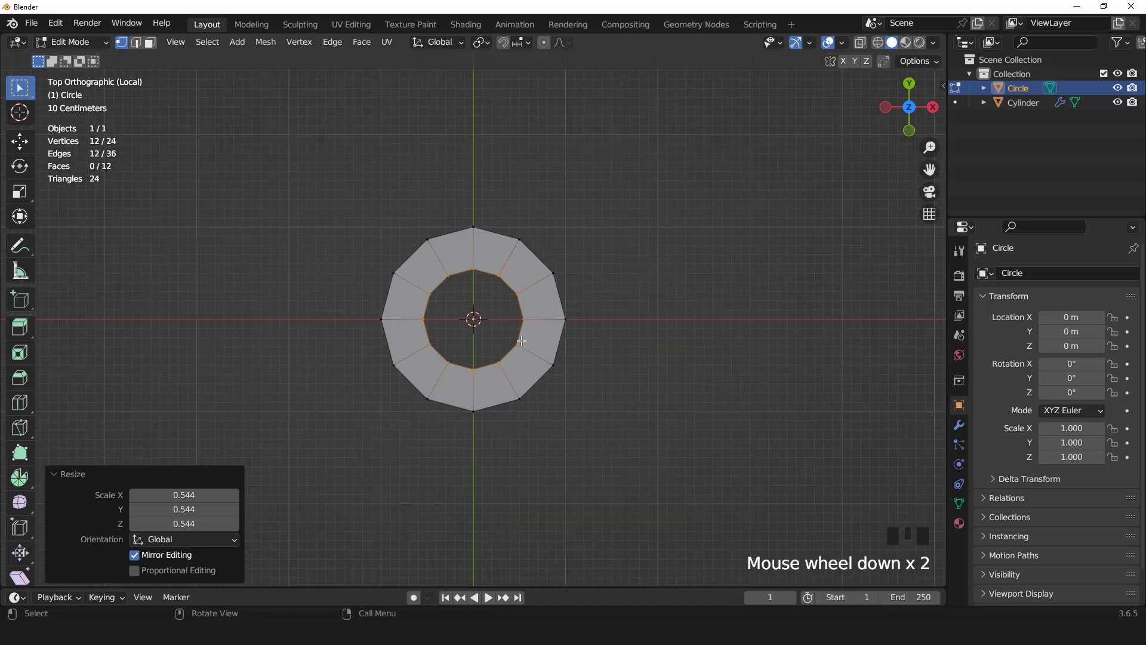
Step: Invert the selection to the outer loop, scale it by about 1.296 and move it about -0.171 m along Y
key("ctrl+i")
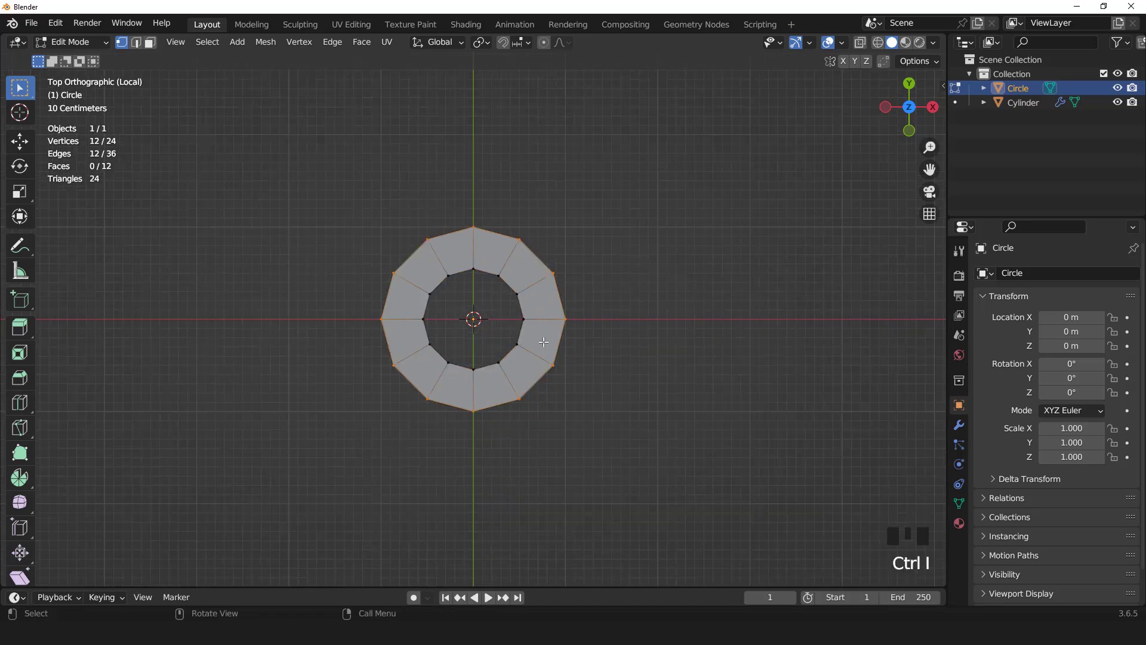
key("s")
left_click(586, 354)
scroll(569, 334, "down", 1)
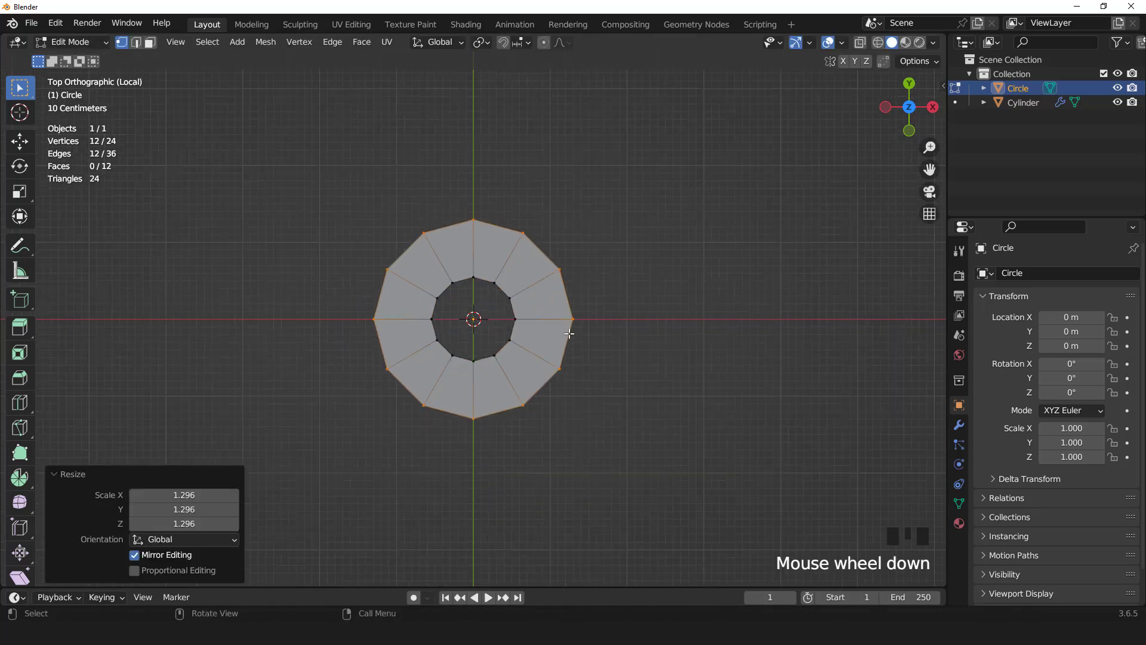
key("g")
key("y")
left_click(581, 348)
Step: Narrow the outer loop to about 0.609 along X and move it a further -0.132 m or so along Y
key("s")
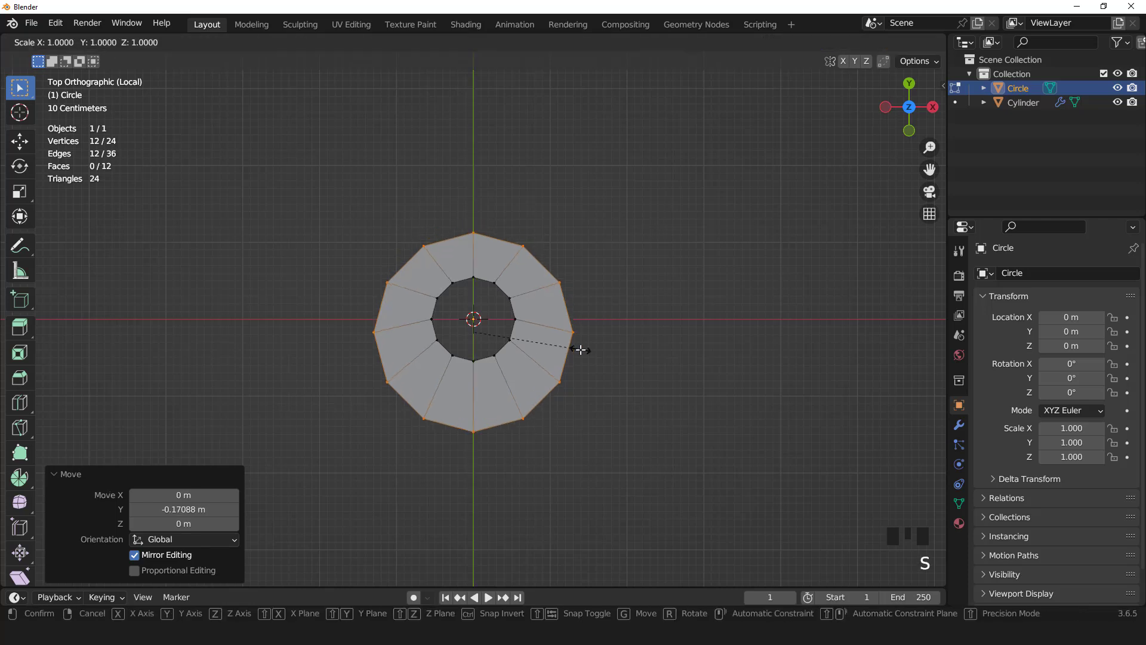
key("x")
left_click(539, 344)
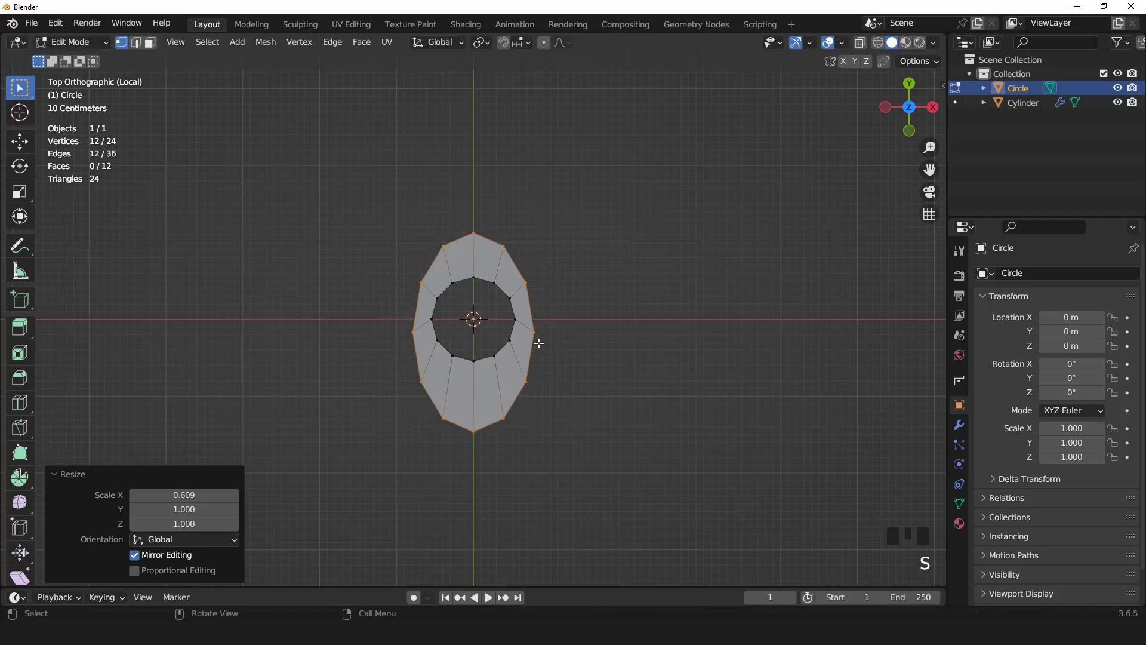
key("g")
key("y")
left_click(539, 353)
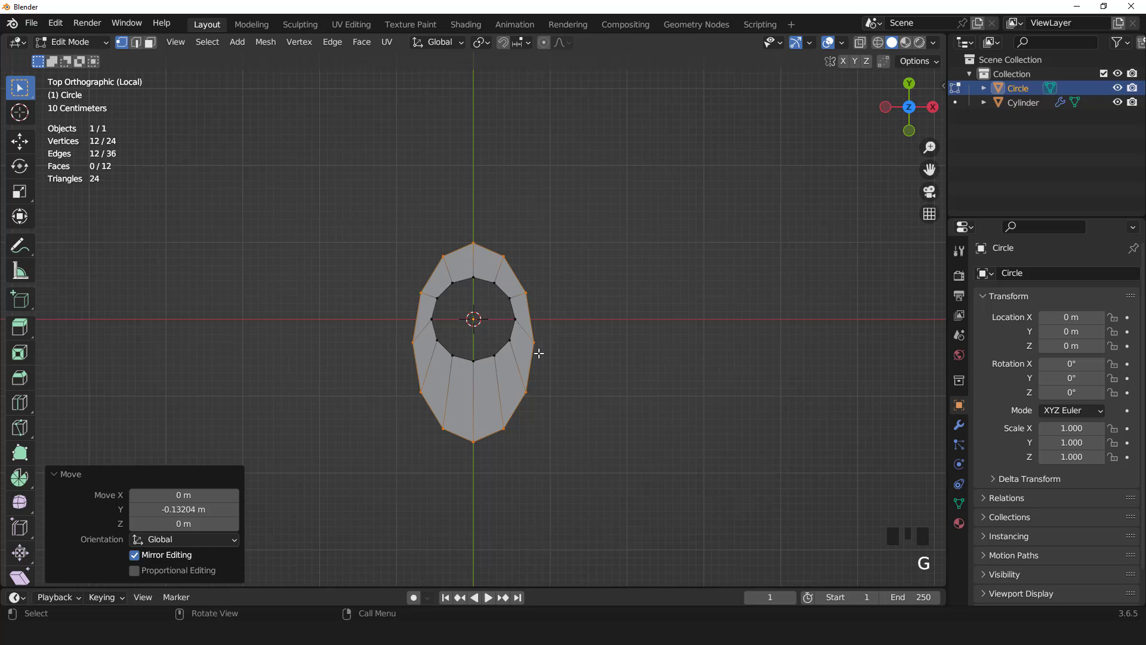
Step: Widen the five upper vertices of the outer loop by scaling them about 1.252 along X
left_click(472, 241)
left_click(503, 257, "shift")
left_click(442, 257, "shift")
left_click(421, 292, "shift")
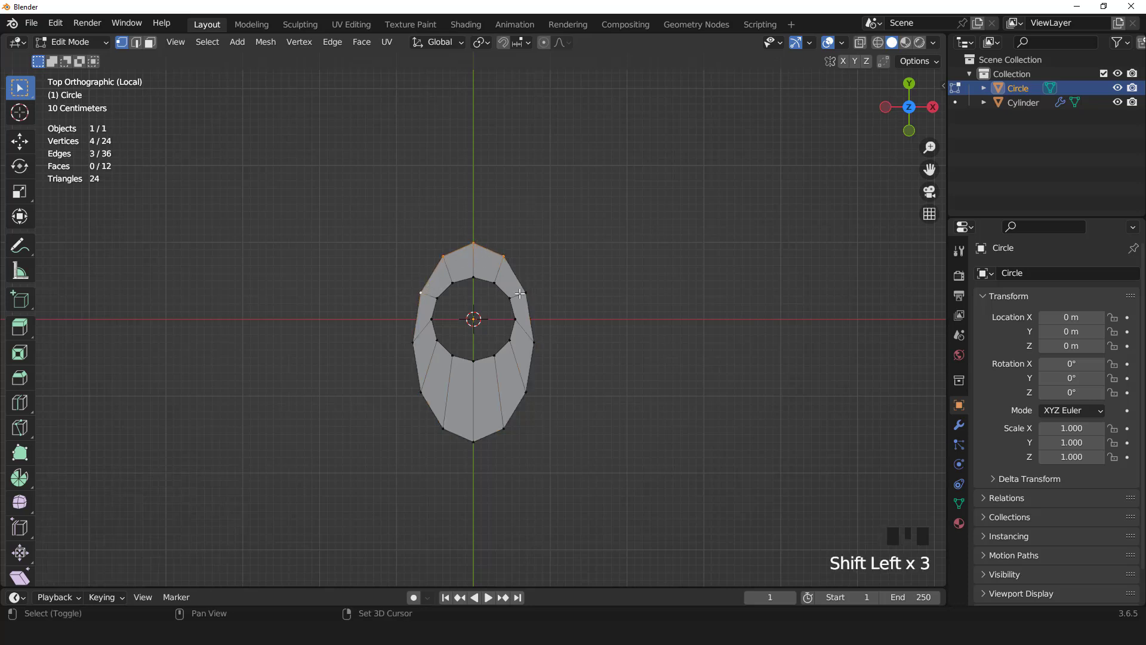
scroll(561, 260, "up", 1)
key("s")
key("x")
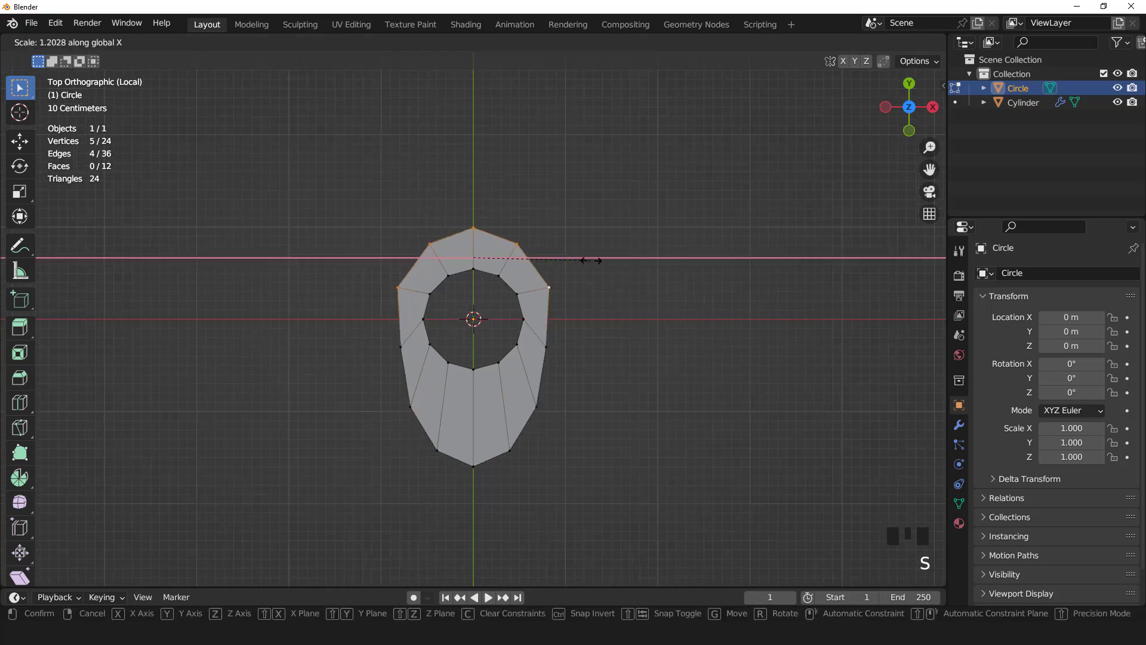
left_click(596, 260)
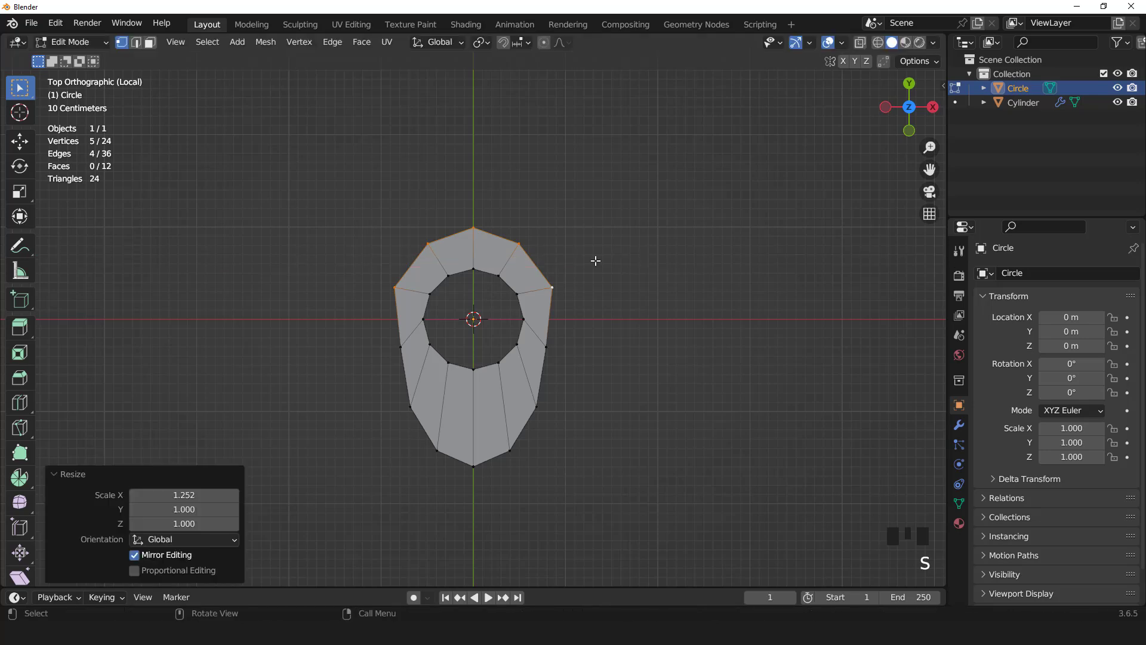
Step: Add a level 2 subdivision surface to the tab shape in Object Mode
key("Tab")
key("ctrl+2")
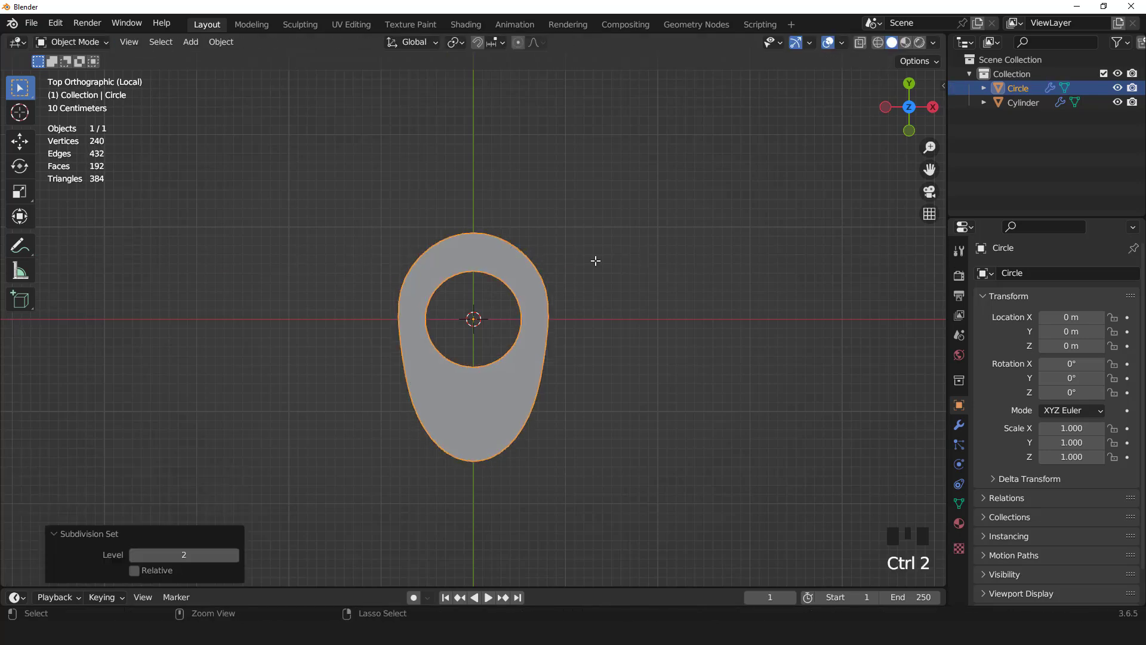
scroll(595, 261, "up", 2)
Step: In Edit Mode, move the five lower vertices of the outer loop about -0.135 m along Y to lengthen the tab
key("Tab")
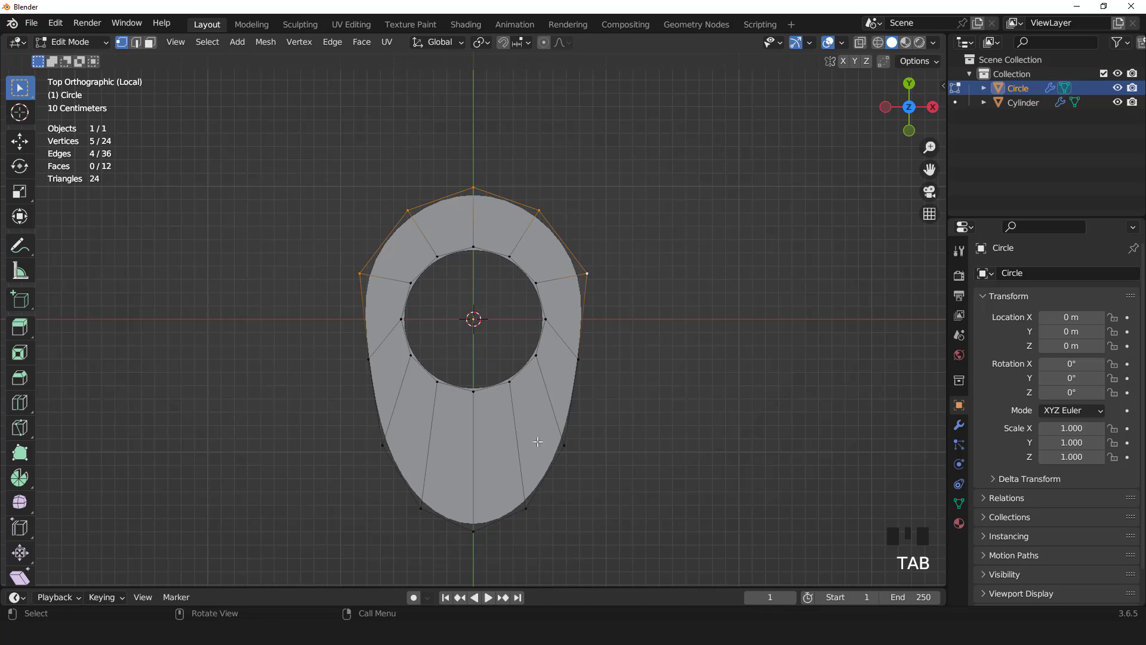
left_click_drag(346, 423, 581, 525)
left_click(493, 486, "shift")
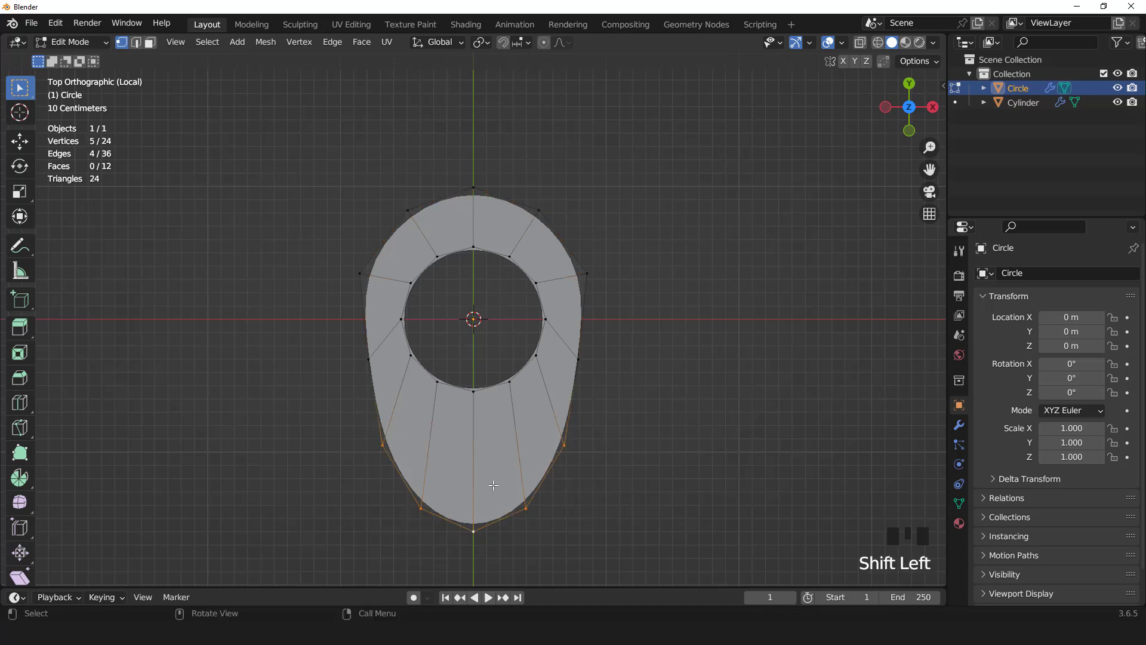
key("g")
left_click(496, 503)
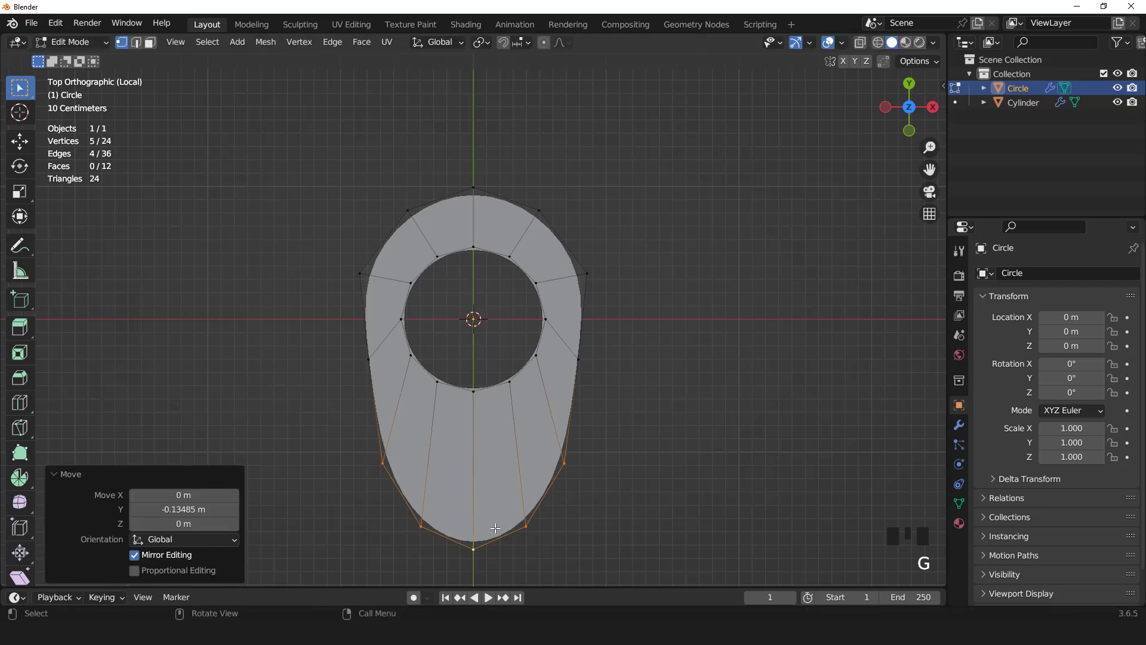
Step: Scale the hole's edge loop by about 1.288 and move it about 0.09 m along Y
left_click(530, 282)
double_click(530, 282)
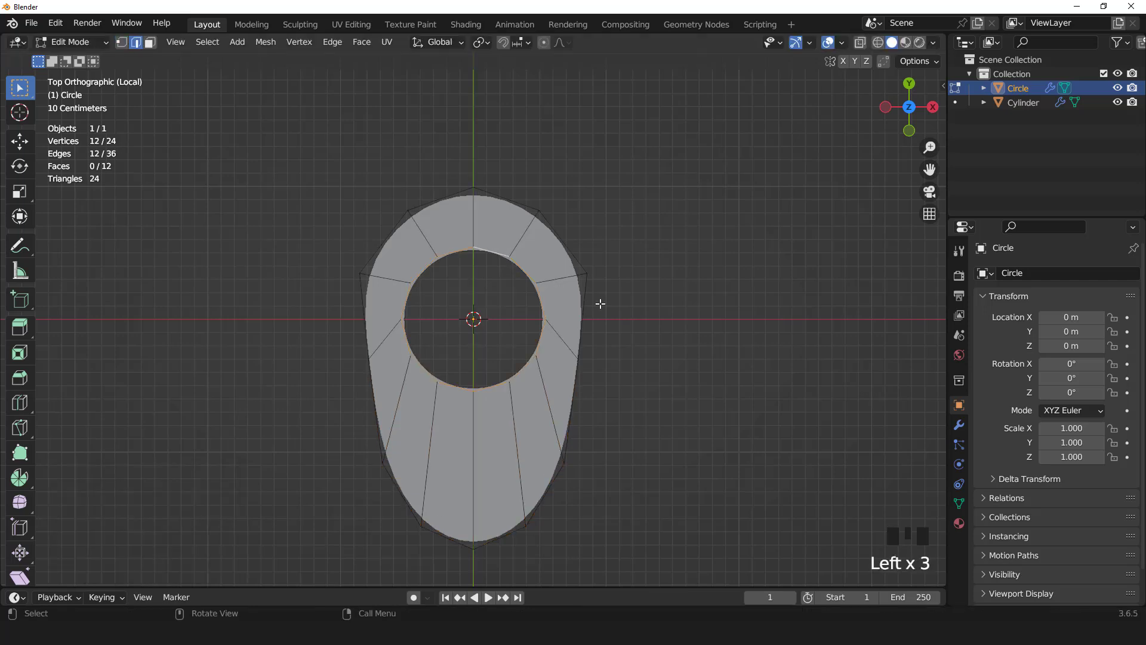
key("s")
left_click(636, 287)
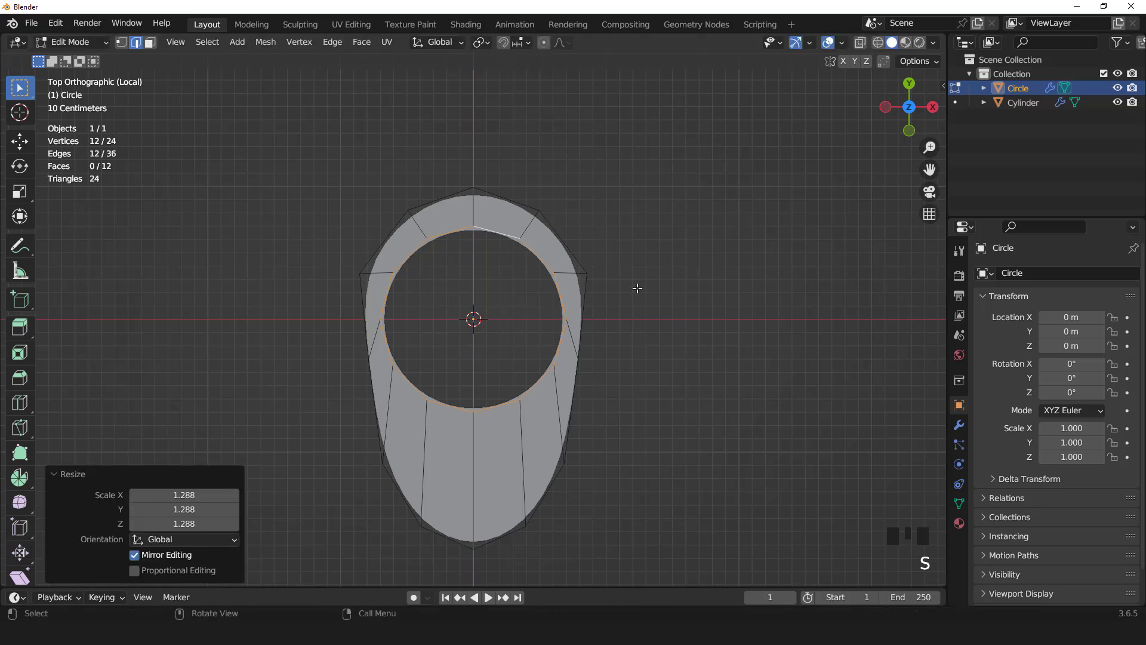
key("g")
key("y")
left_click(636, 276)
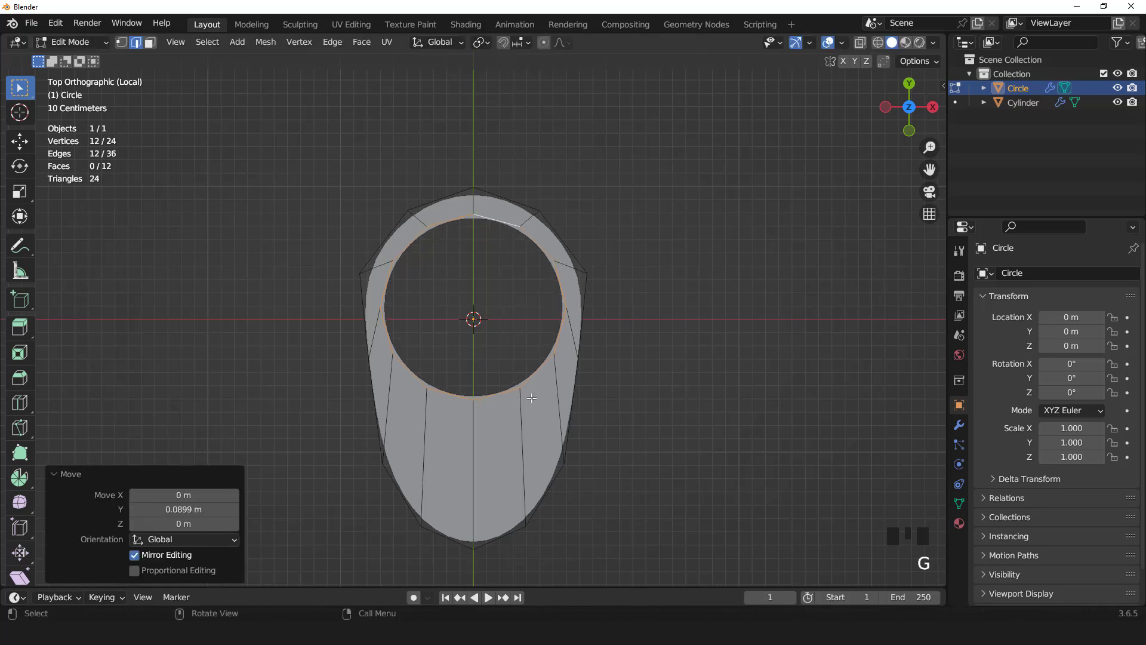
Step: Select the vertices along the lower side of the hole in vertex mode
key("1")
left_click(519, 389)
left_click(435, 385, "shift")
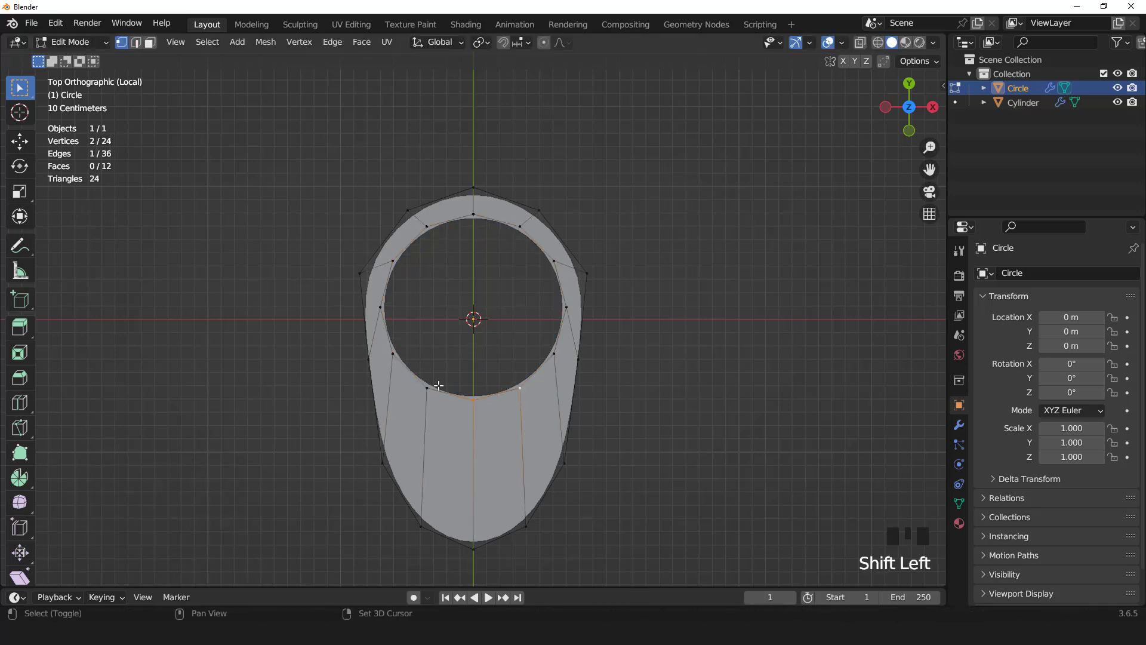
left_click(473, 399, "shift")
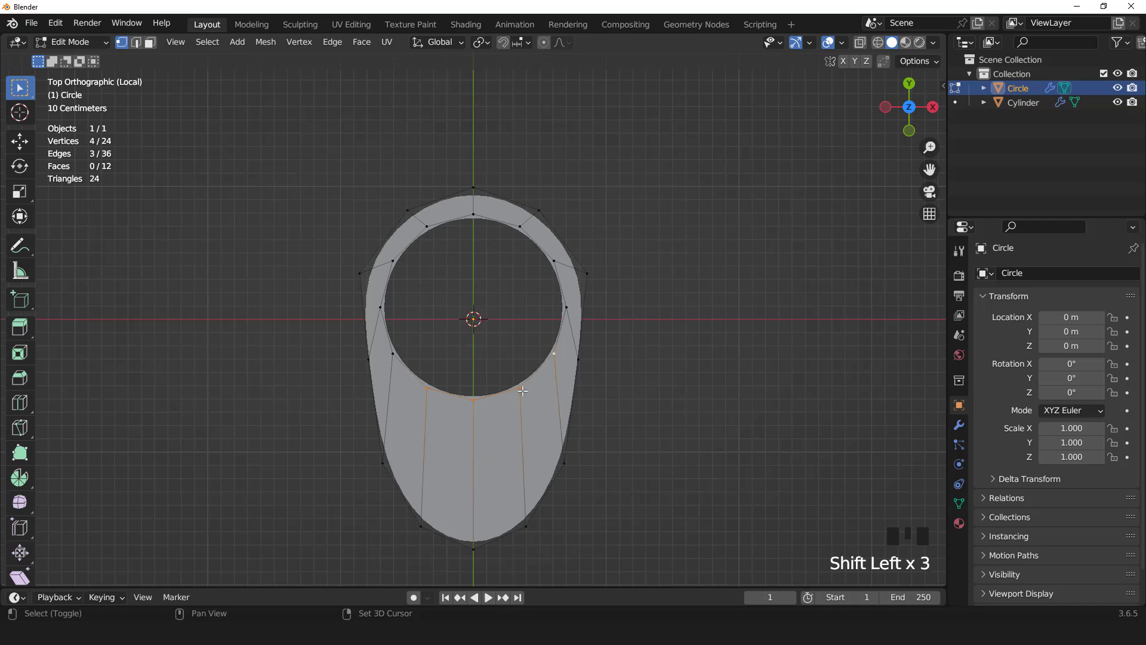
left_click(520, 389, "shift")
left_click(473, 399, "shift")
left_click(472, 397, "shift")
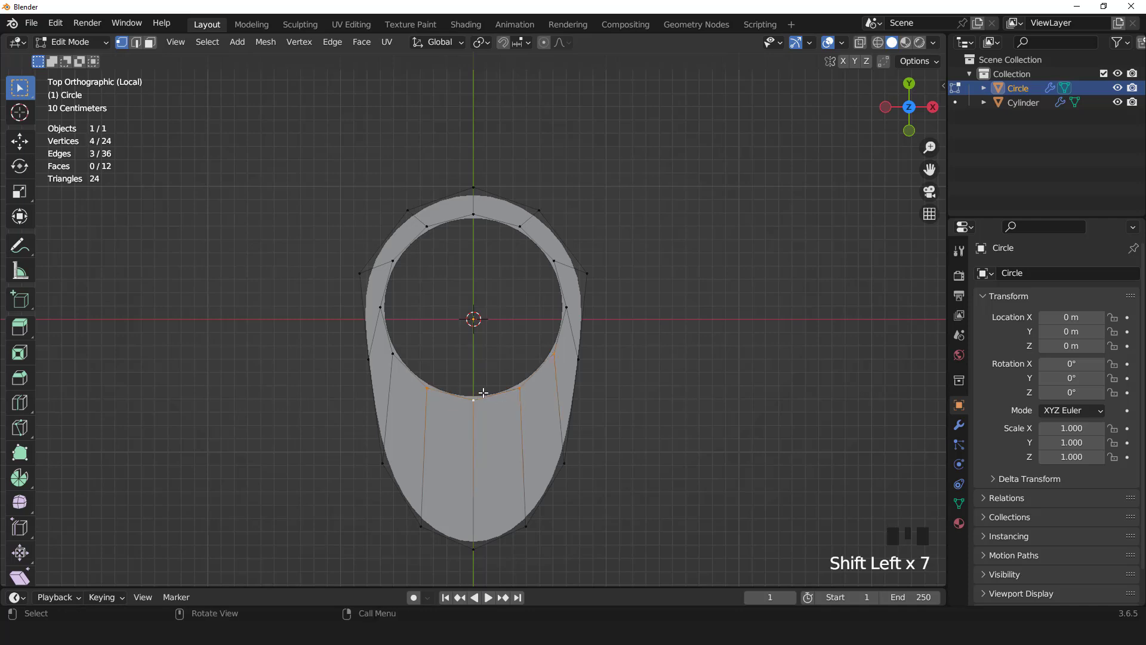
Step: Try to flatten the four selected hole vertices by scaling them to 0 along Y
type("sy0")
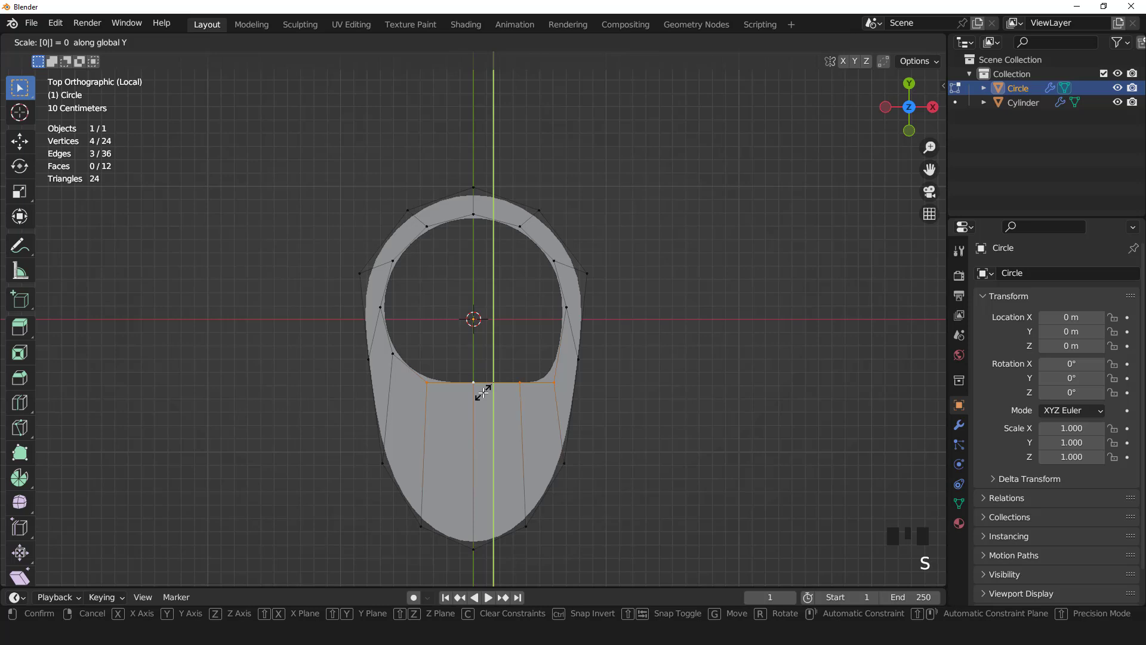
key("Return")
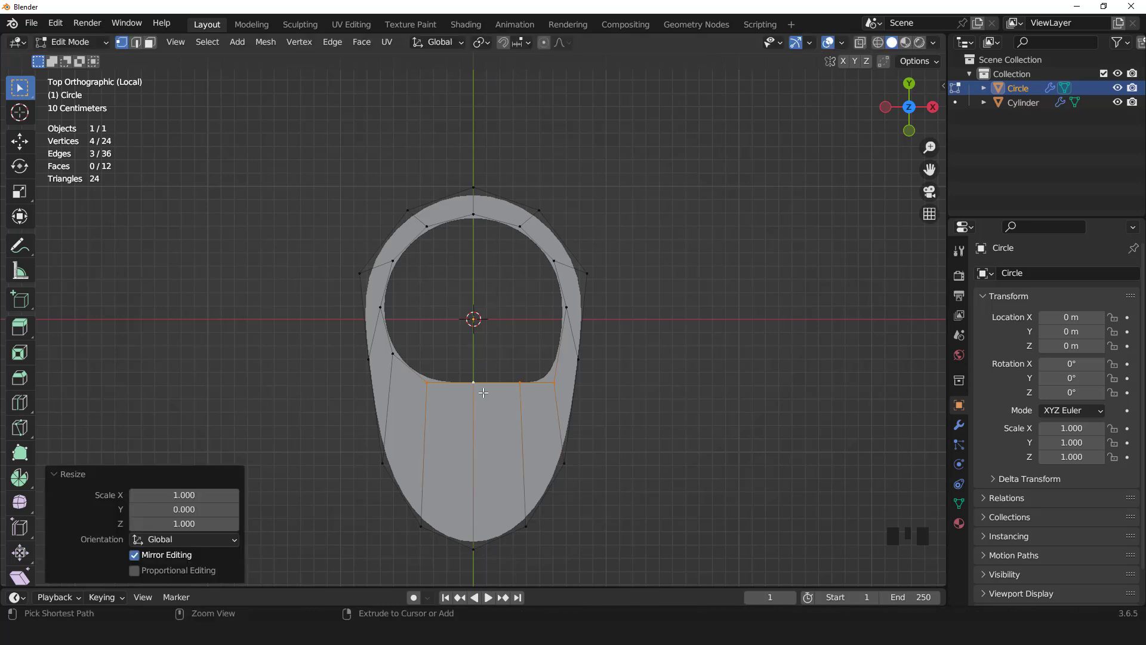
key("ctrl+z")
Step: Reduce the selection to the hole's three lowest vertices and flatten them by scaling to 0 along Y
left_click(488, 347, "shift")
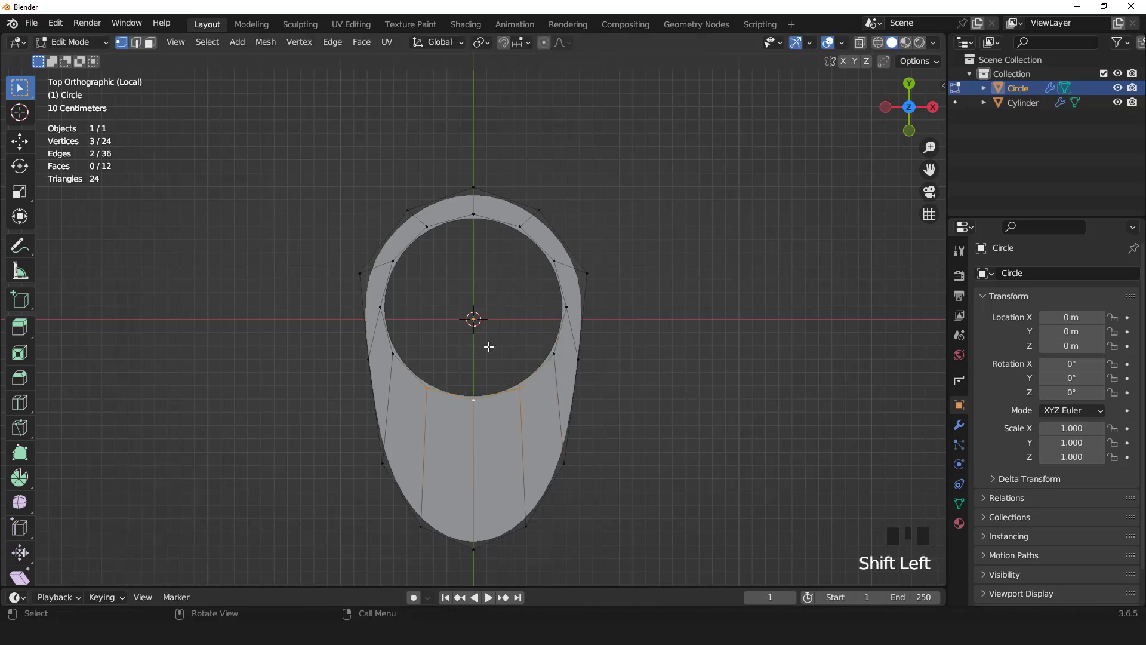
key("s")
key("y")
key("0")
key("Return")
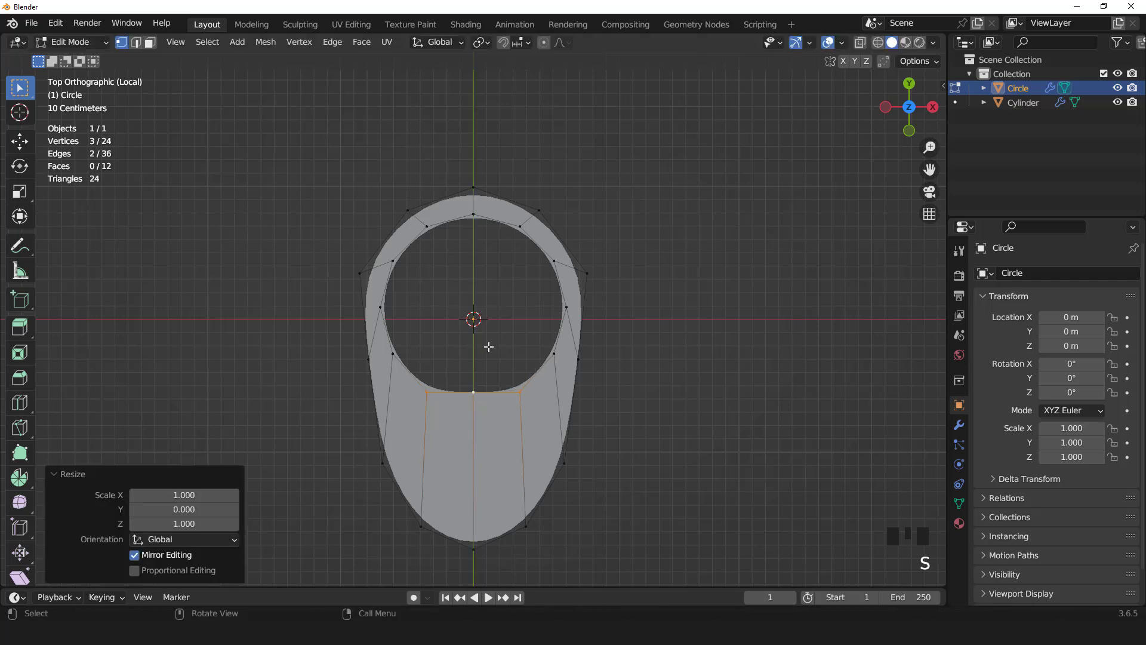
Step: Move the hole's flattened lower edge about 0.162 m along local Y toward the hole's centre
key("g")
key("y")
key("y")
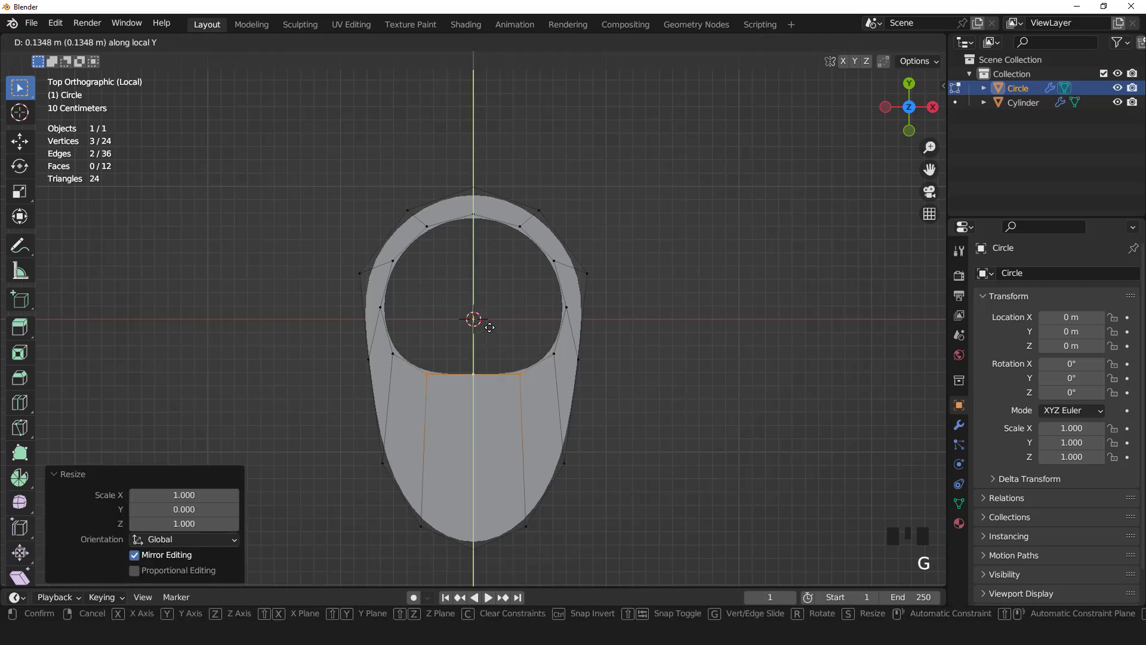
left_click(490, 325)
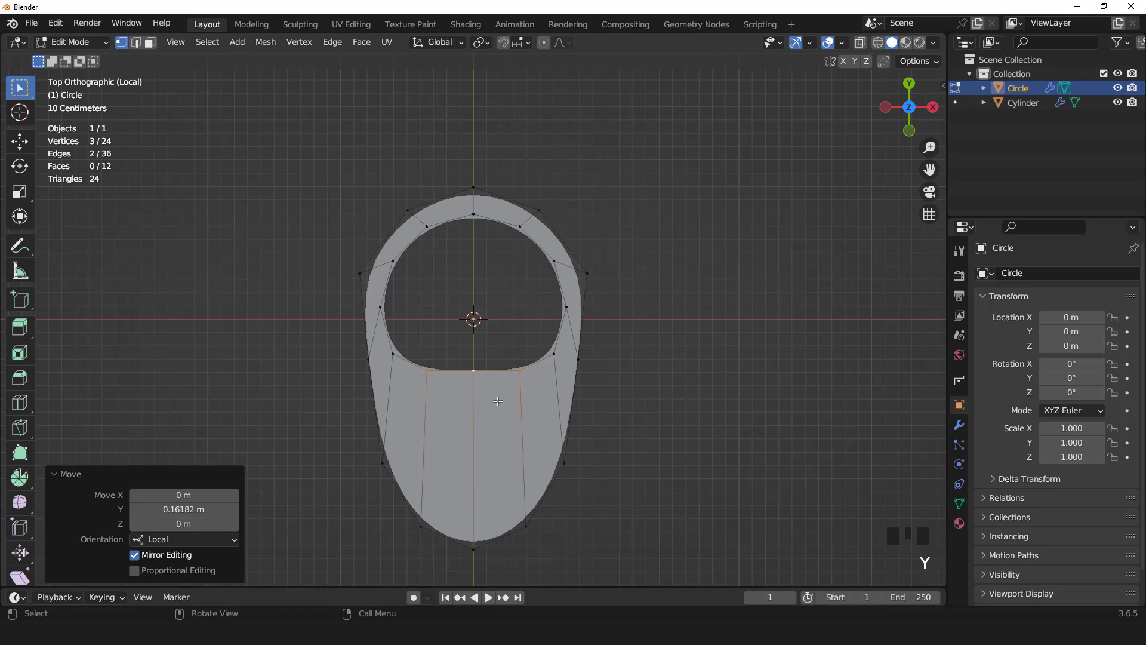
Step: Move the five lowest outline vertices of the pull tab about 0.14 m along negative Y to lengthen it
scroll(498, 402, "down", 2)
left_click_drag(377, 392, 581, 506)
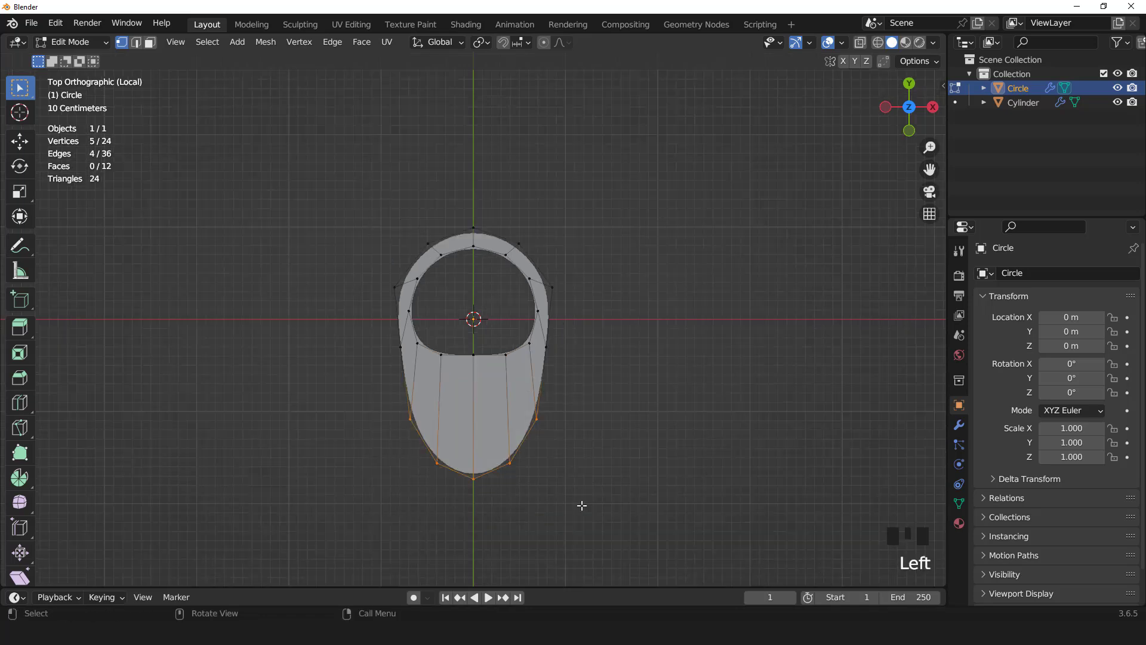
scroll(580, 503, "up", 1)
key("g")
key("y")
left_click(579, 519)
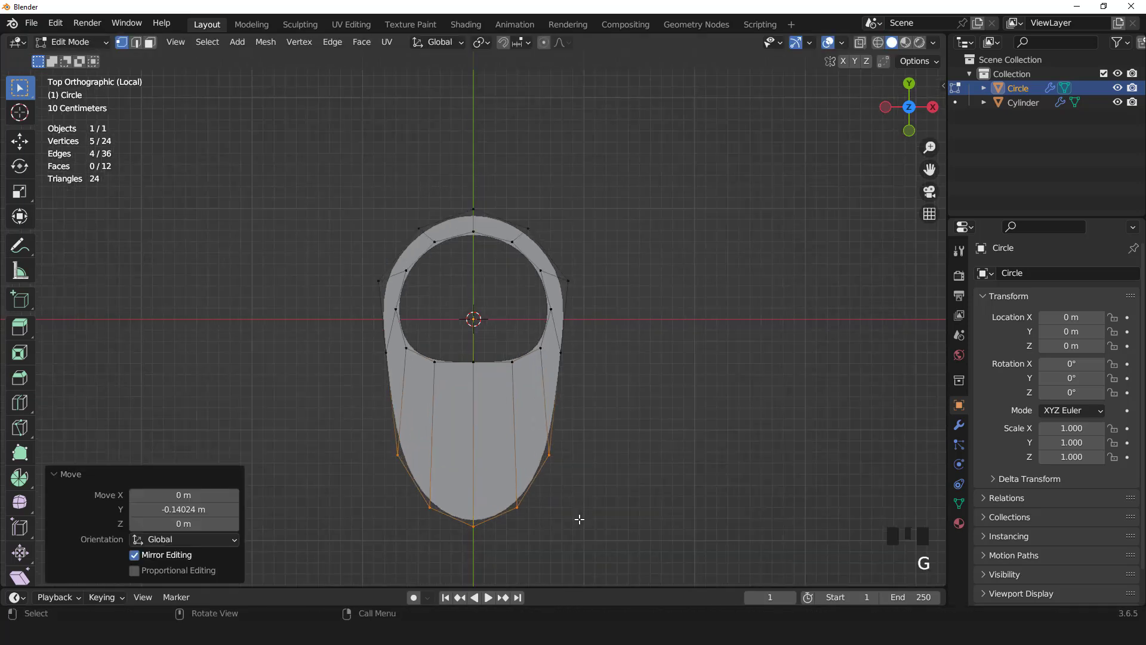
Step: Delete the vertices of the tab's left half, keeping the centre line, and return to Object Mode
scroll(545, 482, "up", 1)
scroll(544, 481, "down", 2)
middle_click_drag(537, 465, 530, 405, "shift")
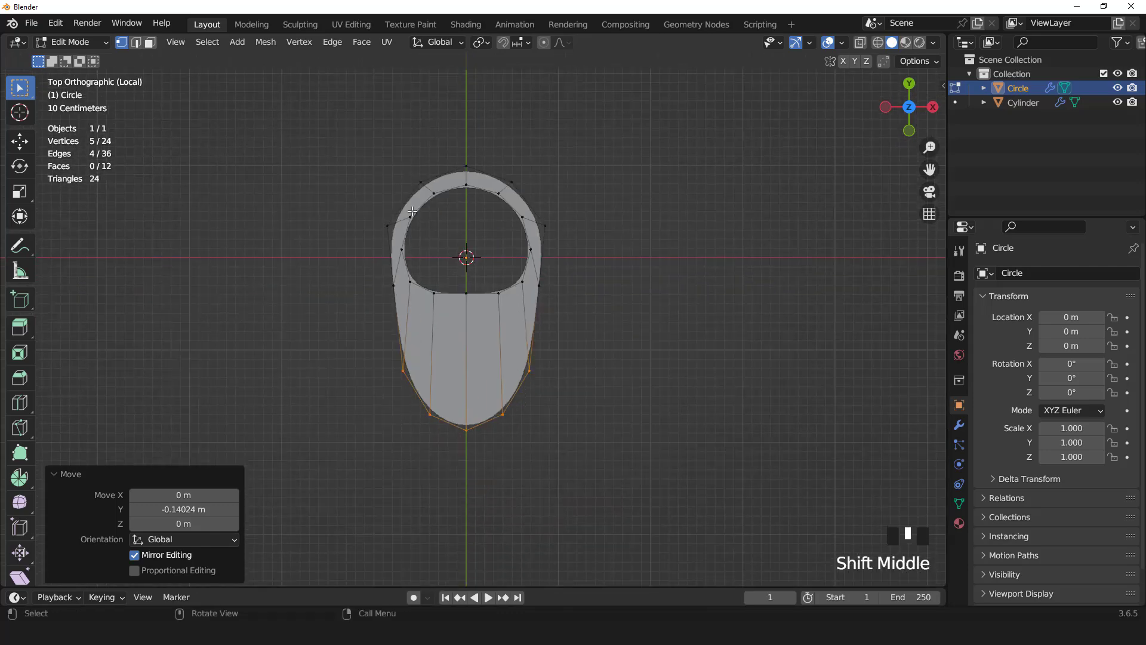
left_click_drag(370, 147, 452, 482)
key("x")
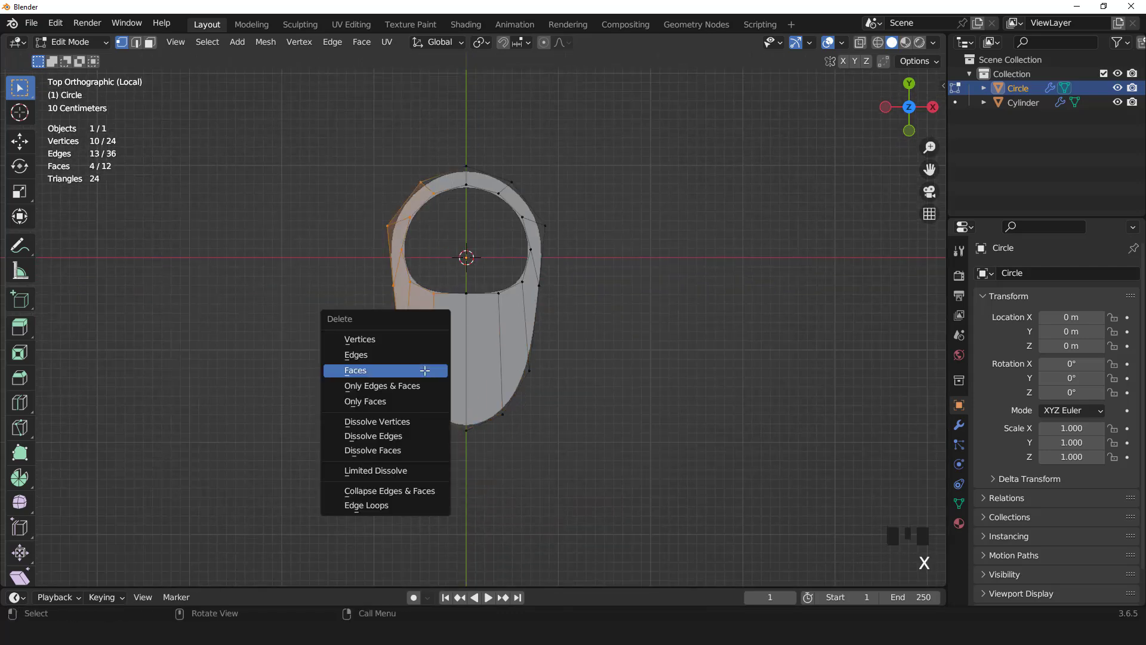
left_click(396, 335)
key("Tab")
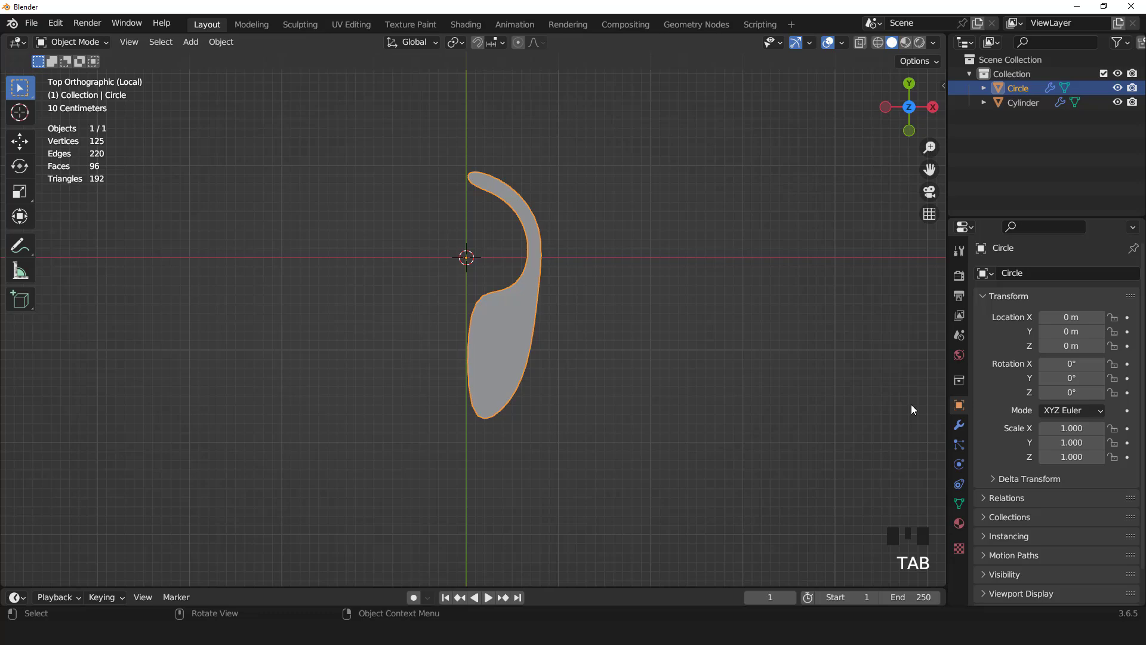
Step: Turn off the subdivision's viewport display and remove the Solidify modifier from the tab
left_click(958, 424)
left_click(1068, 296)
left_click_drag(1005, 273, 851, 515)
left_click_drag(1130, 410, 1130, 380)
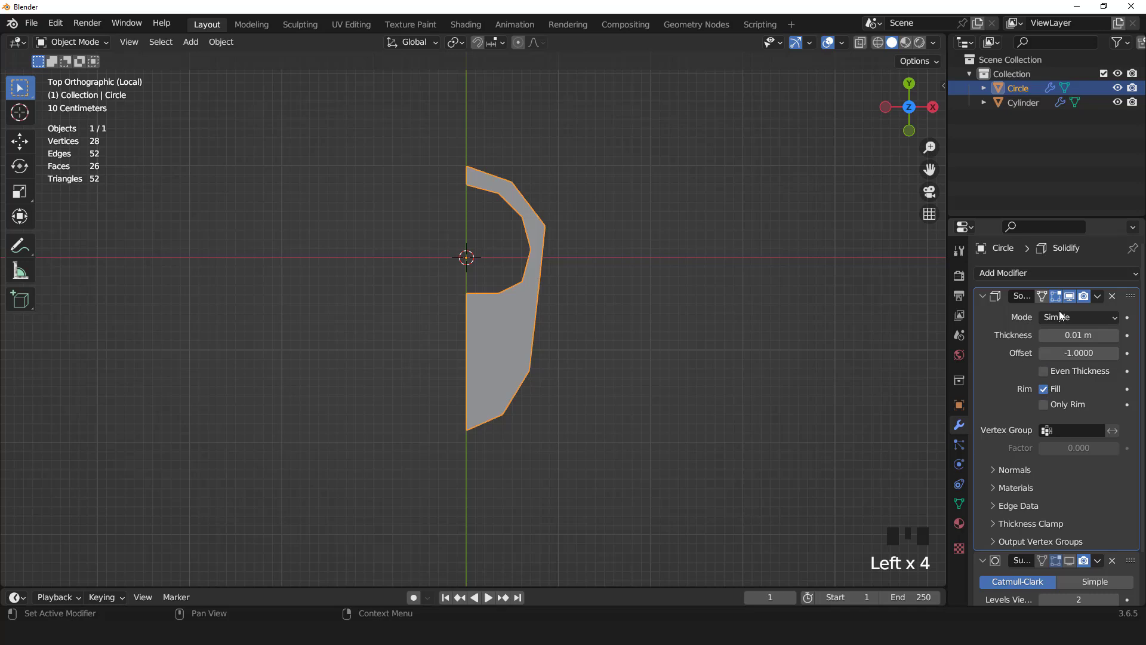
left_click(1111, 296)
Step: Add a Mirror modifier on the X axis, place it above the Subdivision modifier and enable Clipping
left_click(1019, 272)
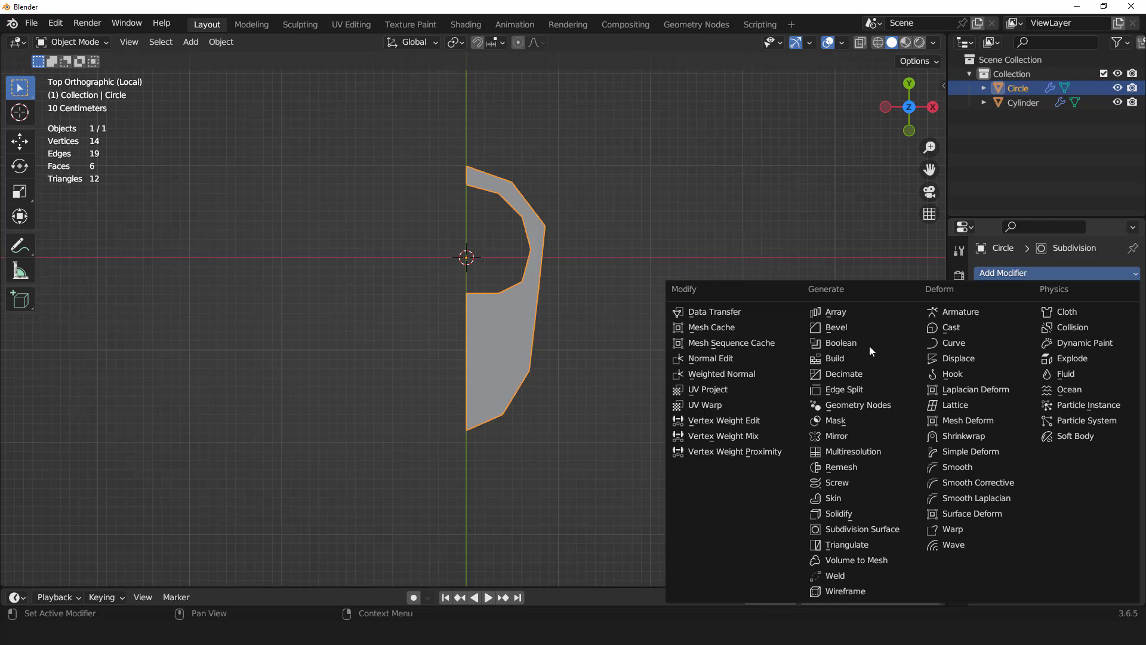
left_click(839, 436)
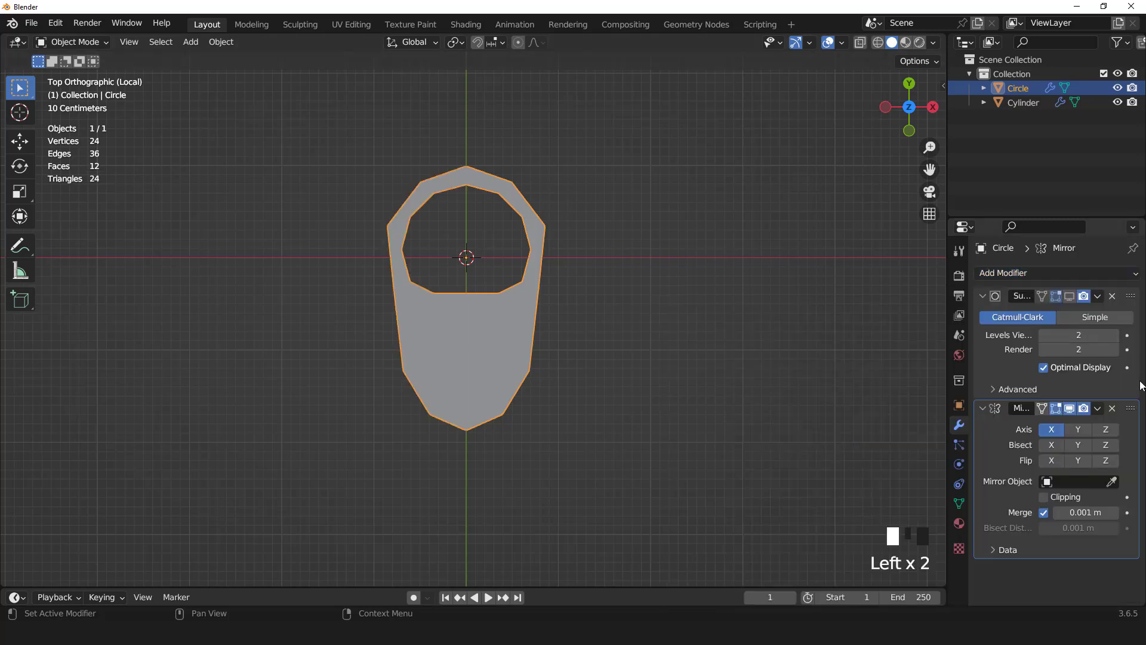
left_click_drag(1130, 409, 1090, 321)
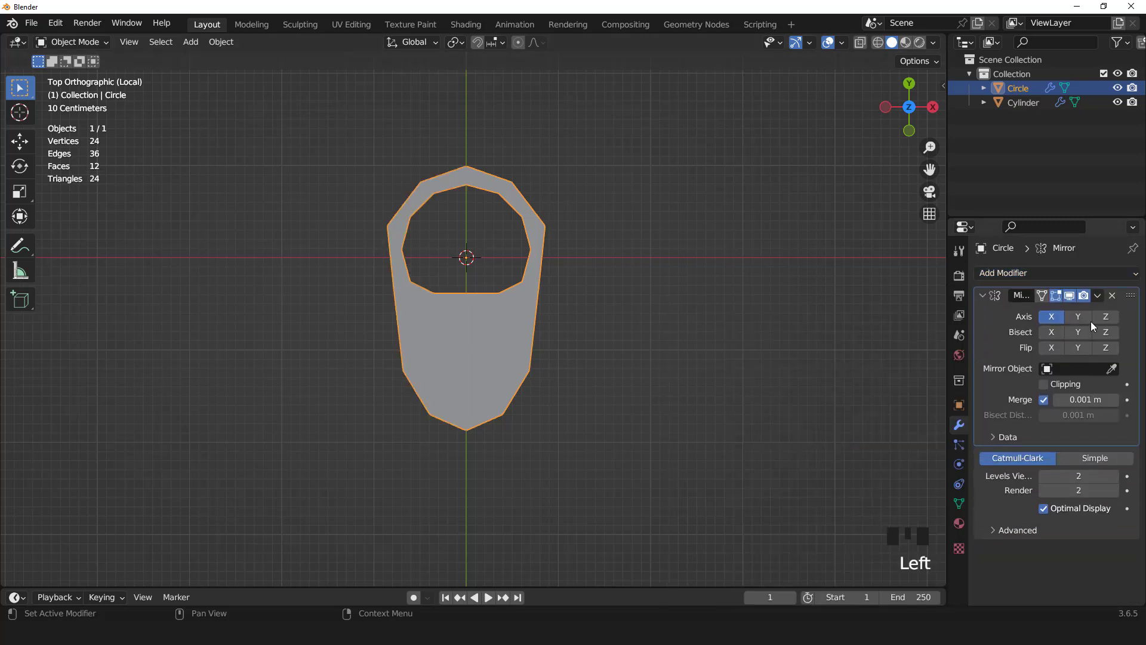
left_click(1045, 385)
Step: Knife-cut a bent line below the hole from the centre line across to the first vertical edge
key("Tab")
scroll(572, 317, "up", 2)
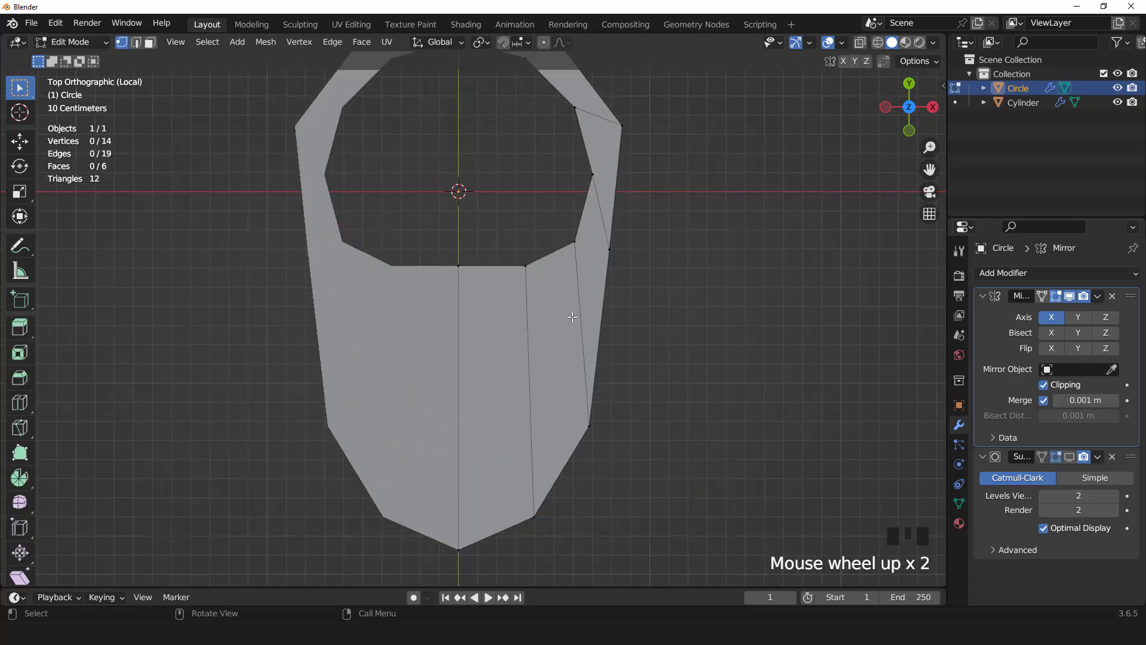
scroll(572, 317, "down", 1)
scroll(506, 367, "up", 1)
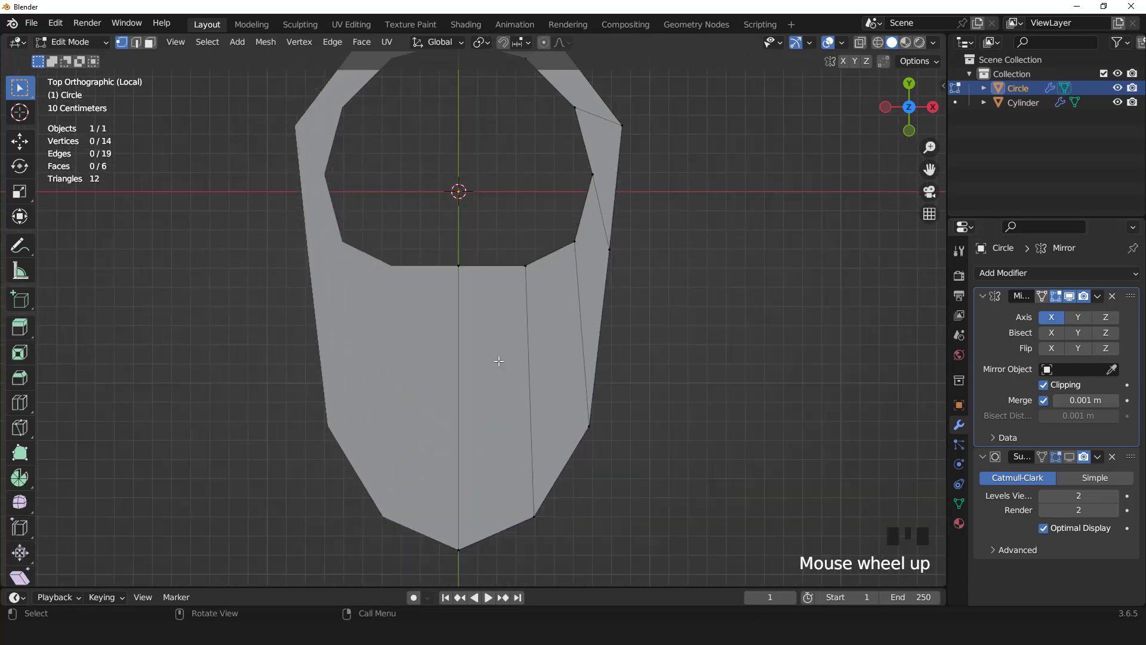
key("k")
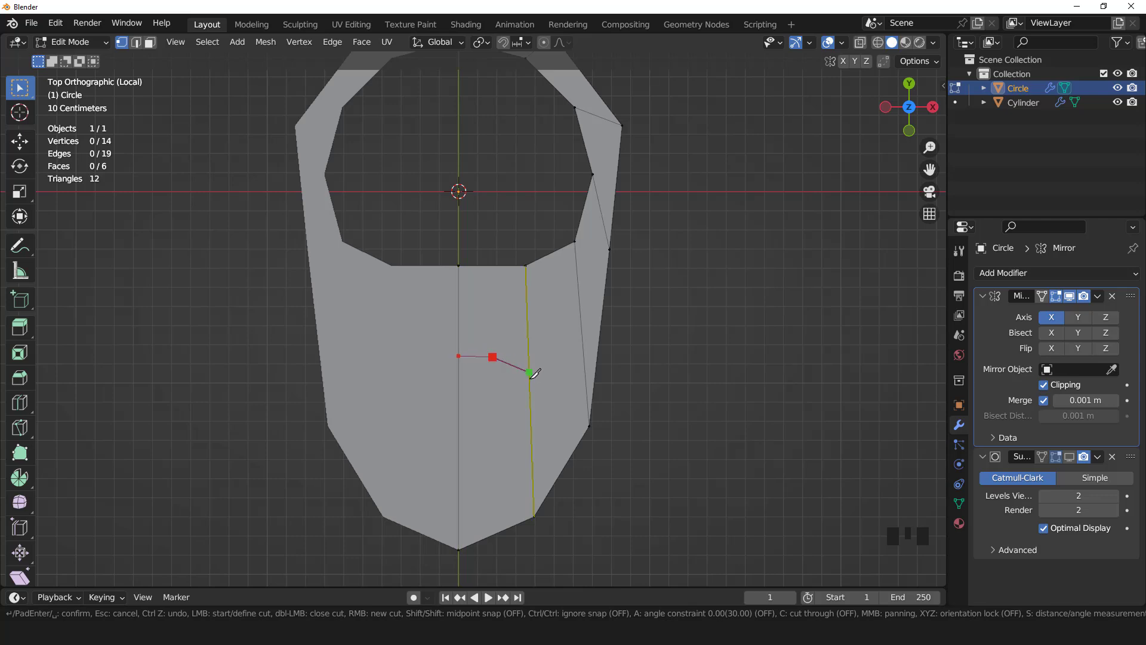
key("Return")
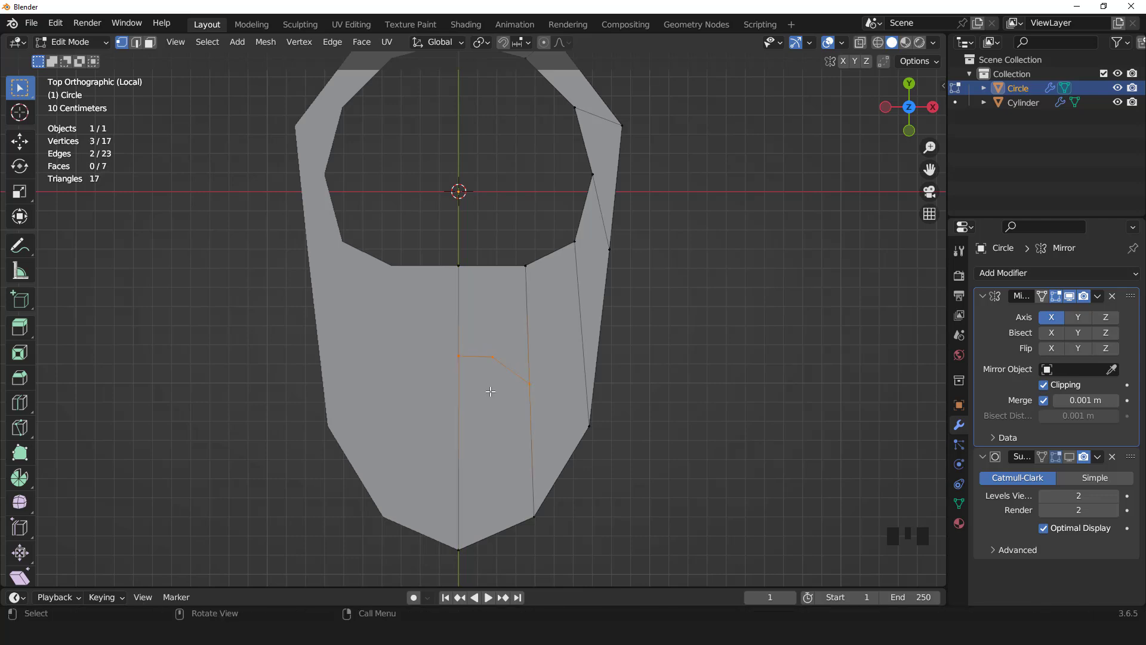
Step: Knife-cut a second line from the centre line, down and across to the vertical edge, enclosing a hook-shaped face
key("k")
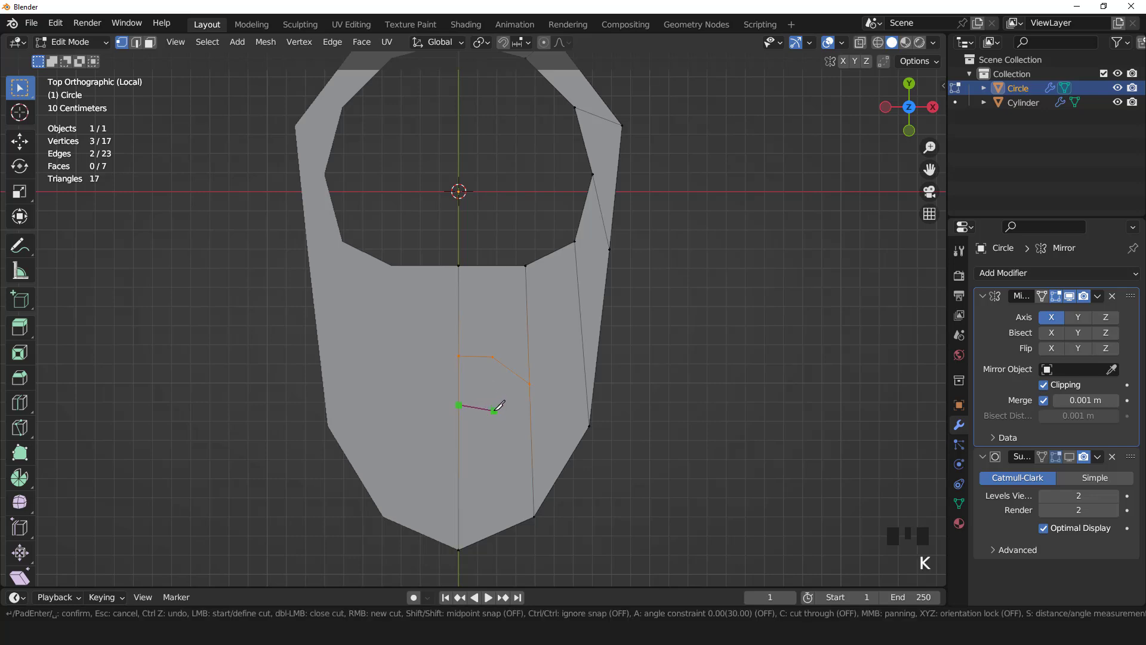
left_click(495, 463)
key("a")
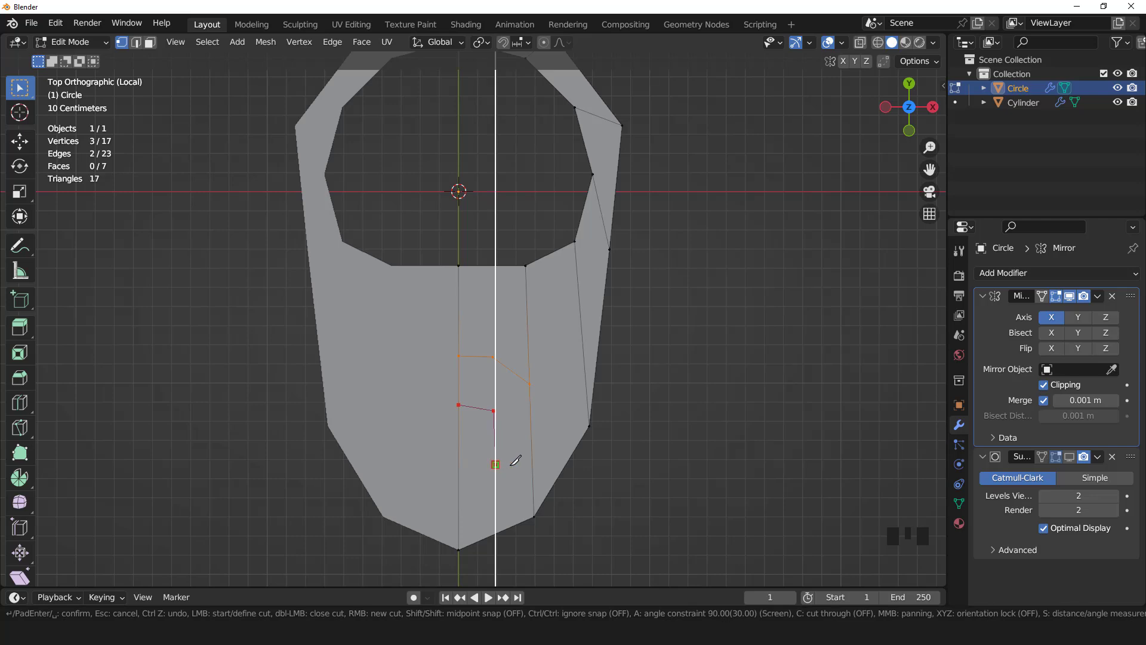
left_click(532, 462)
key("Return")
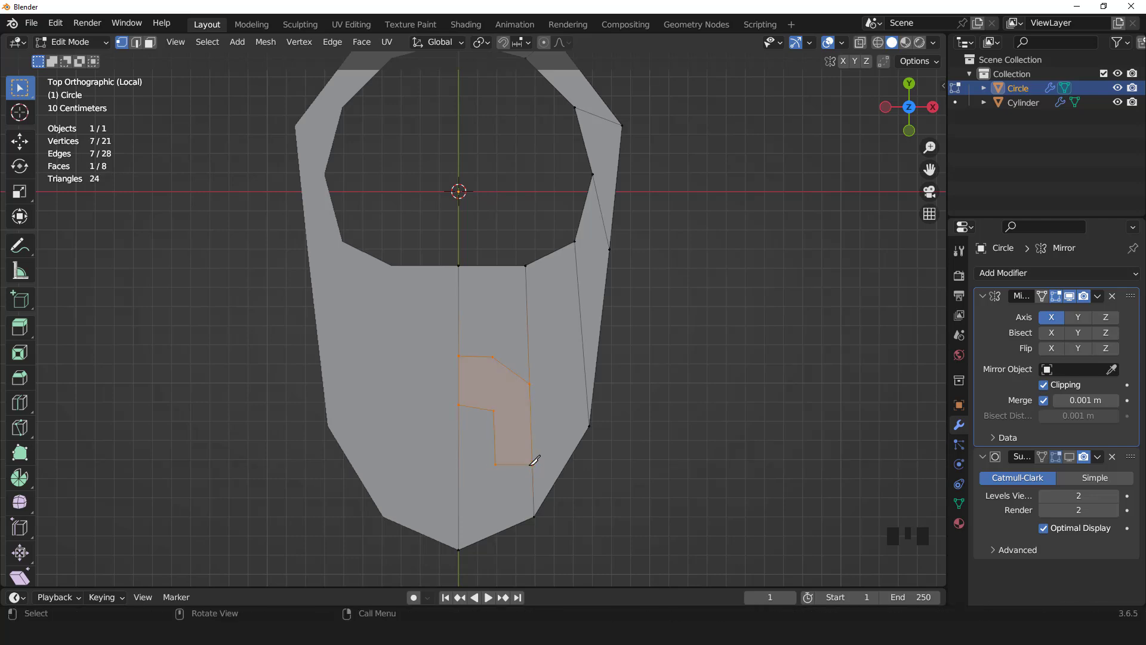
Step: Knife-cut from the hook shape's lower inner corner down to the tab's bottom outline edge
key("k")
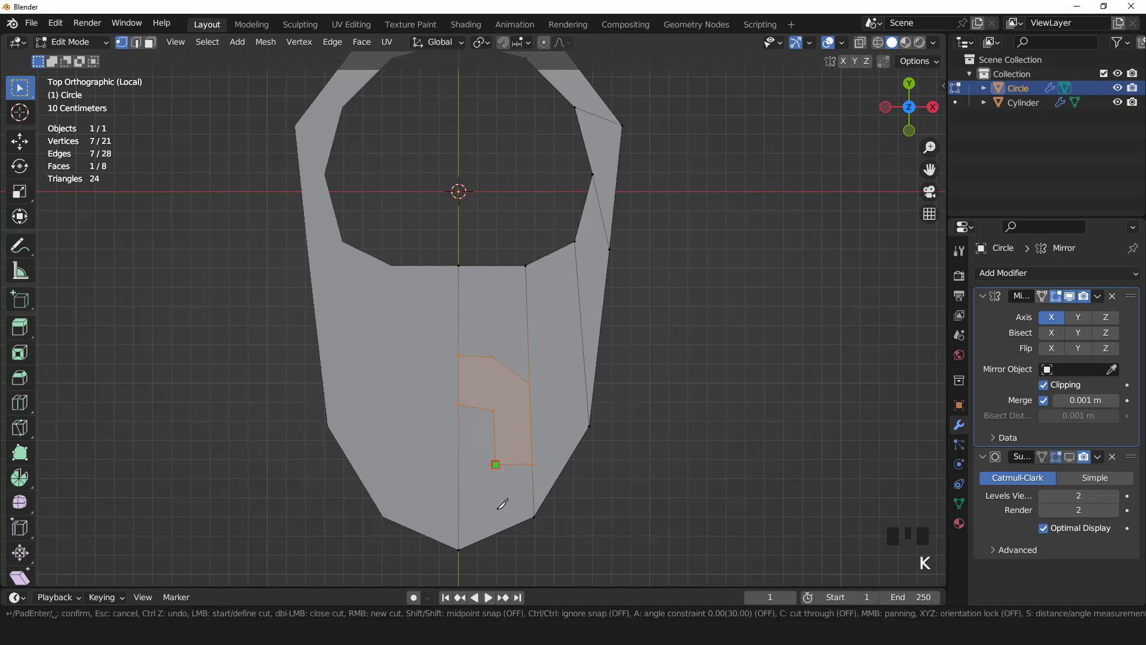
left_click(495, 464)
left_click(497, 531)
key("Return")
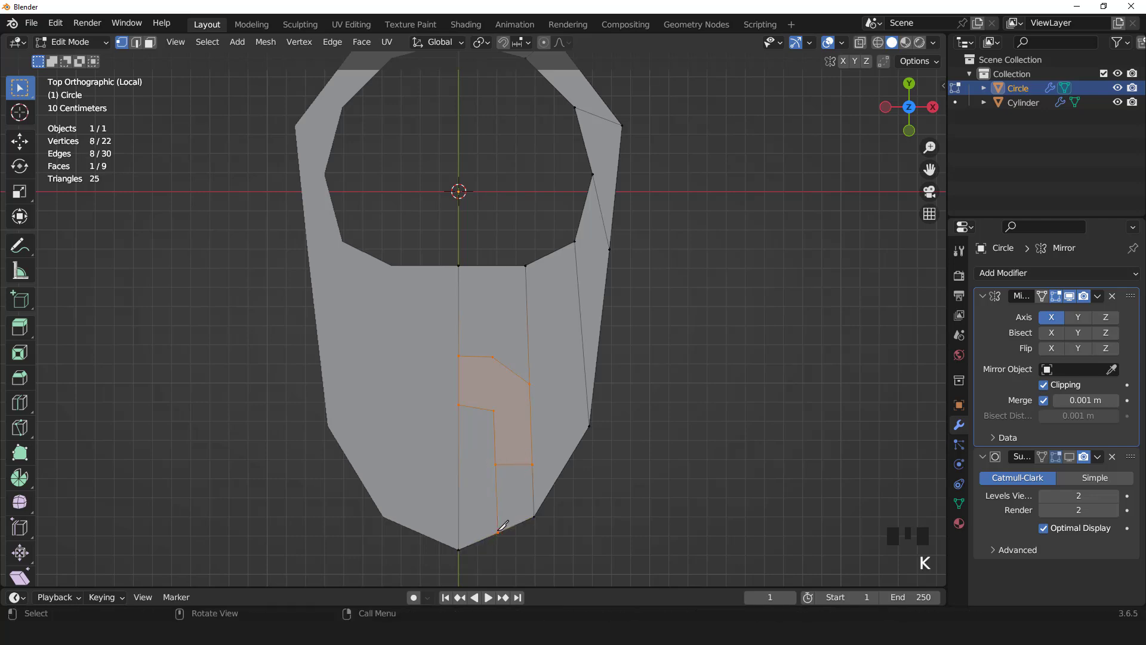
Step: Connect the hook's outer bend to the nearby outline vertex, and knife-cut from its upper corner to the midpoint of the hole's lower edge
left_click(542, 380)
left_click(604, 425, "shift")
key("j")
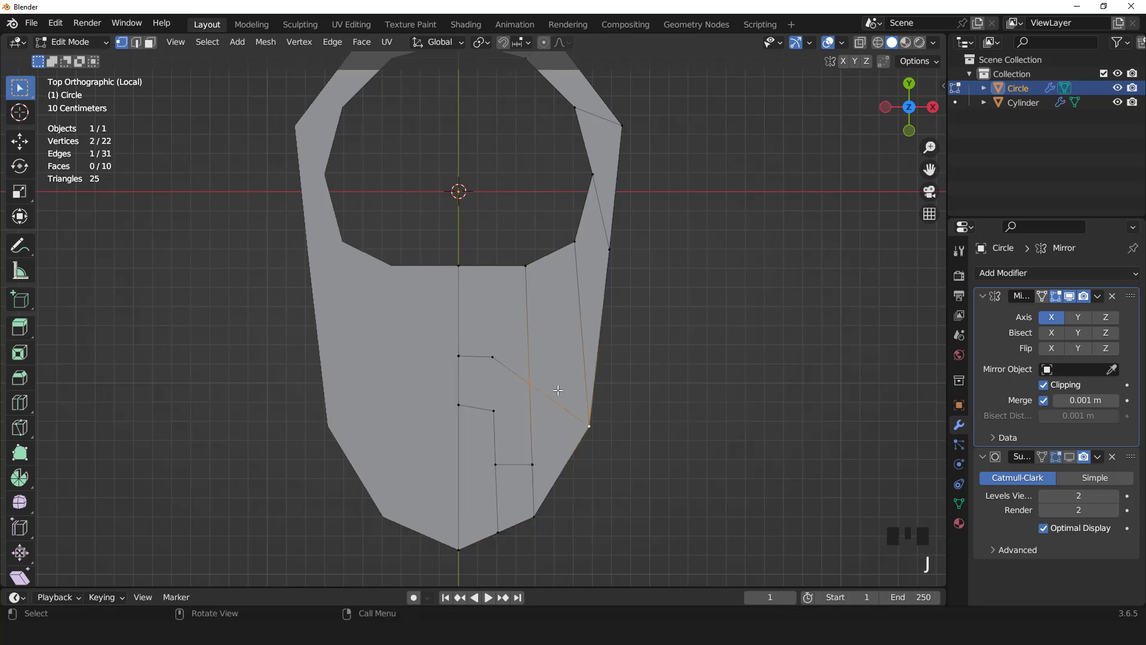
key("k")
left_click(493, 357)
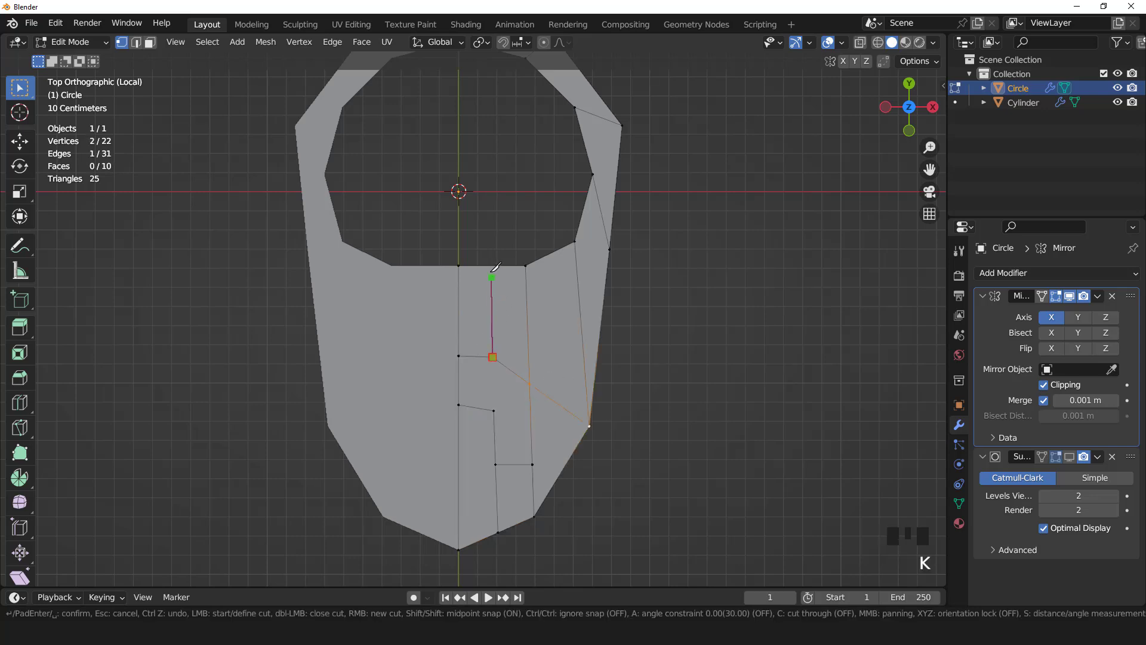
left_click(493, 265)
key("Return")
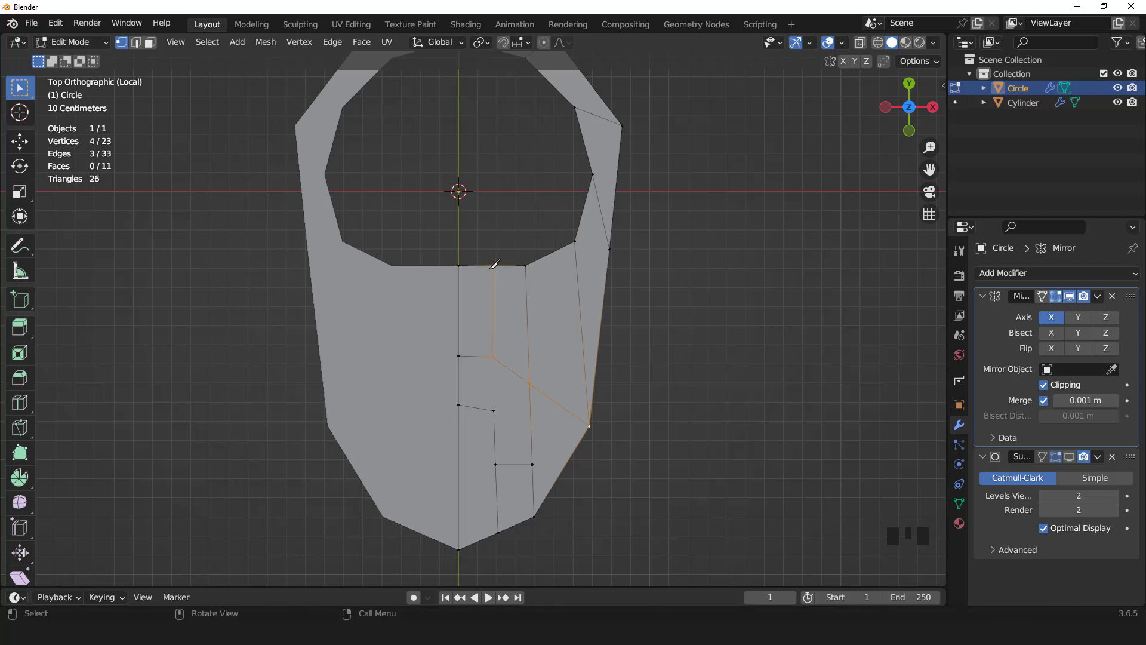
Step: Delete the hook-shaped face to open a U-shaped cutout in the tab, and return to Object Mode
key("3")
left_click(491, 379)
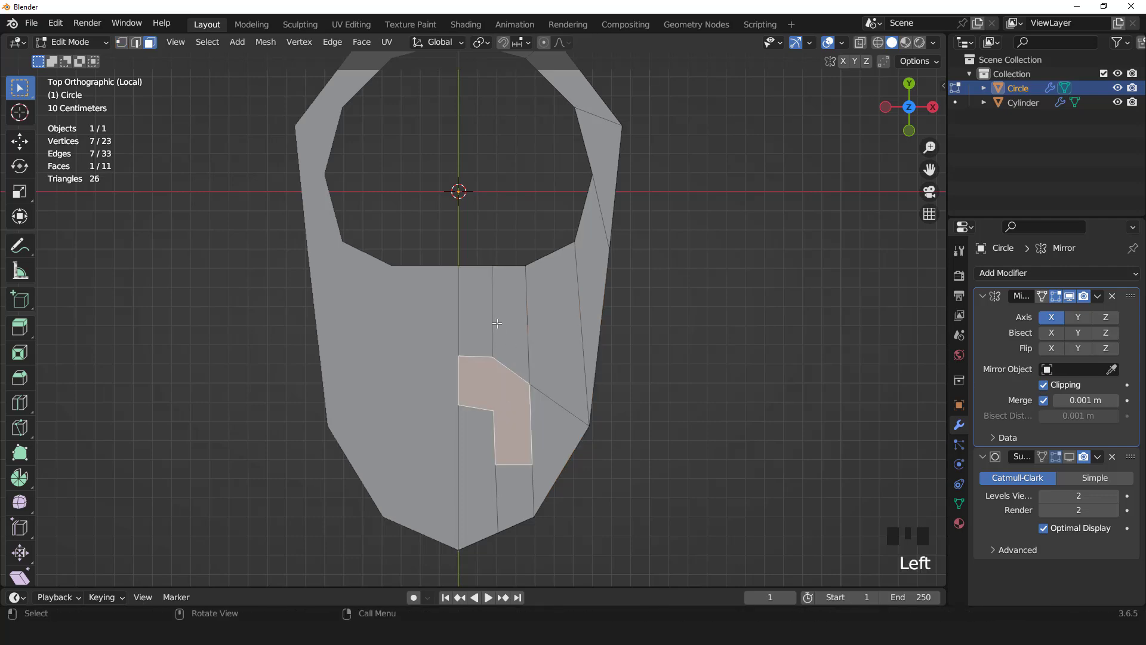
key("x")
left_click(452, 347)
key("Tab")
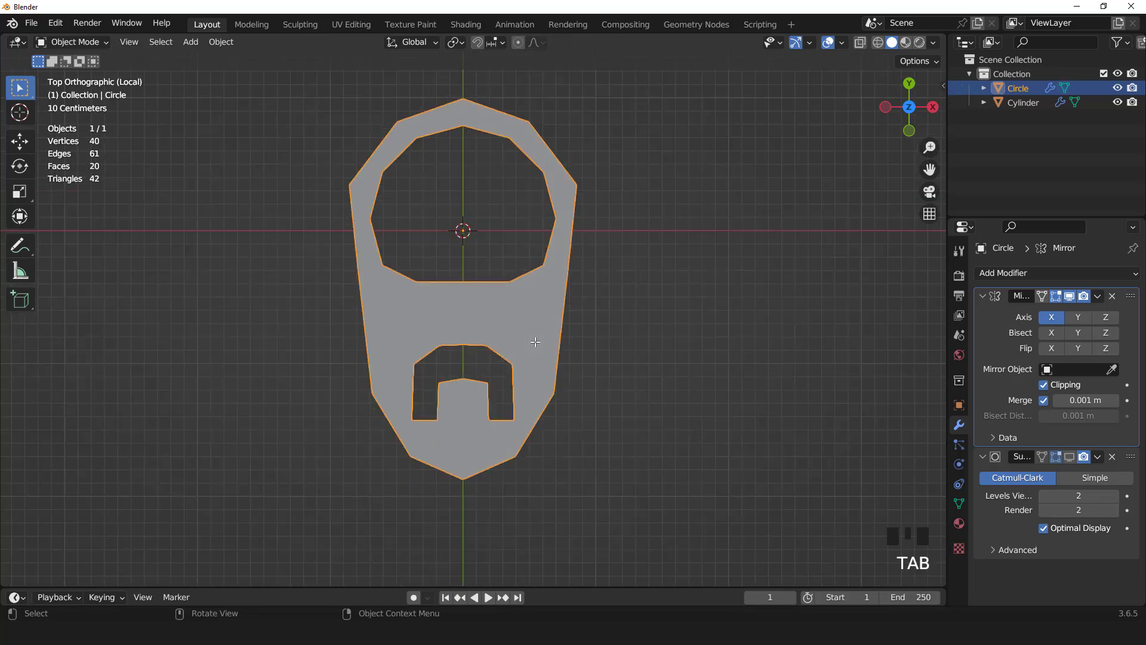
Step: Turn the Subdivision modifier's viewport display back on for the tab
left_click(1069, 456)
scroll(688, 382, "up", 2)
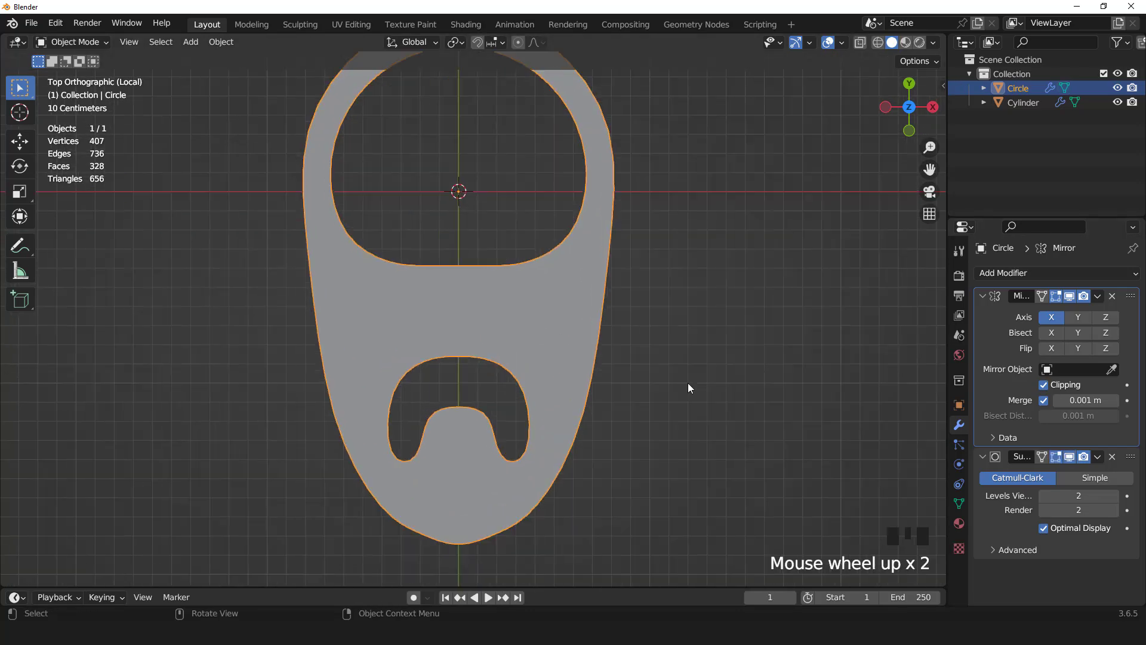
scroll(688, 382, "down", 2)
Step: Move the tab's bottom centre vertex about 0.05 m up along Y to flatten the tip, and check the smoothed outline
key("Tab")
scroll(601, 439, "up", 2)
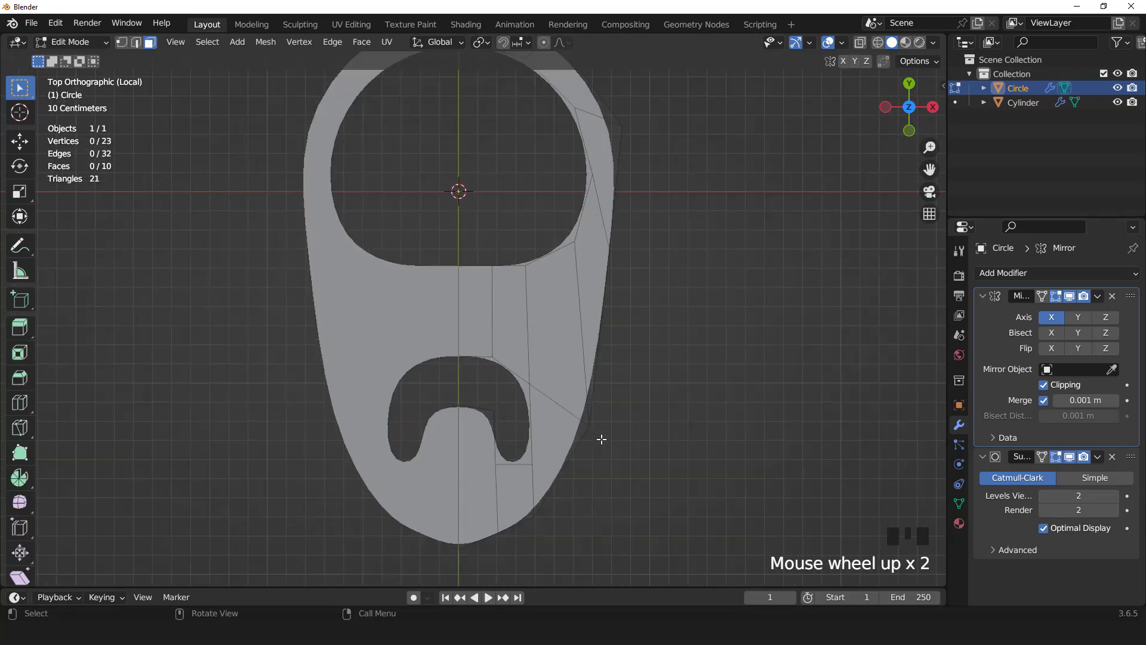
key("1")
left_click(487, 524)
left_click_drag(449, 528, 489, 543)
key("g")
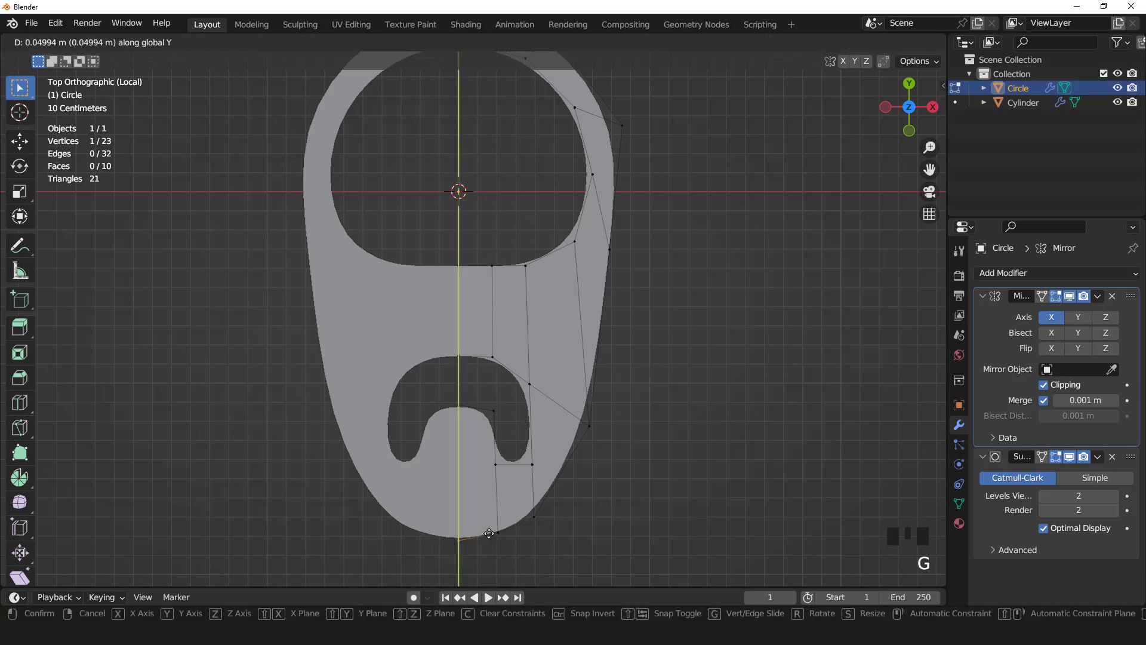
left_click(498, 463)
key("Tab")
scroll(502, 438, "down", 2)
scroll(502, 441, "up", 4)
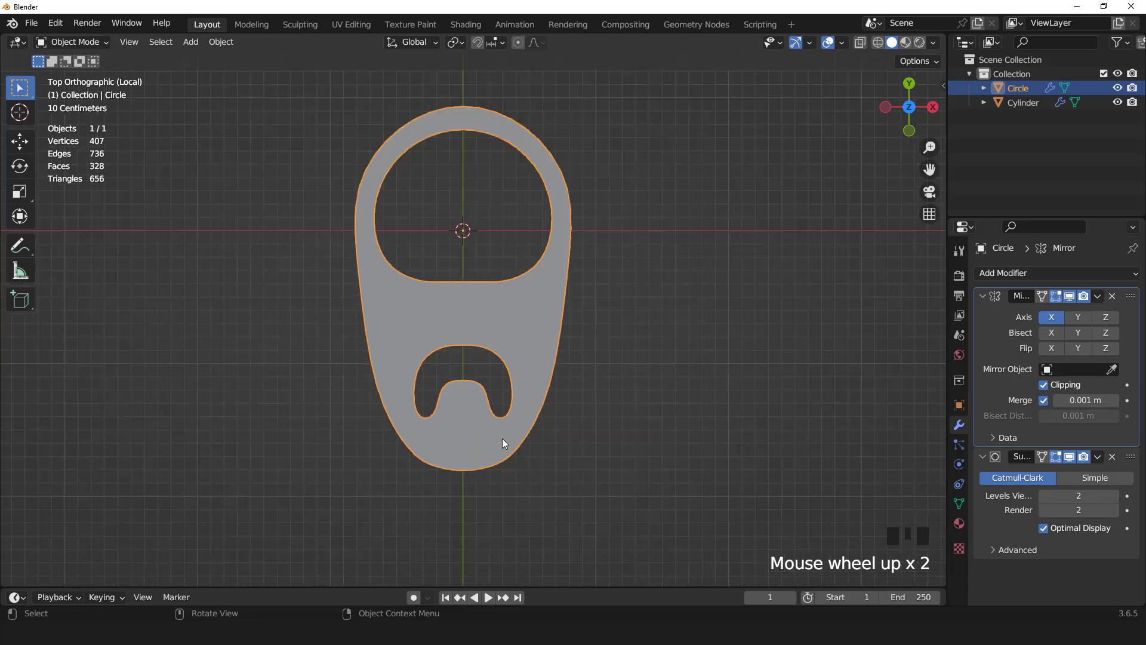
Step: Slide the outline vertex beside the cutout upward by a factor of 0.231 and move it about 0.019 m outward along X
key("Tab")
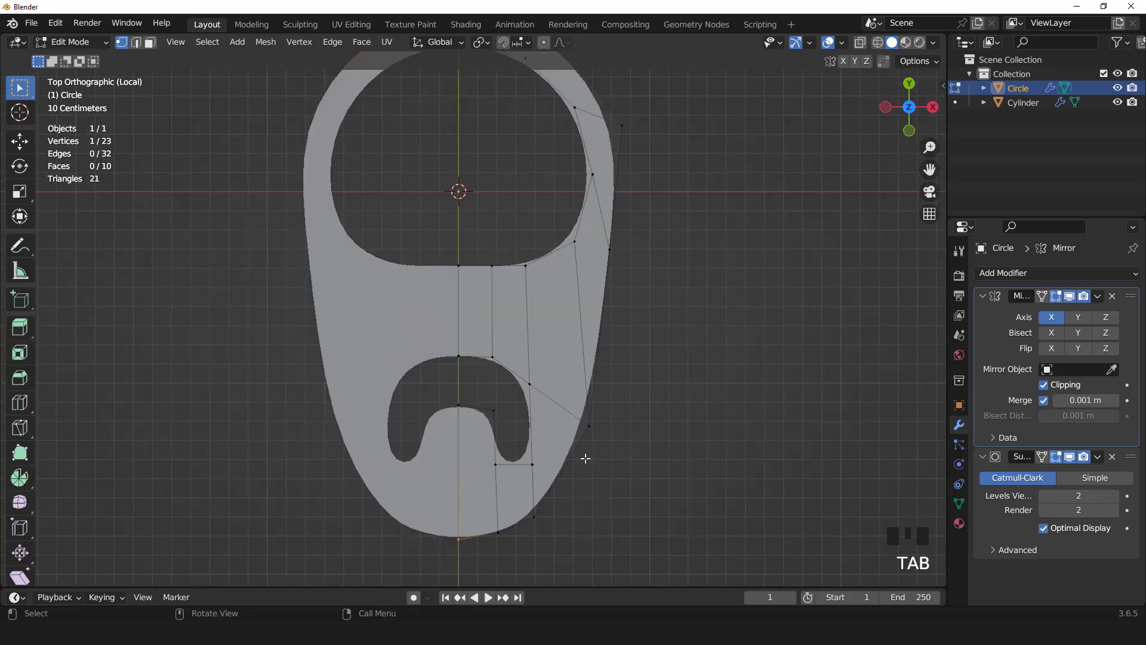
left_click(338, 363, "shift")
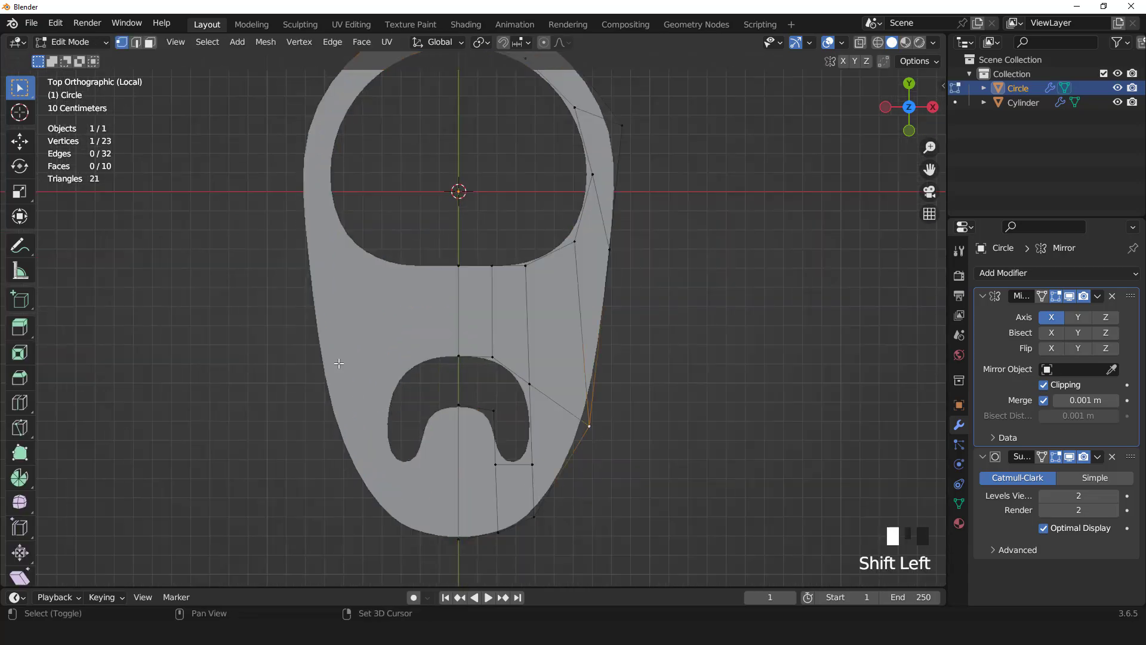
key("g")
key("g")
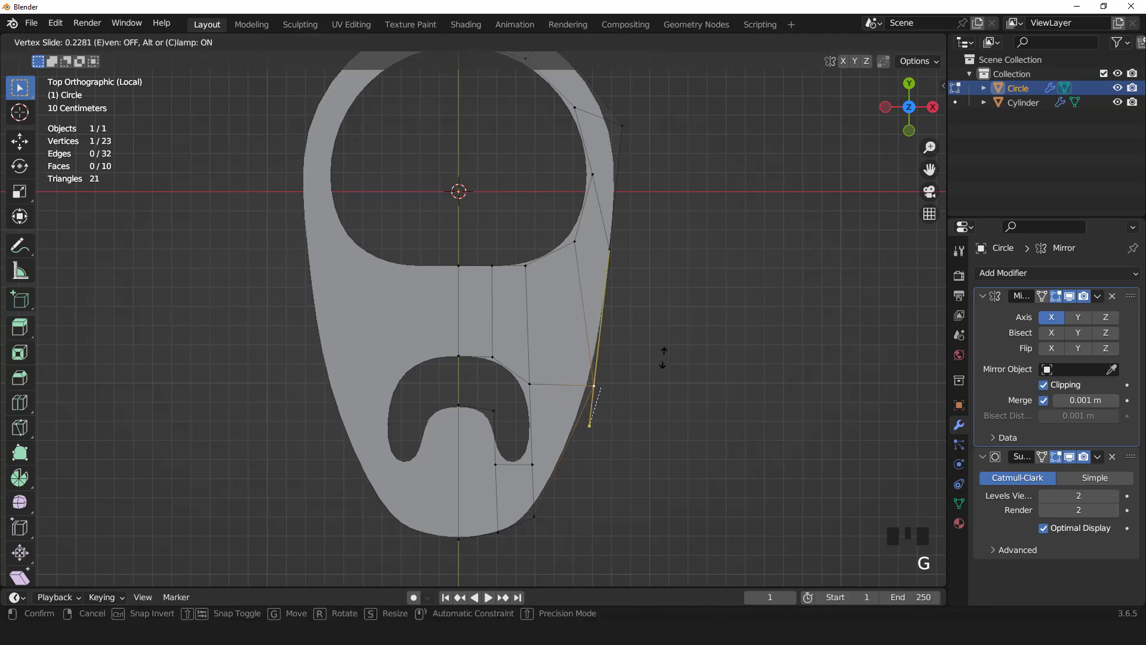
left_click(663, 358)
key("g")
key("x")
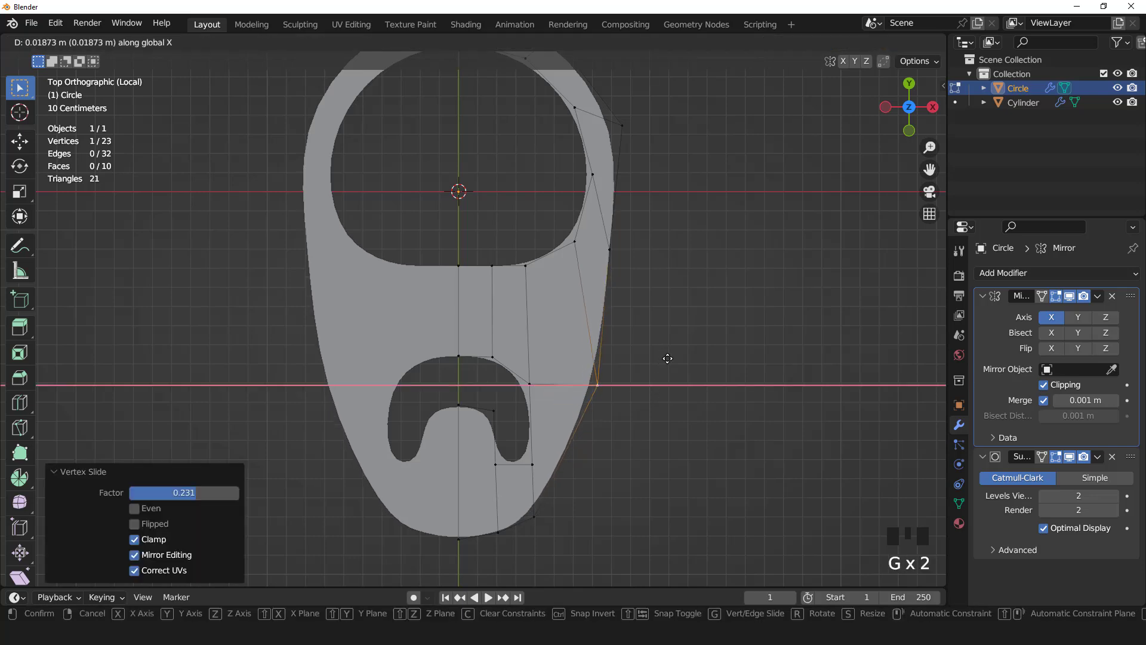
left_click(668, 358)
Step: Slide the next lower outline vertex upward by a factor of 0.252 and move it about 0.11 m outward to round the corner
left_click(550, 501)
key("g")
key("g")
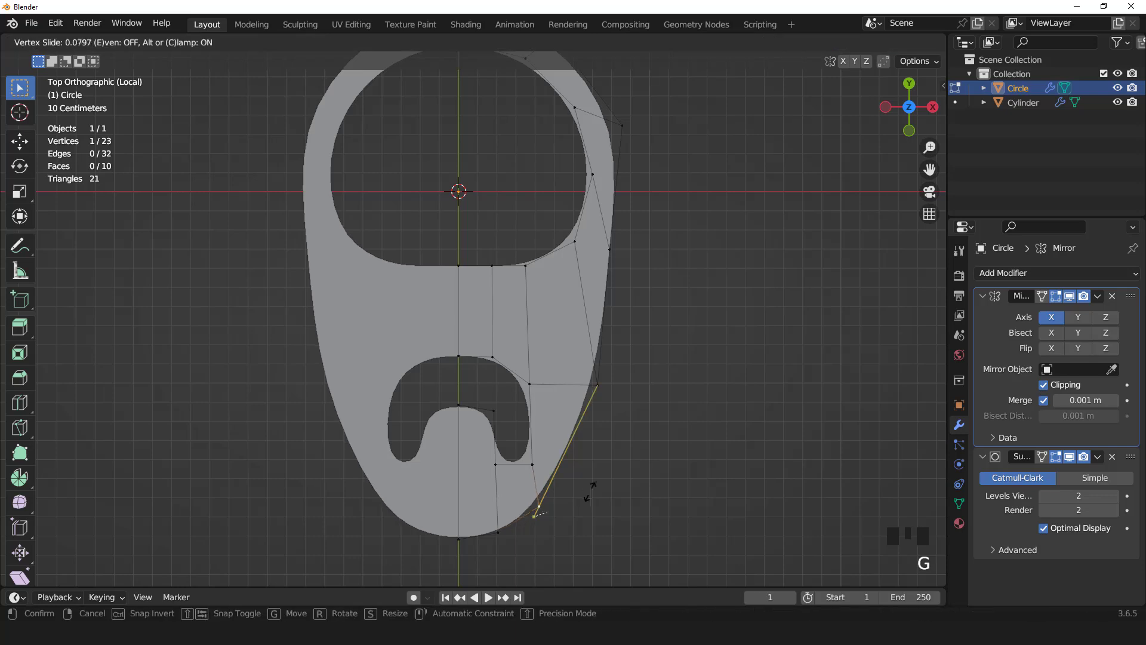
left_click(617, 477)
key("g")
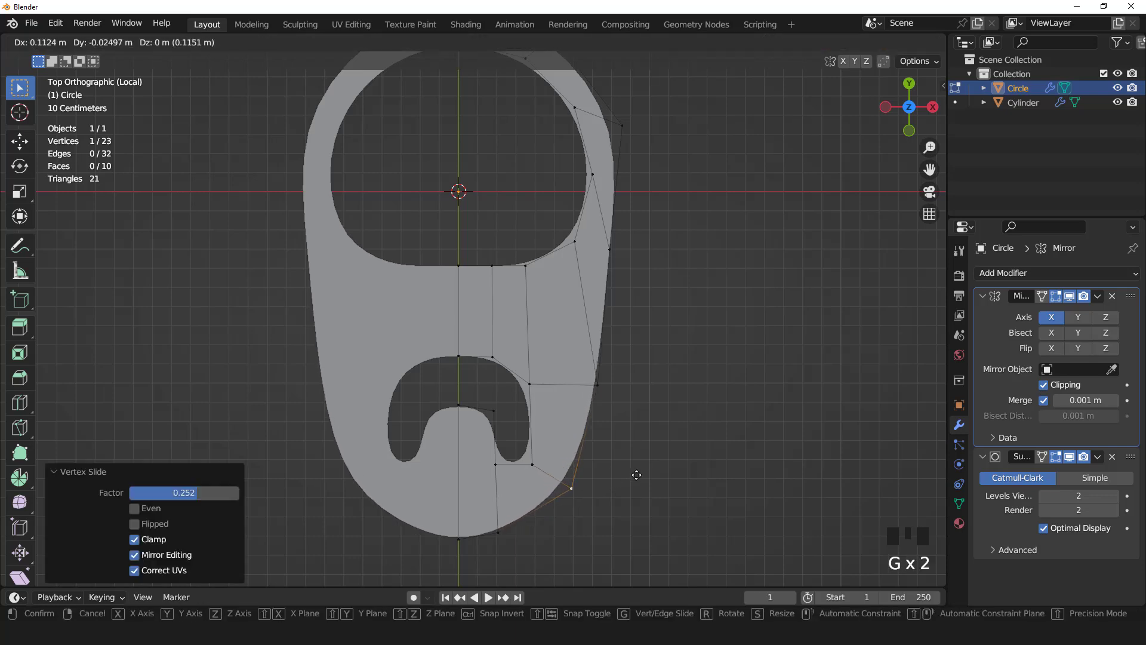
left_click(585, 495)
Step: Move the outline vertex beside the bottom centre about 0.075 m along X and -0.016 m along Y
left_click(509, 529)
key("g")
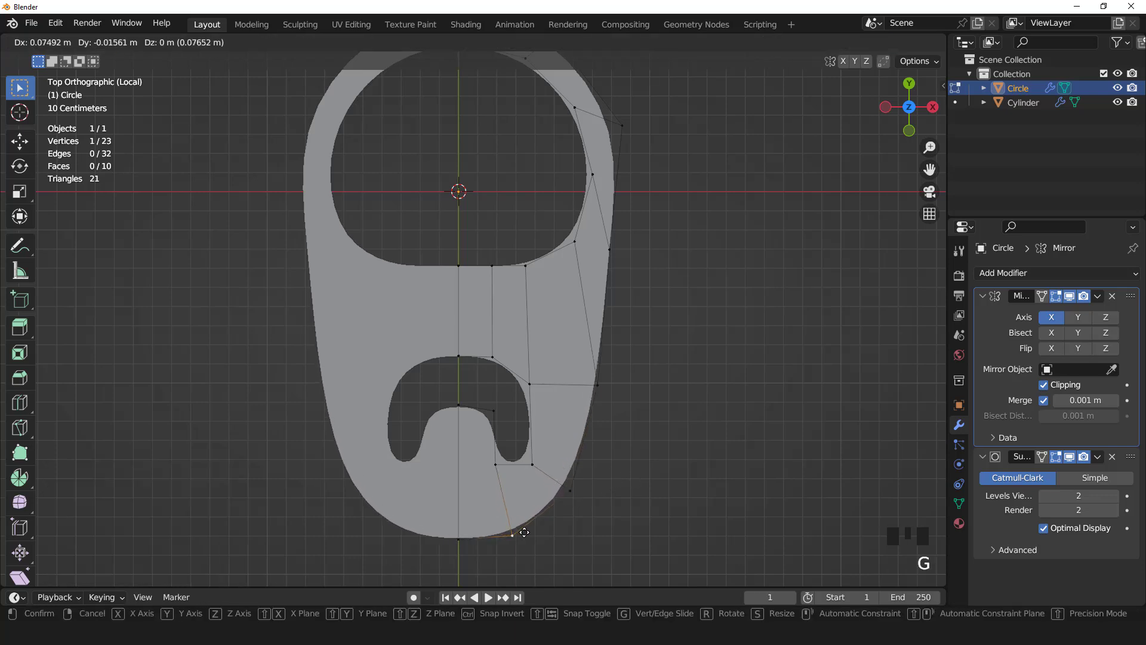
left_click(524, 532)
scroll(548, 442, "down", 2)
scroll(498, 415, "up", 2)
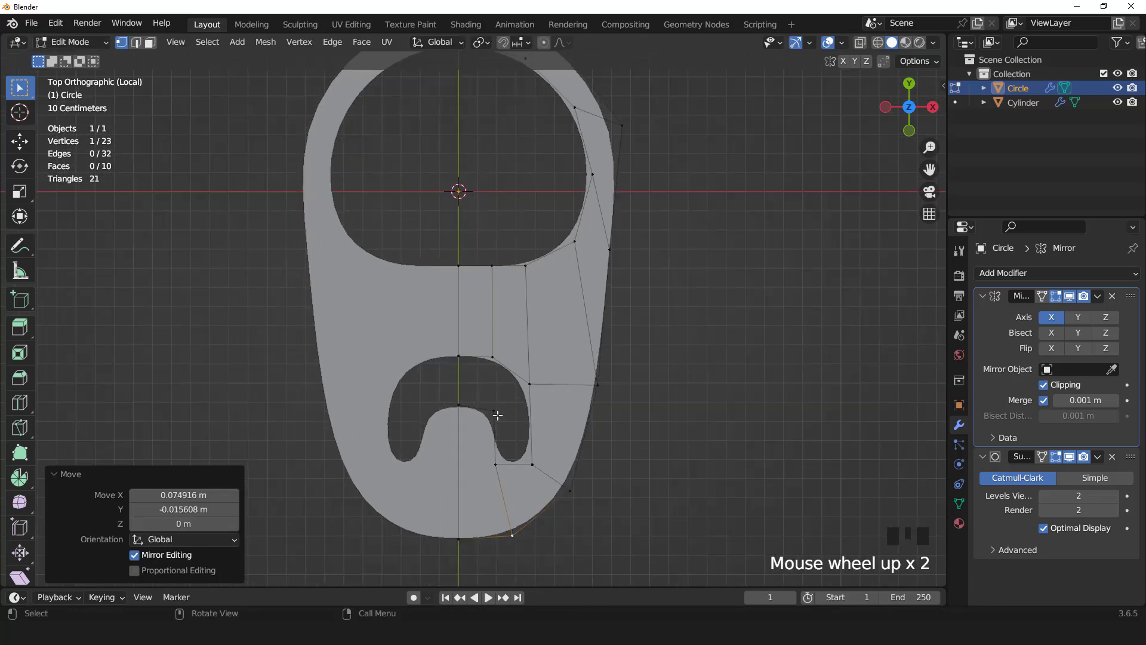
Step: Knife-cut an edge from the cutout's inner lower vertex horizontally across to the tab's centre line
left_click(498, 465)
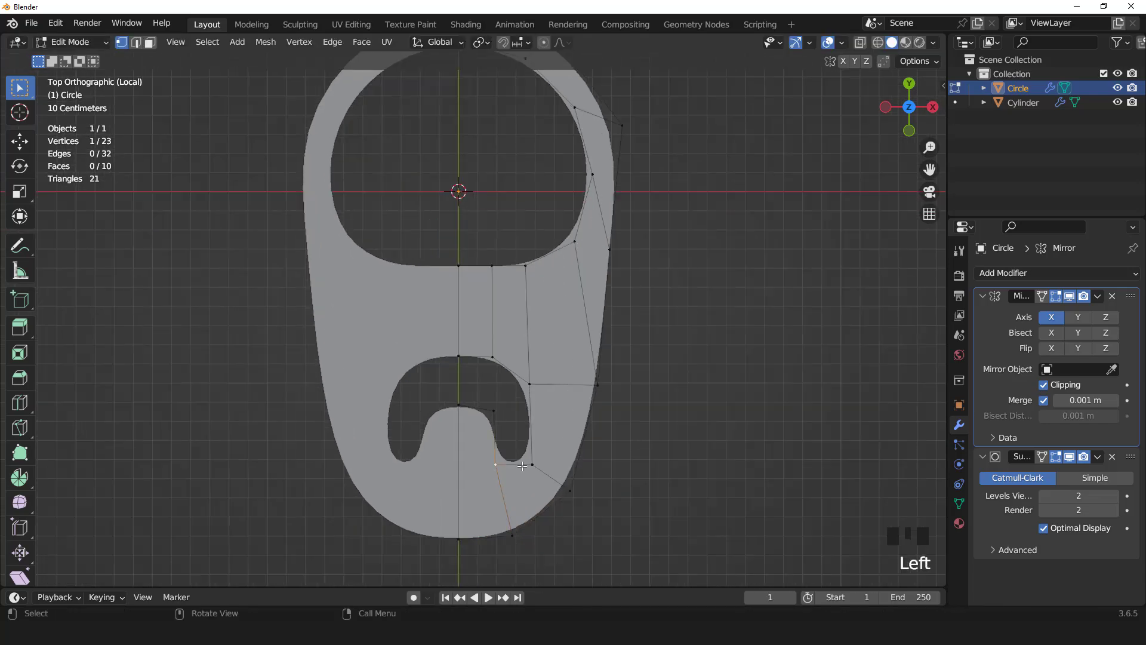
key("k")
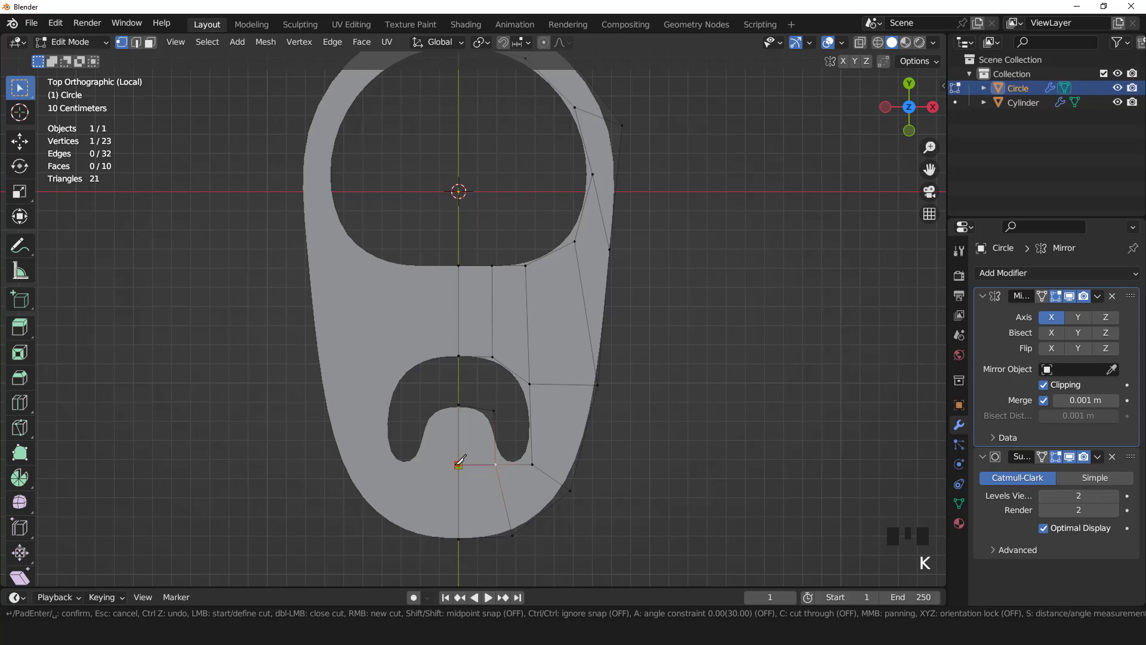
left_click(458, 464)
key("Return")
scroll(507, 428, "up", 1)
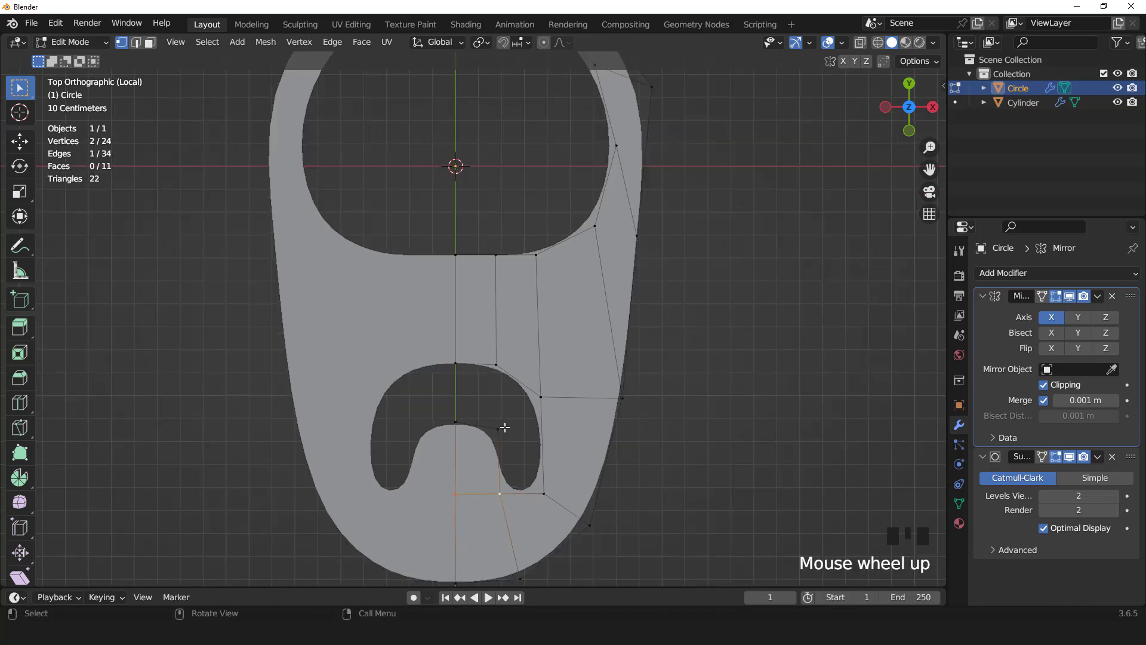
Step: Move the cutout's outer lower vertex about 0.042 m outward along X to widen the slot's end
left_click(551, 487)
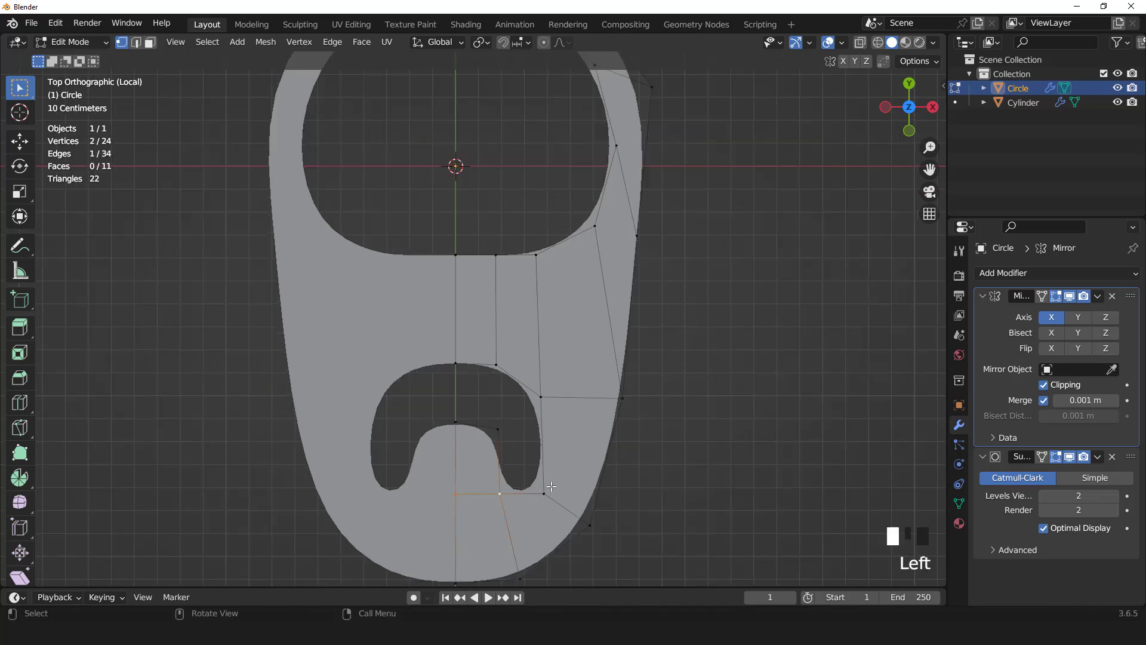
key("g")
key("x")
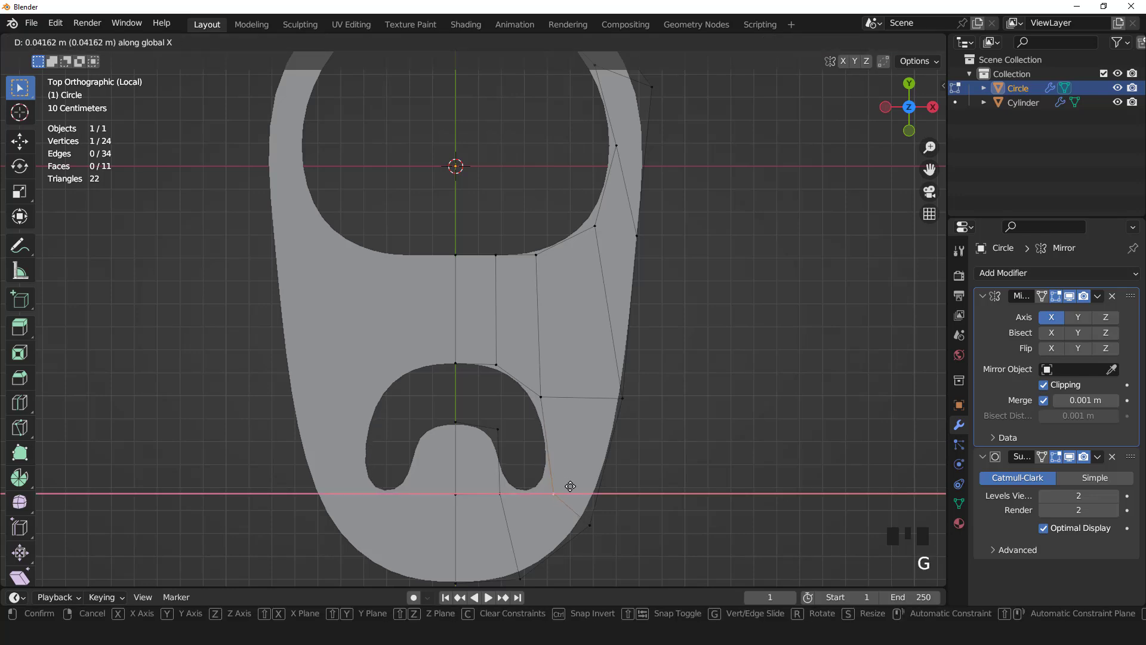
left_click(567, 482)
Step: Add a single loop cut with factor 0 across the tongue inside the U-shaped cutout
key("ctrl+r")
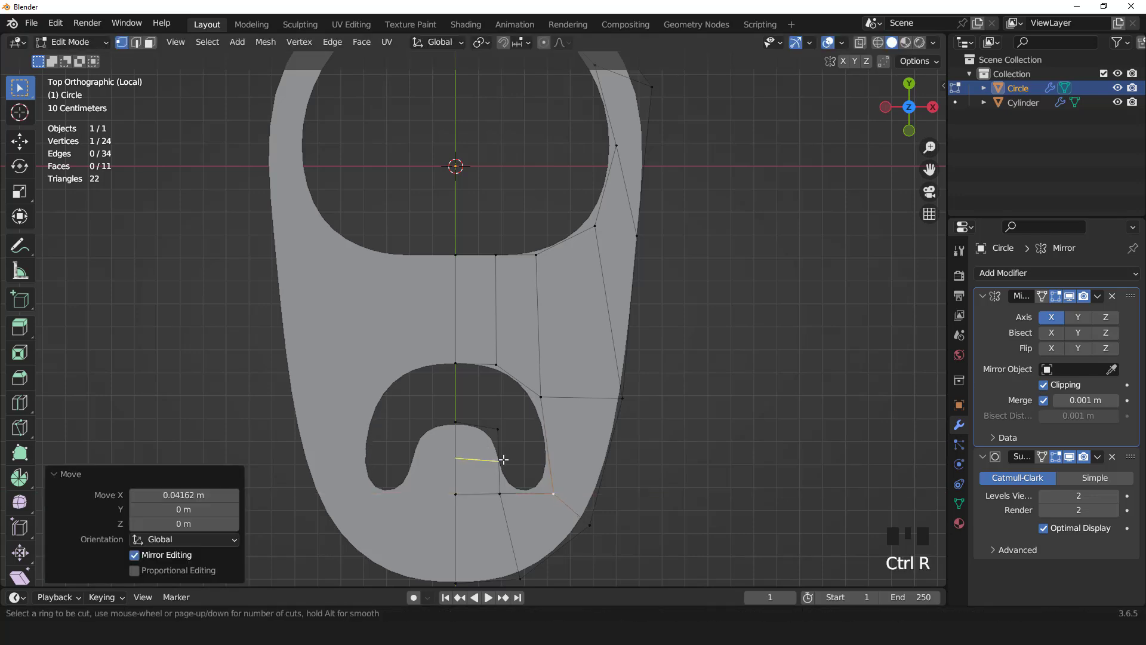
left_click(503, 459)
scroll(503, 459, "up", 2)
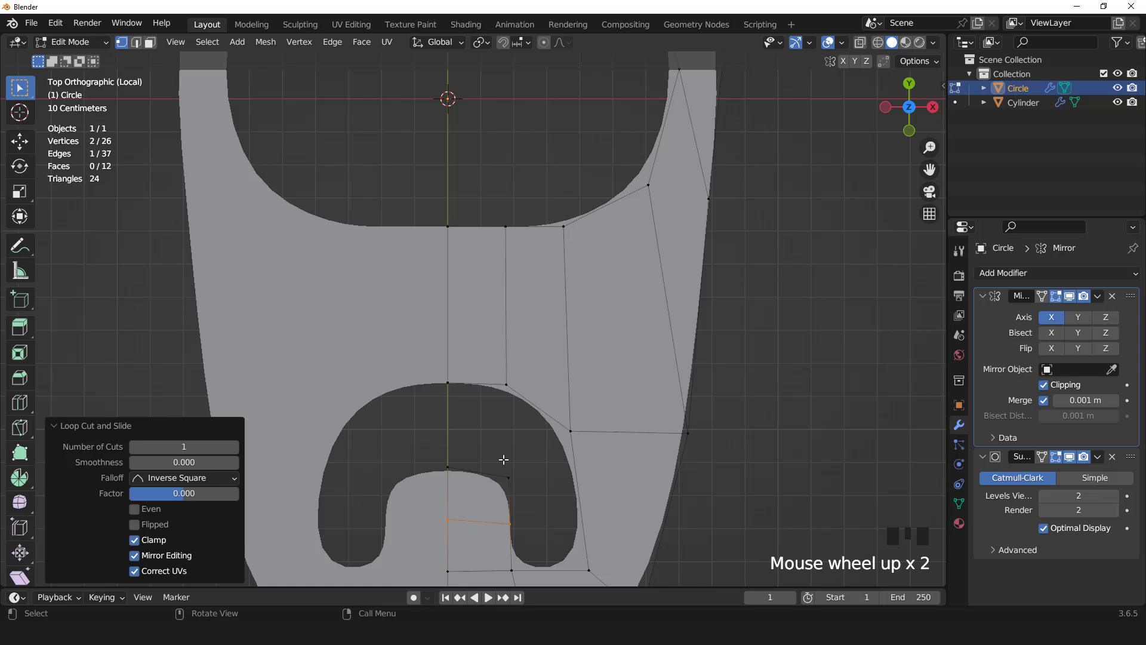
Step: Adjust the tongue's upper corner vertex, and move the side vertex below it about 0.044 m along X and -0.042 m along Y
left_click(517, 487)
scroll(517, 487, "down", 2)
key("g")
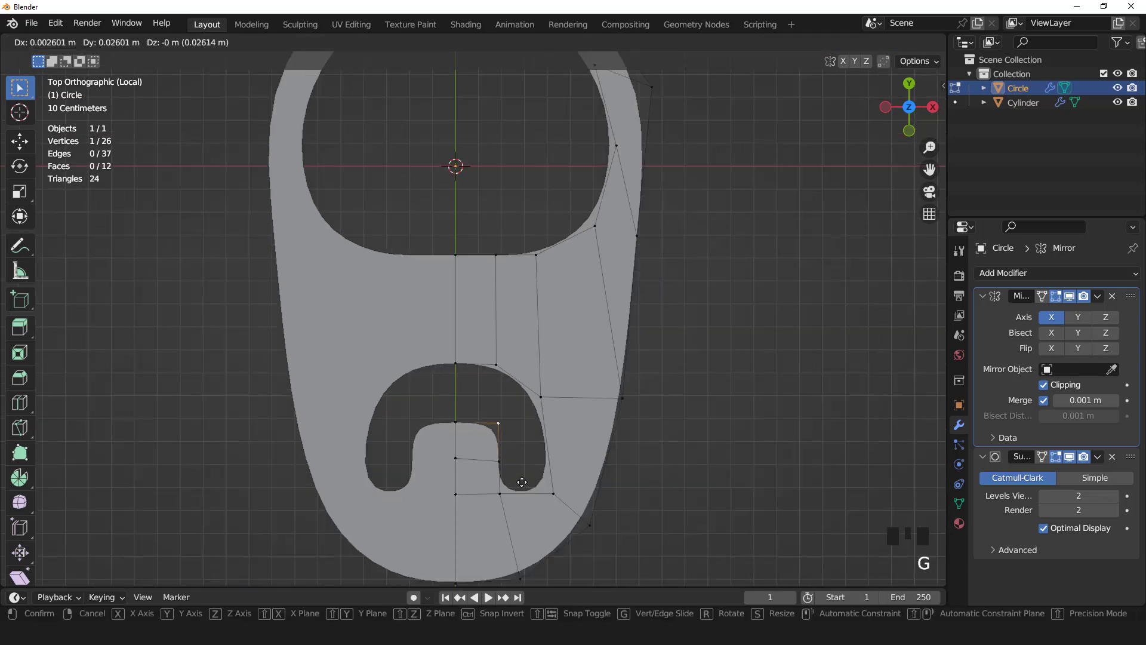
left_click(502, 470)
key("g")
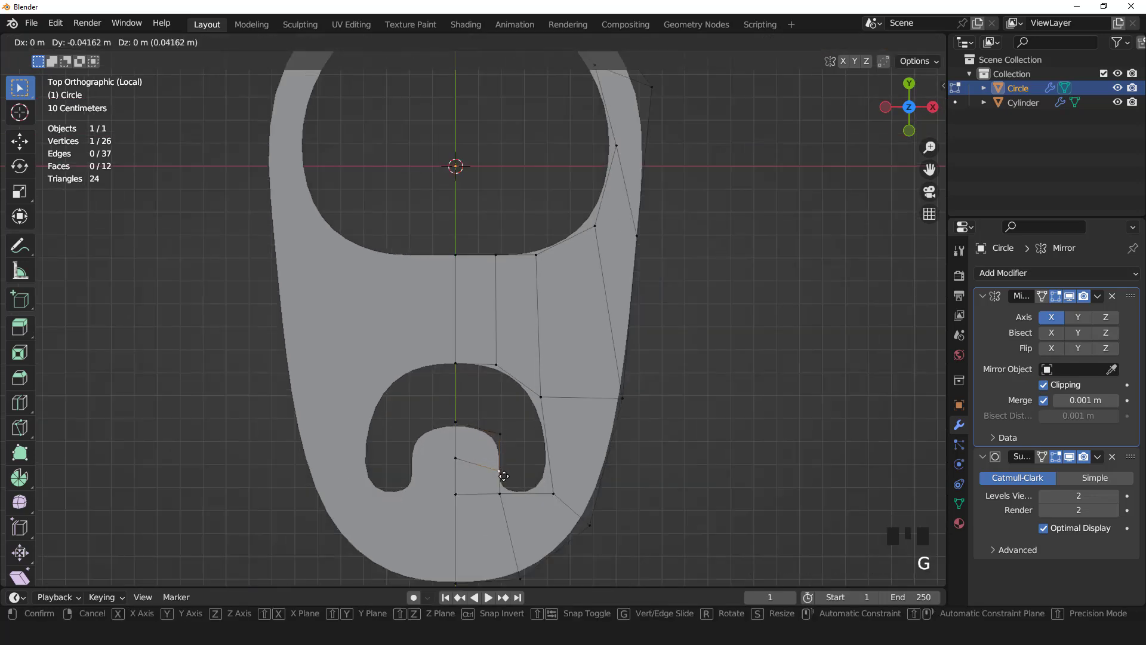
left_click(508, 476)
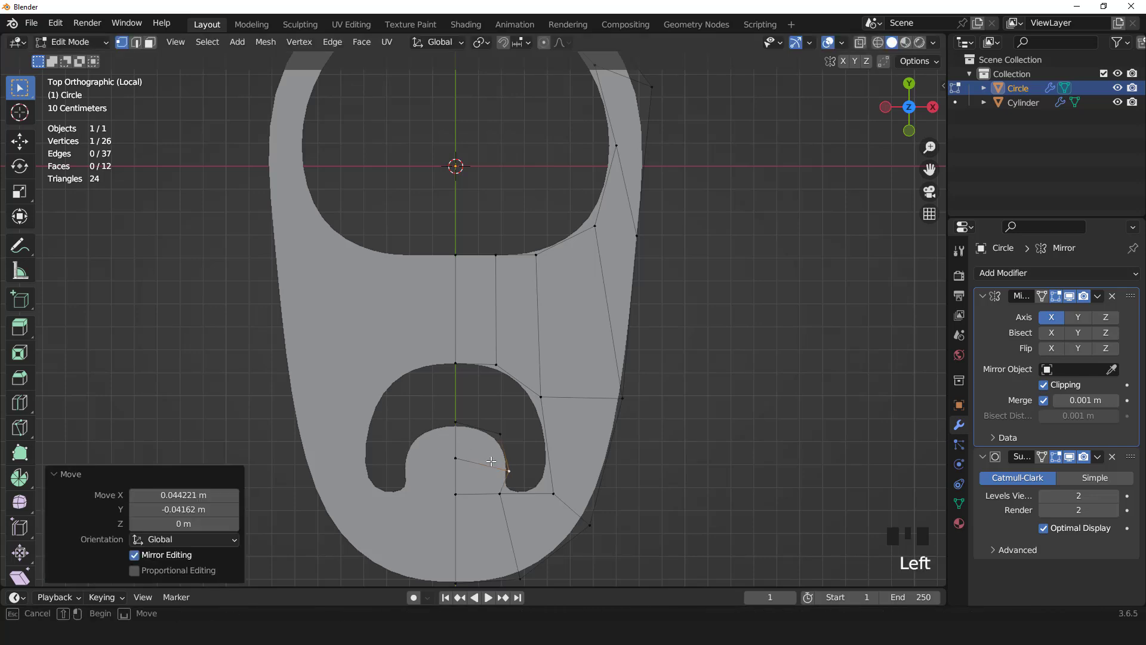
Step: Move the four vertices of the tongue's top face about 0.114 m up along Y to narrow the cutout's arch
left_click_drag(431, 413, 517, 483)
key("g")
key("y")
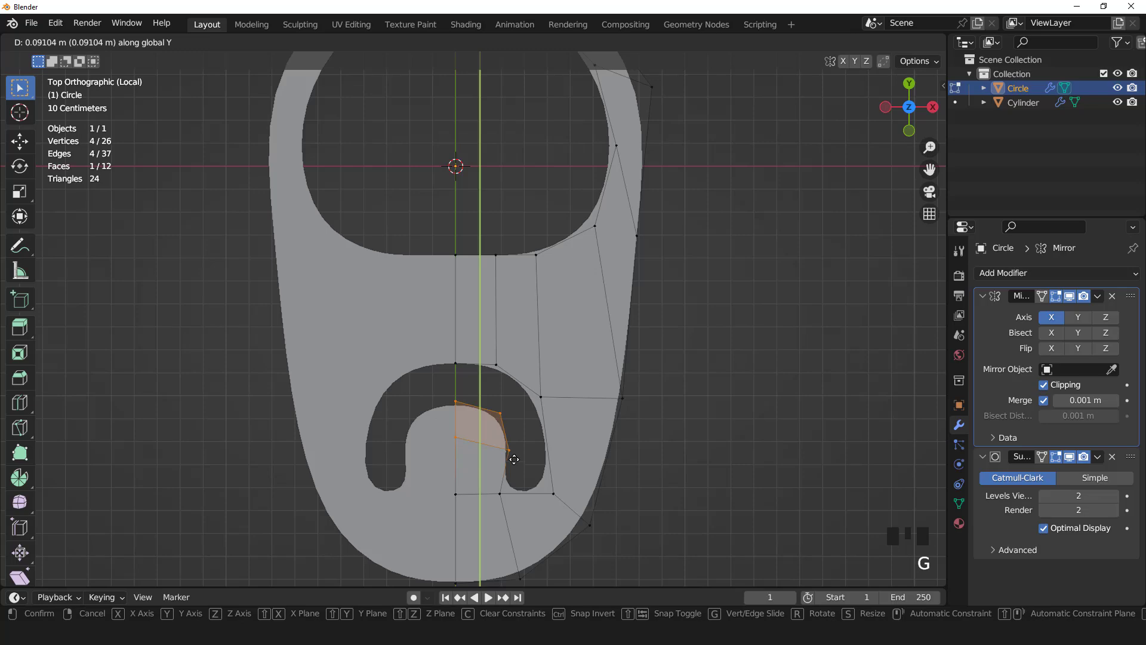
left_click(514, 457)
scroll(514, 457, "down", 2)
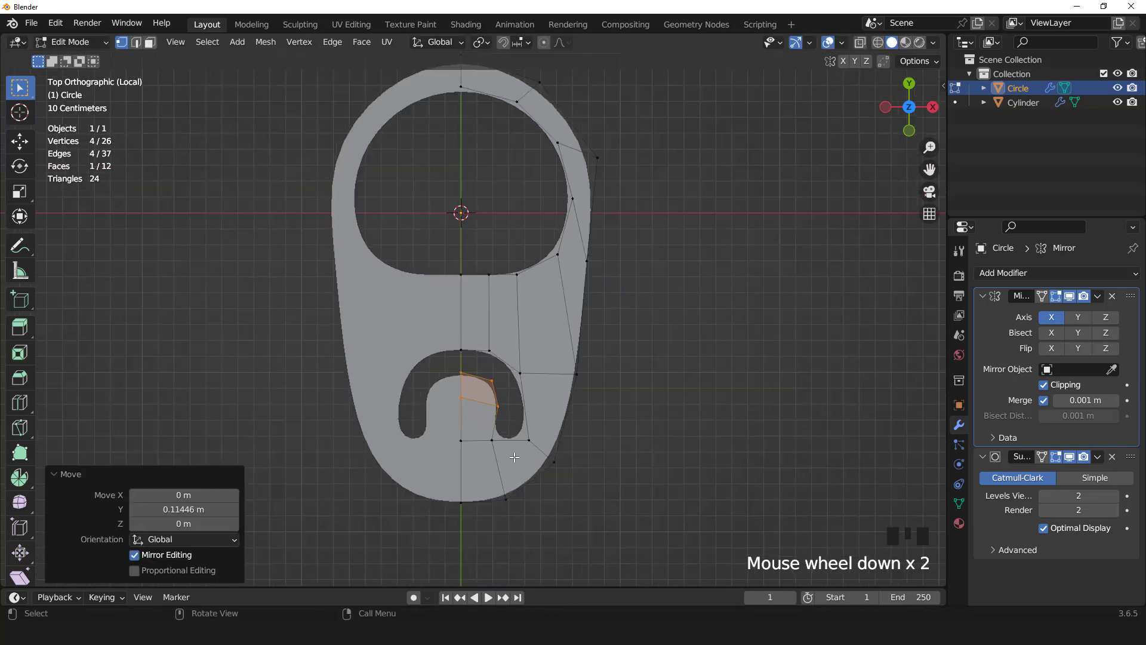
Step: Return to Object Mode, check the tab's outline in perspective, and apply its Mirror modifier
key("Tab")
scroll(514, 457, "down", 2)
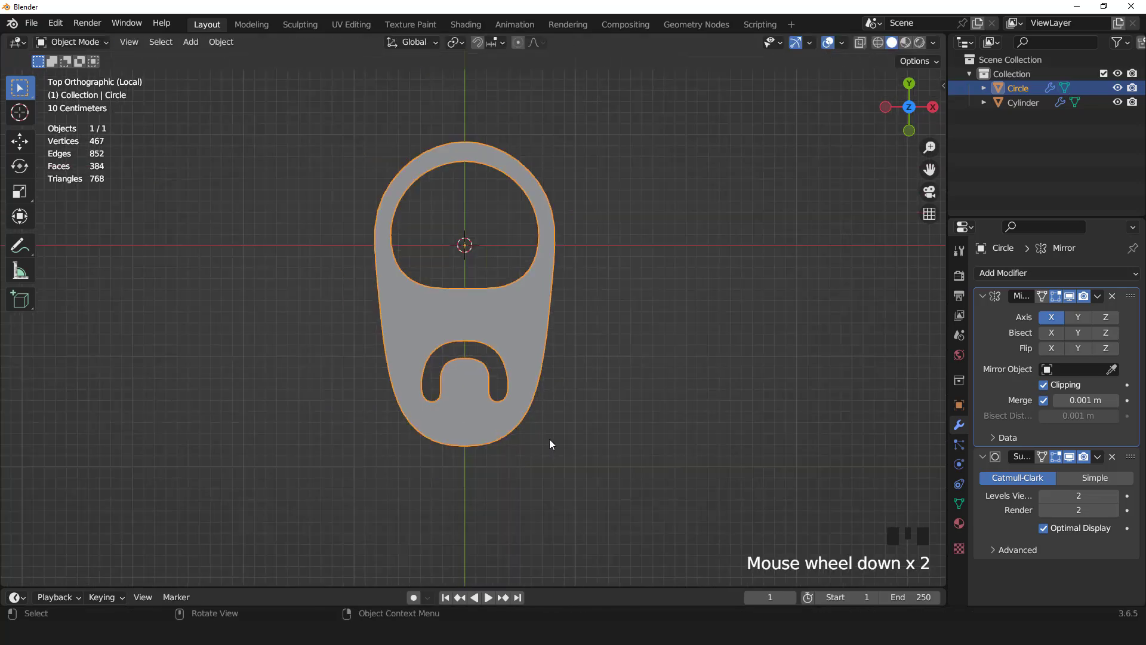
middle_click_drag(550, 440, 467, 333)
scroll(692, 343, "up", 2)
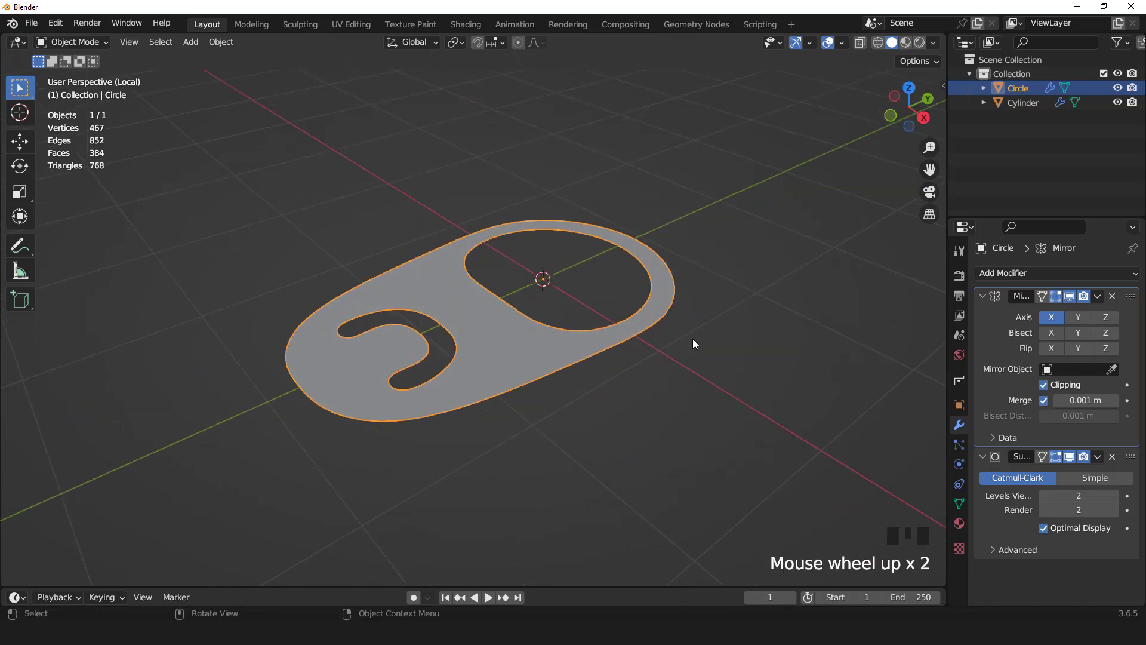
left_click(1098, 296)
left_click(1050, 307)
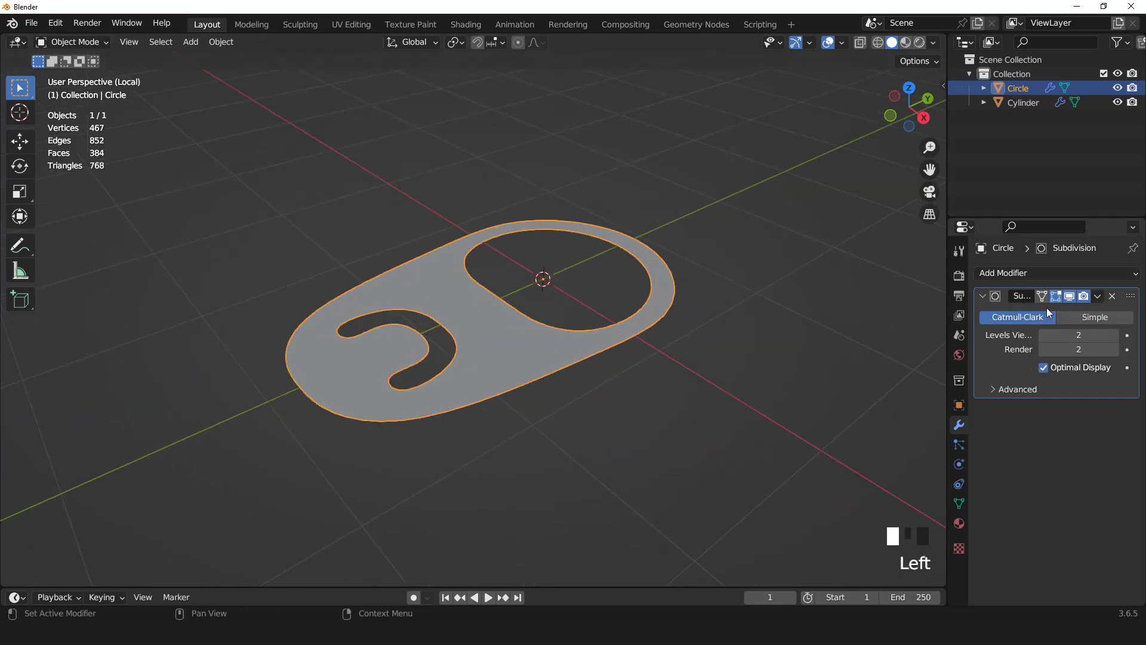
Step: Add a Solidify modifier to the tab, place it above Subdivision in the stack, and set the thickness to 0.13 m
left_click(992, 275)
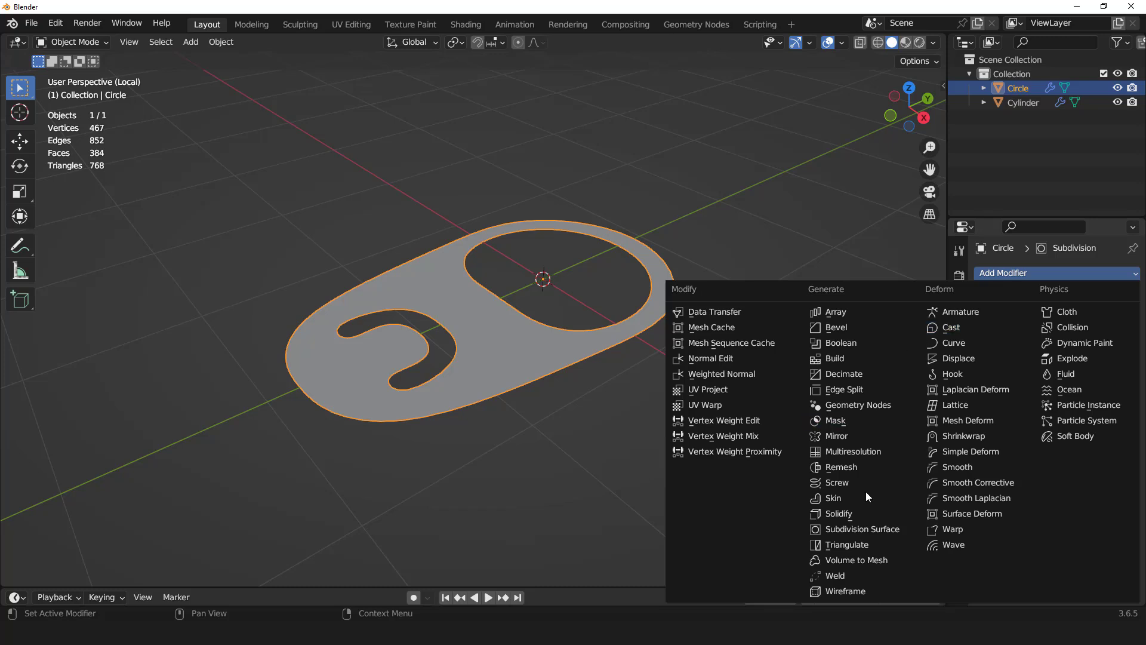
left_click(859, 517)
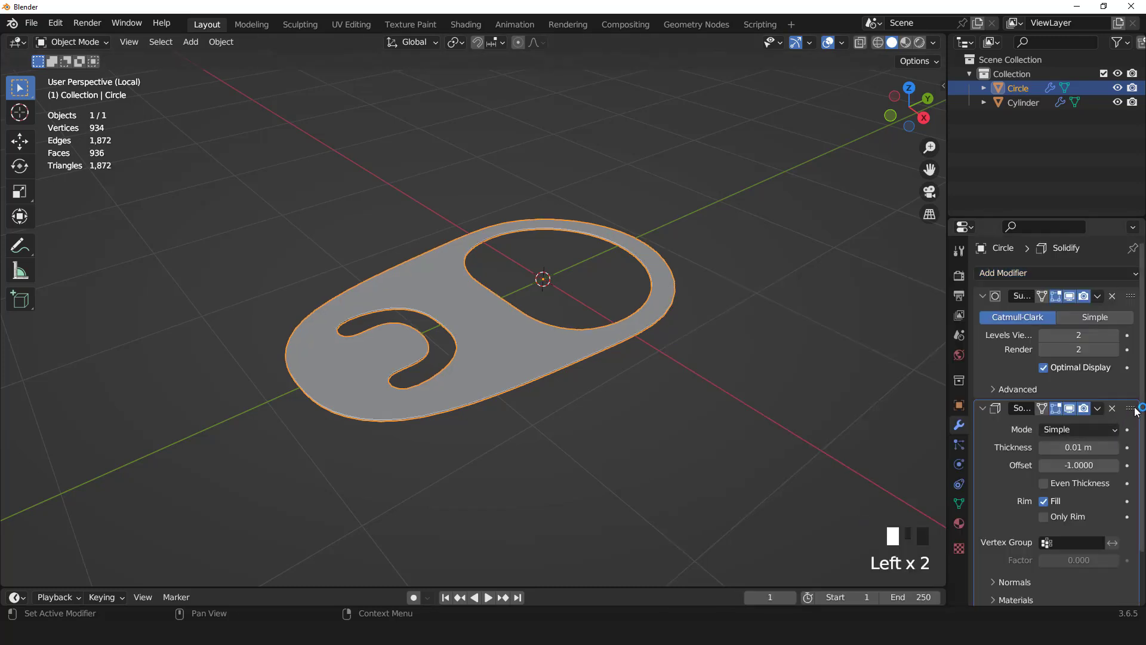
left_click_drag(1130, 408, 1130, 275)
left_click_drag(1085, 334, 1117, 335)
Step: Check the tab's normals with the Face Orientation overlay, and turn the overlay back off
left_click(842, 42)
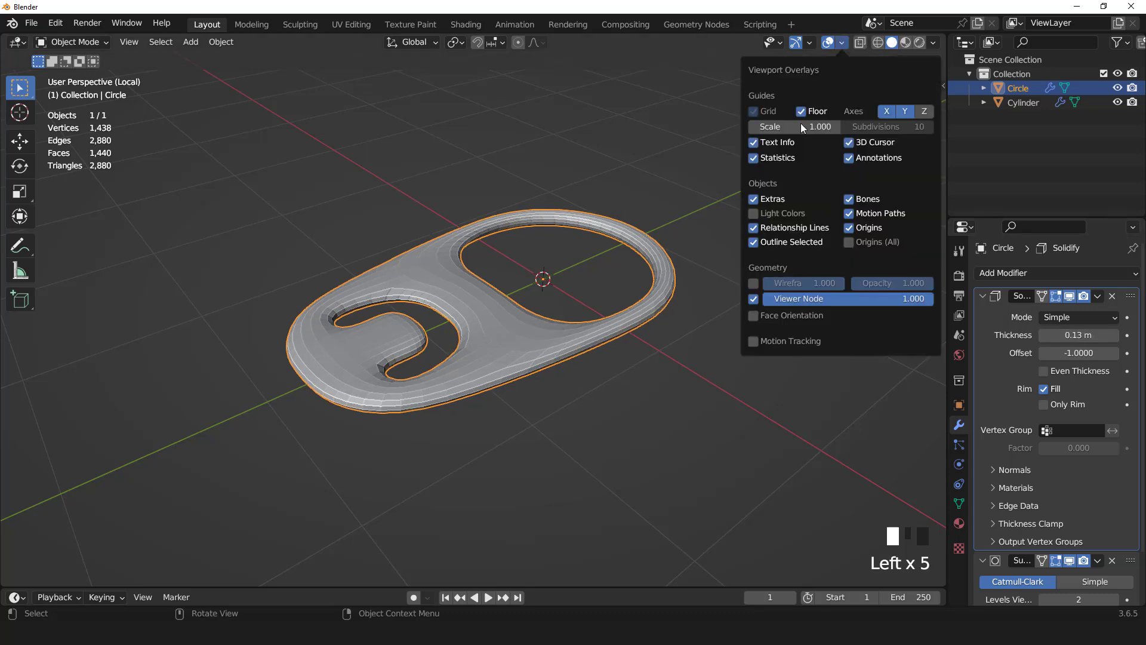
left_click(753, 316)
left_click(753, 316)
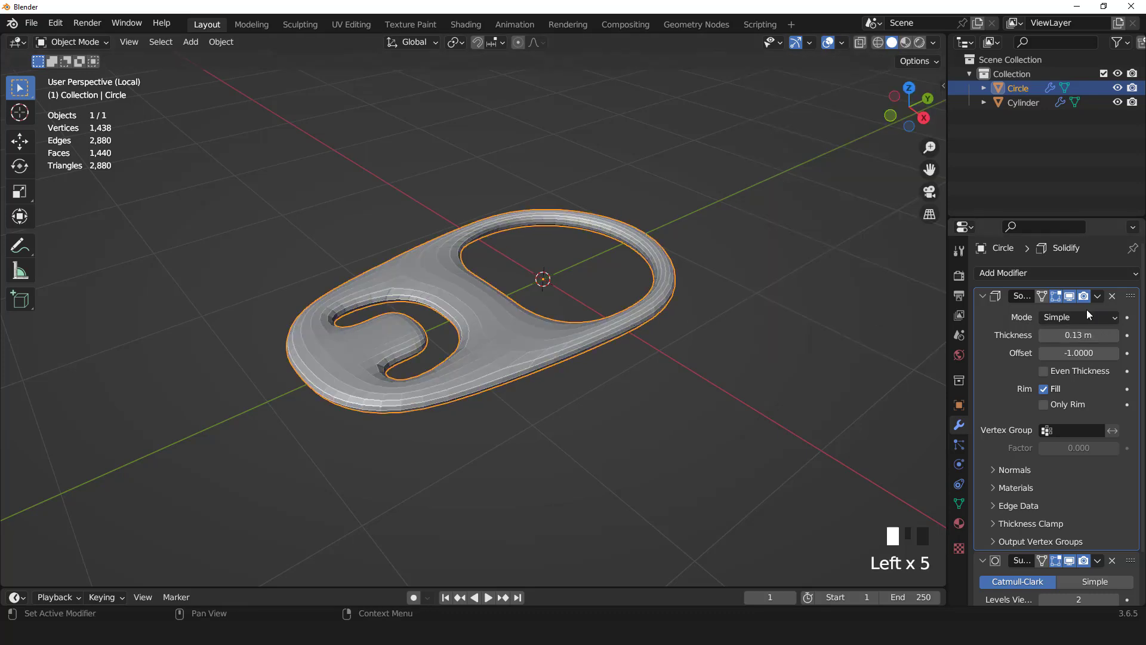
Step: Apply the Solidify modifier, and hide the Subdivision modifier in the viewport while editing the tab's mesh
left_click(1097, 295)
left_click(1050, 311)
scroll(703, 298, "up", 2)
key("Tab")
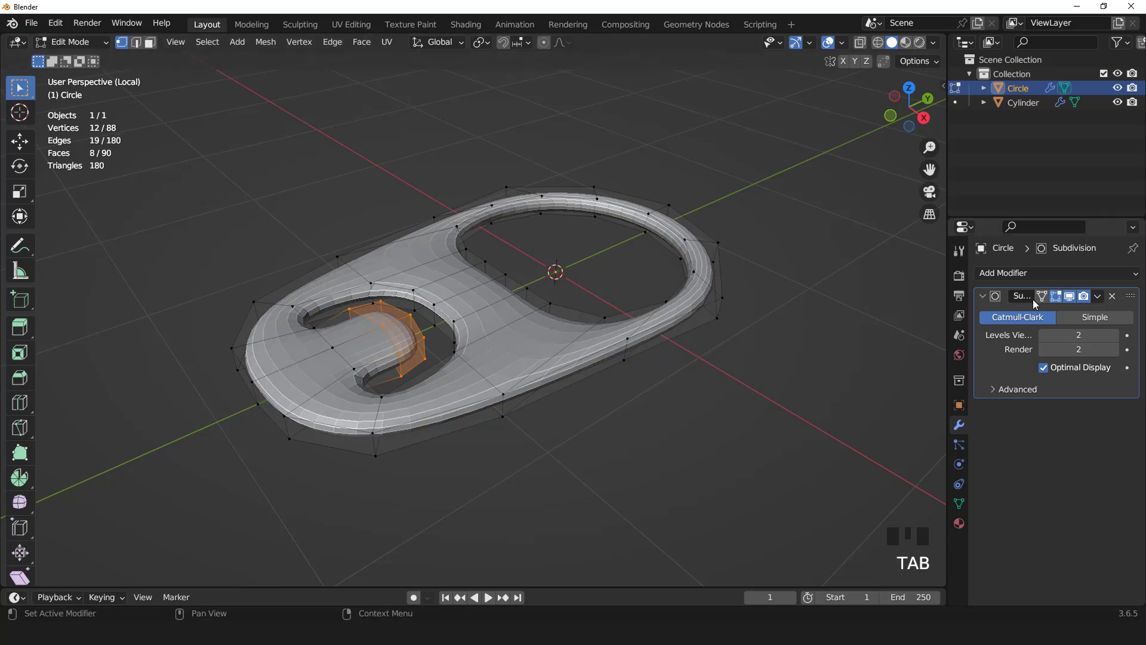
left_click(1069, 296)
Step: Inset the side face loops of the tab's outer rim, U-shaped cutout and finger hole by about 0.012 m
middle_click_drag(686, 370, 626, 364)
scroll(610, 376, "up", 2)
key("3")
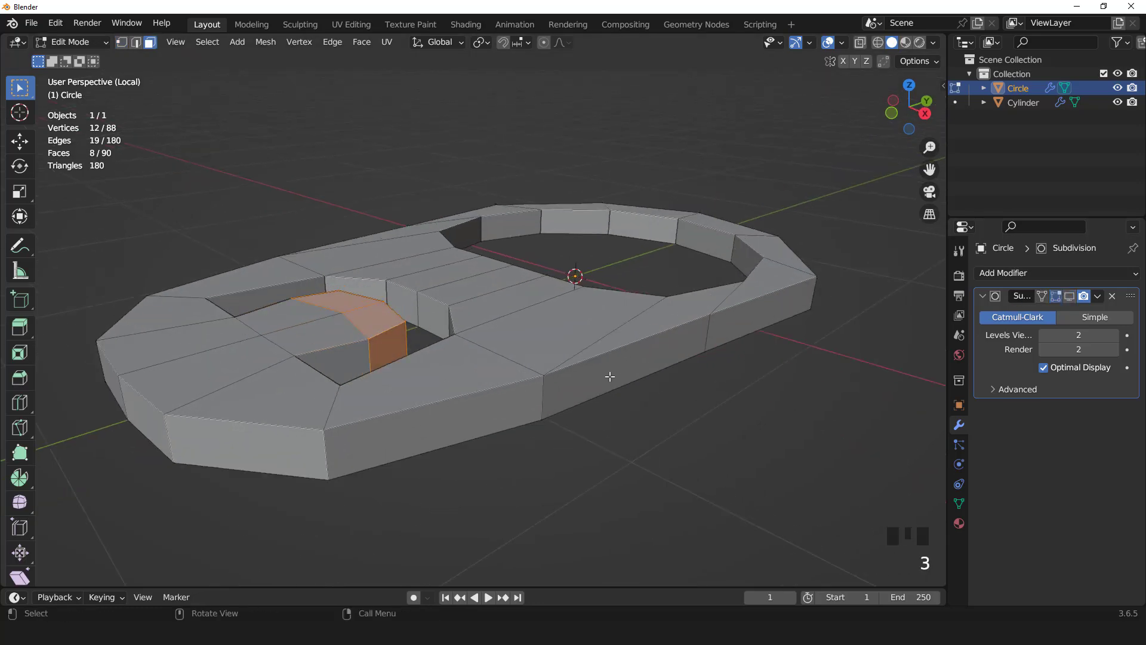
left_click(544, 397, "alt")
middle_click_drag(492, 361, 657, 353)
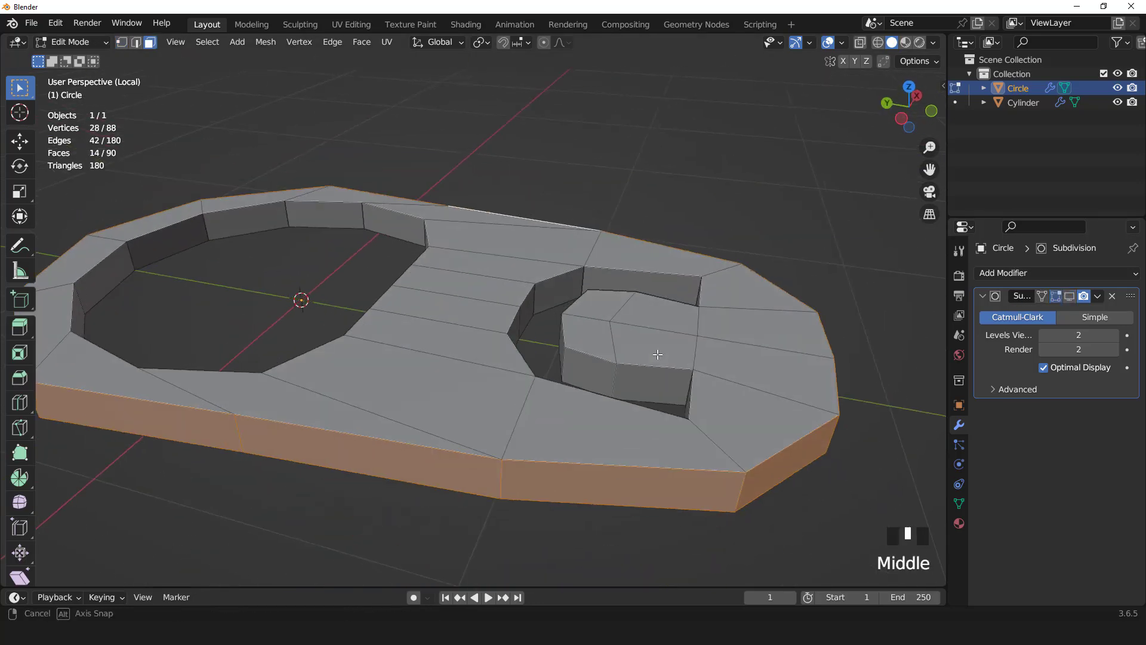
left_click(580, 280, "alt+shift")
middle_click_drag(580, 280, 379, 302)
left_click(379, 301, "alt+shift")
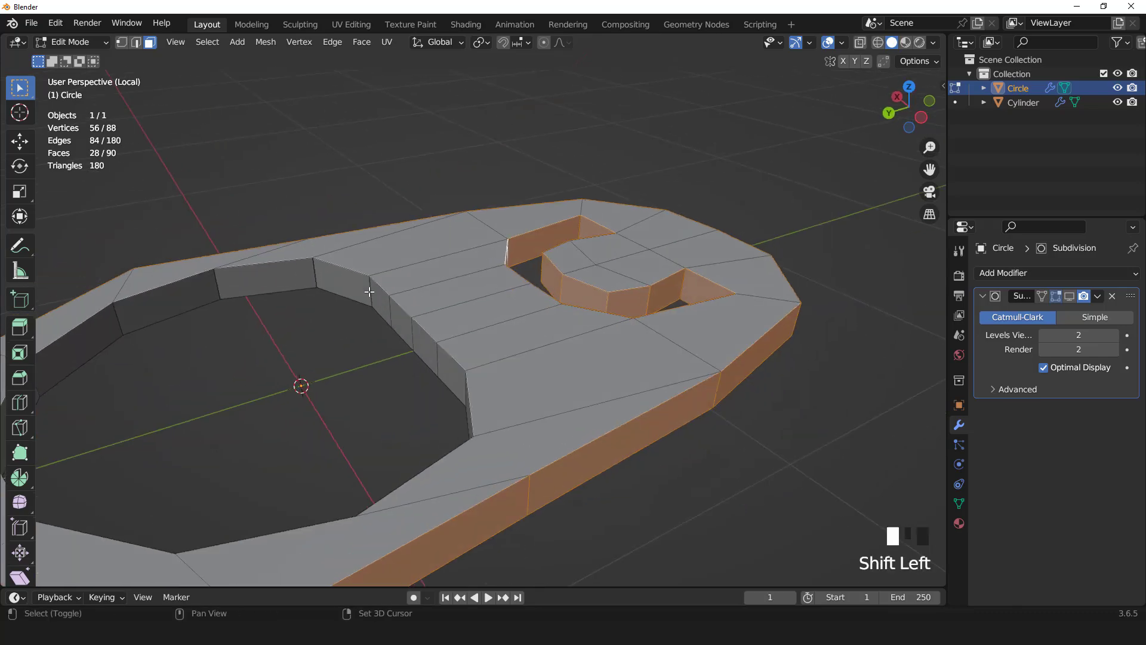
scroll(427, 336, "up", 1)
key("i")
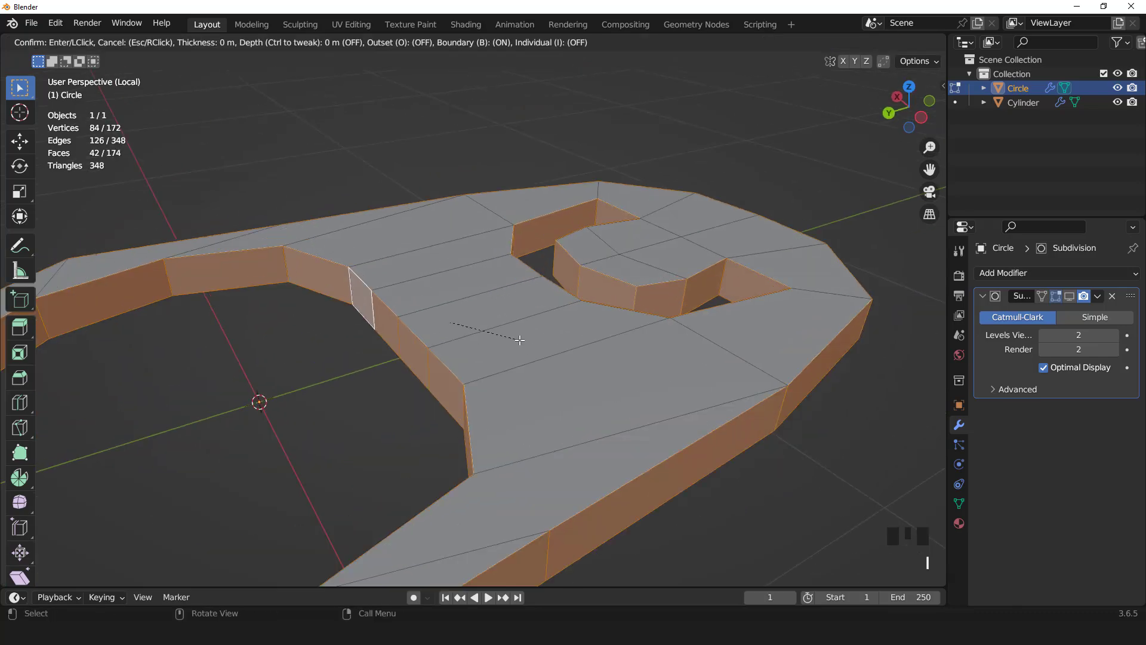
left_click(515, 339)
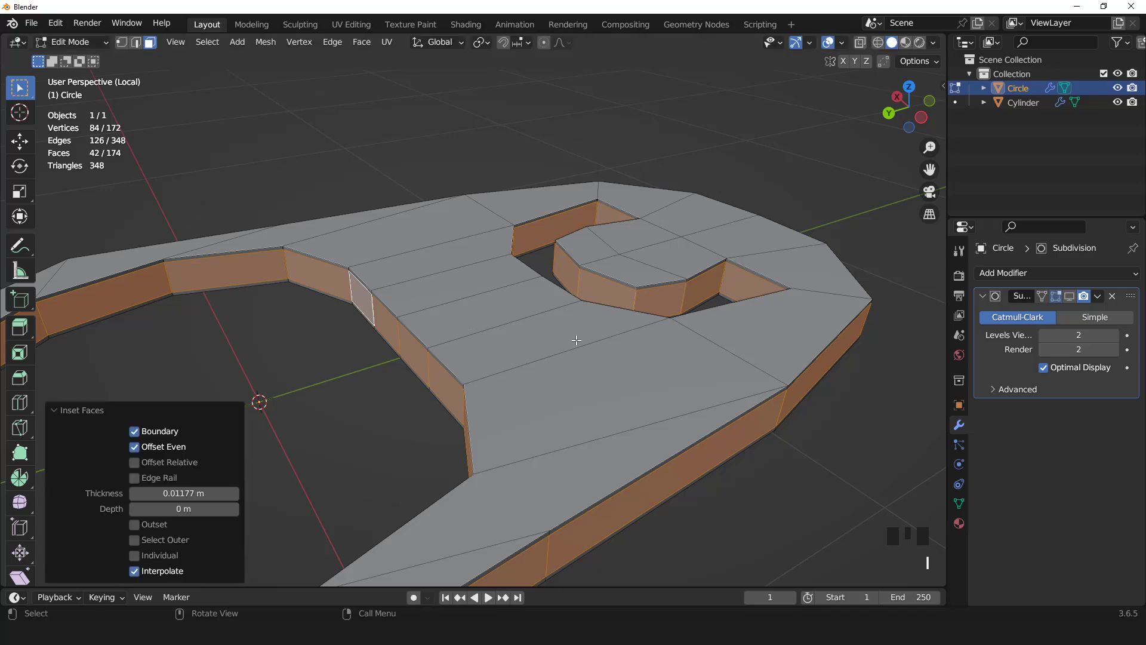
Step: Return to Object Mode, show the Subdivision modifier in the viewport again, and inspect the sharpened tab edges
scroll(576, 340, "down", 2)
key("Tab")
middle_click_drag(646, 330, 847, 320)
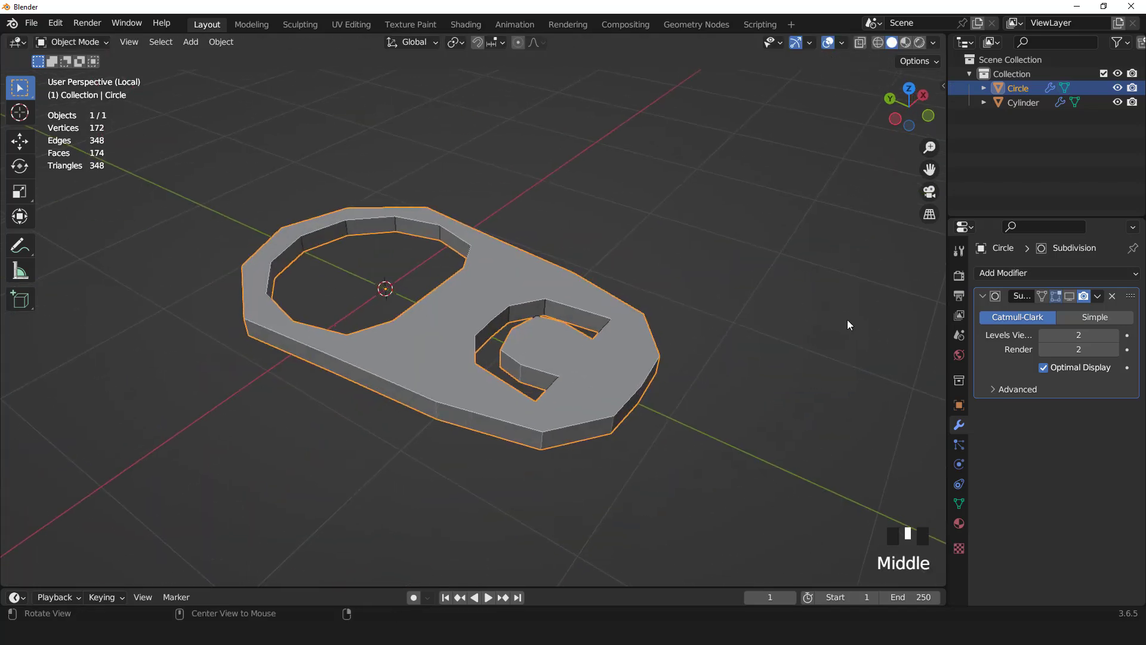
left_click(1070, 296)
middle_click_drag(890, 285, 724, 322)
scroll(724, 321, "down", 1)
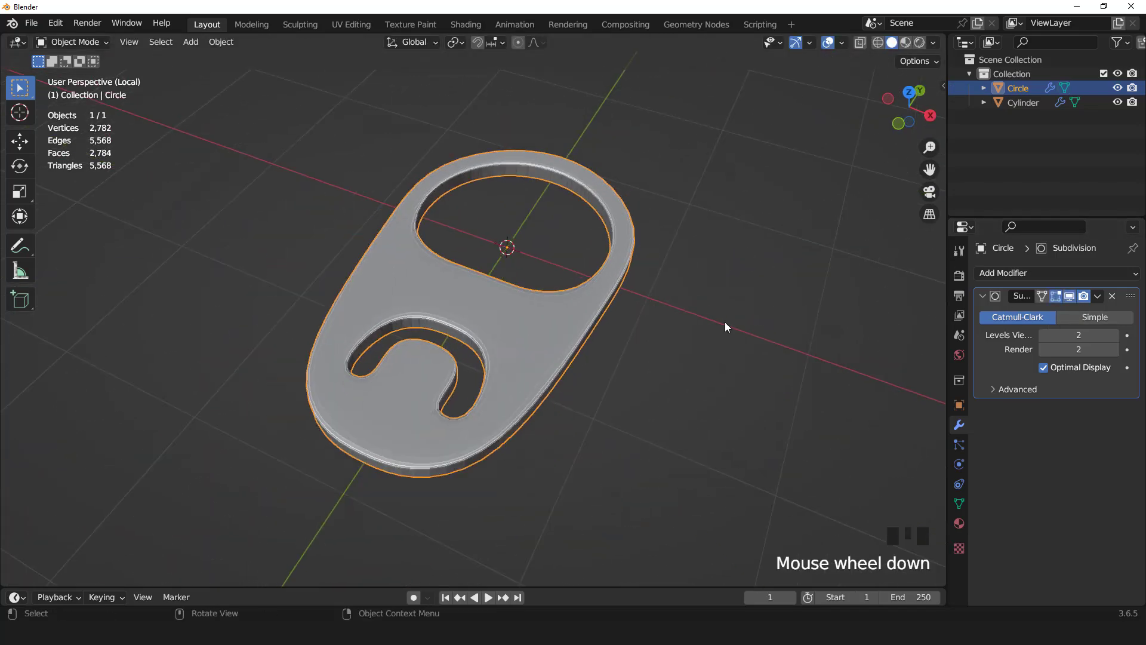
Step: Apply Shade Auto Smooth to the tab with a 30° angle, and inspect the shaded surface
key("KP_7")
right_click(566, 256)
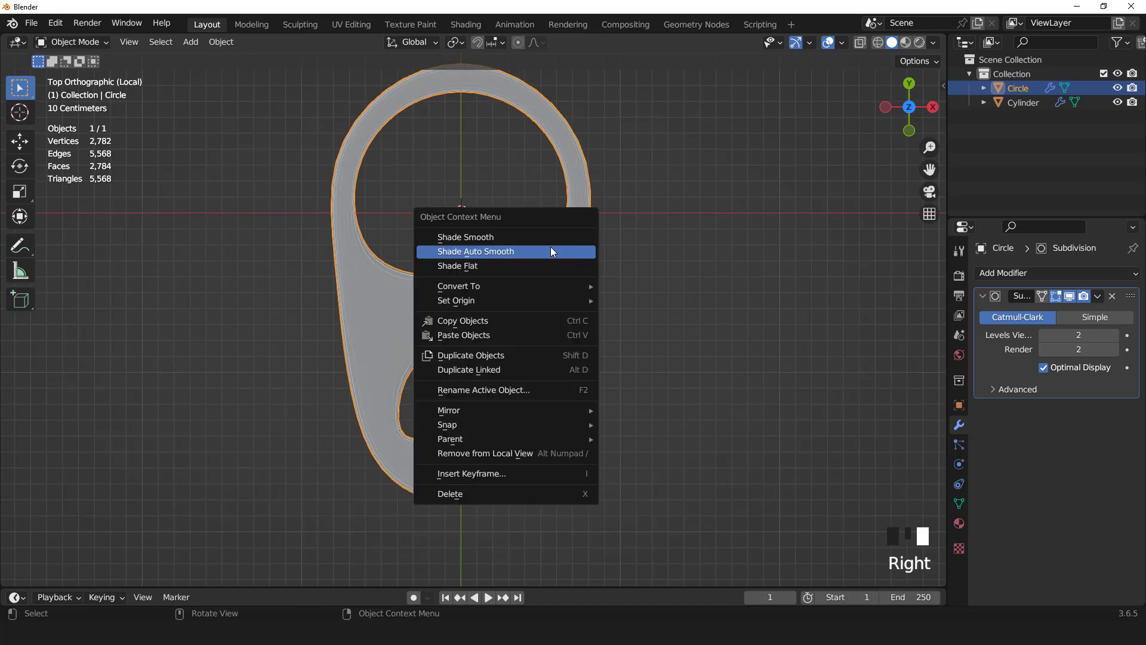
left_click(558, 250)
scroll(596, 308, "down", 5)
scroll(498, 244, "up", 3)
middle_click_drag(603, 315, 560, 269)
scroll(560, 268, "up", 1)
Step: With X-ray on in Edit Mode, flatten the vertices of the finger hole's straight lower edge by scaling them to 0 along Y
key("KP_7")
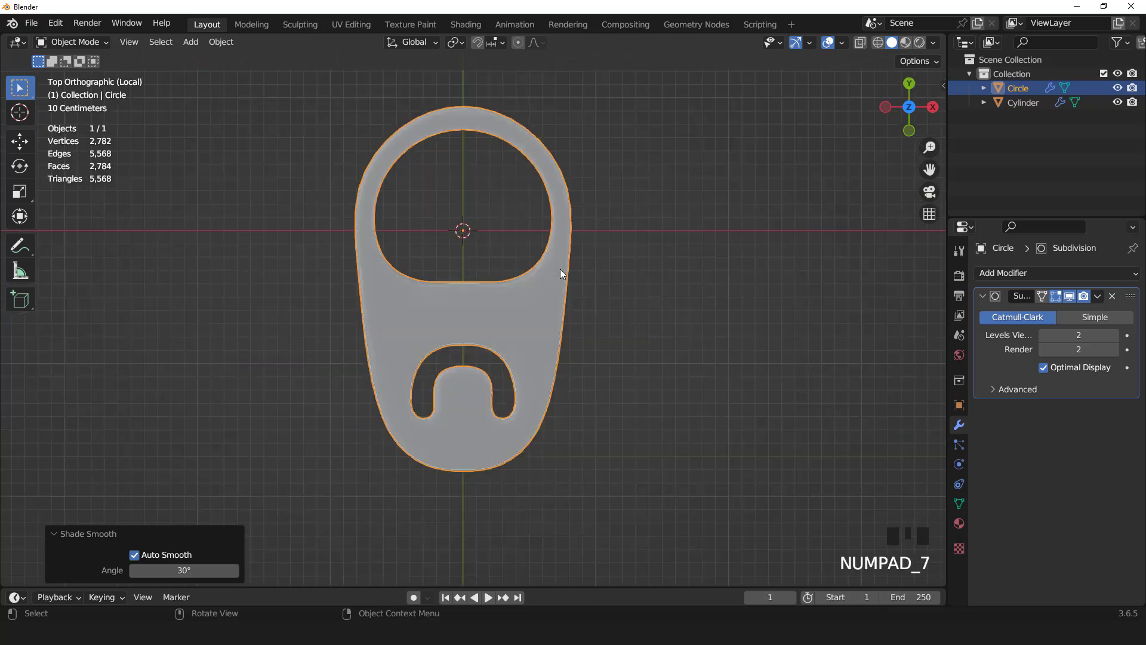
scroll(560, 268, "up", 3)
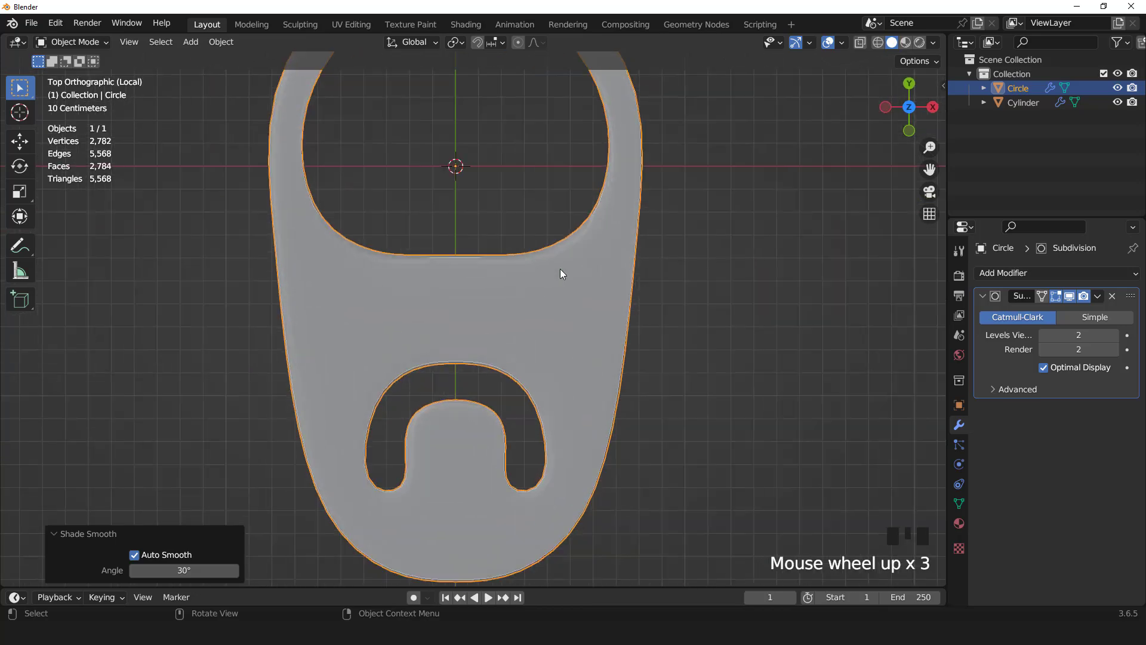
left_click(860, 45)
key("Tab")
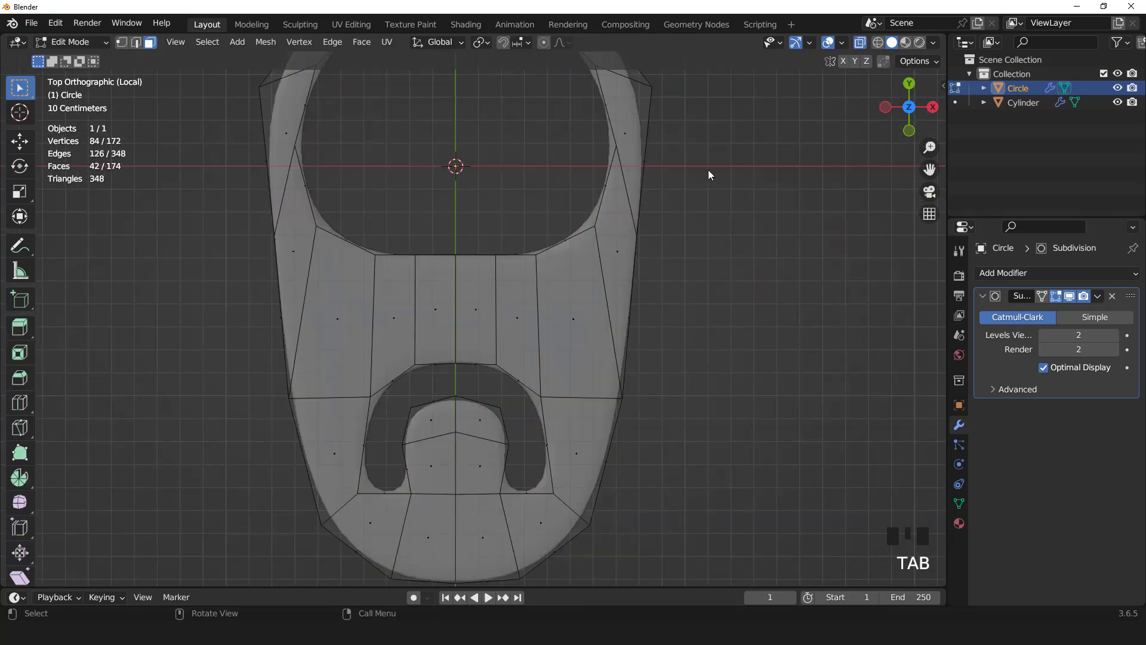
scroll(621, 247, "up", 1)
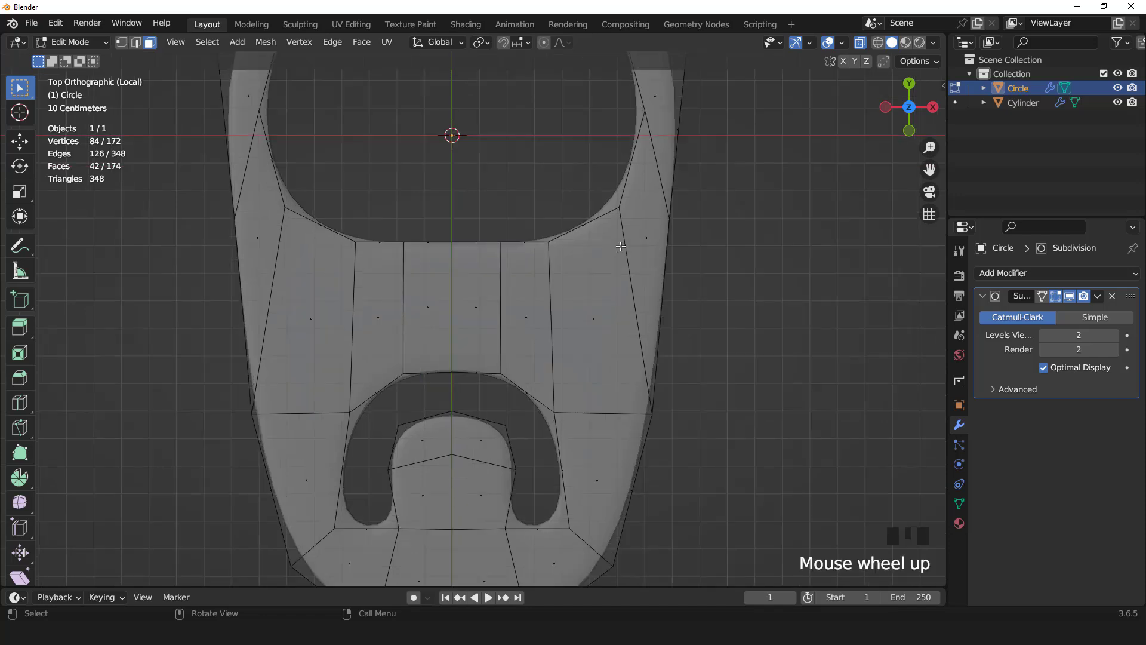
key("1")
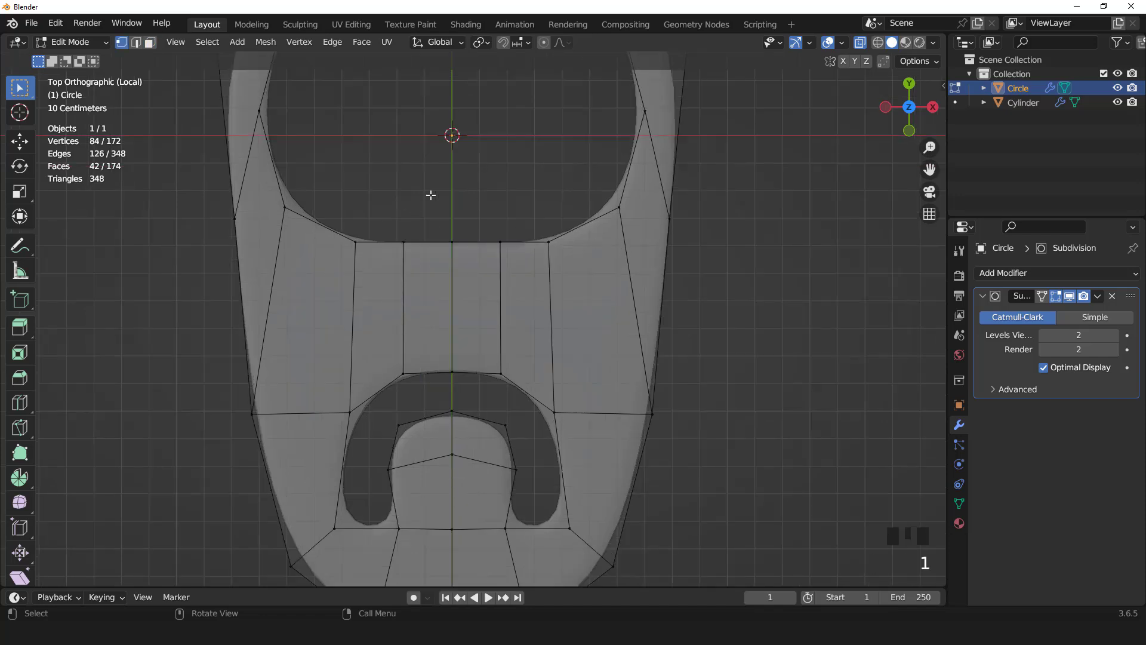
left_click_drag(324, 211, 585, 266)
key("s")
key("y")
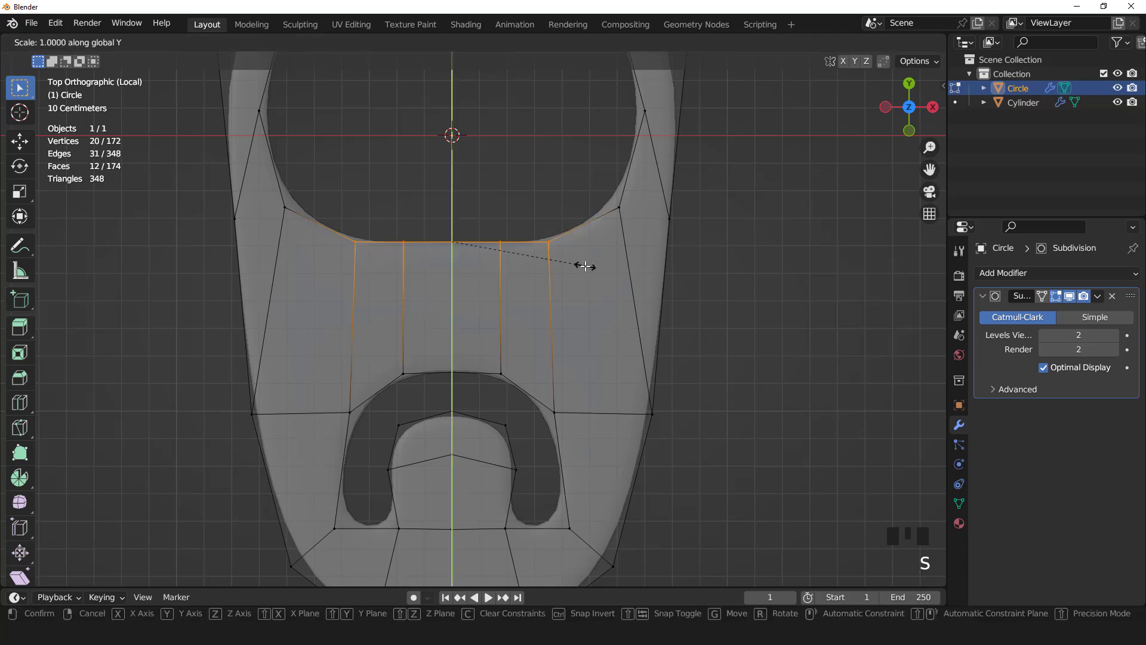
key("Return")
Step: Widen the finger hole's lower-edge vertices by about 1.24 along X, and return to Object Mode with X-ray off to inspect the tab
key("s")
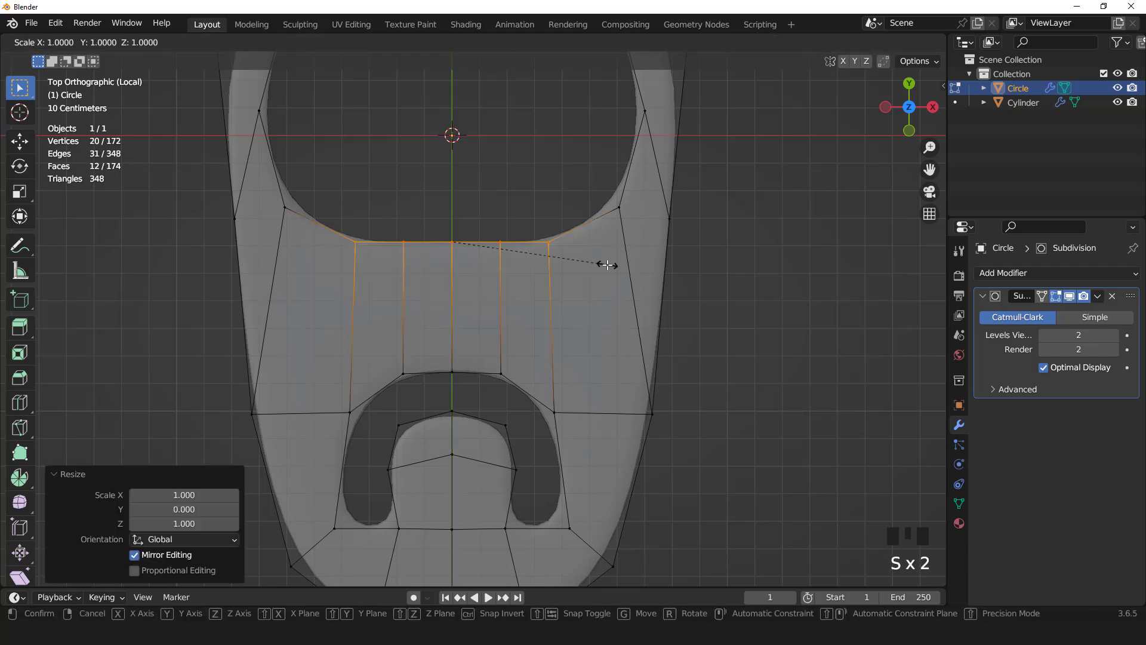
key("x")
scroll(643, 270, "down", 1)
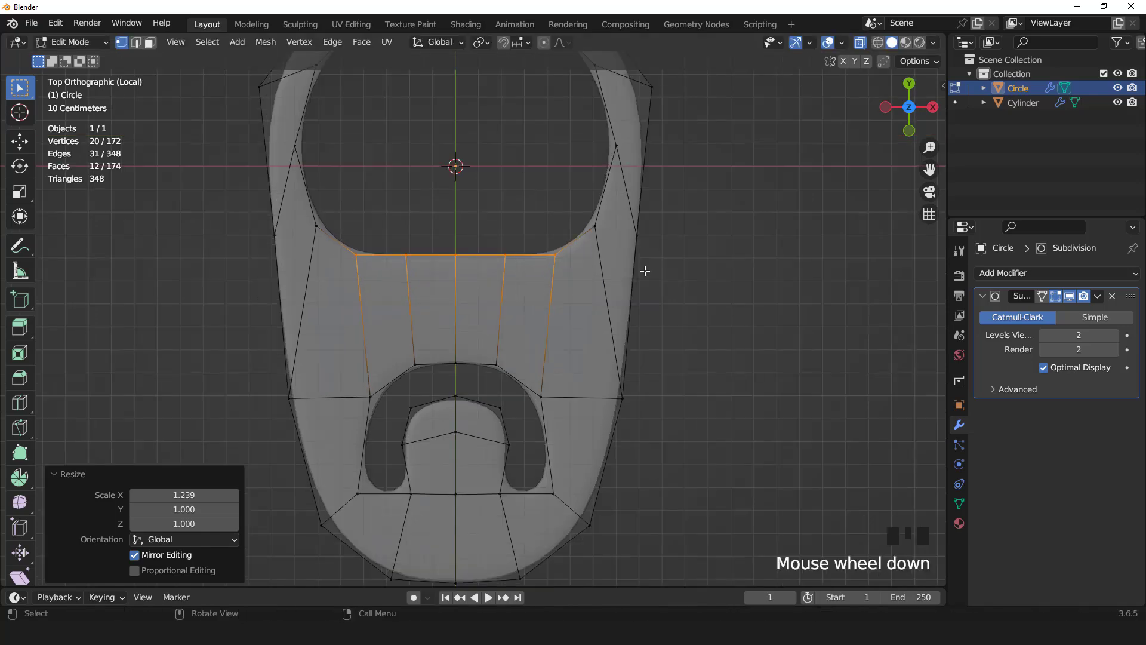
key("Tab")
key("Left")
scroll(680, 281, "down", 2)
middle_click_drag(675, 318, 609, 206)
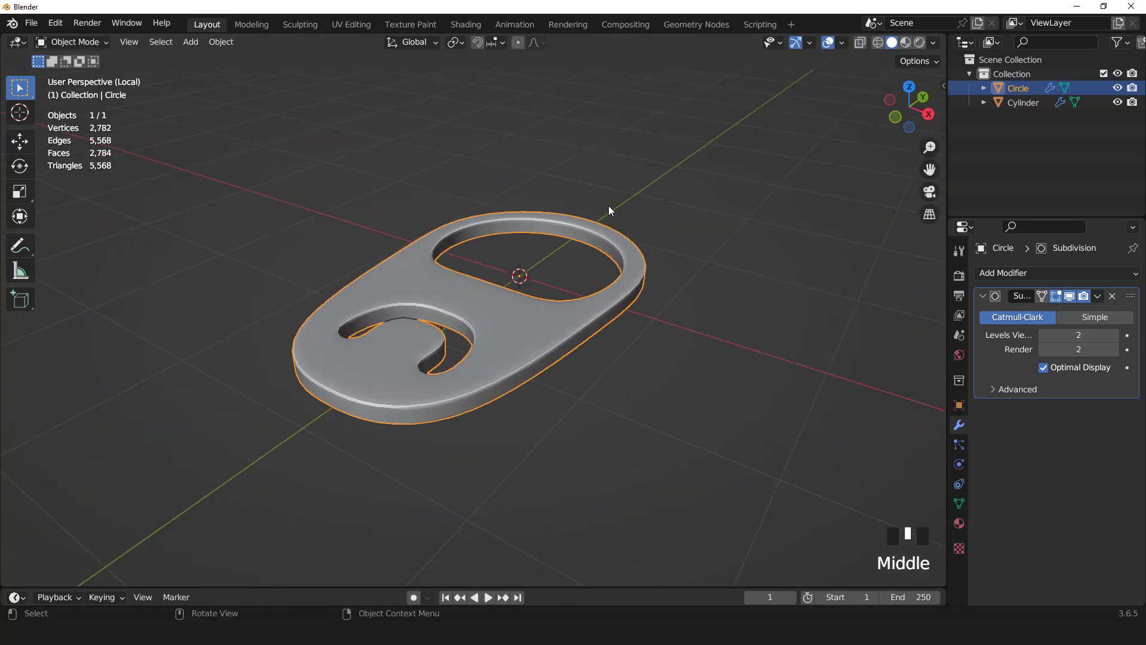
Step: Add a mesh circle with 12 vertices and 1 m radius, and scale it in Edit Mode by about 0.337
left_click(189, 41)
mouse_move(200, 58)
left_click(341, 87)
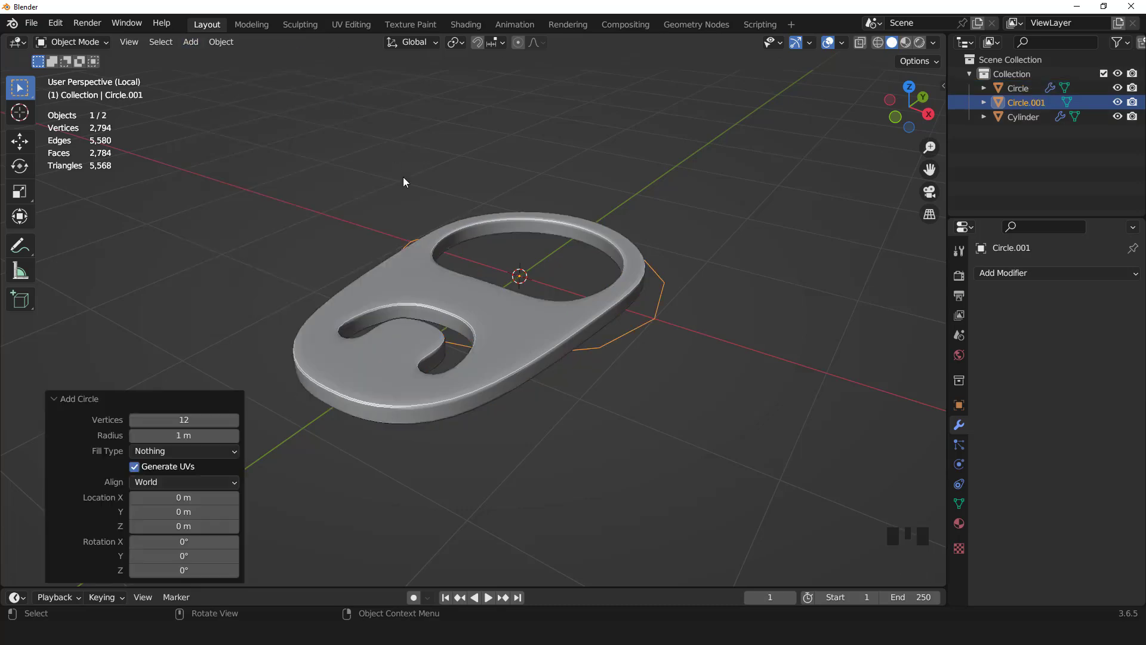
key("KP_7")
key("Tab")
scroll(485, 240, "down", 3)
key("s")
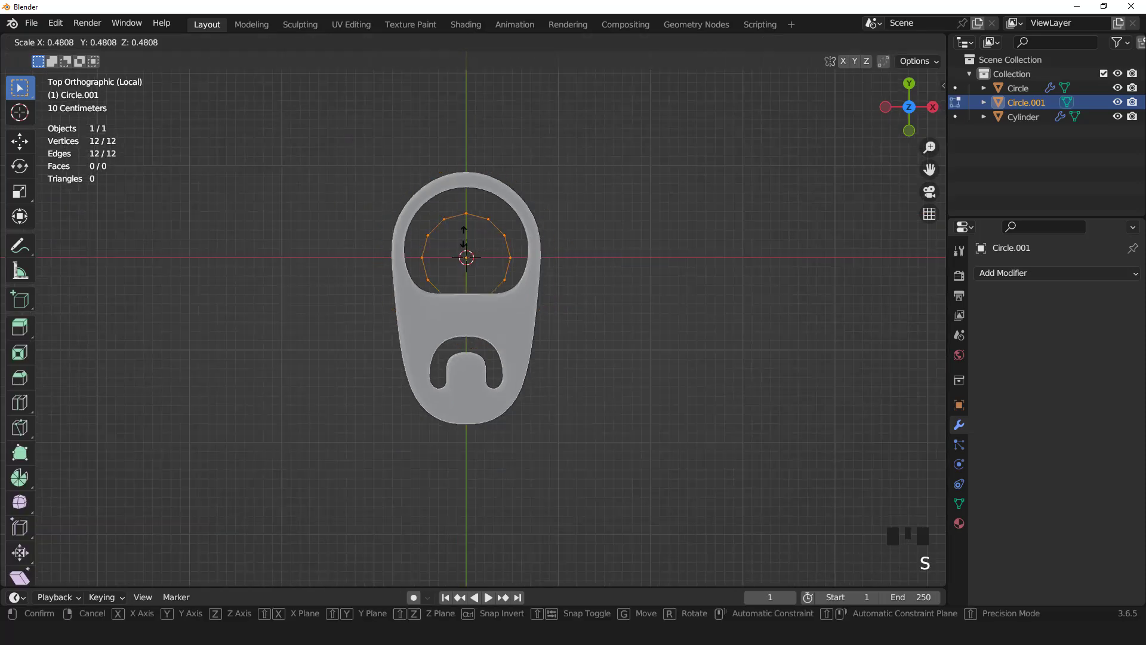
key("Escape")
key("s")
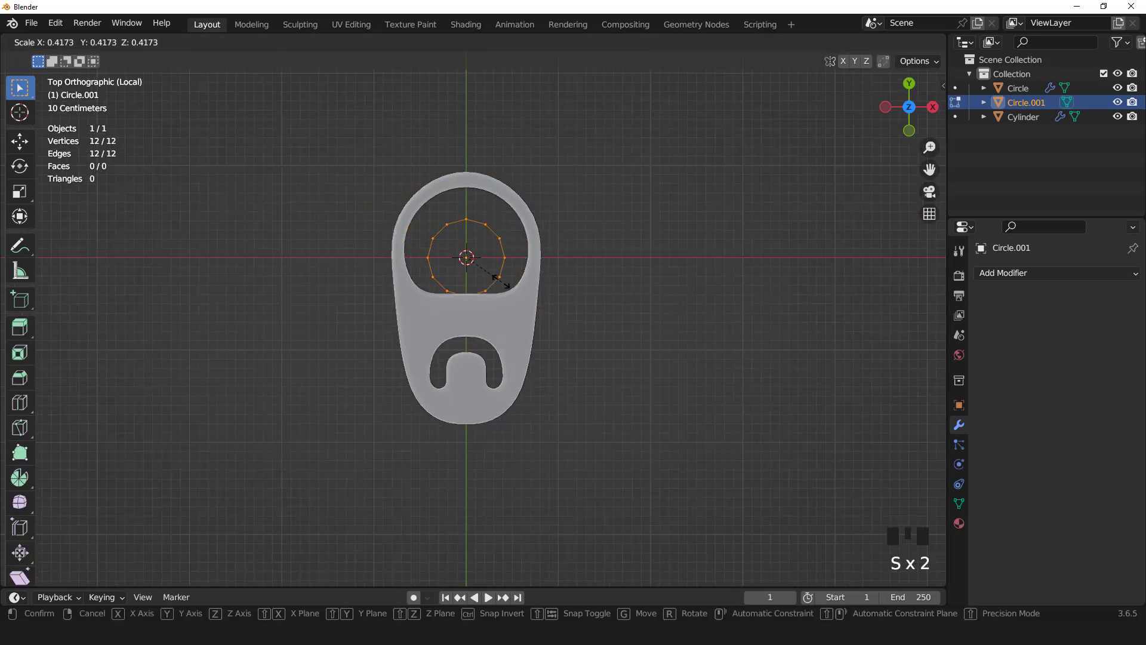
left_click(496, 277)
Step: Move the circle along negative Y onto the tongue inside the U-shaped cutout, and scale it by about 0.578
key("g")
key("y")
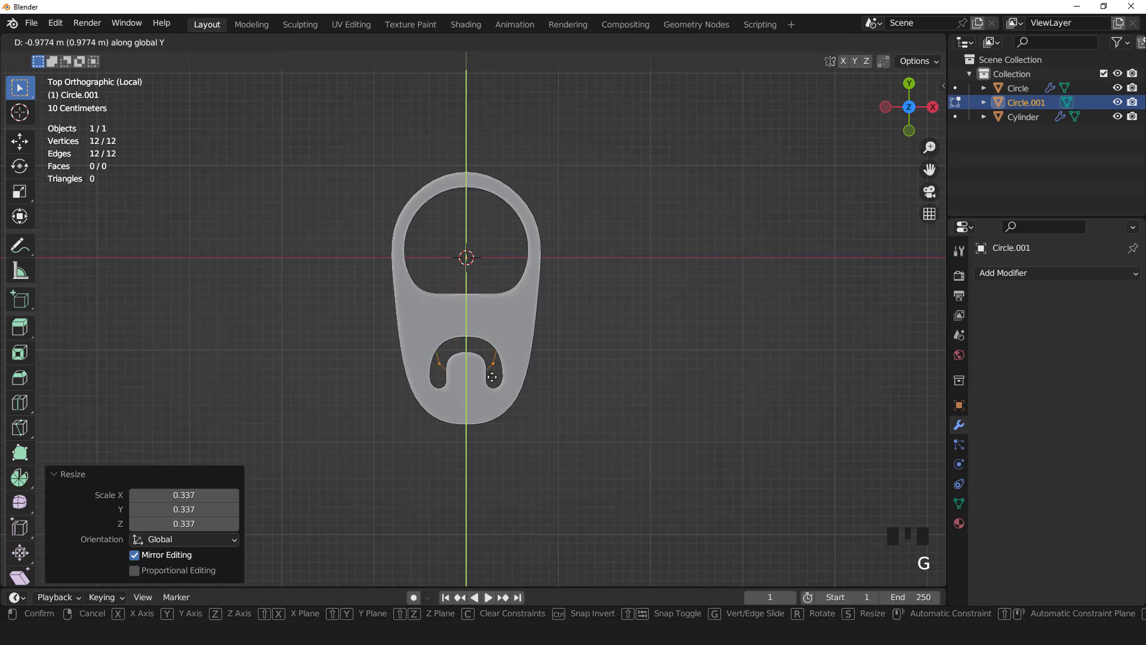
left_click(493, 385)
scroll(519, 391, "up", 1)
key("s")
left_click(514, 386)
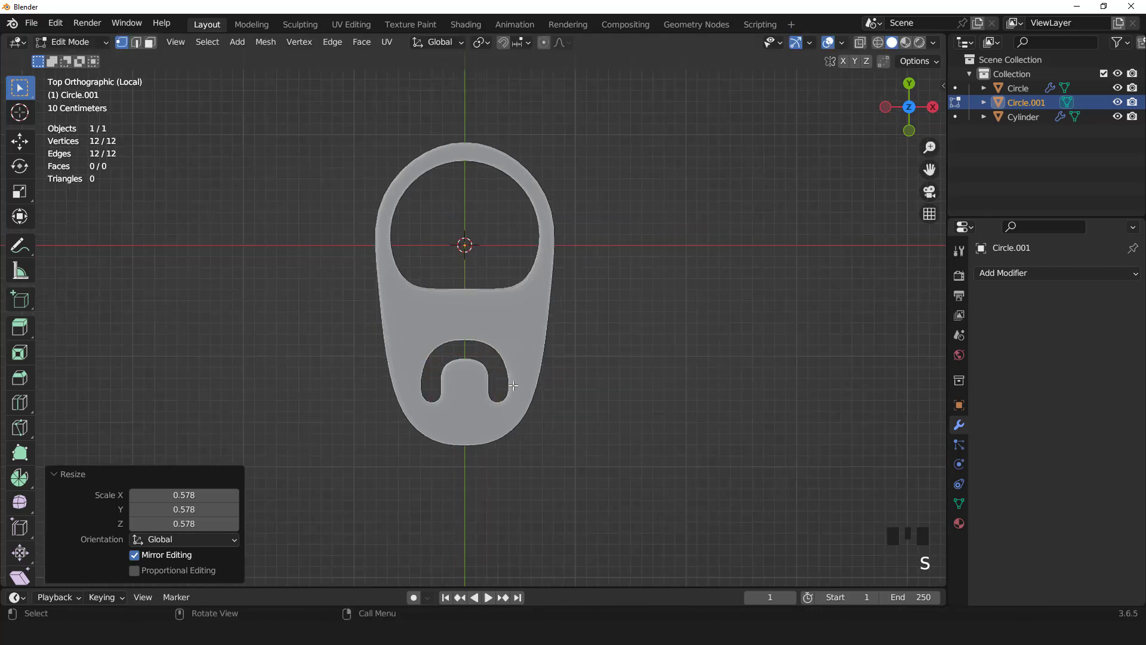
Step: Raise the circle about 0.248 m along Z so it sits above the tab's surface
middle_click_drag(513, 385, 454, 281)
scroll(452, 278, "up", 1)
key("g")
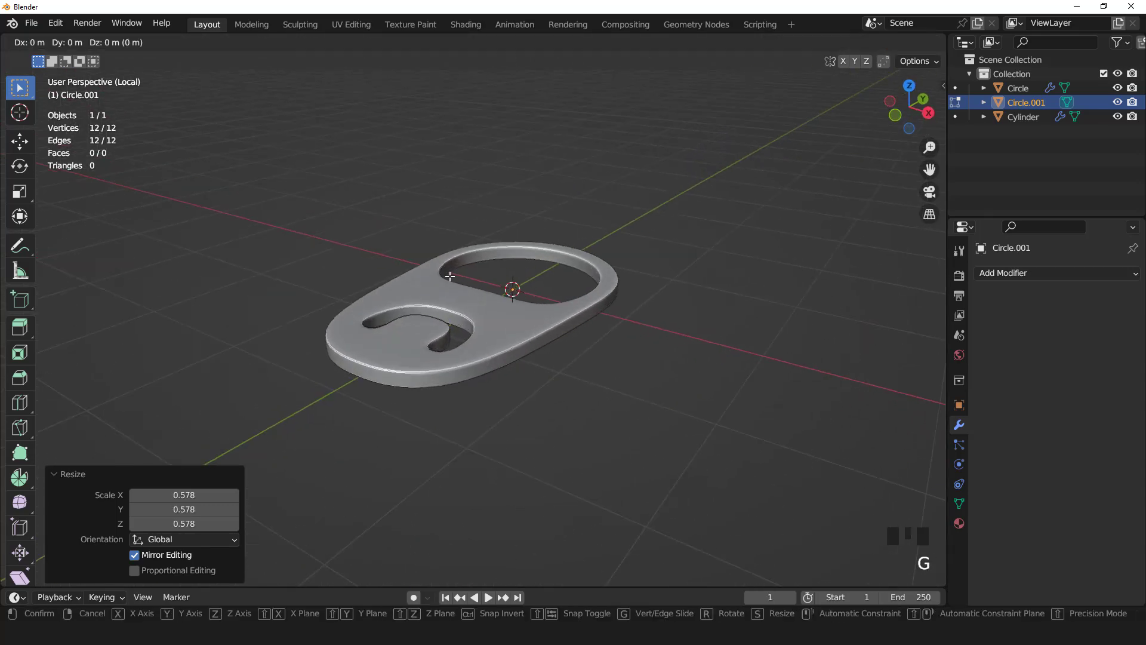
key("z")
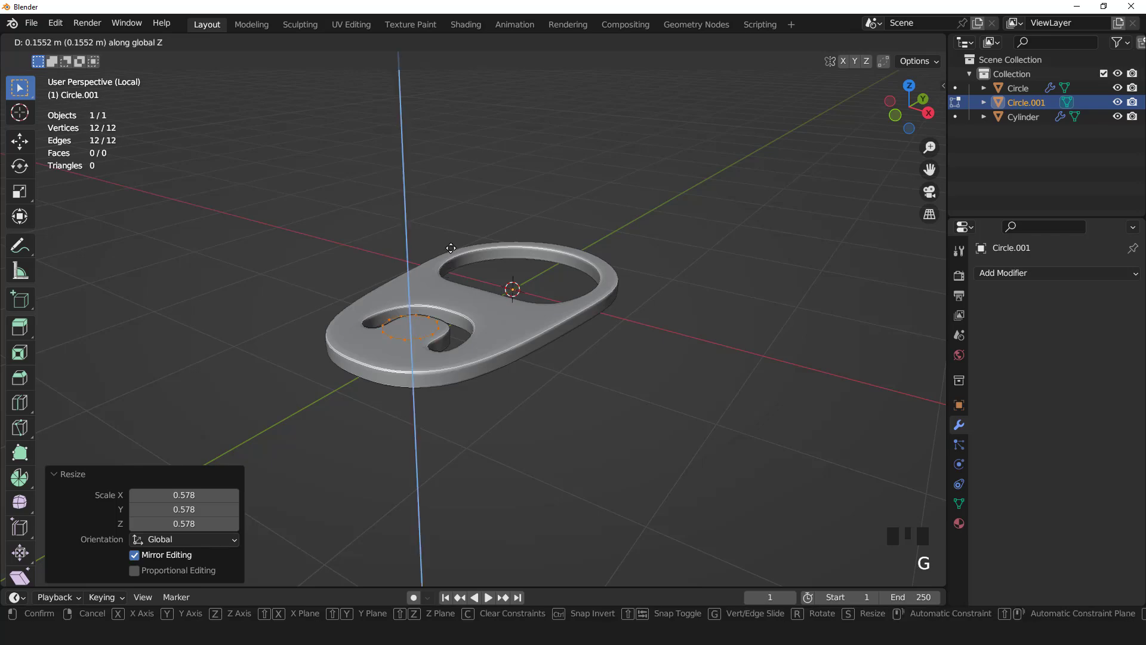
left_click(451, 243)
Step: In top view, scale the circle by about 0.725 and shift it about 0.053 m along Y to center it on the tongue
key("KP_7")
scroll(508, 311, "up", 2)
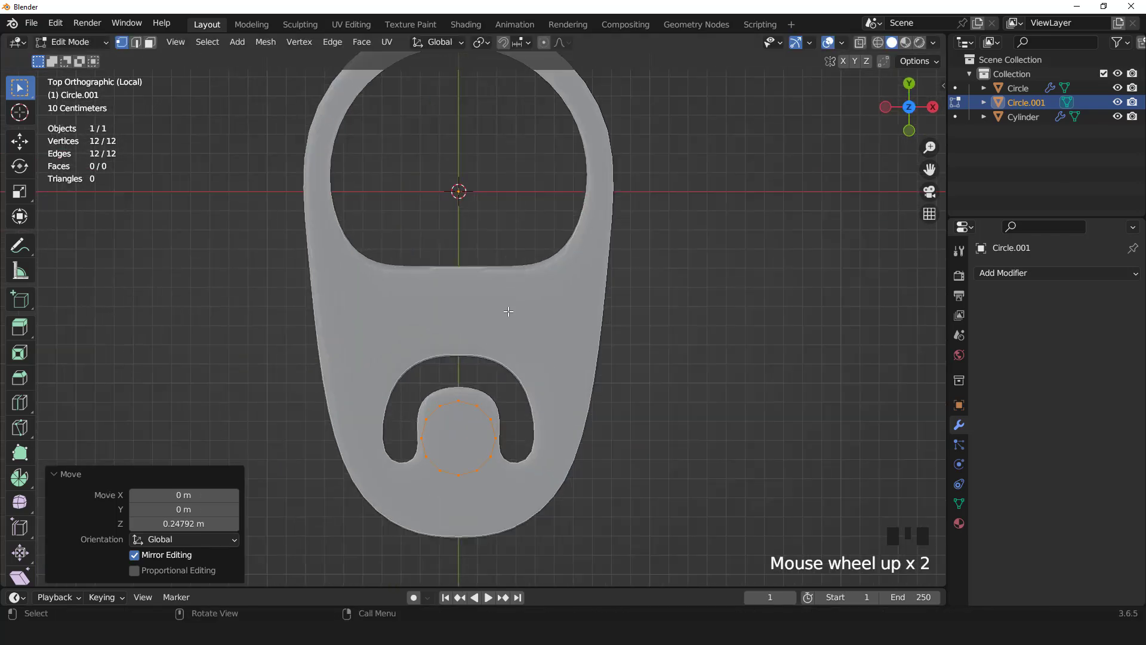
key("s")
left_click(538, 391)
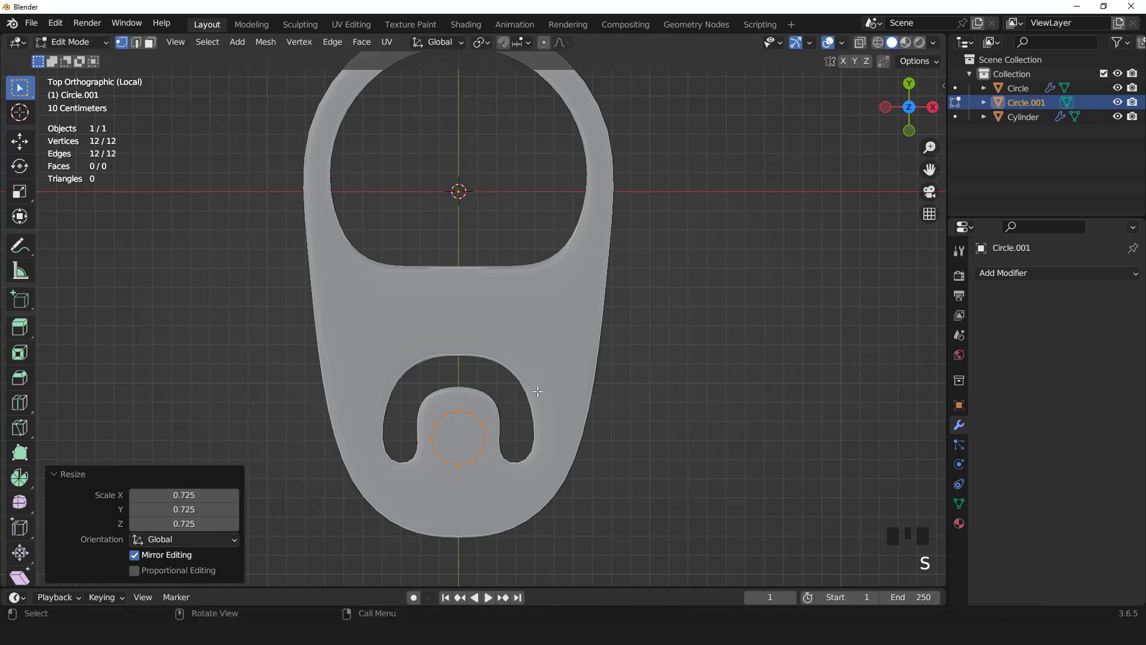
key("g")
key("y")
left_click(538, 381)
Step: Extrude the circle upward along Z into a short rivet cylinder, and fill its open top with a face
middle_click_drag(538, 382, 578, 305)
scroll(577, 304, "up", 3)
key("e")
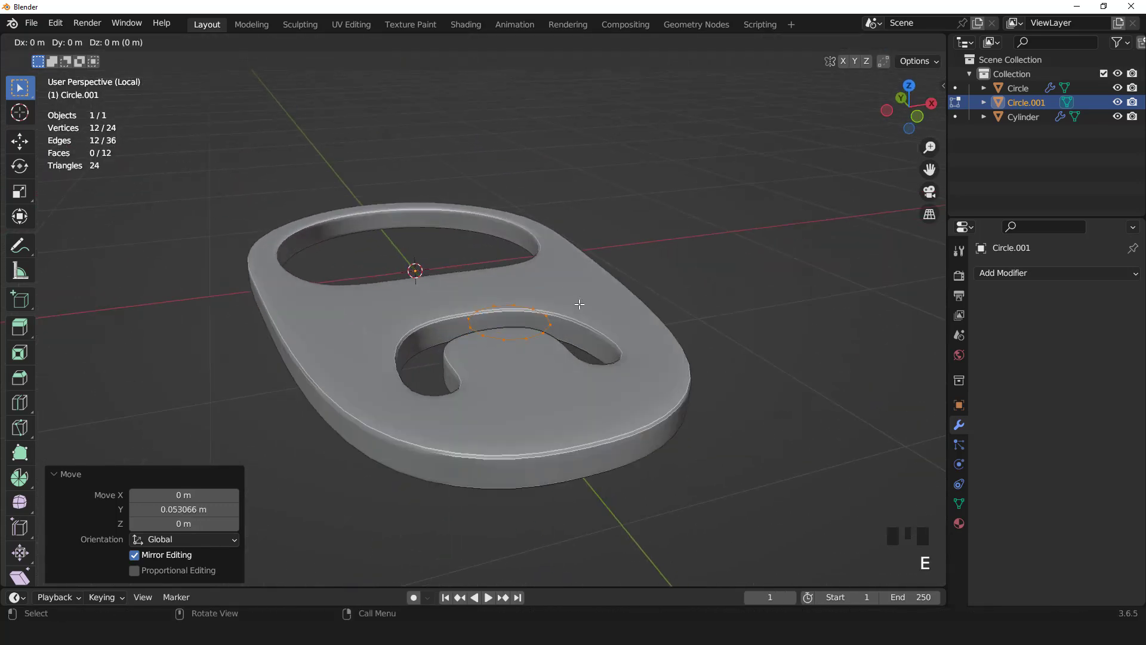
key("z")
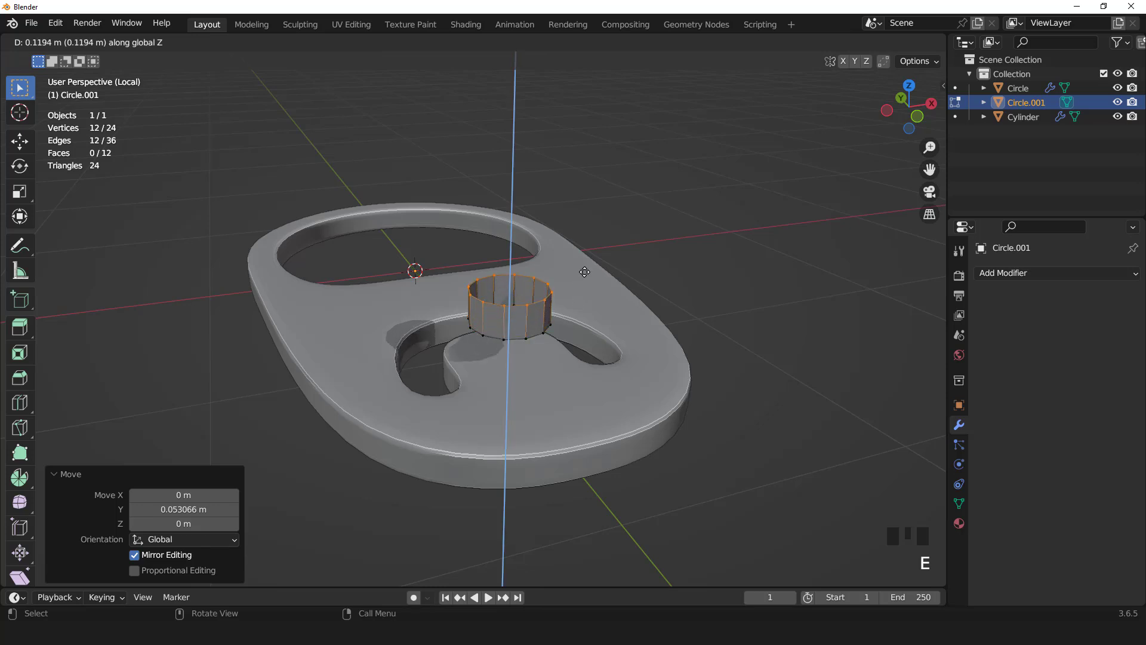
left_click(588, 266)
scroll(585, 272, "up", 2)
key("f")
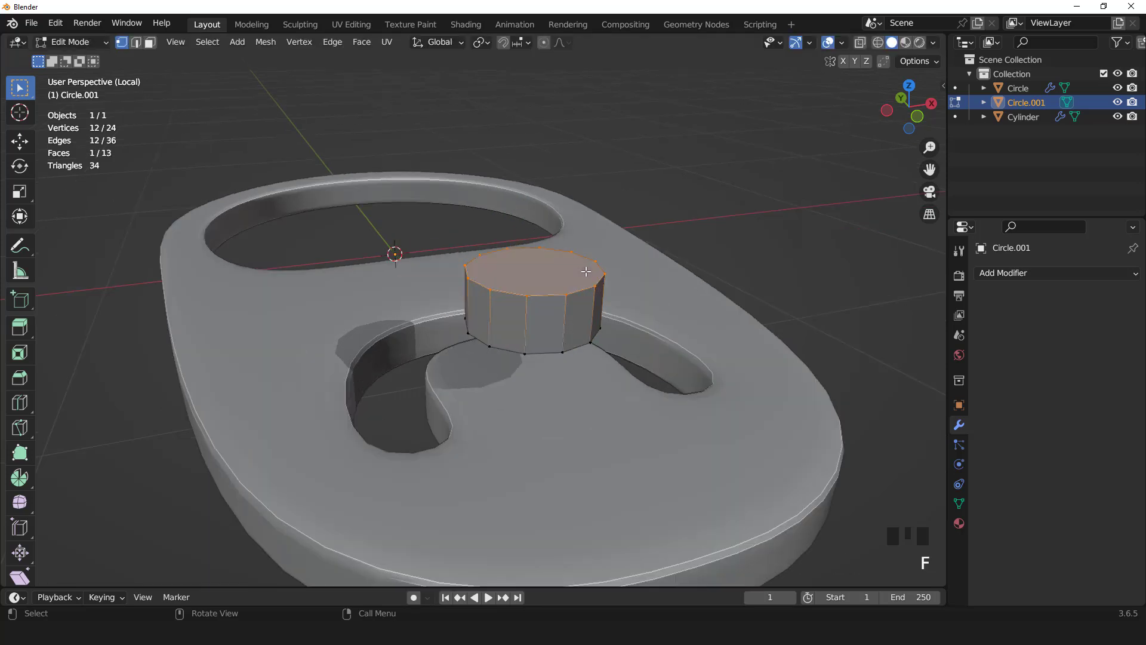
Step: Bevel the rivet's top rim edges slightly with two segments
scroll(599, 292, "up", 2)
key("2")
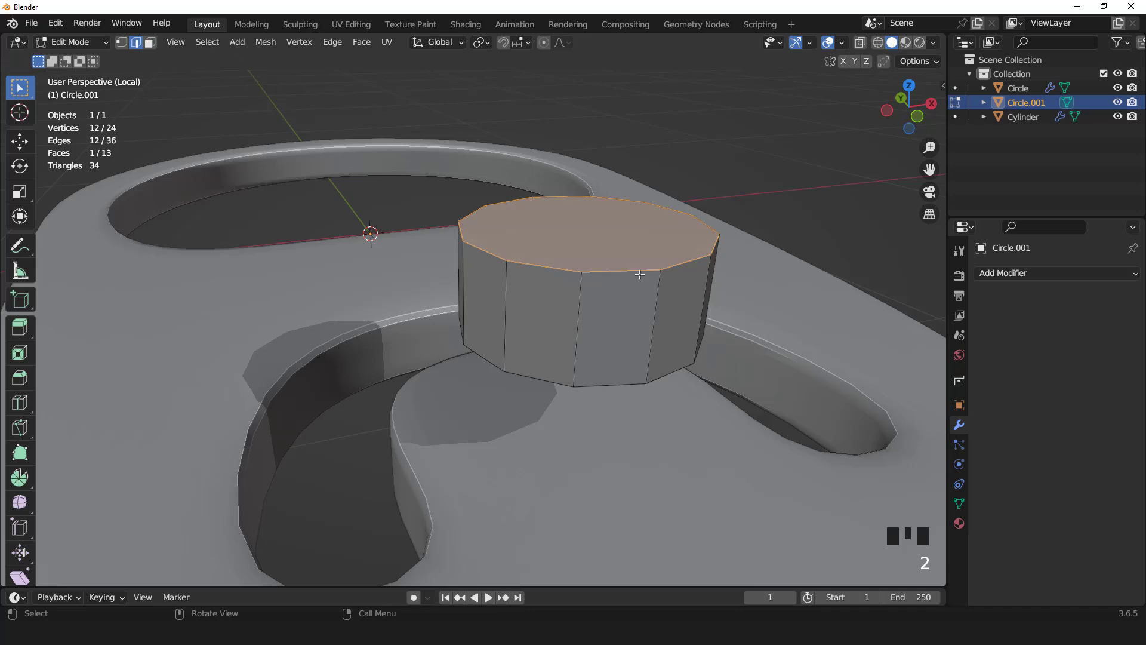
middle_click_drag(596, 291, 622, 296)
key("ctrl+b")
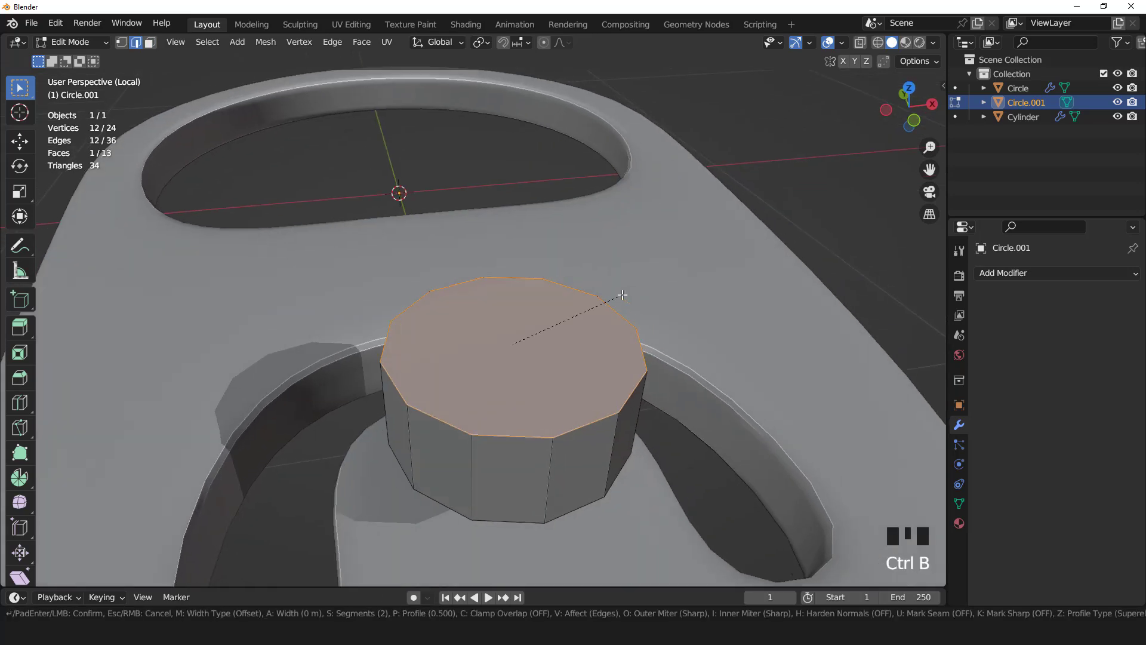
left_click(631, 298)
Step: Inset the rivet's top face by about 0.019 m and again by about 0.057 m, and merge the inner face at its center
key("3")
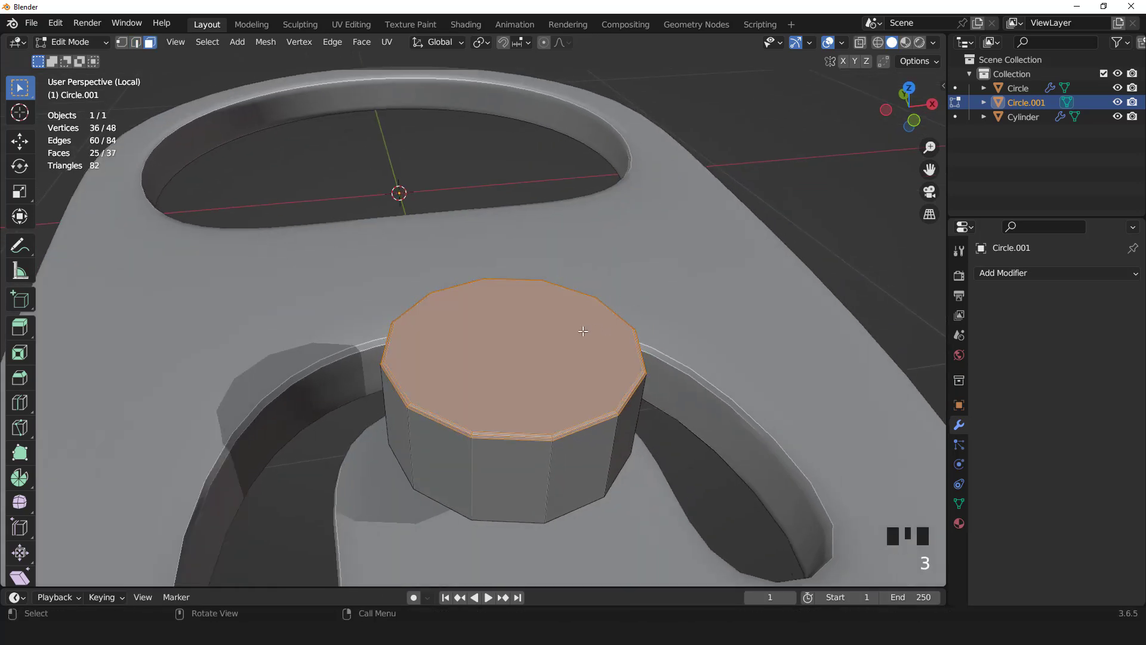
left_click(583, 332)
key("i")
left_click(604, 356)
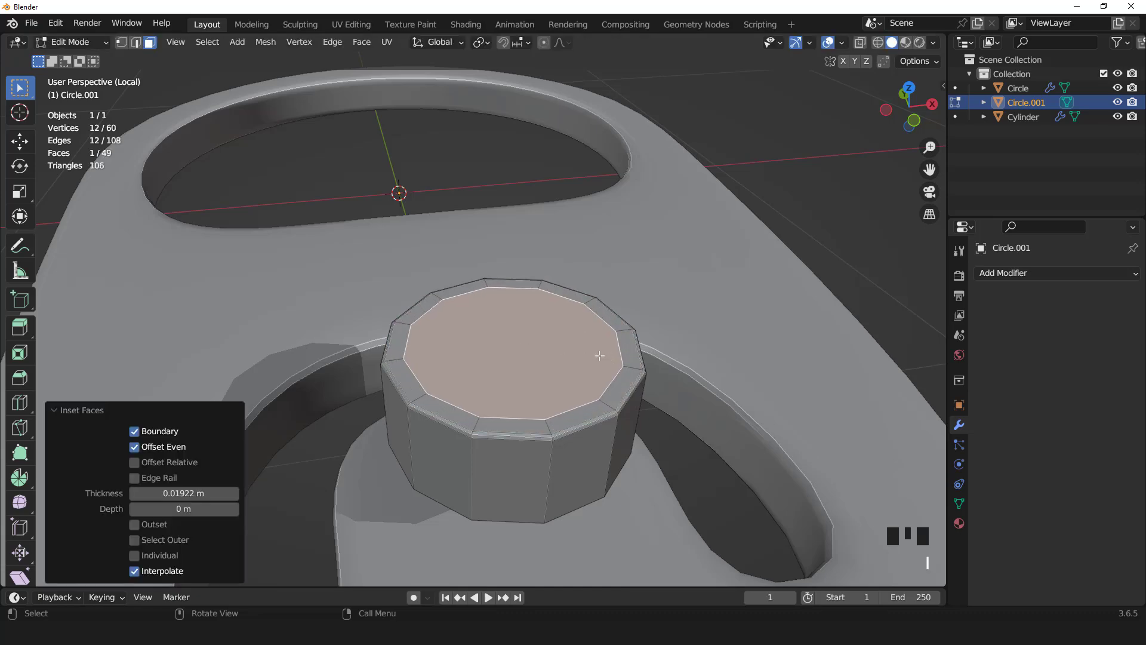
key("i")
left_click(559, 340)
key("m")
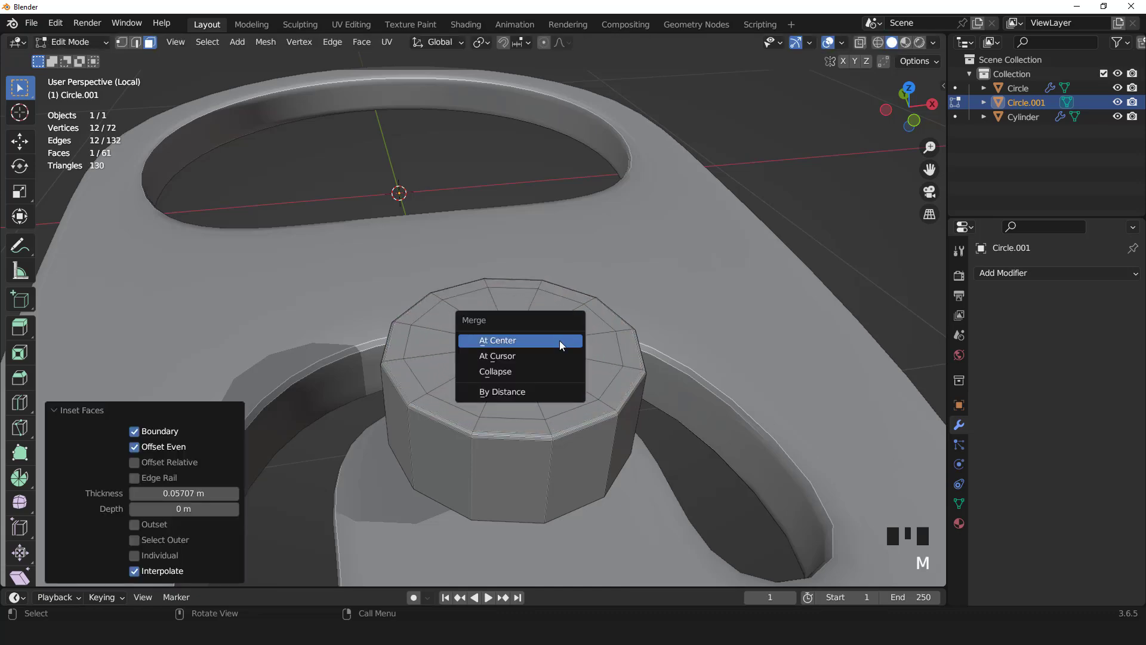
left_click(560, 341)
Step: Lower the whole rivet mesh along Z until it meets the tab's tongue, and return to Object Mode
middle_click_drag(560, 340, 515, 351)
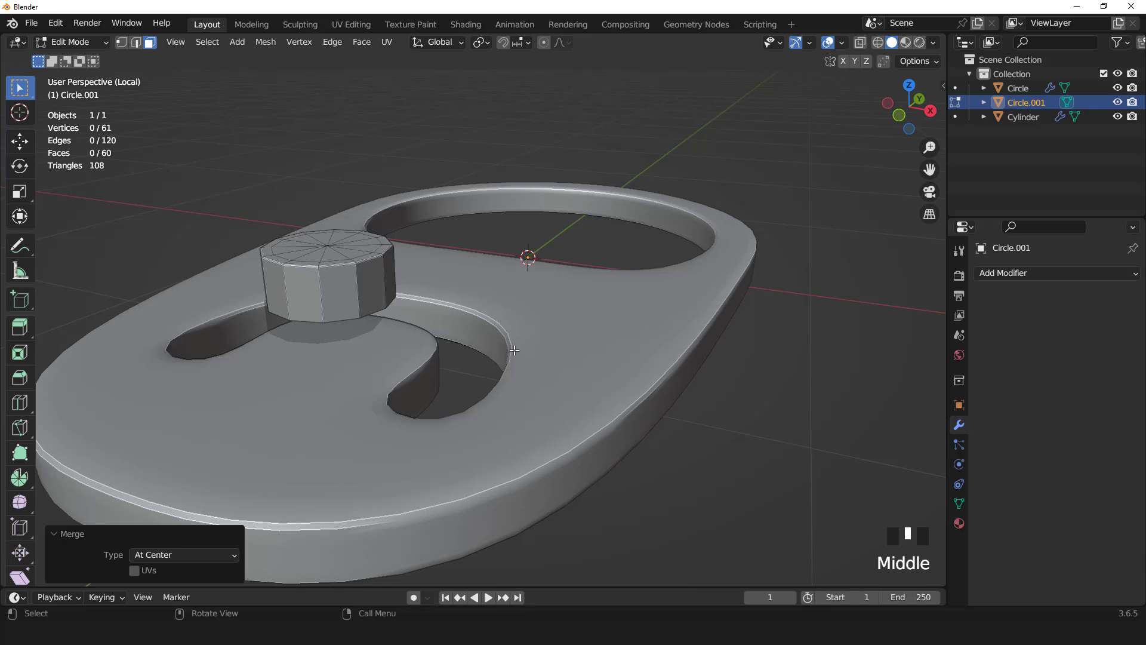
key("a")
key("g")
key("z")
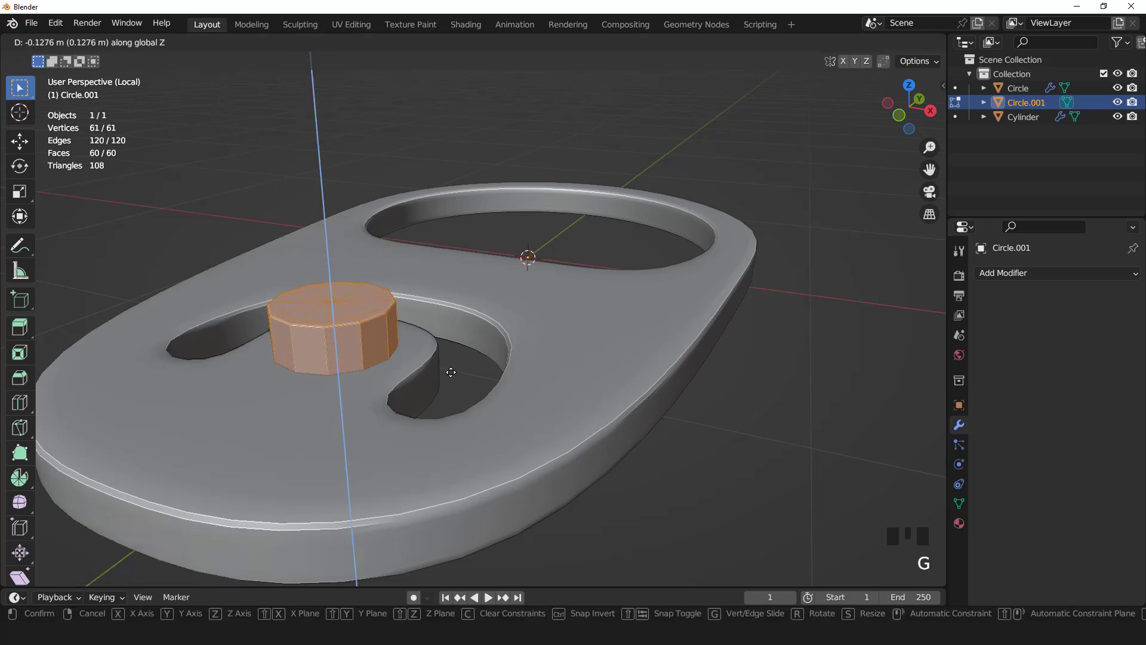
left_click(450, 366)
key("Tab")
Step: Make the pull tab thinner by scaling it to about 0.64 along Z
left_click(592, 360)
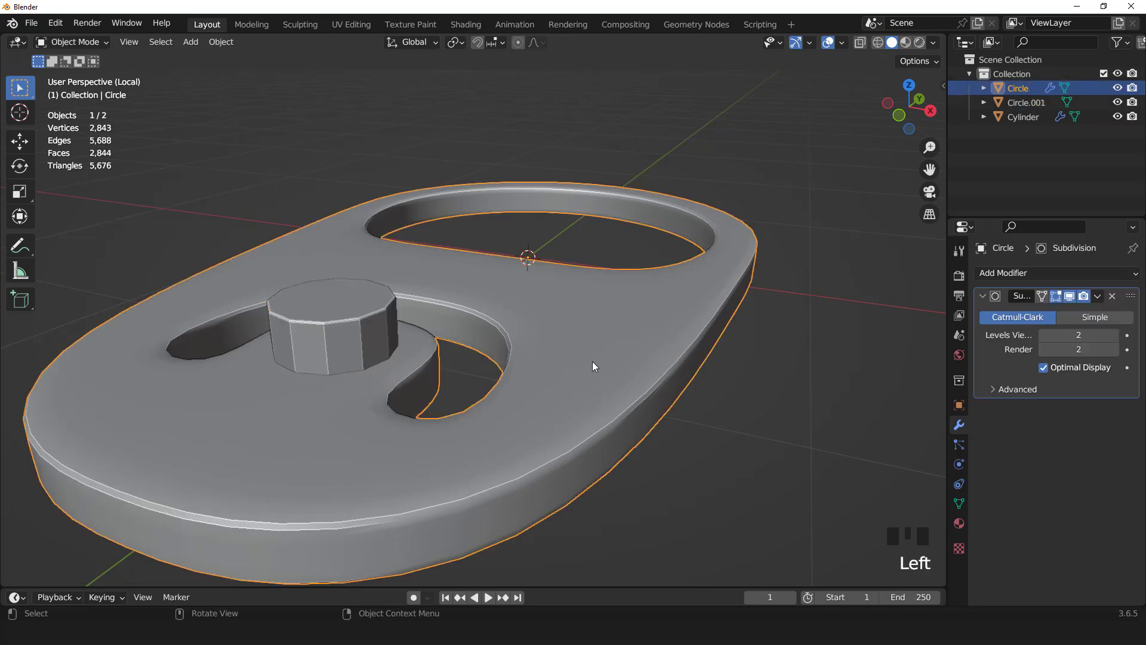
key("s")
key("z")
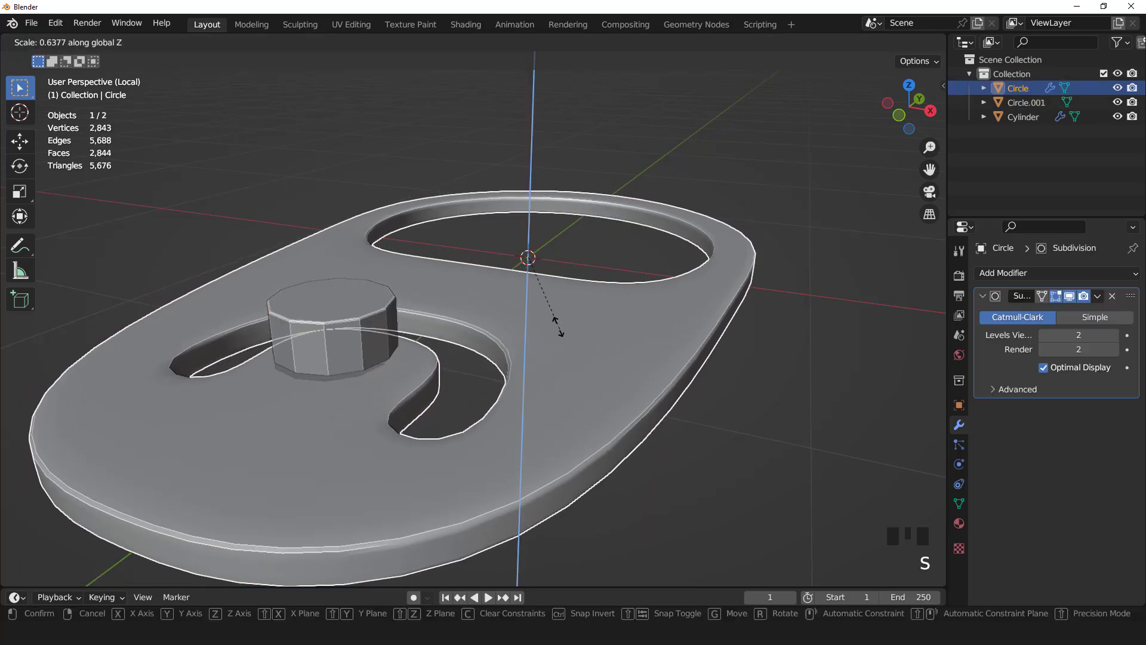
left_click(377, 337)
key("Tab")
key("Tab")
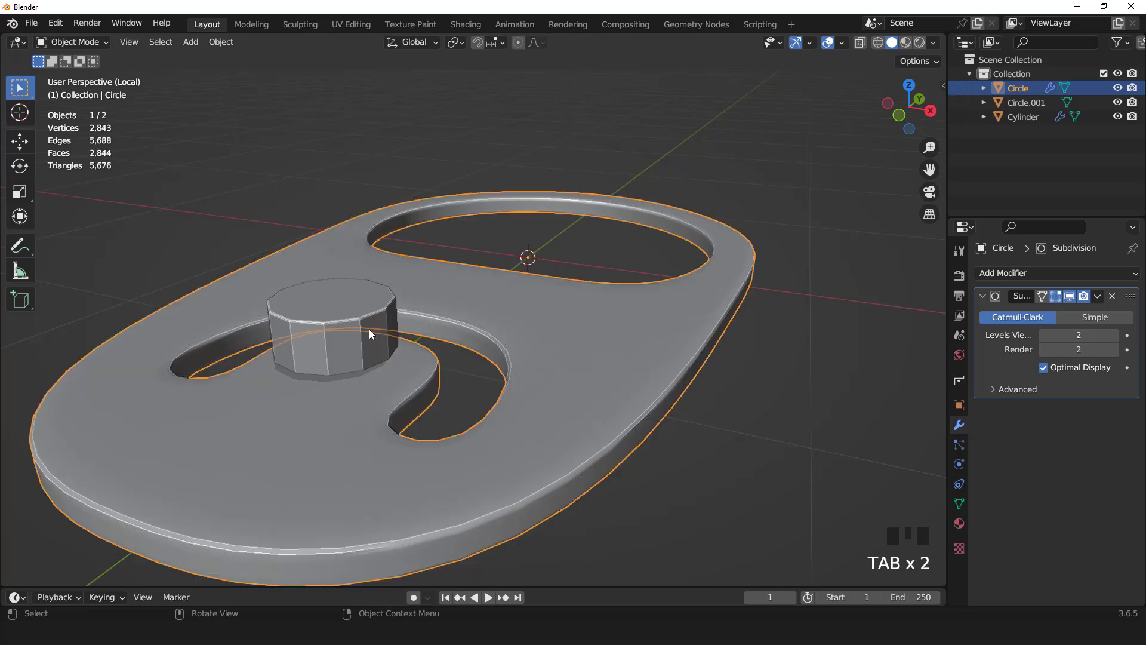
Step: Lower the rivet's mesh about 0.05 m along Z to meet the thinner tab, and return to Object Mode
left_click(369, 328)
key("Tab")
key("g")
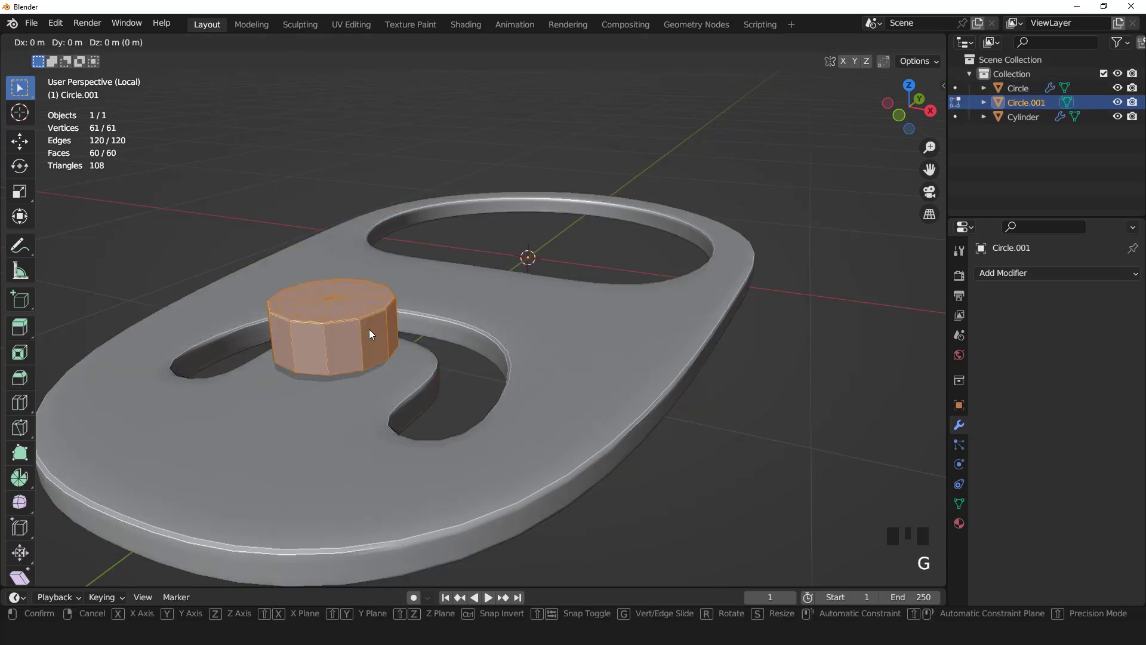
key("z")
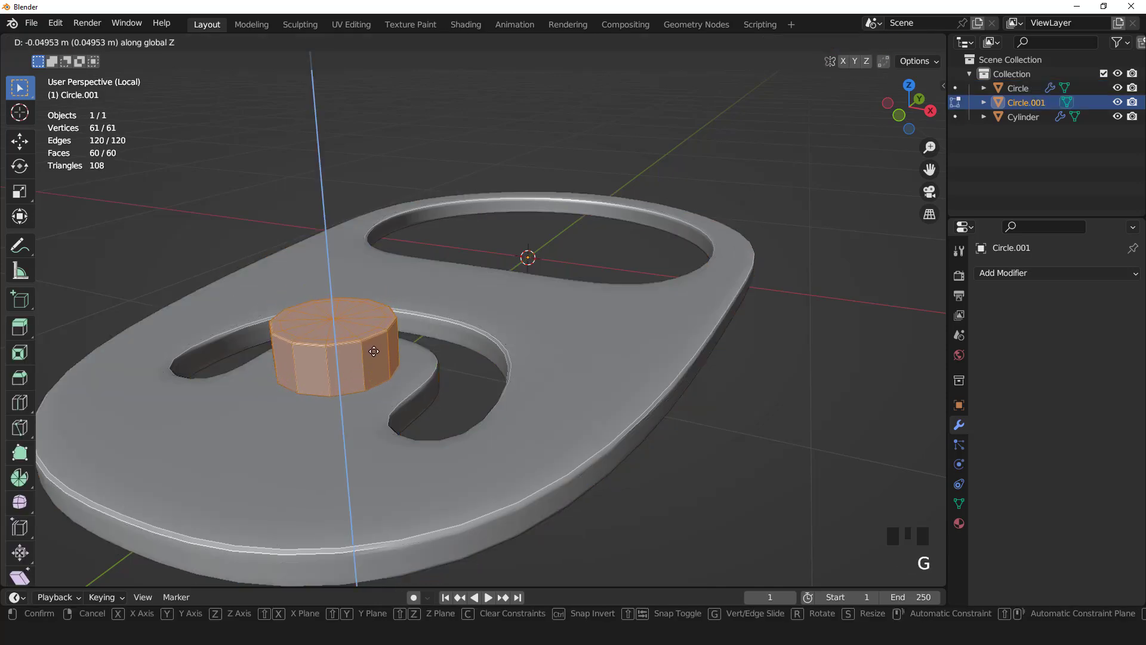
left_click(374, 352)
key("Tab")
Step: Select the pull tab and set its Subdivision viewport level to 3
middle_click_drag(443, 349, 478, 353)
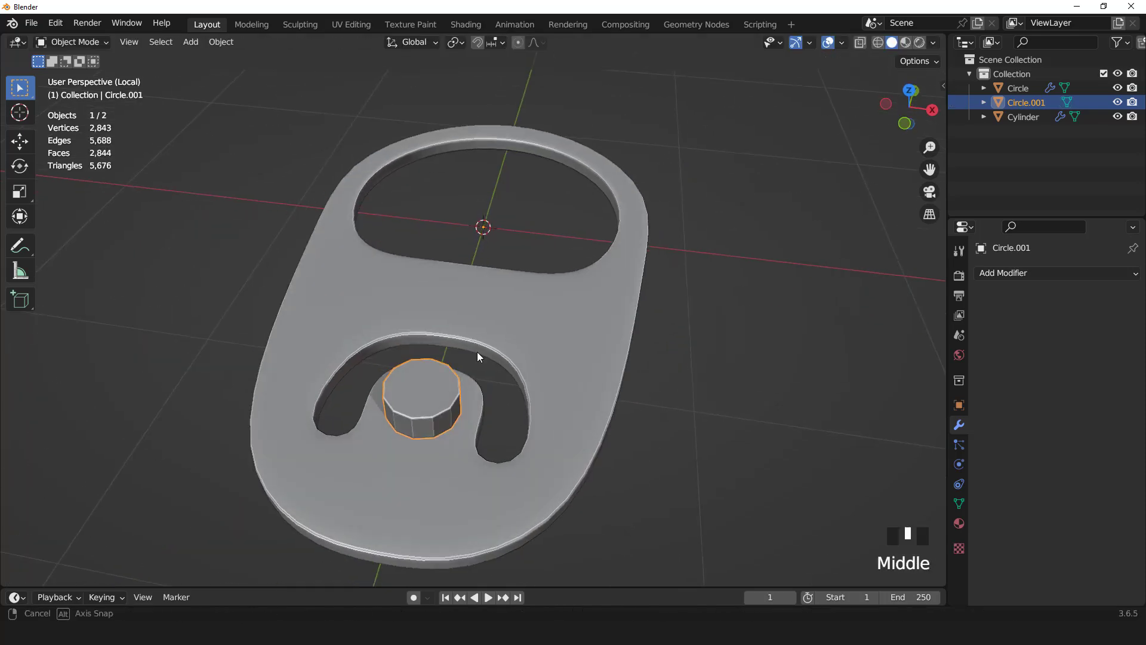
left_click(478, 352)
scroll(595, 252, "down", 3)
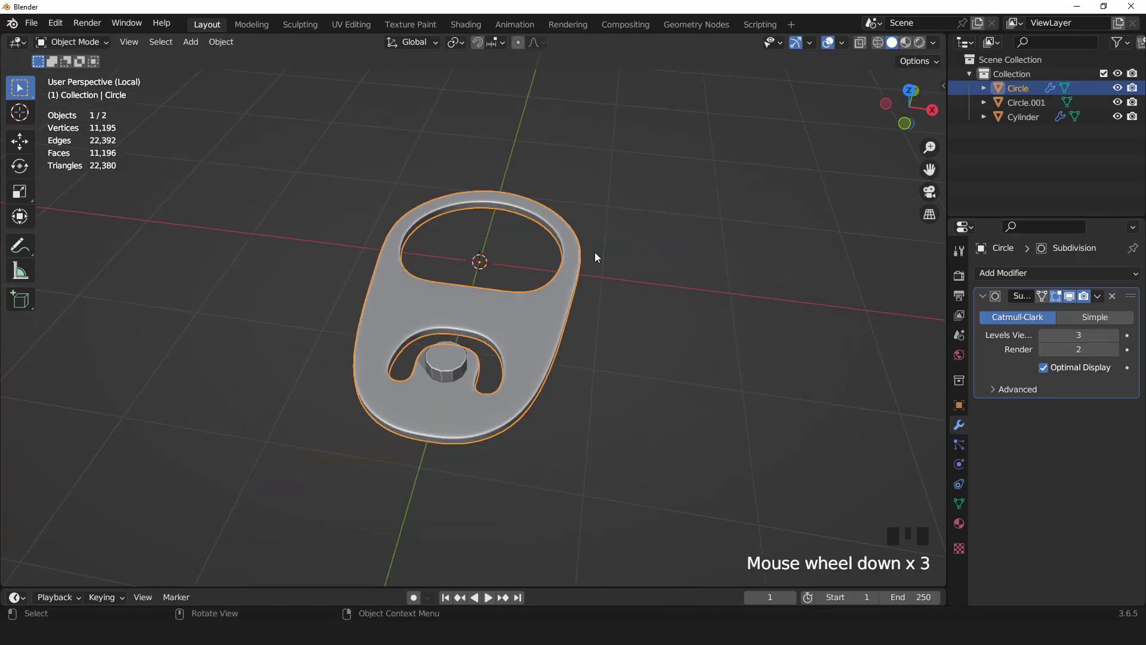
Step: Set the pull tab's Subdivision viewport level to 2
middle_click_drag(594, 252, 601, 303)
scroll(603, 303, "up", 1)
key("KP_7")
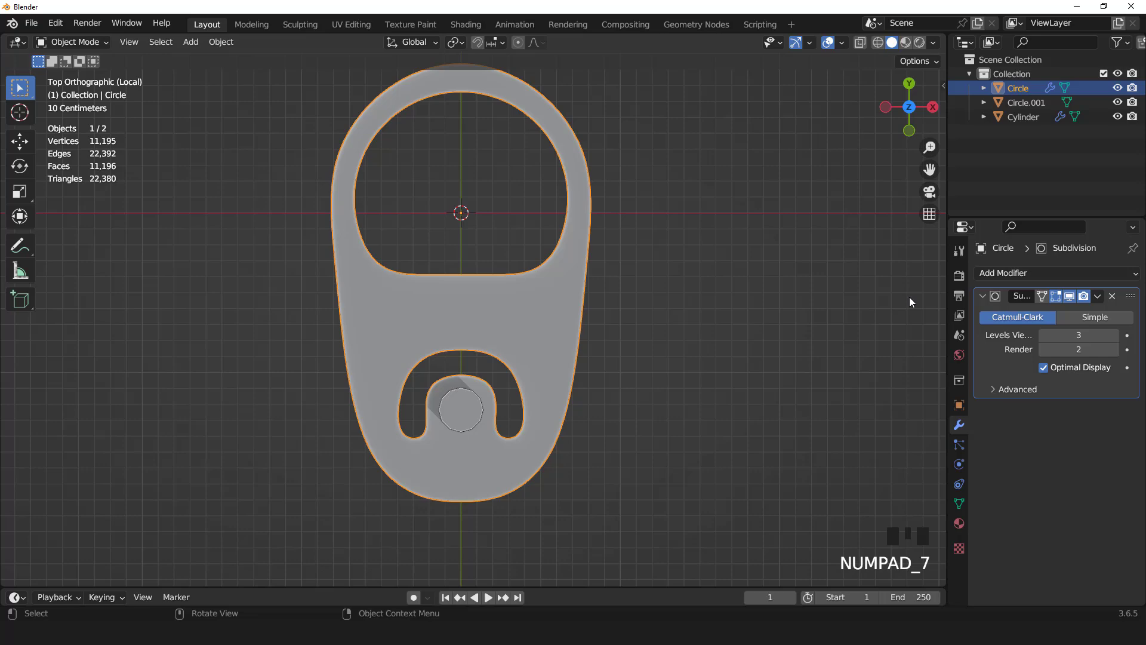
left_click(1047, 335)
Step: Add a level 2 Subdivision modifier to the rivet and shade it smooth with Auto Smooth at 30°
middle_click_drag(736, 306, 607, 214)
scroll(432, 337, "up", 2)
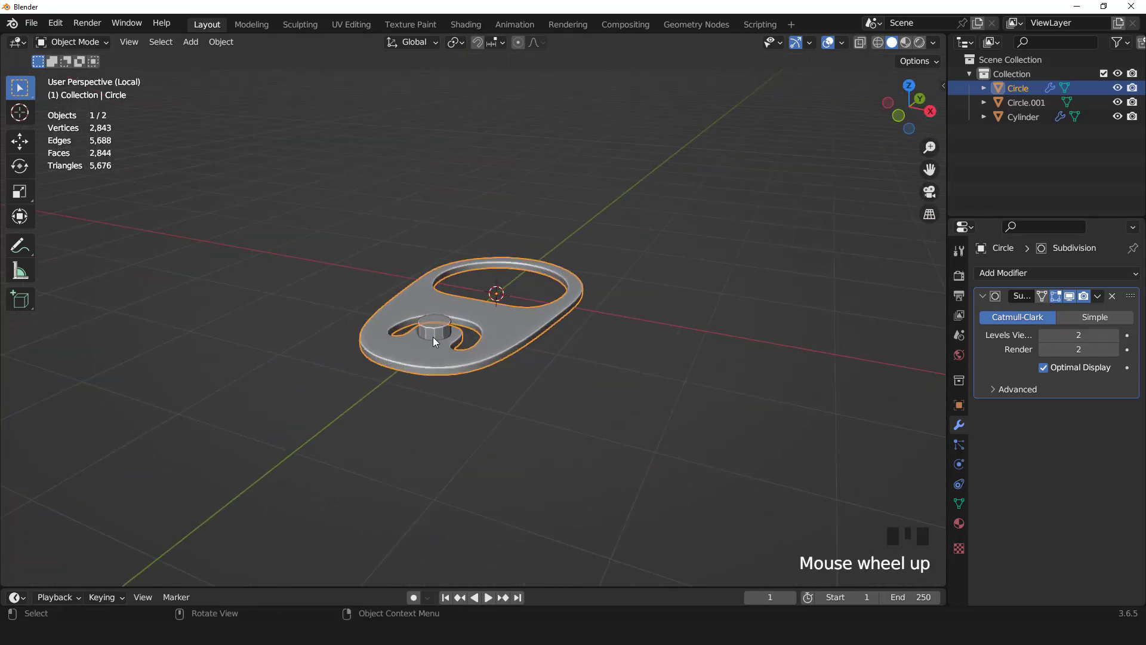
left_click(433, 335)
scroll(442, 322, "up", 2)
key("ctrl+2")
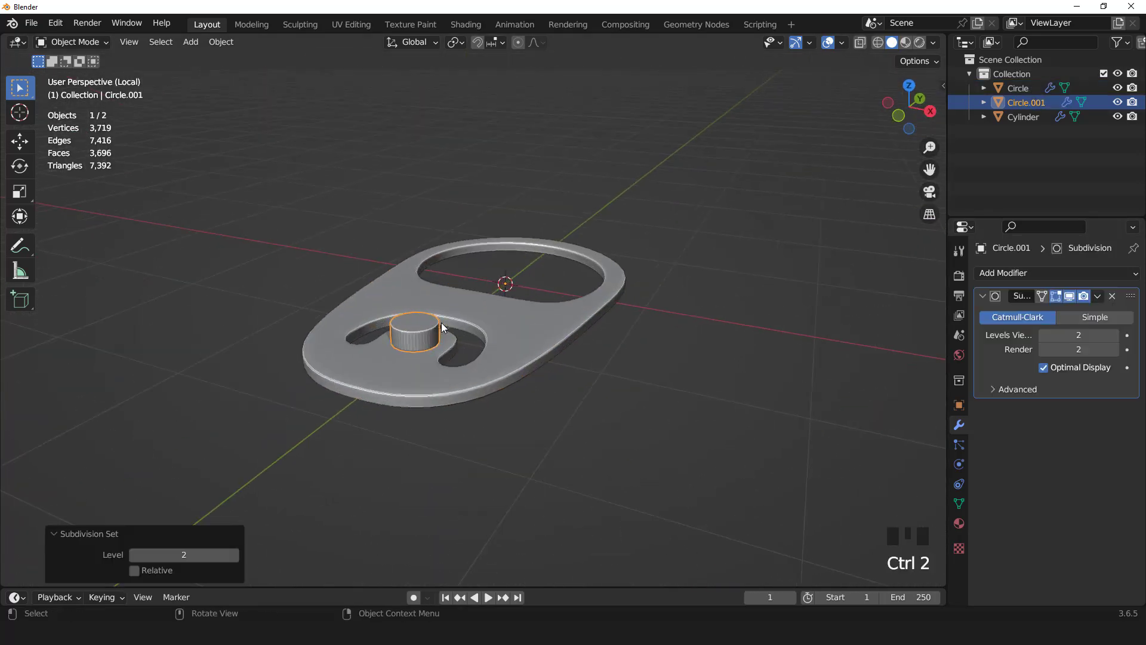
right_click_drag(442, 322, 417, 277)
mouse_move(417, 278)
middle_mouse_down()
mouse_move(500, 305)
mouse_move(416, 281)
middle_mouse_up()
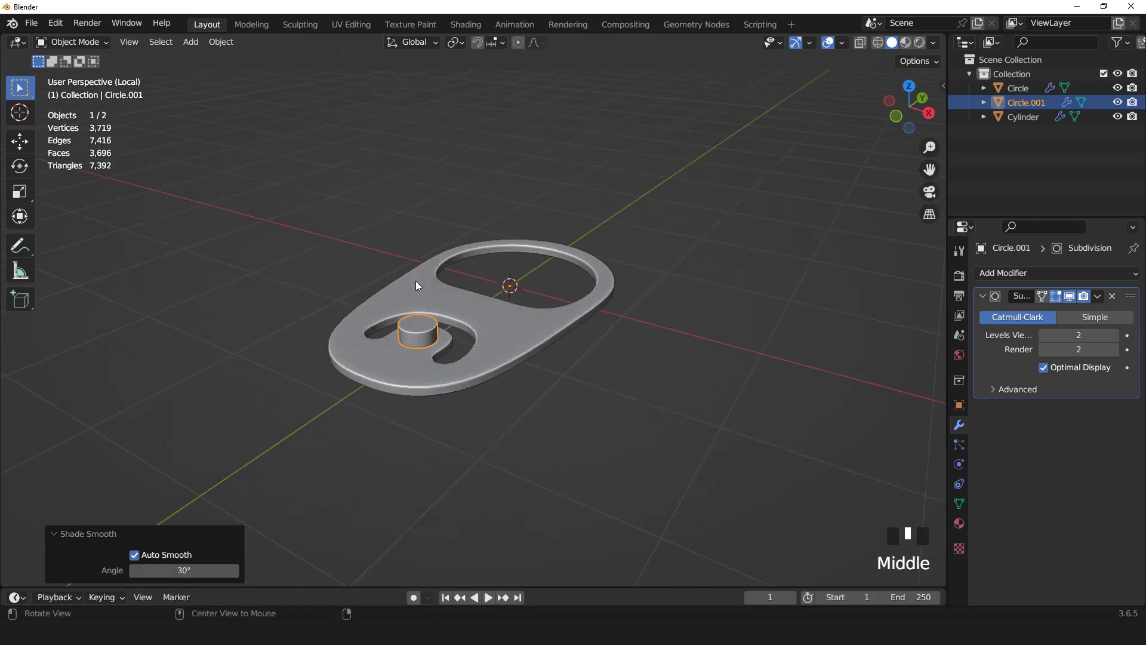
Step: Select the tab together with the rivet, leave local view, and move them about 0.53 m in Y and 1.32 m up in Z
scroll(507, 324, "up", 1)
left_click(507, 324, "shift")
key("KP_Divide")
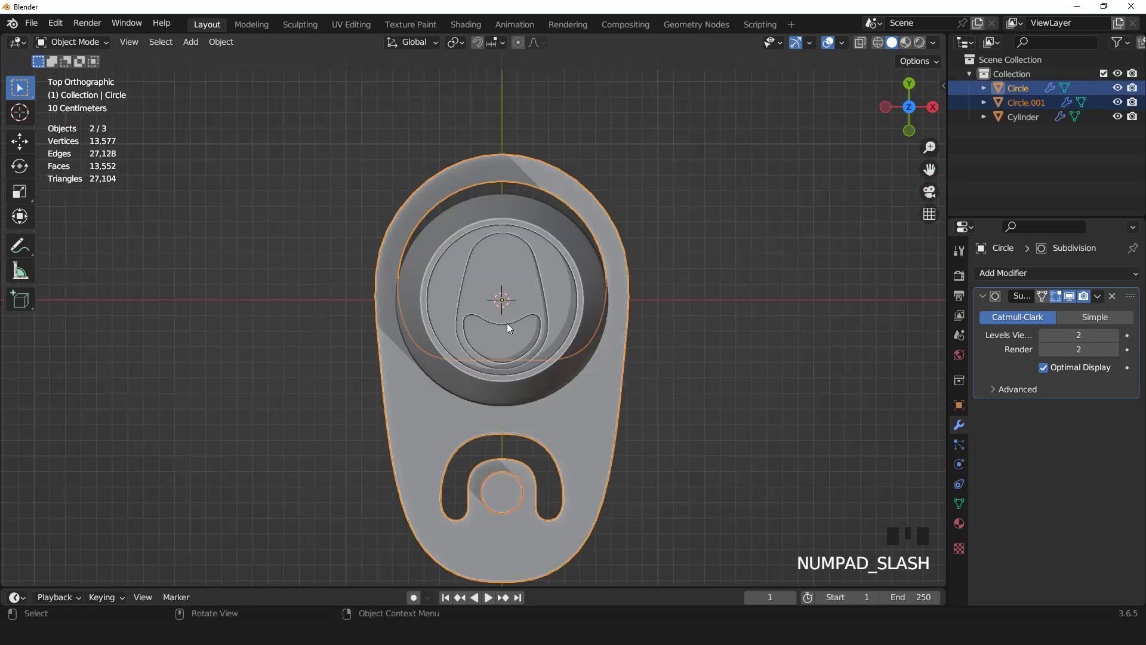
key("KP_3")
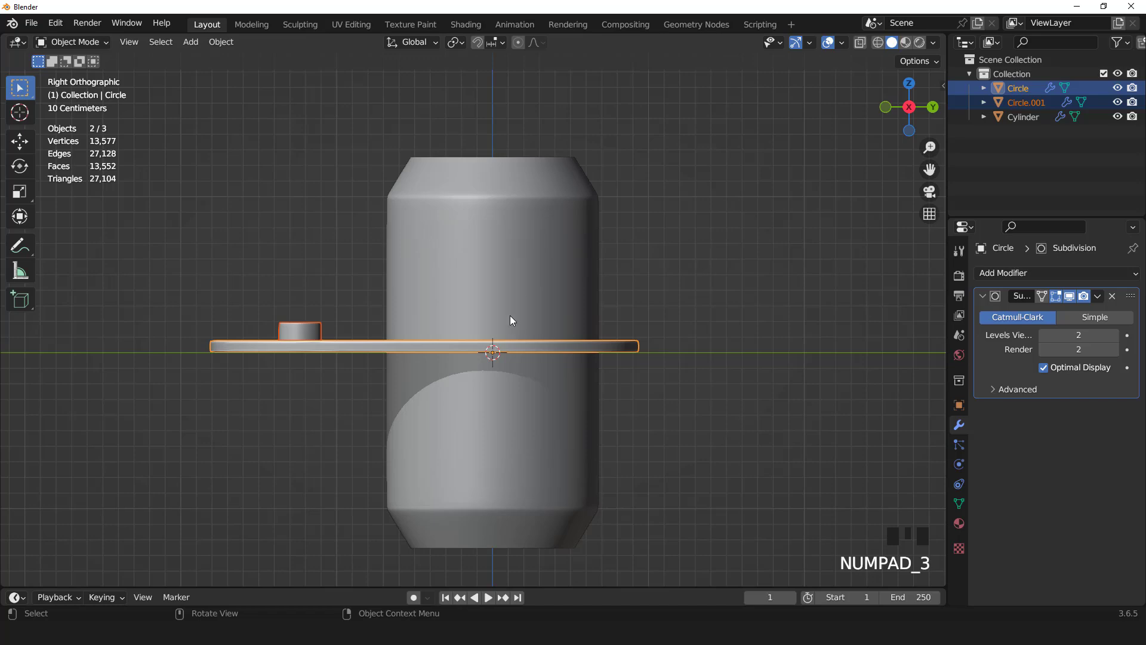
key("g")
left_click(589, 117)
Step: Shrink the tab and rivet from the top view, scaling by about 0.43 and again by about 0.54
key("KP_7")
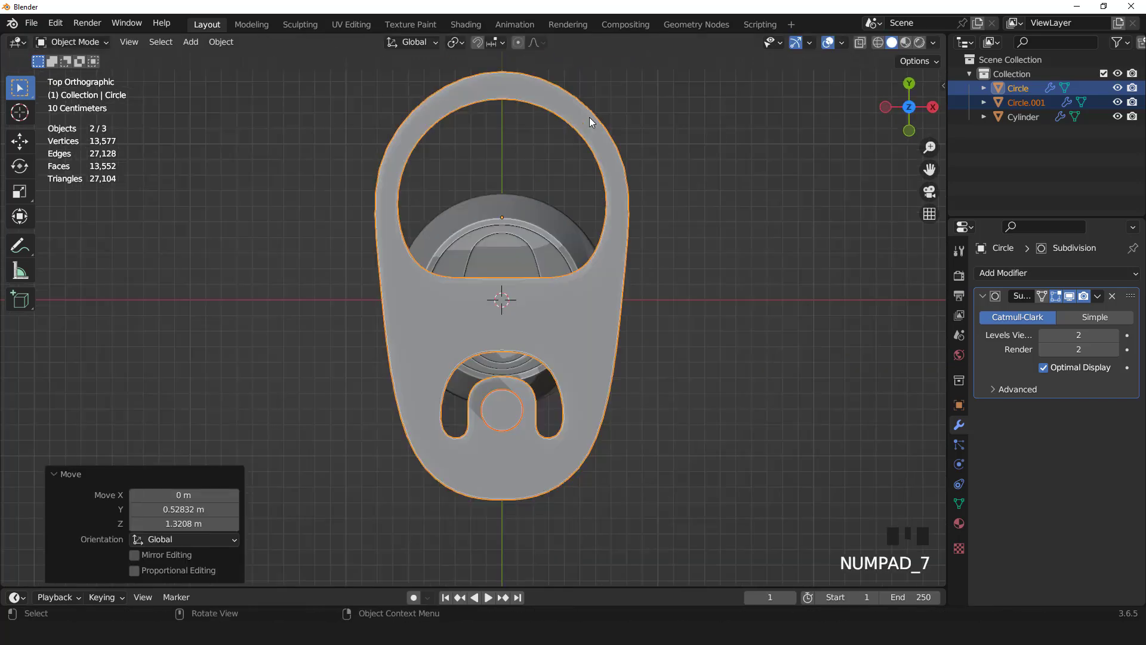
key("s")
left_click(573, 257)
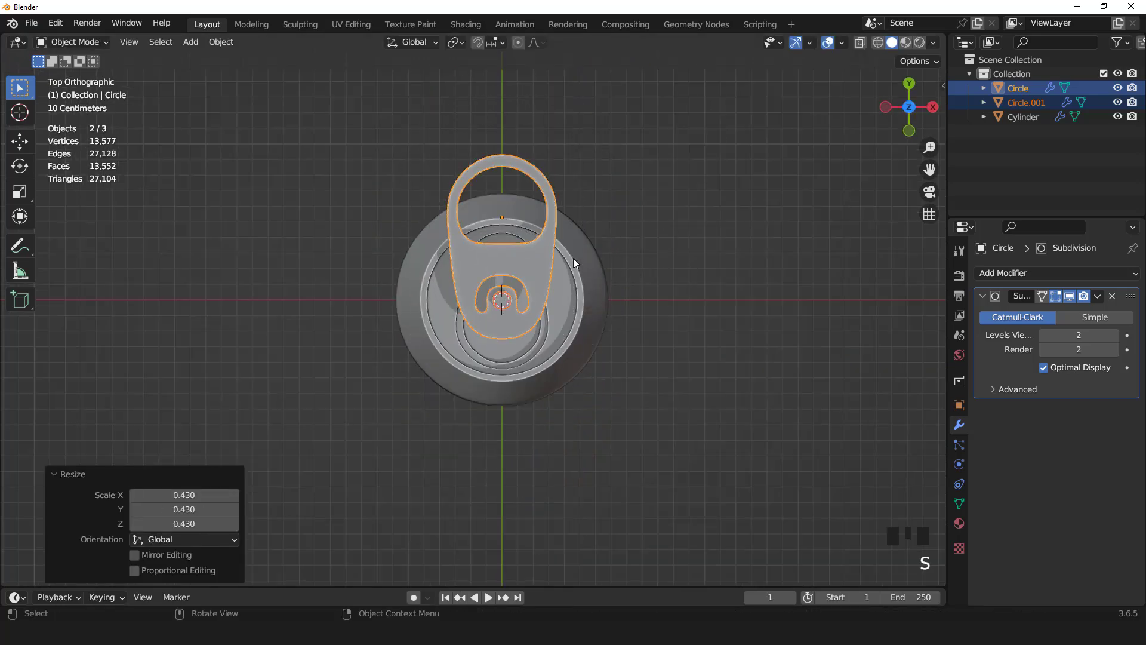
key("s")
left_click(573, 248)
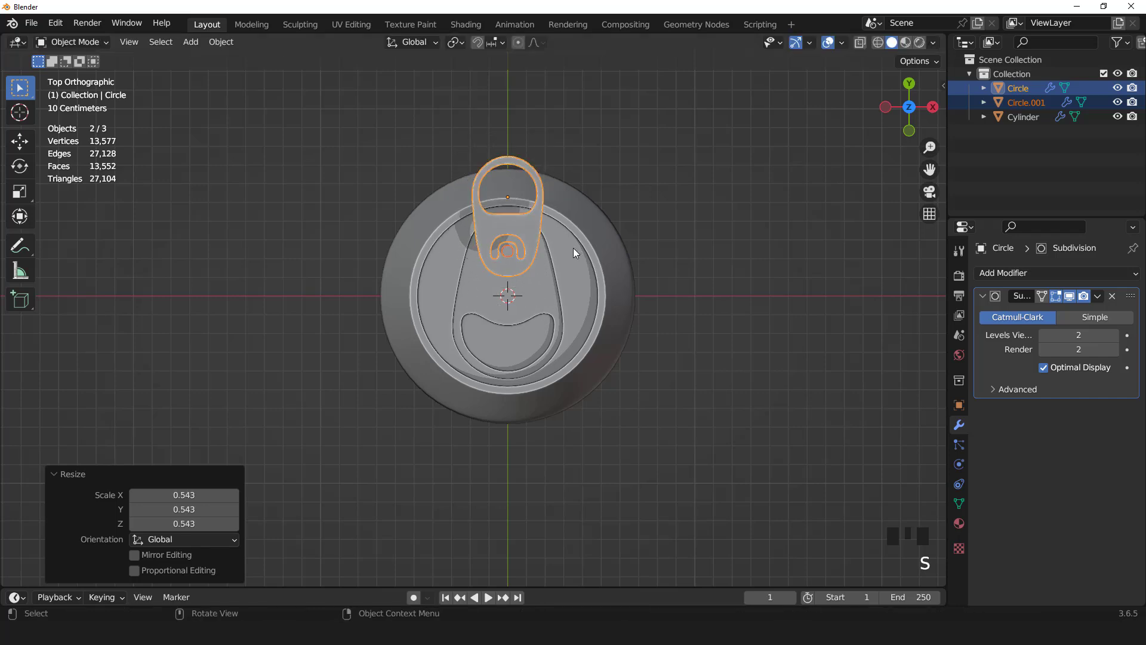
Step: Move the tab and rivet about -0.35 m along Y onto the can's lid
key("g")
key("y")
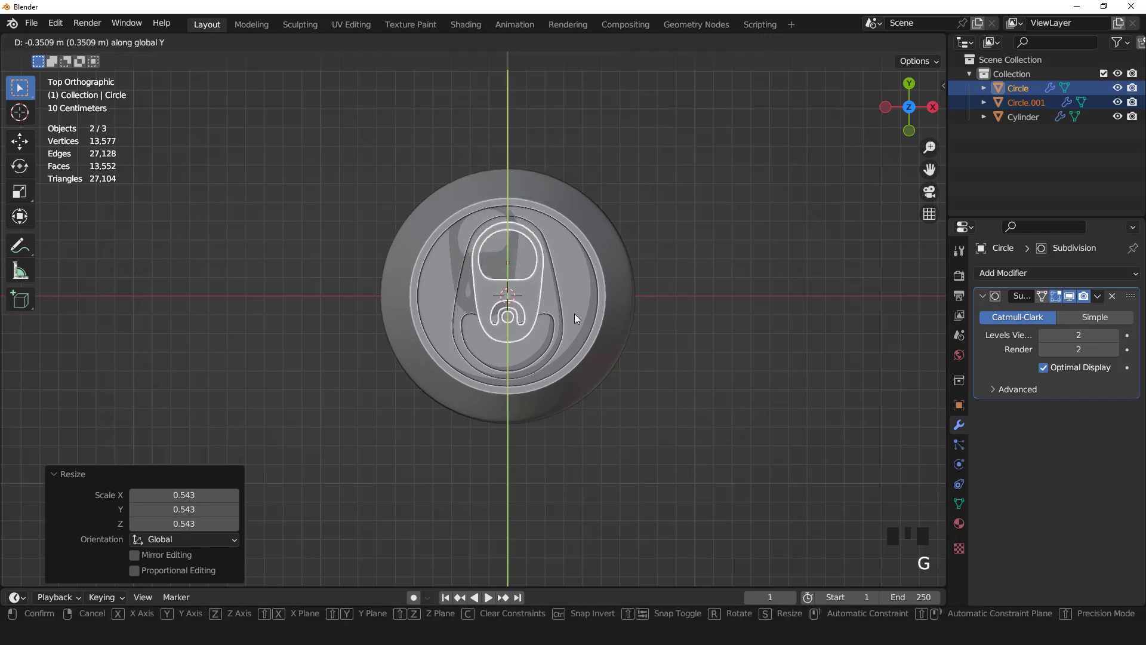
left_click(574, 314)
Step: Scale the tab and rivet by about 0.868 and shift them about 0.029 m along Y within the recessed panel
scroll(574, 313, "up", 2)
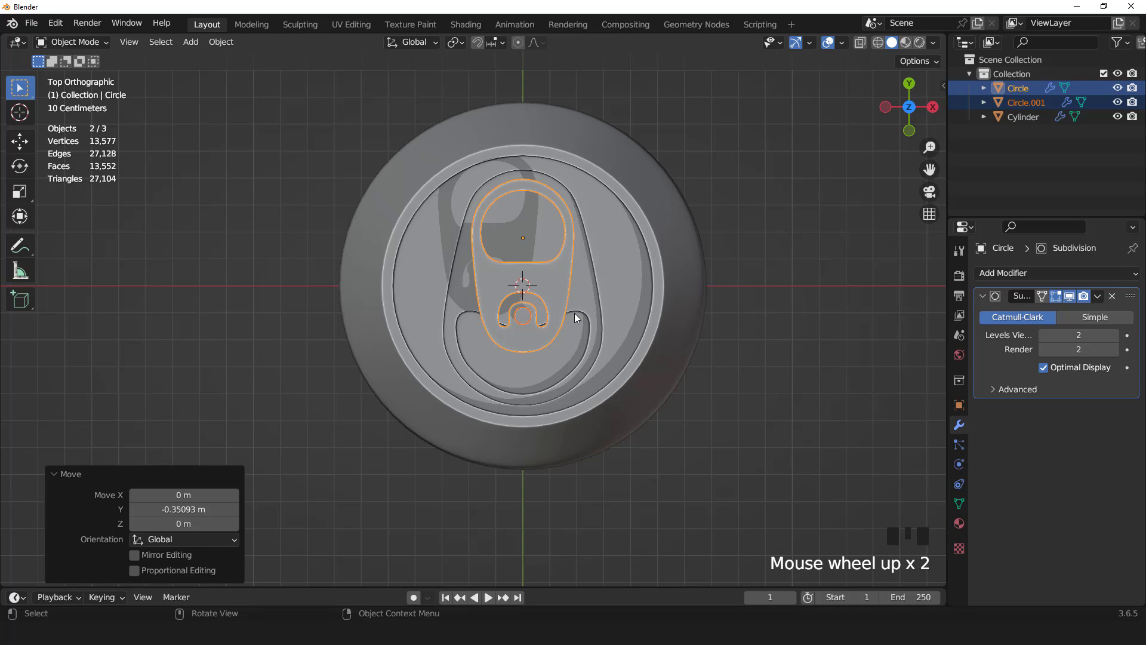
key("s")
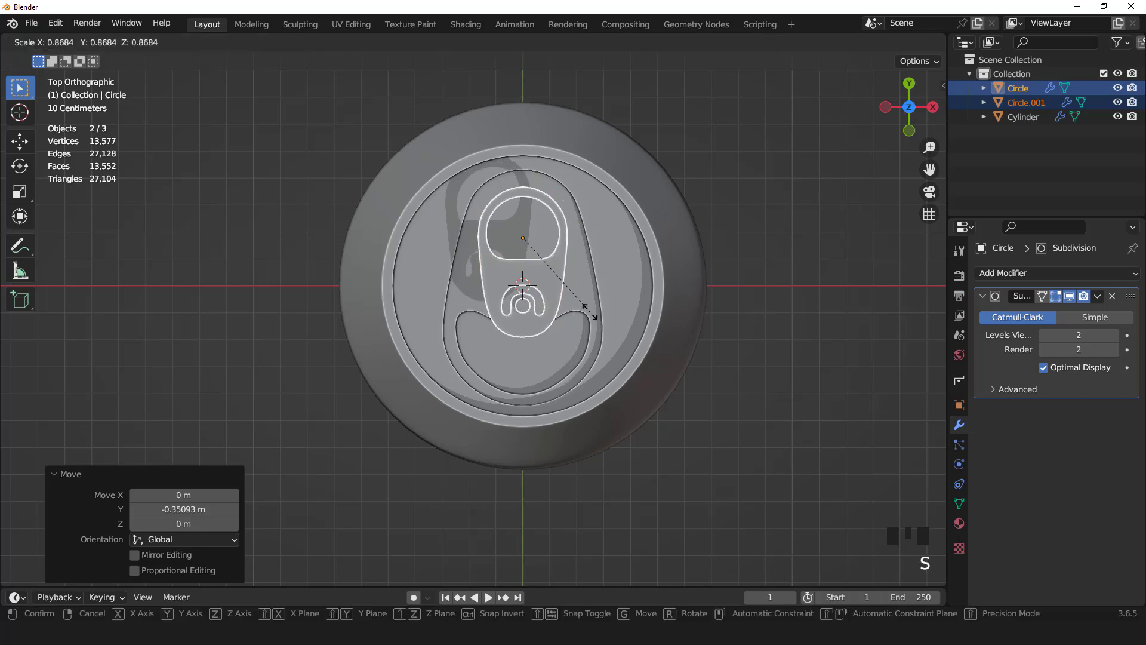
left_click(589, 311)
key("g")
key("y")
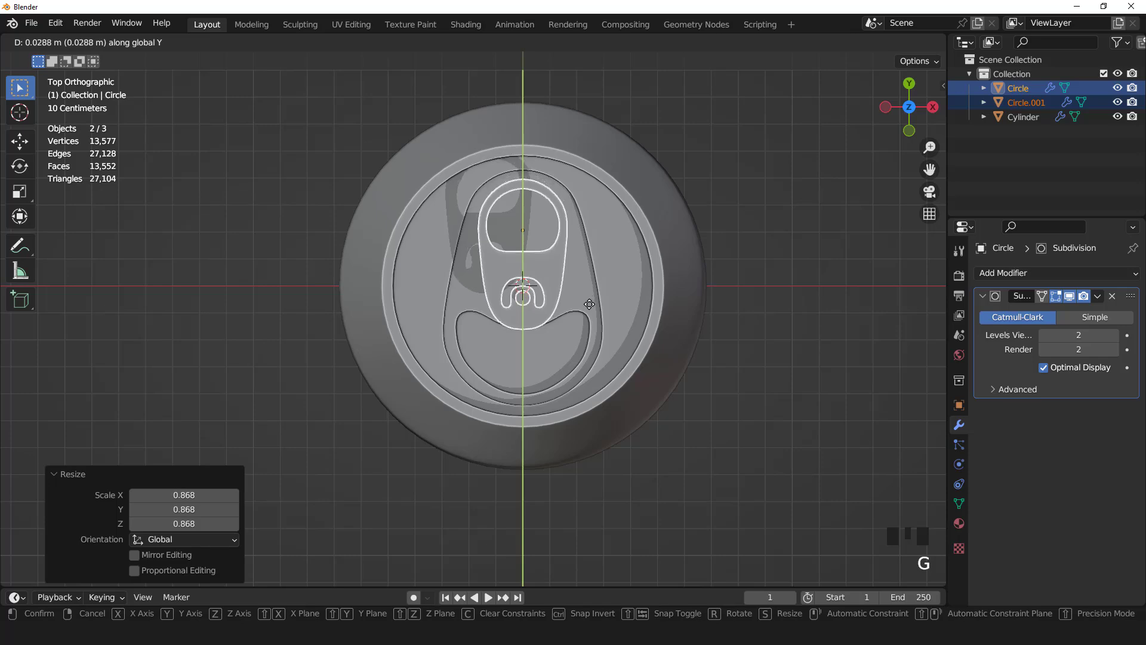
left_click(587, 312)
Step: Lower the tab and rivet about 0.134 m along Z to rest on the can's lid
scroll(588, 310, "down", 2)
key("KP_Decimal")
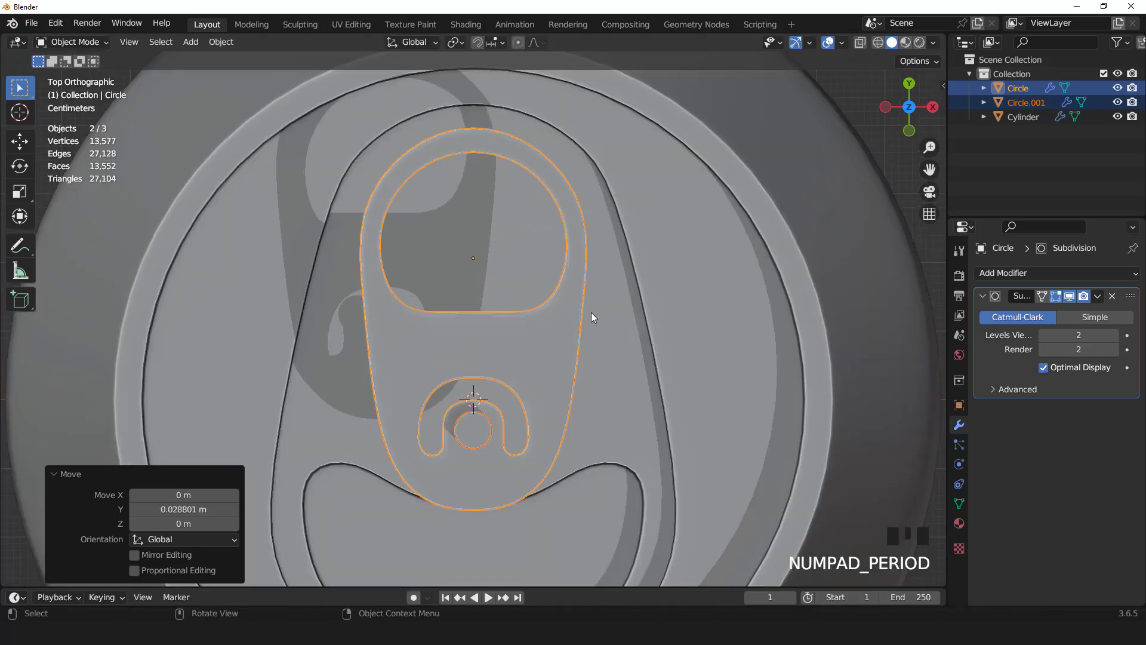
middle_click_drag(591, 313, 538, 232)
scroll(539, 232, "up", 2)
key("g")
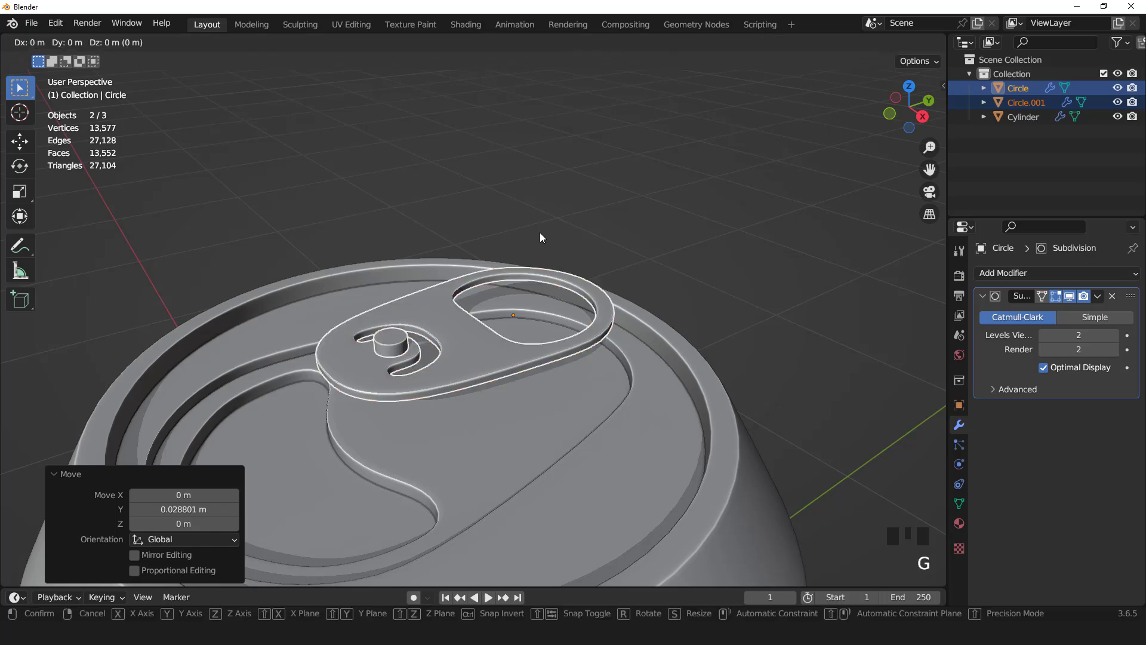
key("z")
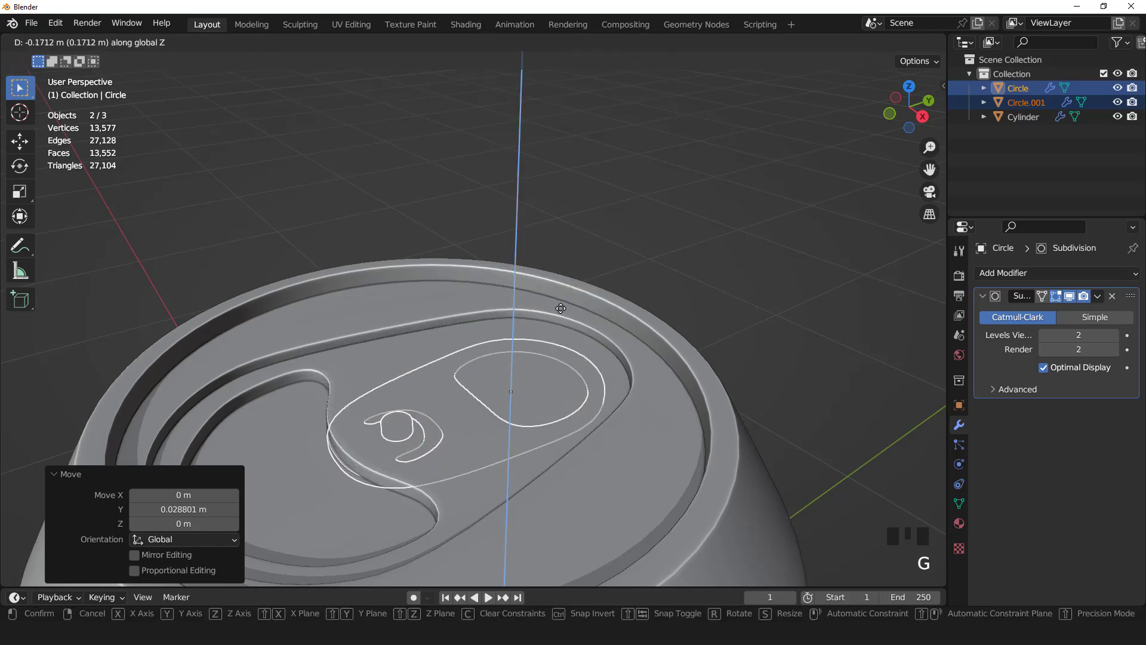
left_click(564, 296)
Step: Thicken the tab and rivet by scaling them to about 1.3 along Z
middle_click_drag(565, 293, 486, 305)
scroll(492, 305, "up", 4)
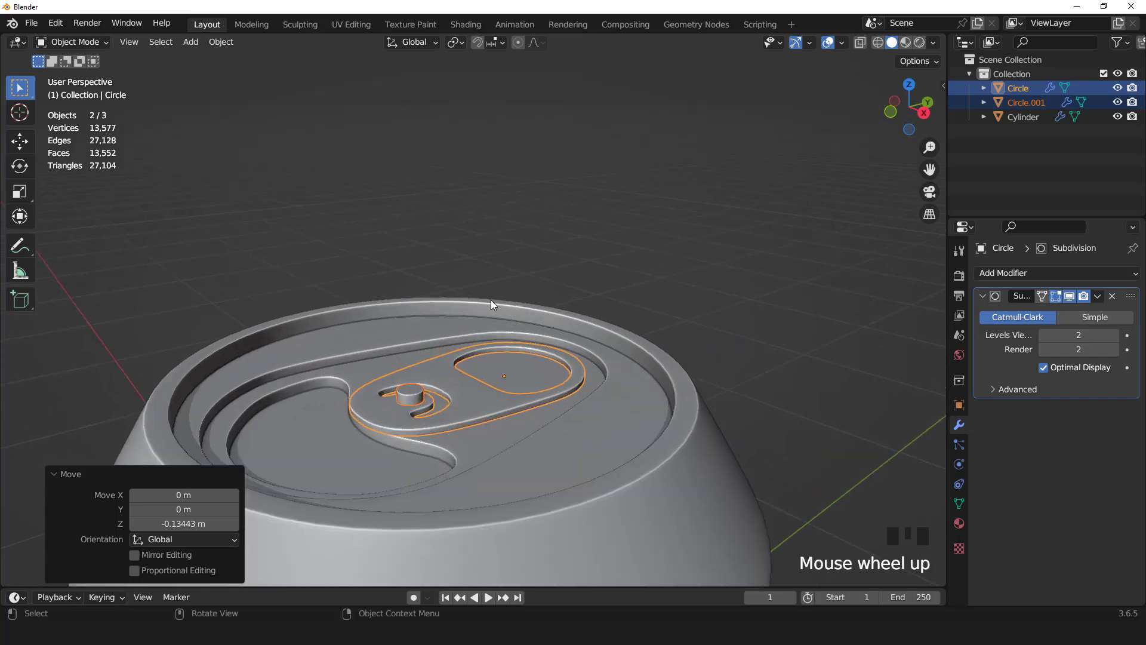
scroll(497, 360, "up", 2)
key("s")
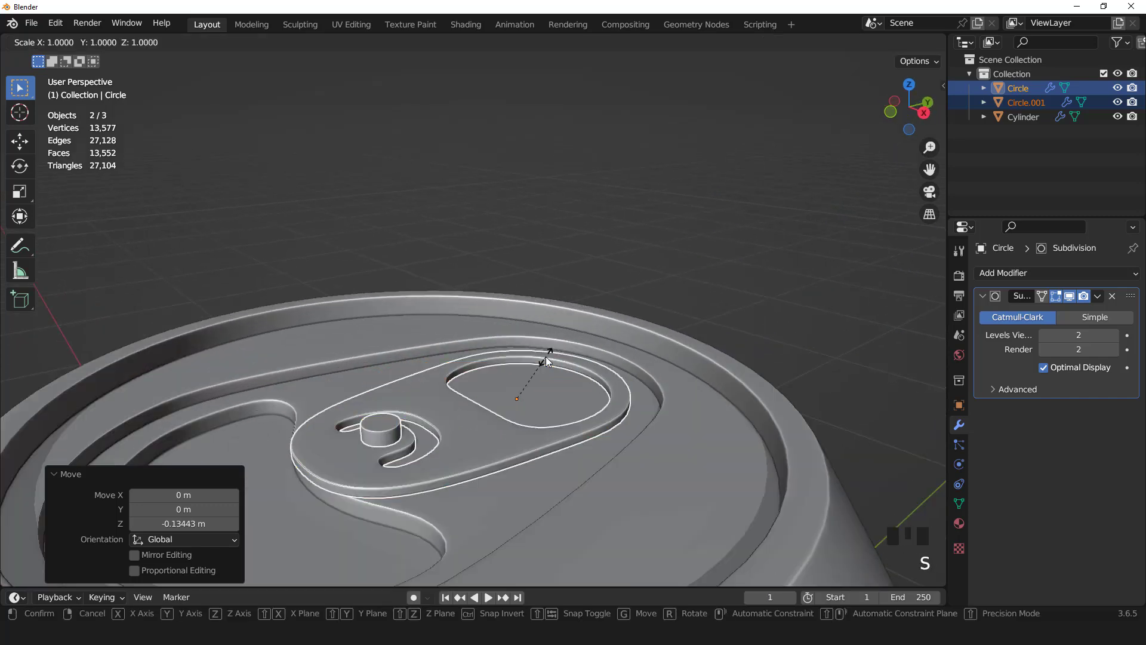
key("z")
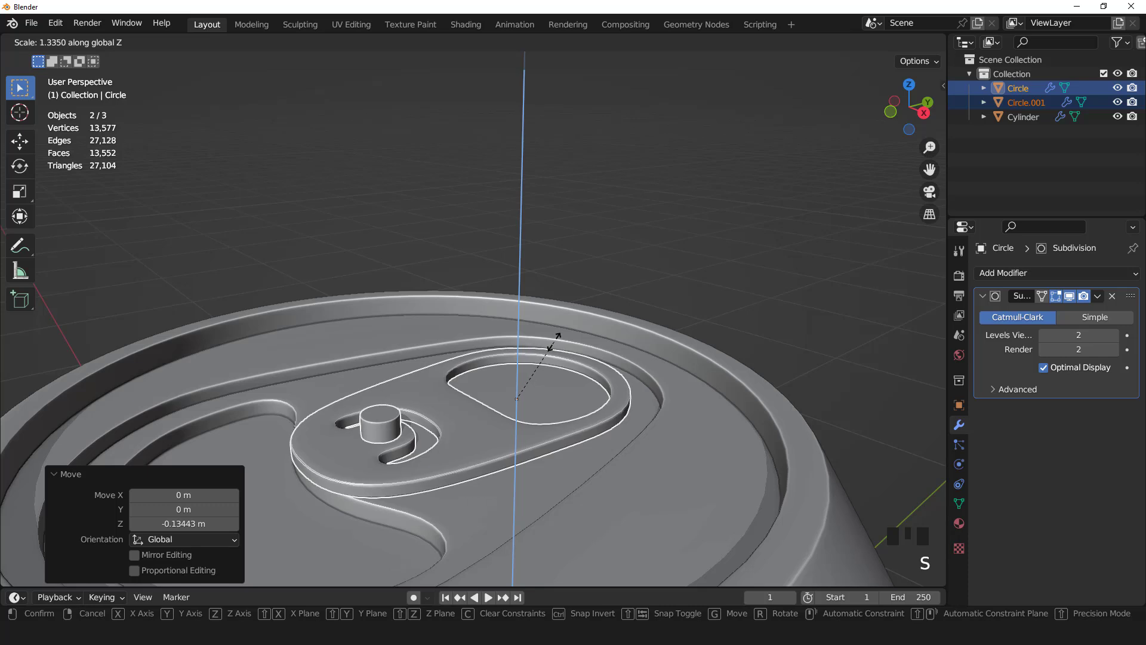
left_click(555, 339)
Step: Flatten the rivet's mesh in Edit Mode by scaling it to about 0.62 along Z
left_click(383, 424)
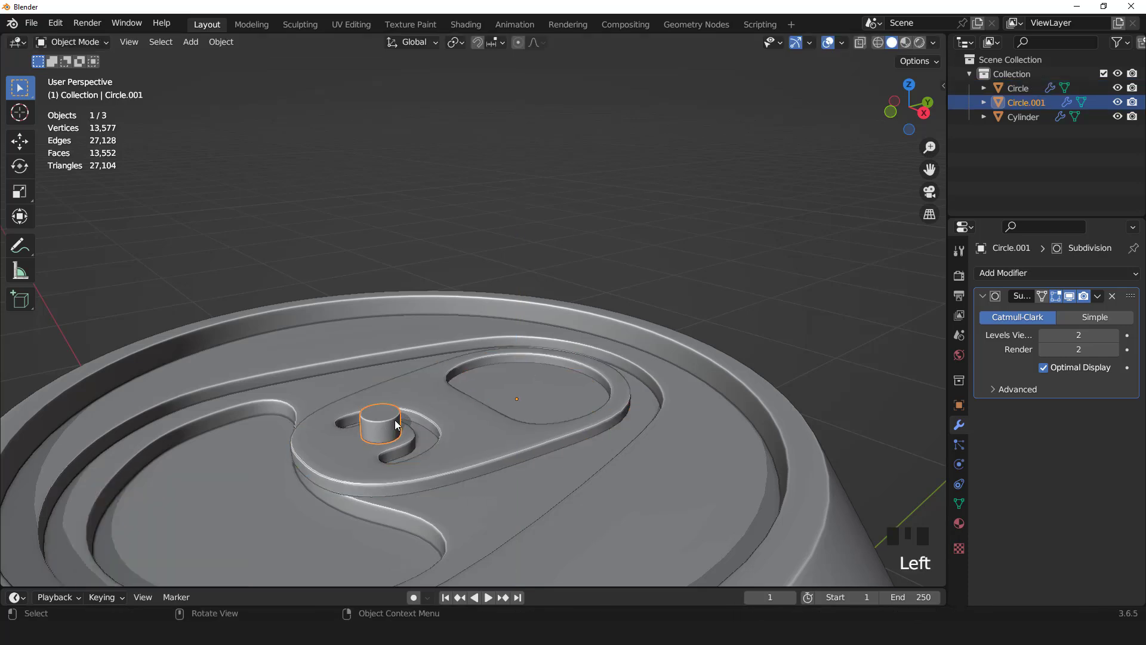
key("Tab")
scroll(396, 420, "up", 1)
key("s")
key("z")
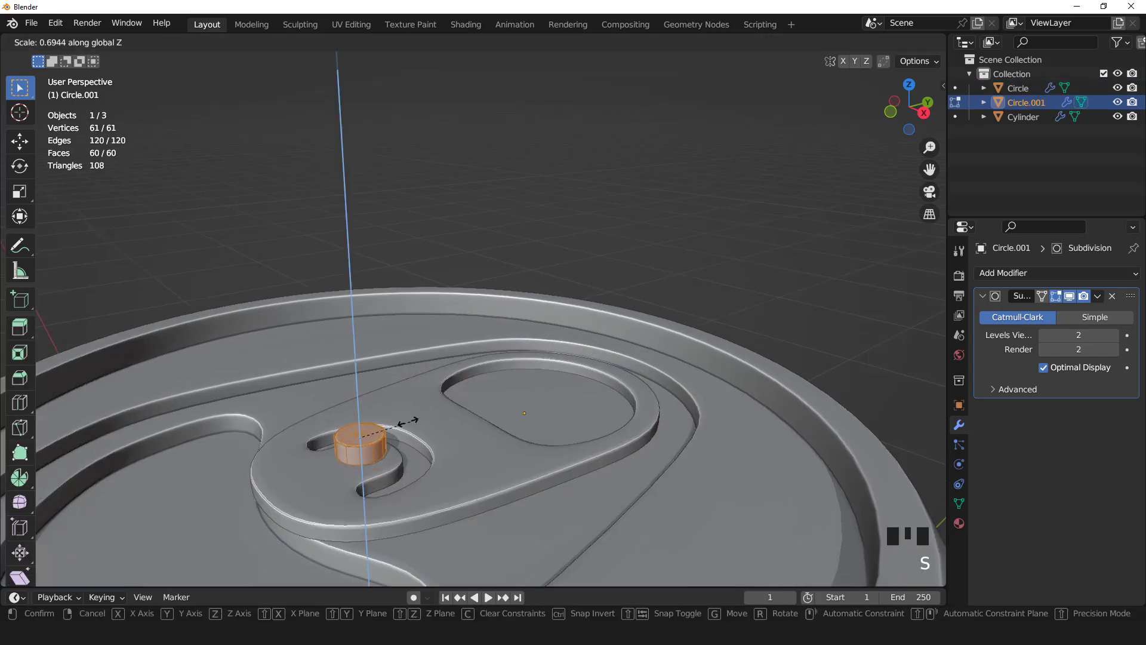
left_click(405, 422)
Step: Lower the rivet's mesh about 0.01 m along Z into the tab and return to Object Mode
key("g")
key("z")
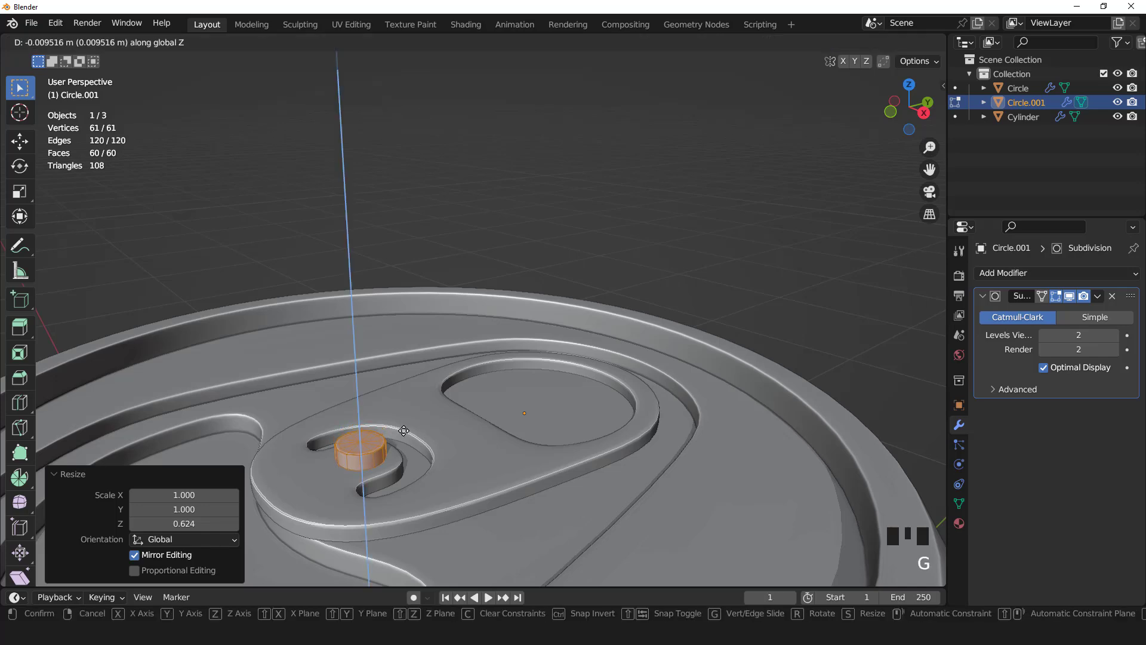
left_click(405, 431)
key("Tab")
middle_click_drag(404, 432, 464, 399)
scroll(464, 399, "down", 4)
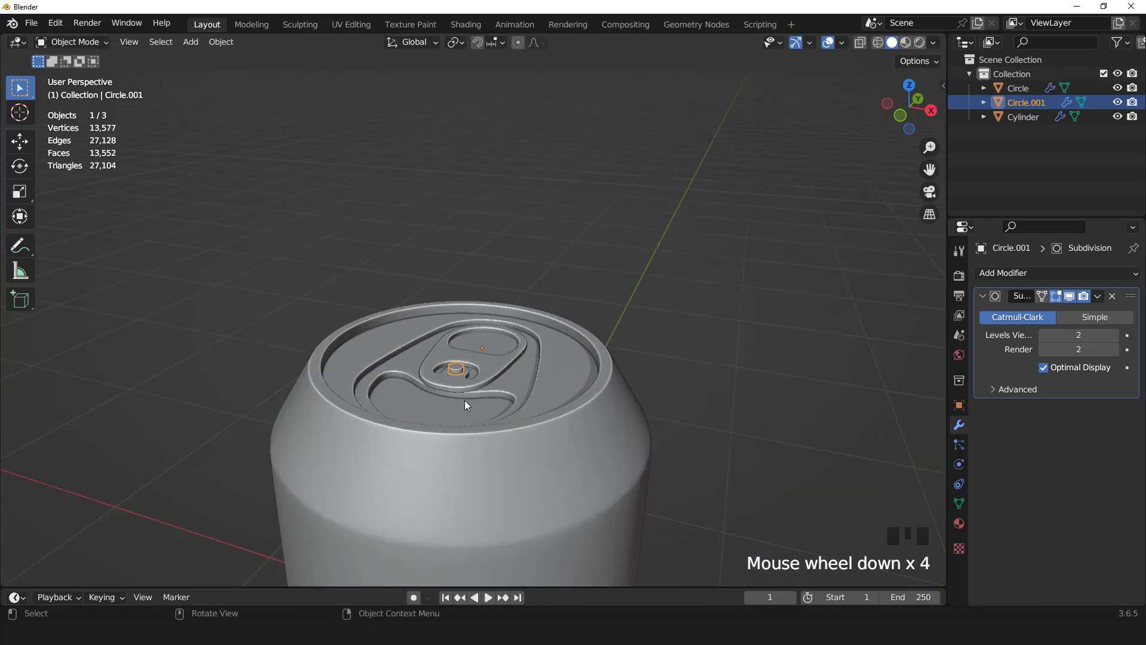
Step: Hide the viewport overlays and examine the can and its tab from the top and at an angle
key("KP_7")
scroll(464, 400, "down", 4)
left_click(828, 43)
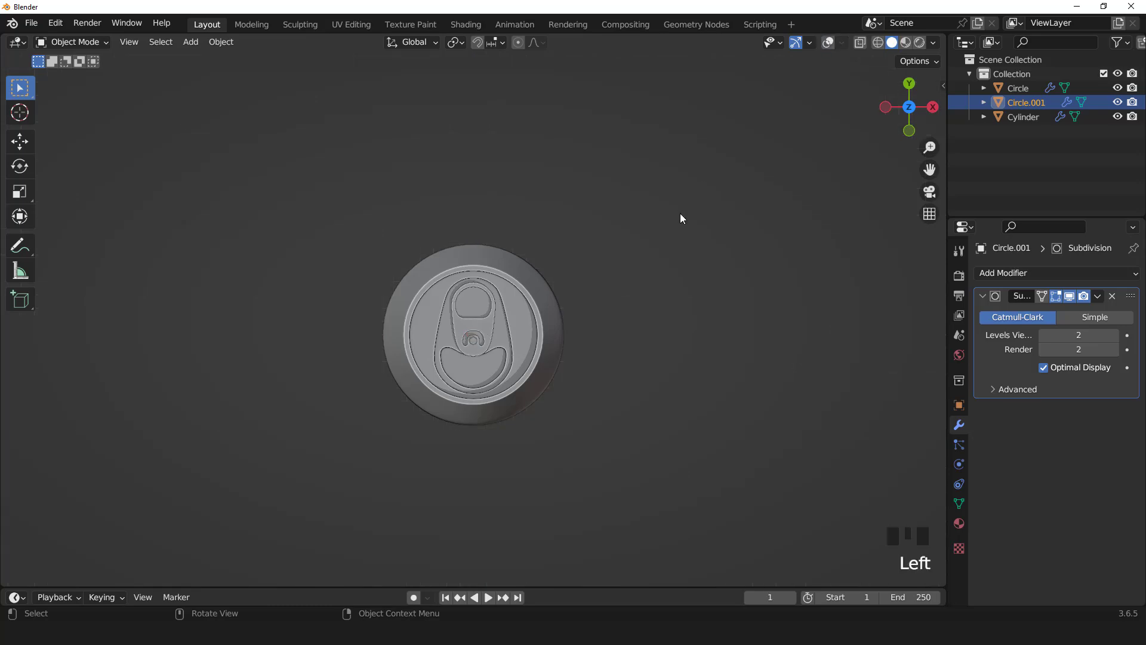
scroll(680, 215, "up", 8)
scroll(691, 255, "down", 3)
scroll(691, 255, "down", 2)
middle_click_drag(692, 255, 569, 195)
scroll(579, 317, "down", 3)
middle_click_drag(580, 318, 574, 230, "shift")
scroll(561, 286, "up", 2)
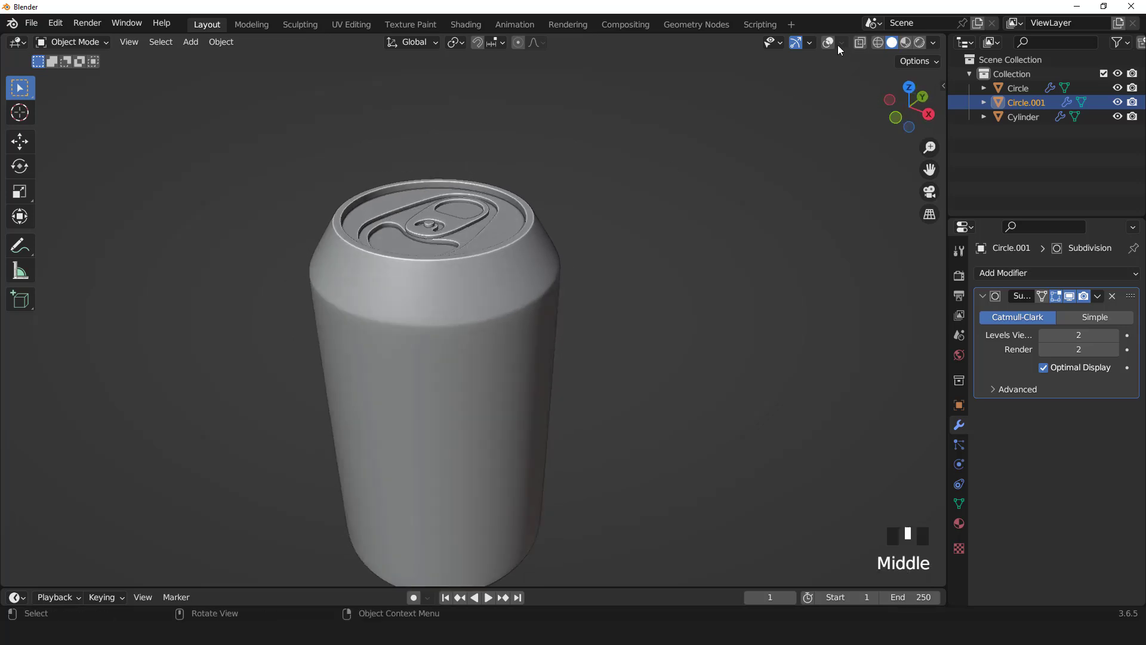
Step: Show the Face Orientation overlay and recalculate the rivet's normals to face outside, ending in Object Mode
left_click(841, 43)
left_click(754, 316)
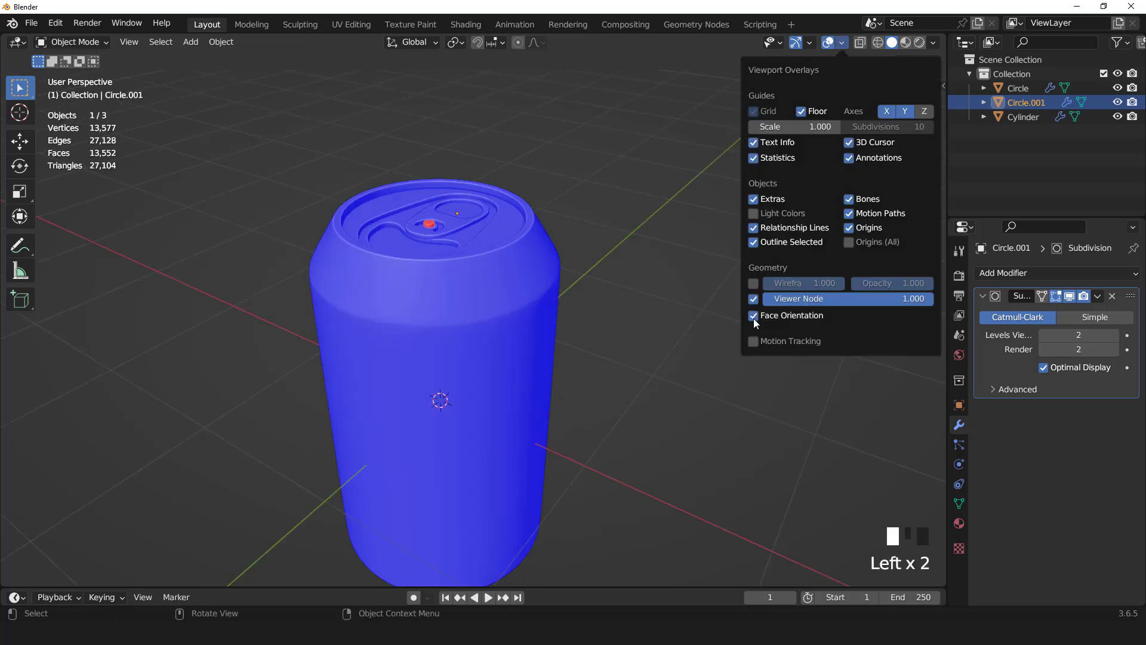
scroll(423, 188, "up", 2)
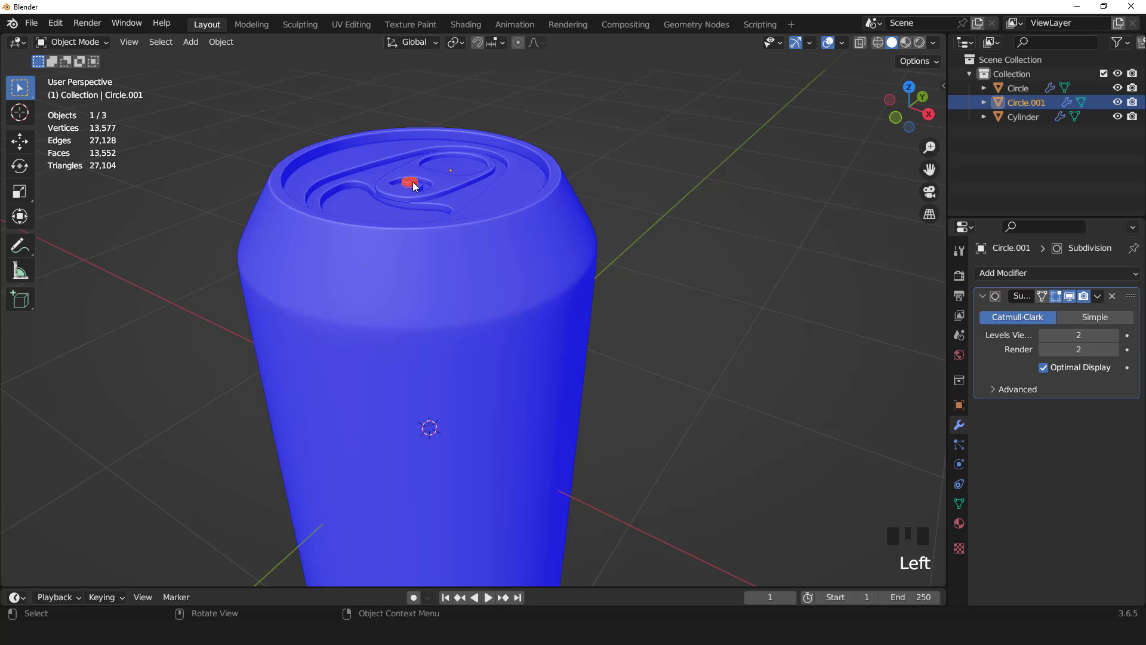
key("Tab")
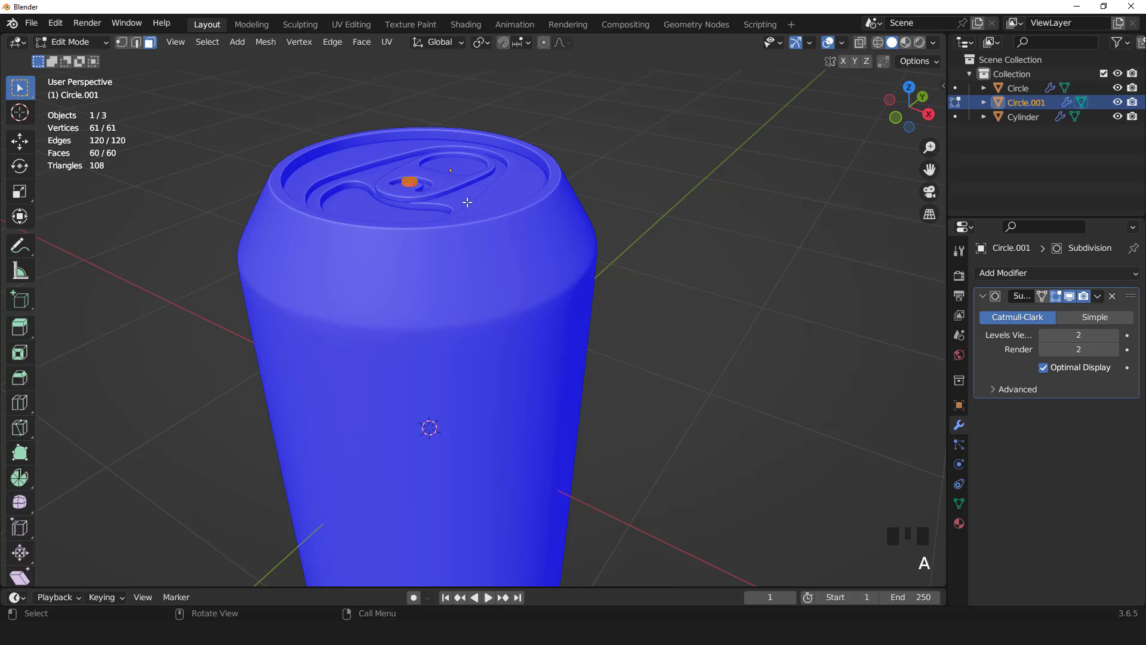
key("shift+n")
key("Tab")
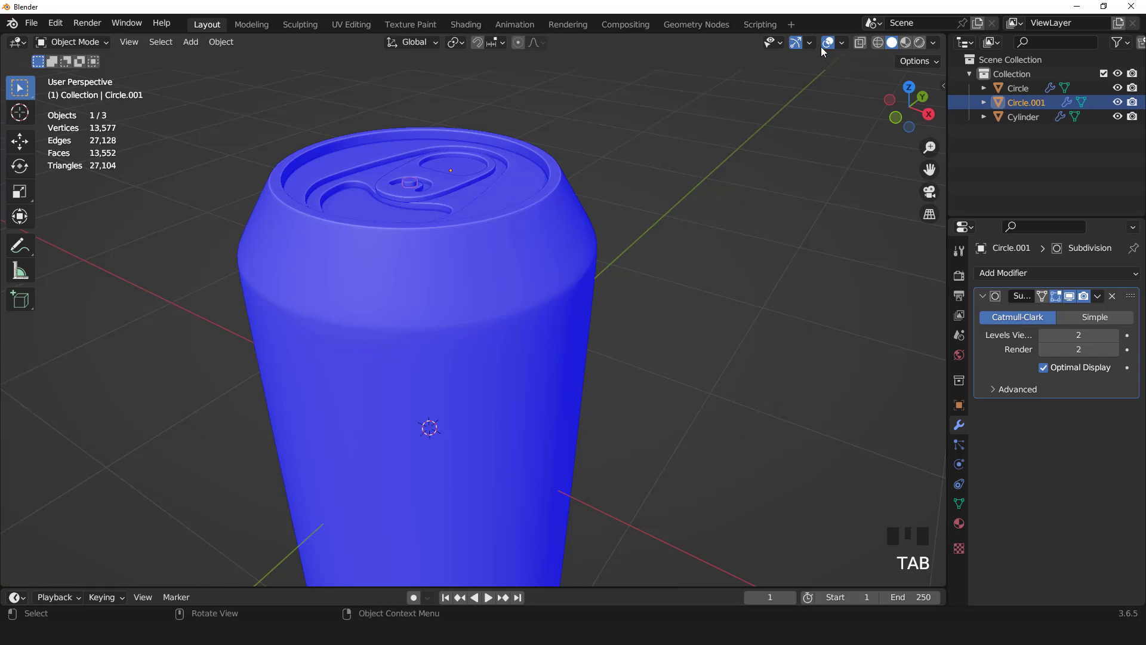
Step: Turn off the Face Orientation overlay and hide all viewport overlays
left_click(840, 43)
left_click(758, 308)
scroll(679, 299, "down", 3)
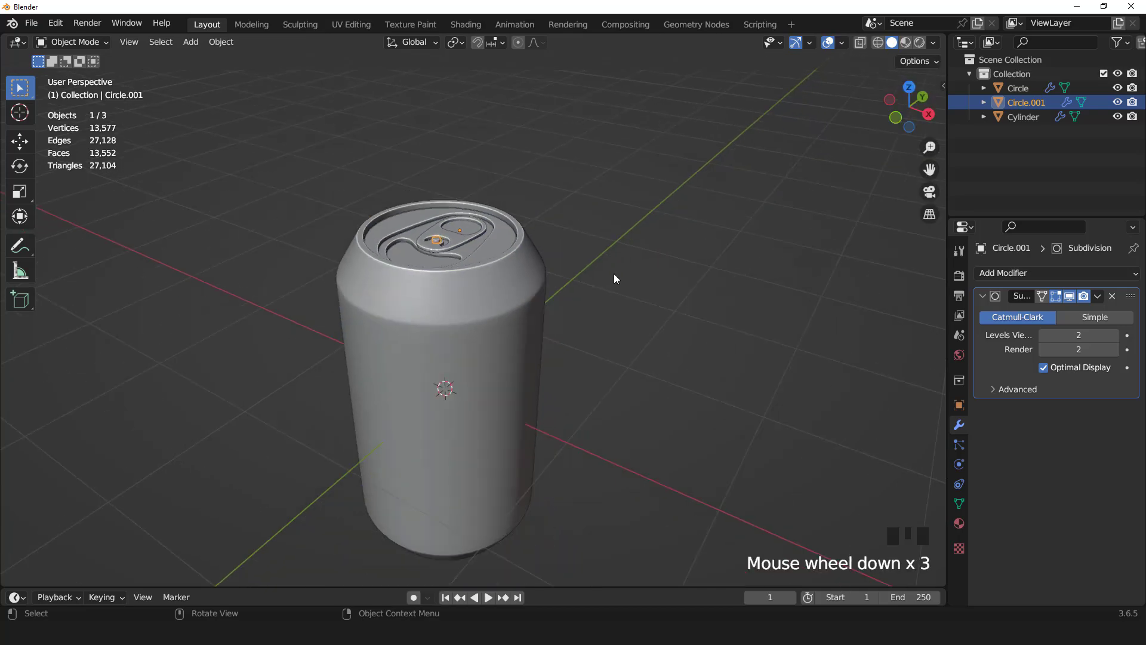
middle_click_drag(614, 273, 627, 325)
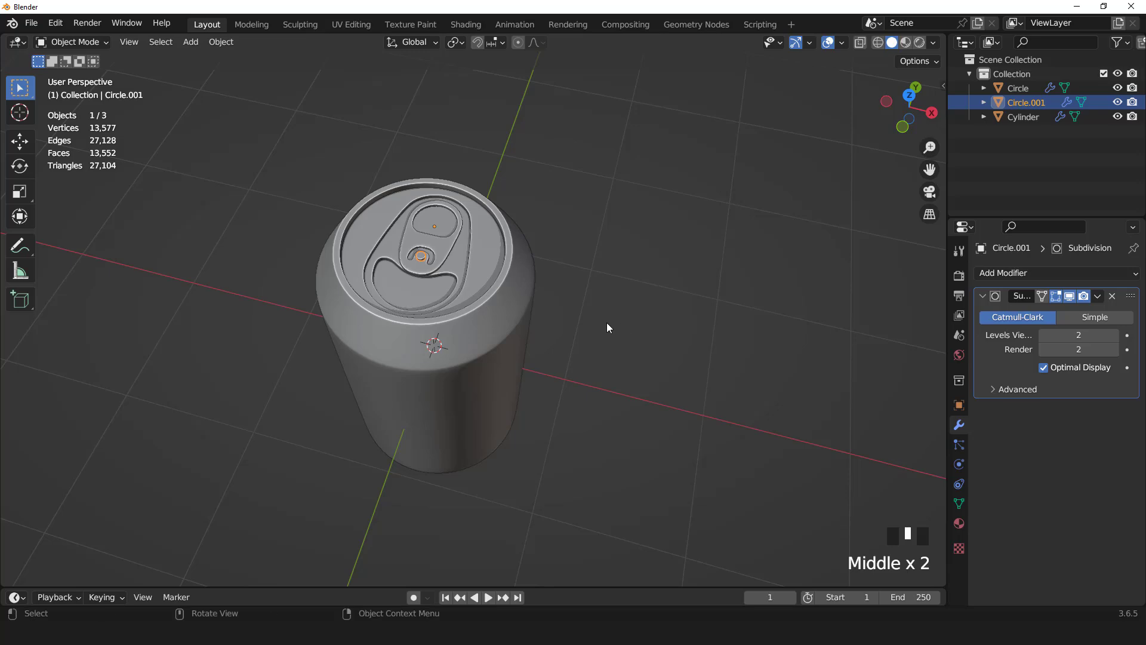
key("KP_Decimal")
scroll(607, 323, "down", 13)
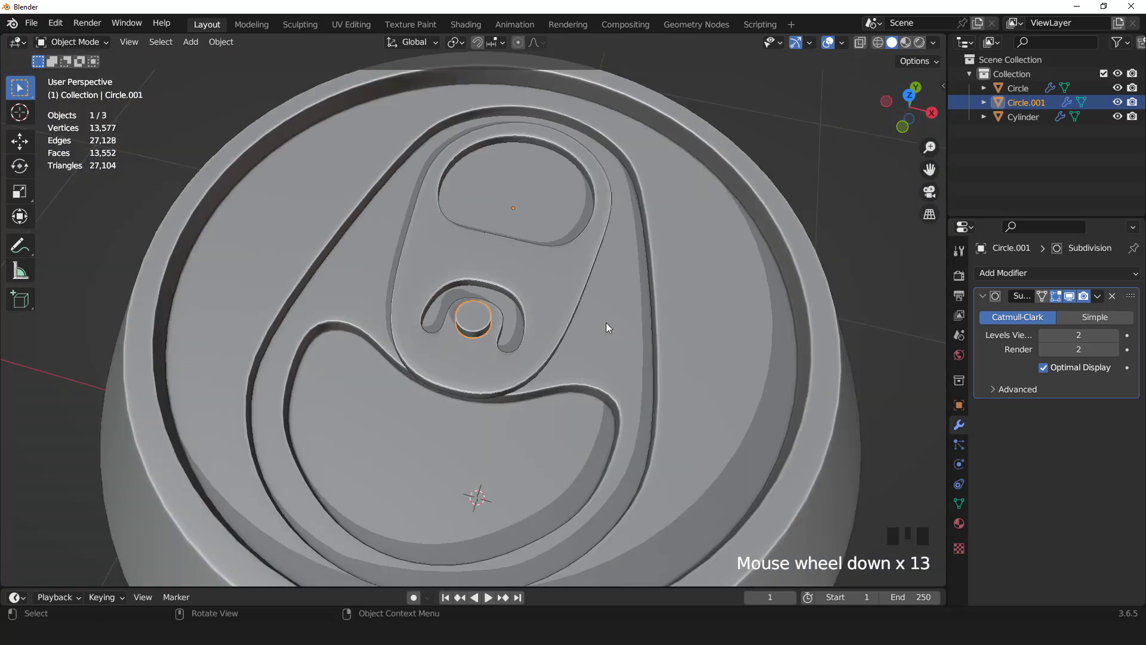
scroll(606, 322, "down", 5)
middle_click_drag(533, 296, 794, 98)
left_click(831, 42)
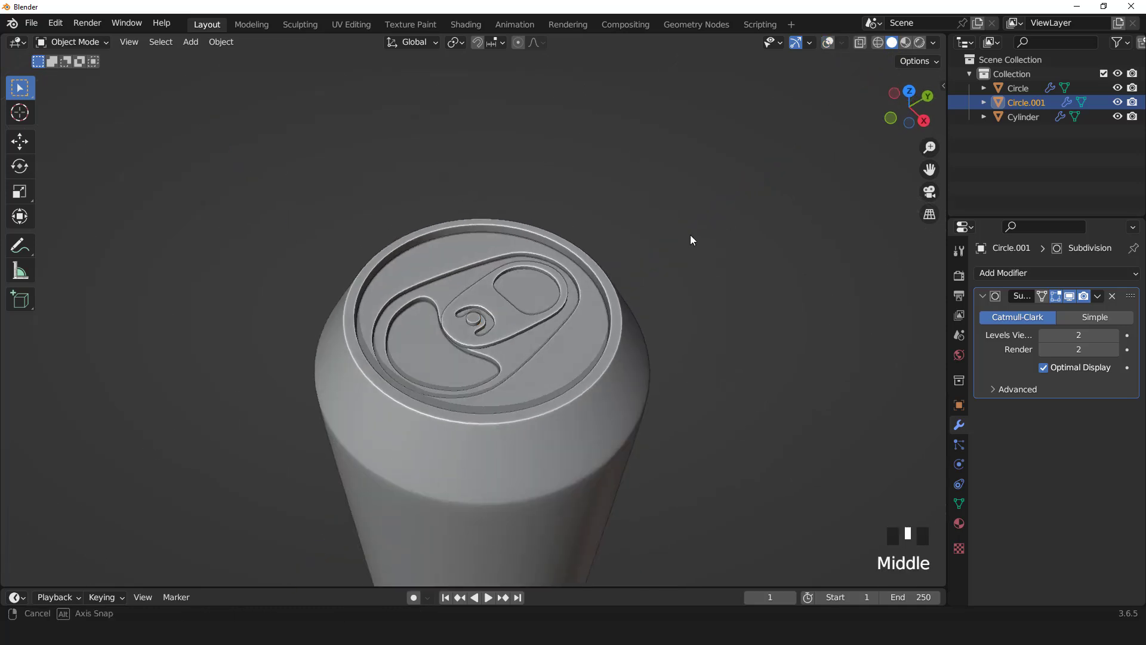
Step: Switch the viewport's Studio lighting to the white preset and view the whole can from the front
left_click(934, 43)
left_click(911, 143)
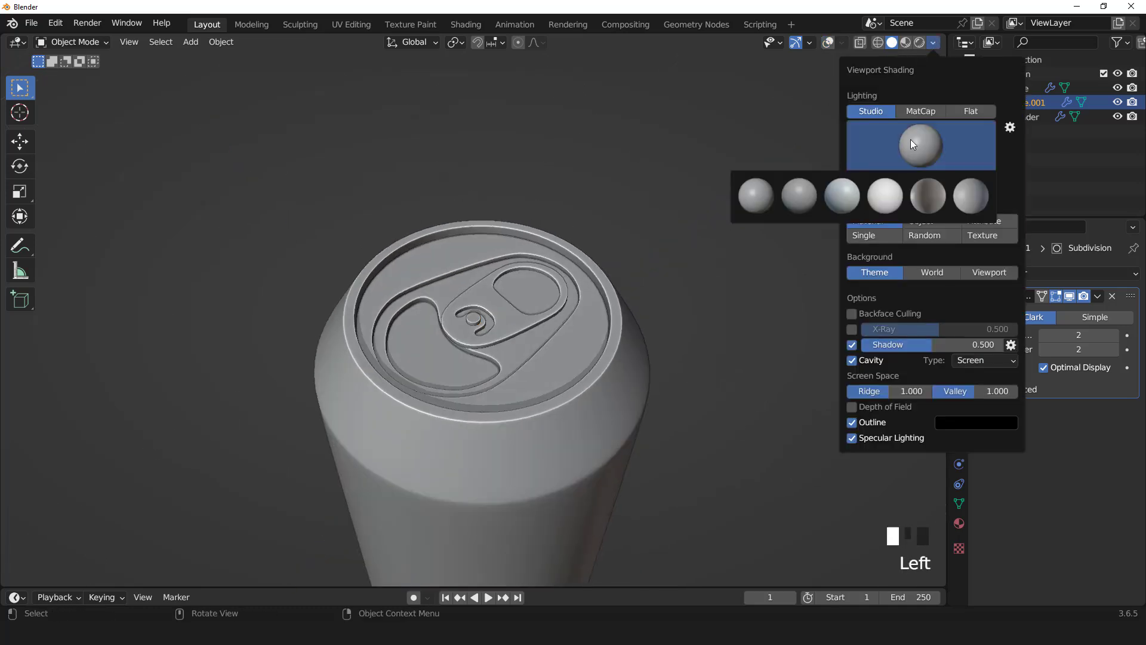
left_click(886, 195)
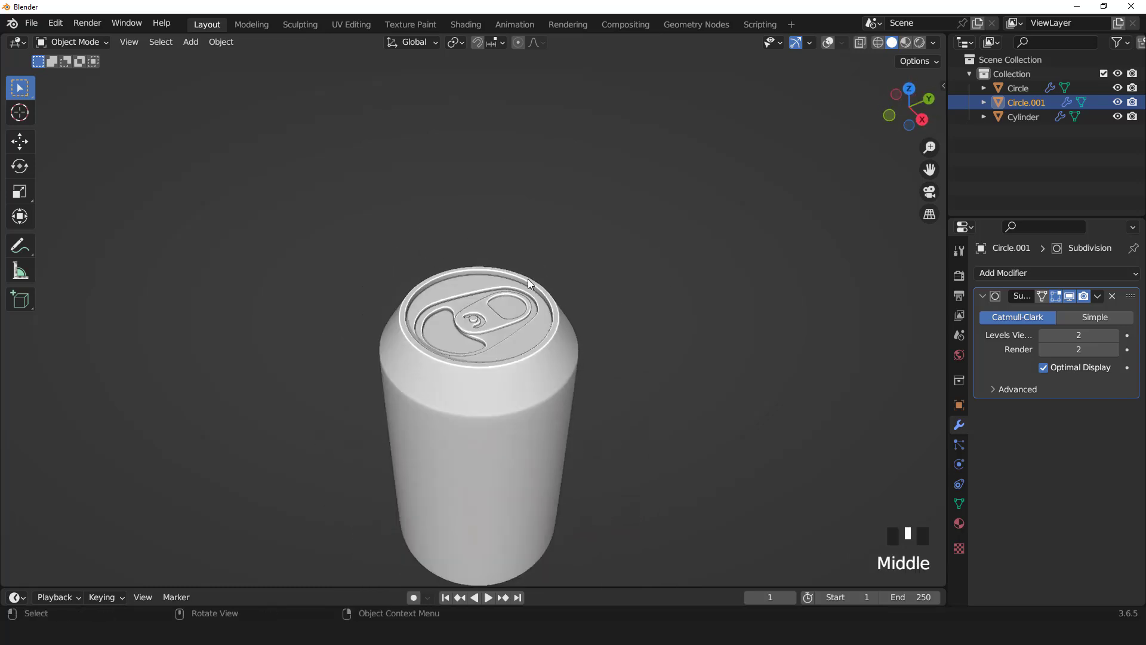
key("KP_1")
scroll(533, 198, "down", 2)
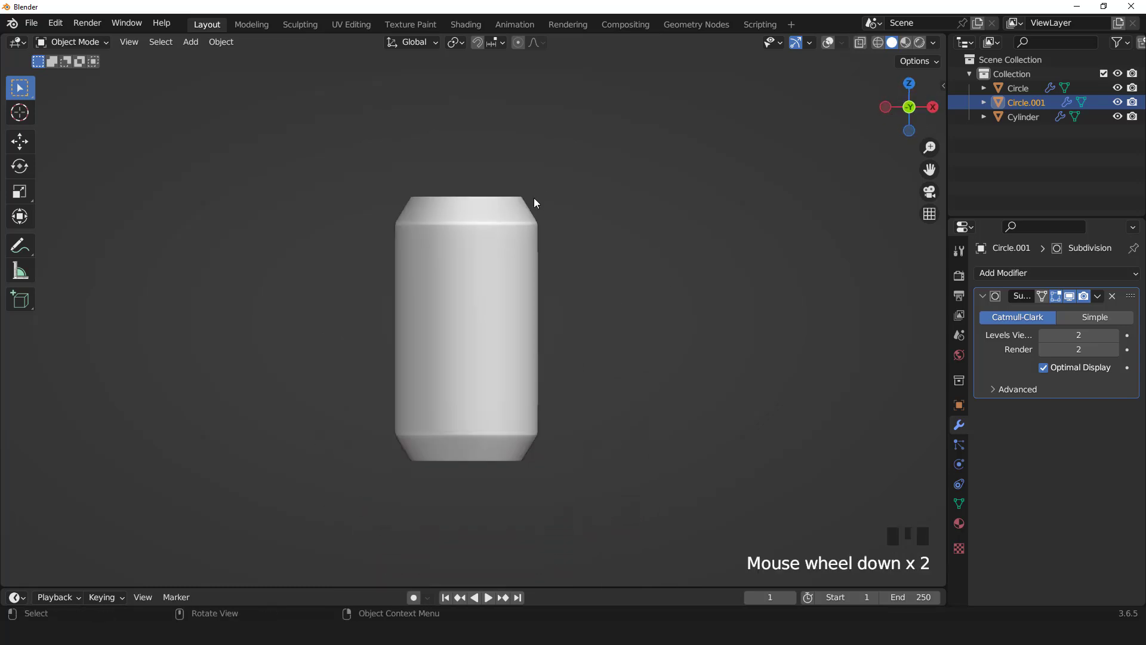